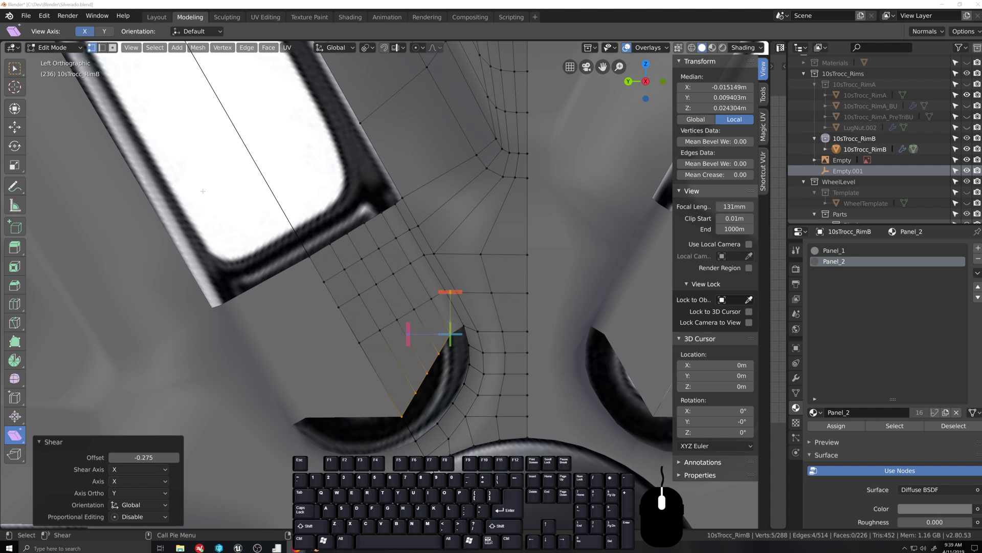
Step: Evenly space the vertices along the five lengthwise edge runs of the grid below the spoke window using LoopTools Space
click(317, 272)
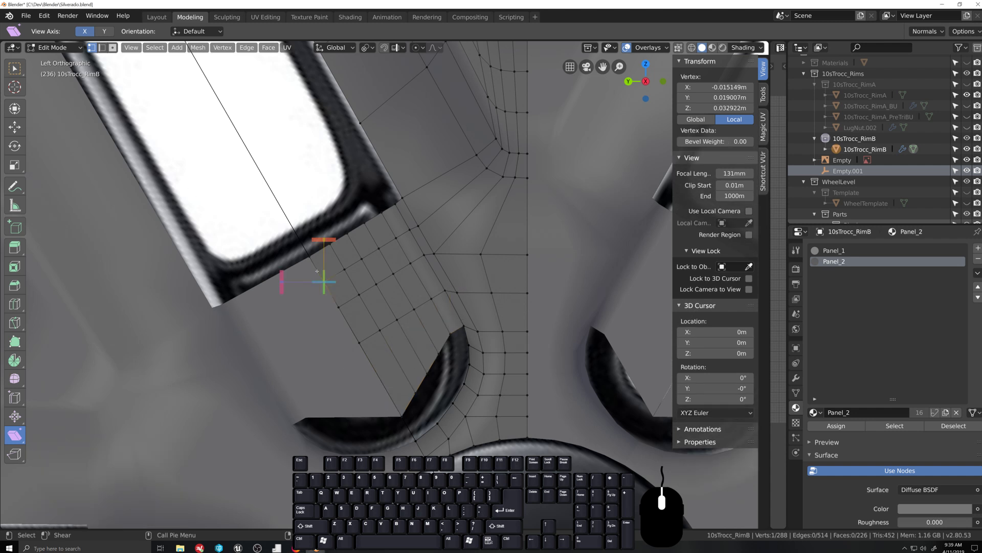
key(2)
click(318, 271)
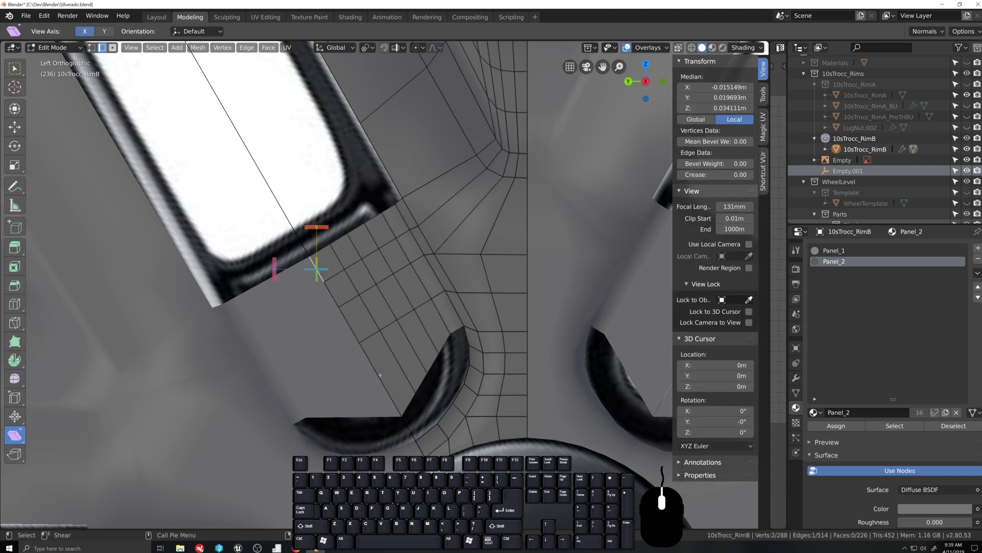
key(w)
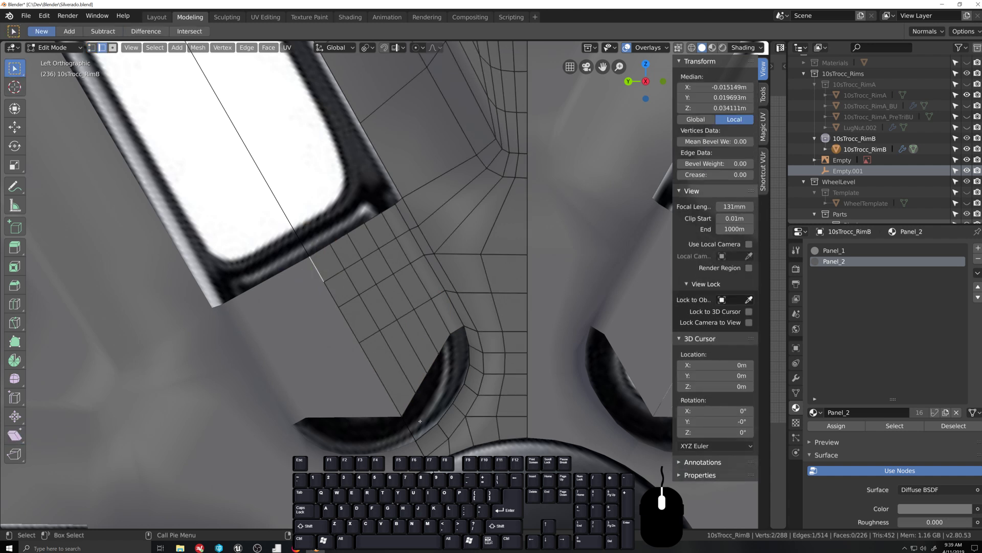
ctrl+shift+click(387, 387)
shift+click(400, 366)
ctrl+shift+click(339, 256)
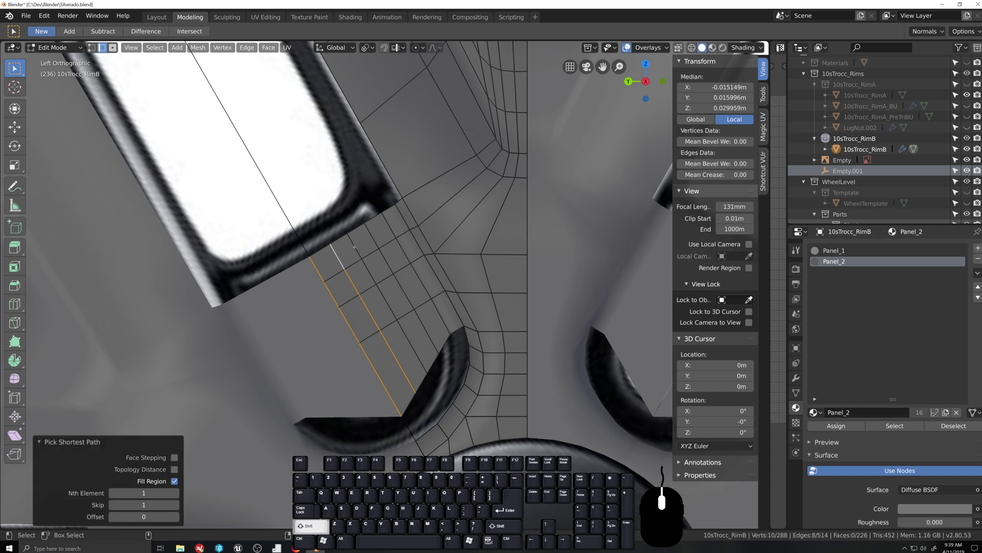
shift+click(355, 246)
ctrl+shift+click(412, 347)
shift+click(427, 331)
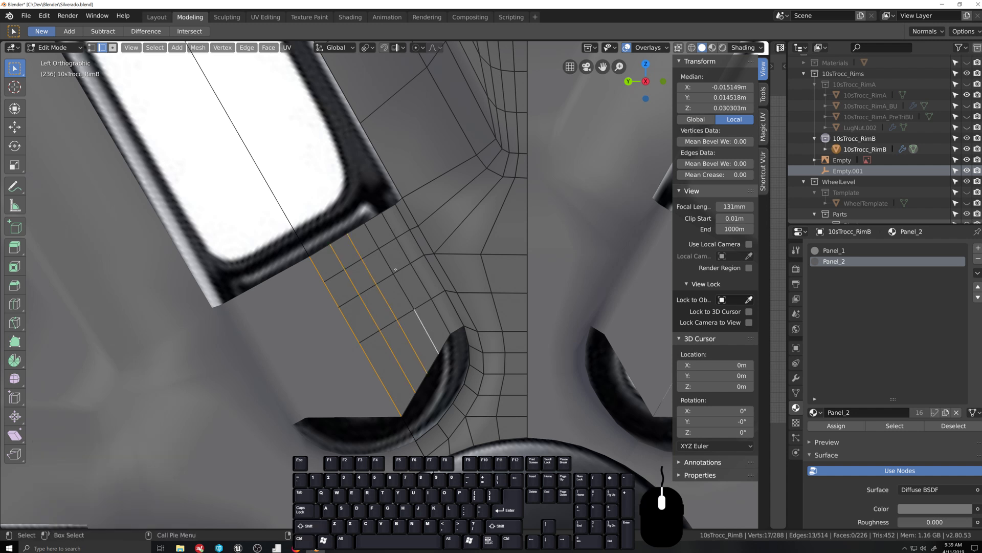
ctrl+shift+click(373, 236)
shift+click(388, 228)
ctrl+shift+click(434, 313)
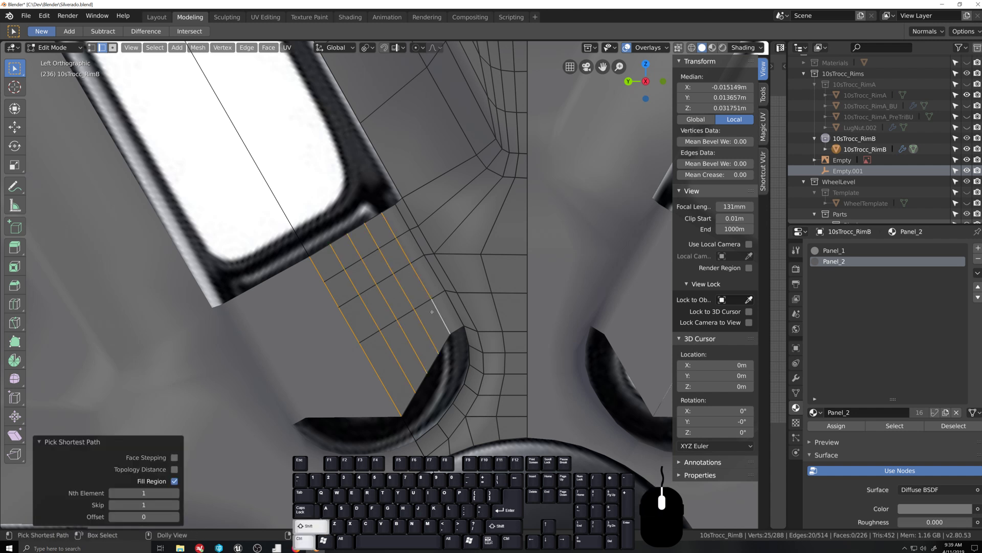
right_click(446, 198)
mouse_move(496, 198)
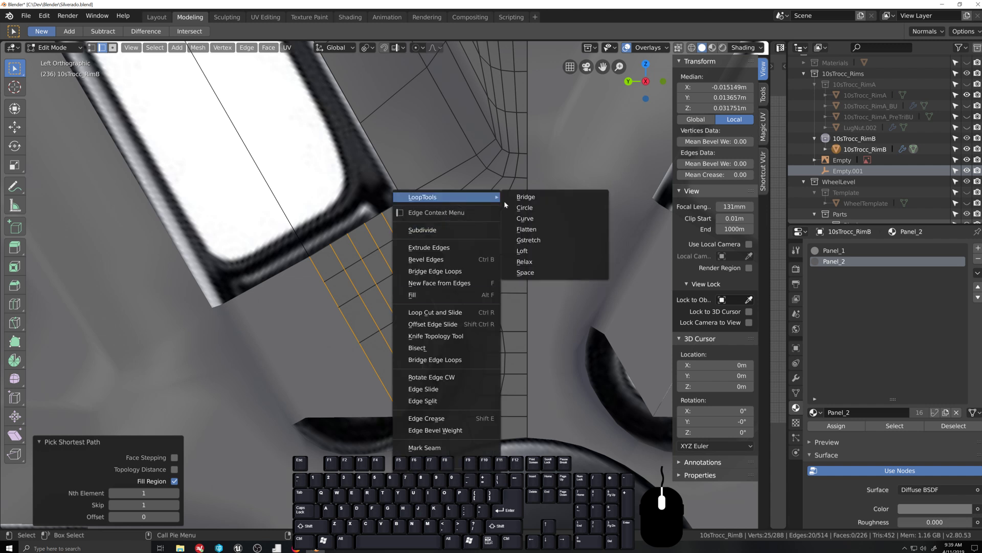
click(527, 271)
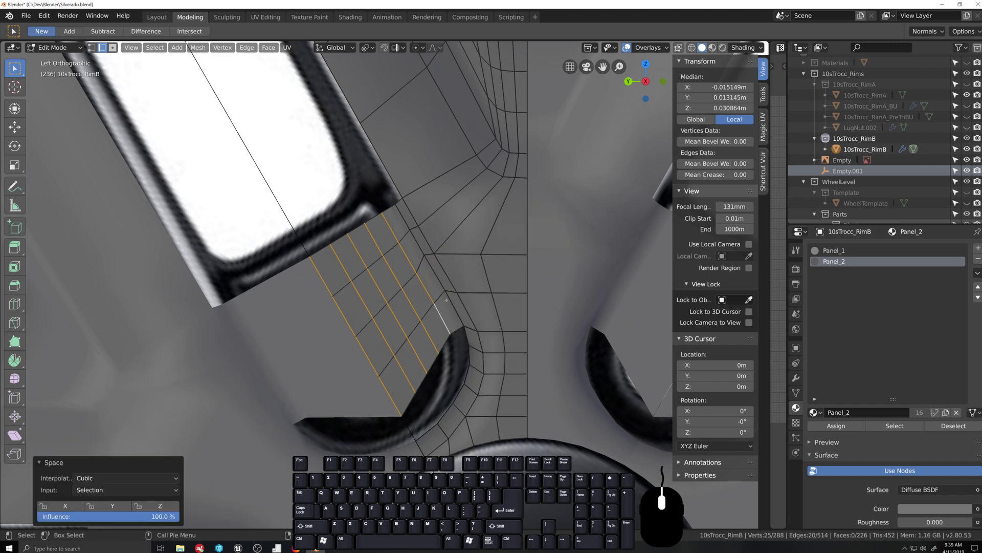
Step: Vertex-slide three vertices slightly along their edges on the outer side of the grid below the spoke window
key(1)
click(400, 242)
key(g)
key(g)
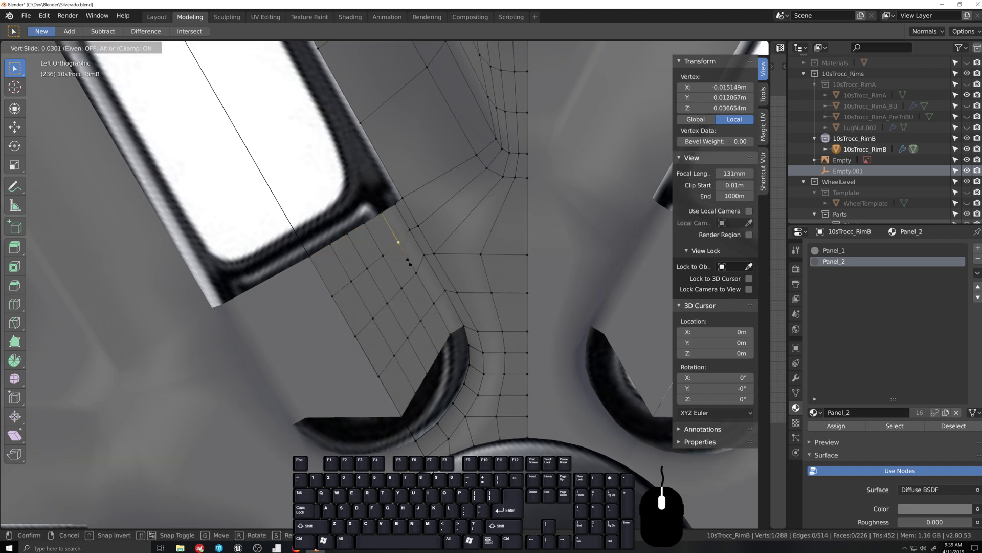
click(408, 259)
click(416, 274)
key(g)
key(g)
click(417, 280)
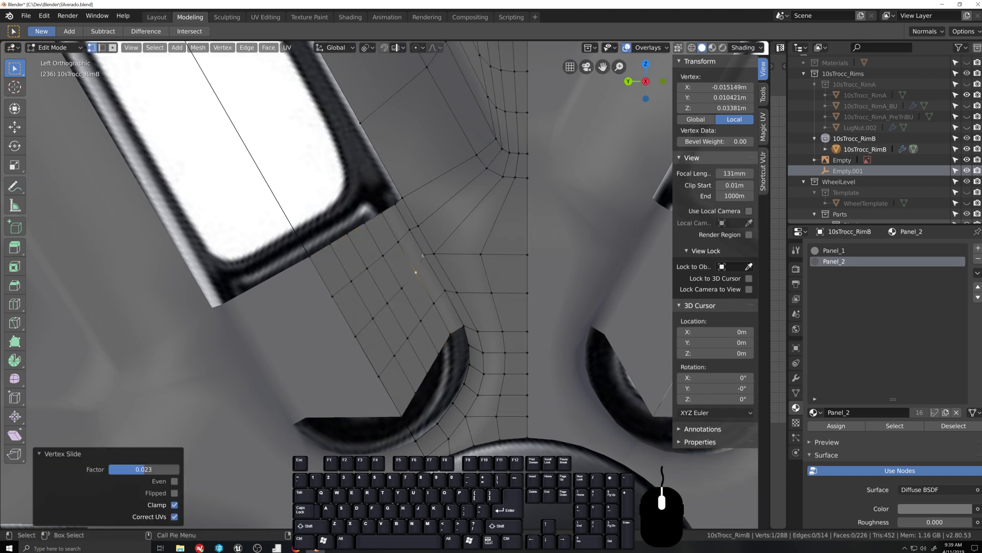
click(424, 255)
key(g)
key(g)
click(425, 258)
Step: Fill the gap between the grid's hub-side end and the curved edge strip with a row of faces
click(402, 415)
shift+click(415, 441)
shift+click(437, 423)
shift+click(415, 394)
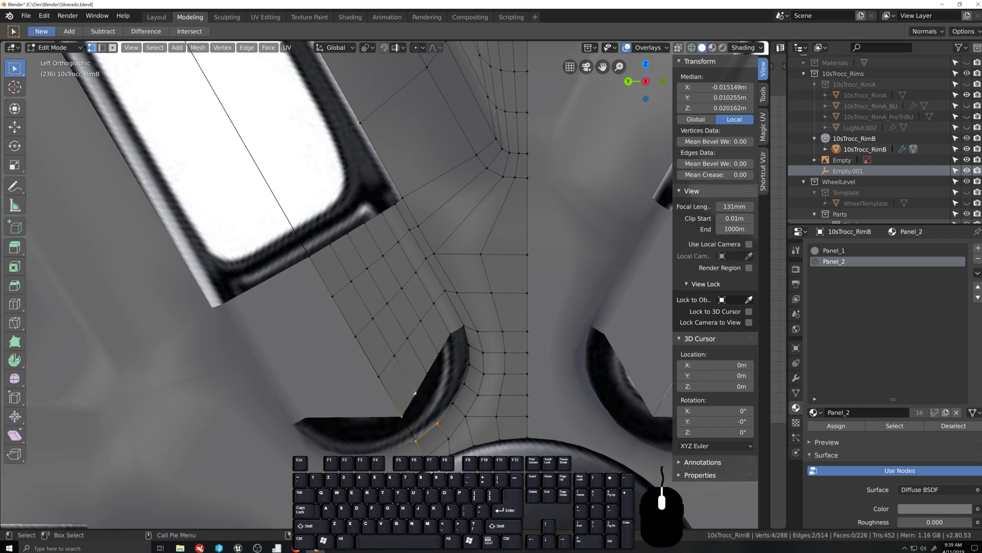
key(f)
click(415, 394)
shift+click(437, 419)
key(f)
key(f)
key(f)
key(f)
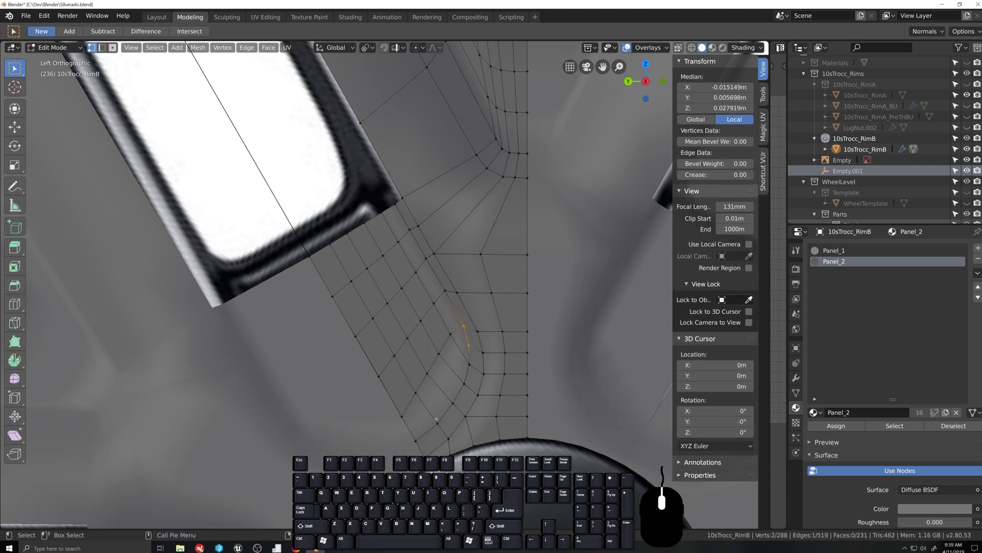
Step: Select the boundary edge loop around the spoke window and extrude it inward along the X axis
scroll(468, 383, down, 5)
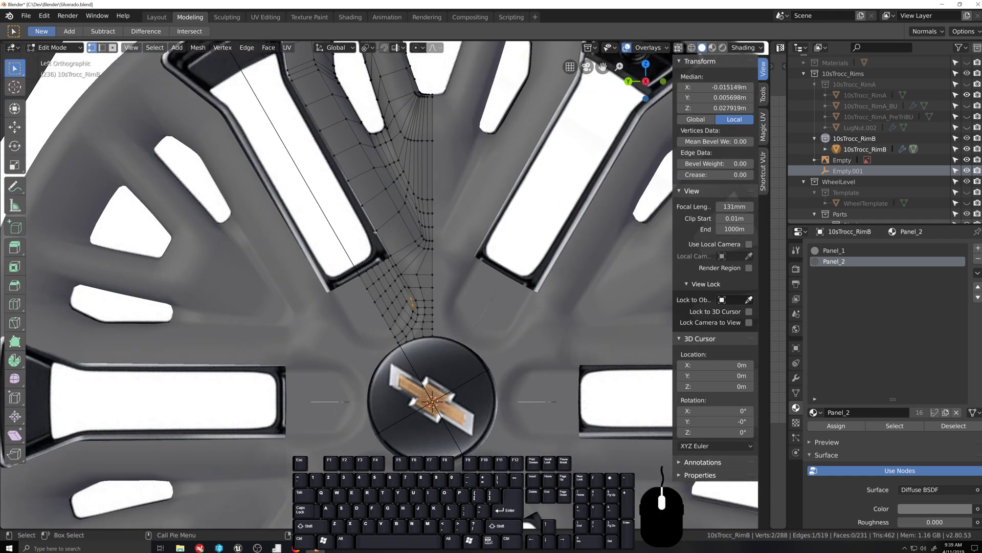
alt+click(370, 268)
middle_drag(367, 265, 442, 335)
scroll(408, 365, down, 4)
scroll(340, 281, up, 5)
middle_drag(335, 280, 345, 279)
key(e)
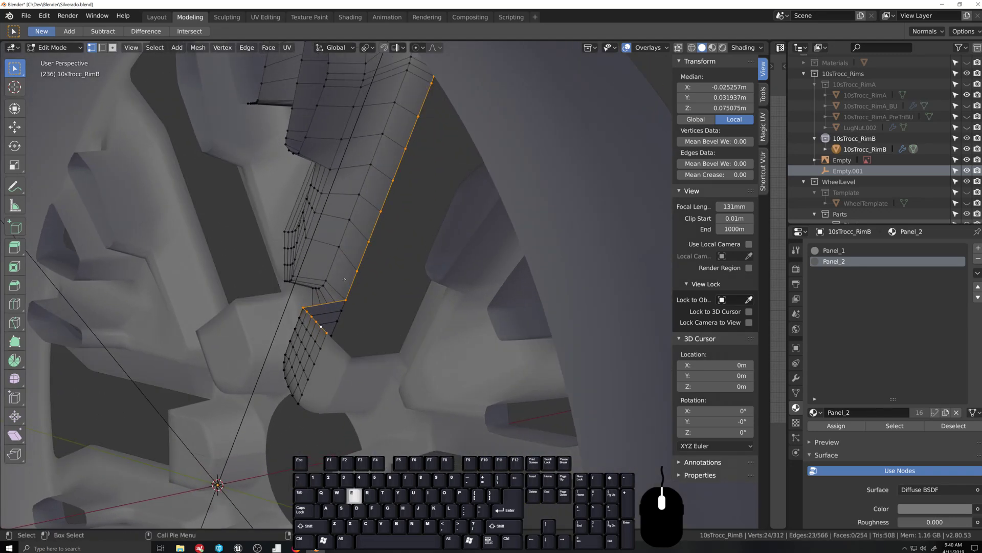
key(x)
click(331, 281)
Step: Flatten the extruded loop to the depth of a neighbouring window's back vertex, scaling X to 0 around the active element
shift+click(305, 138)
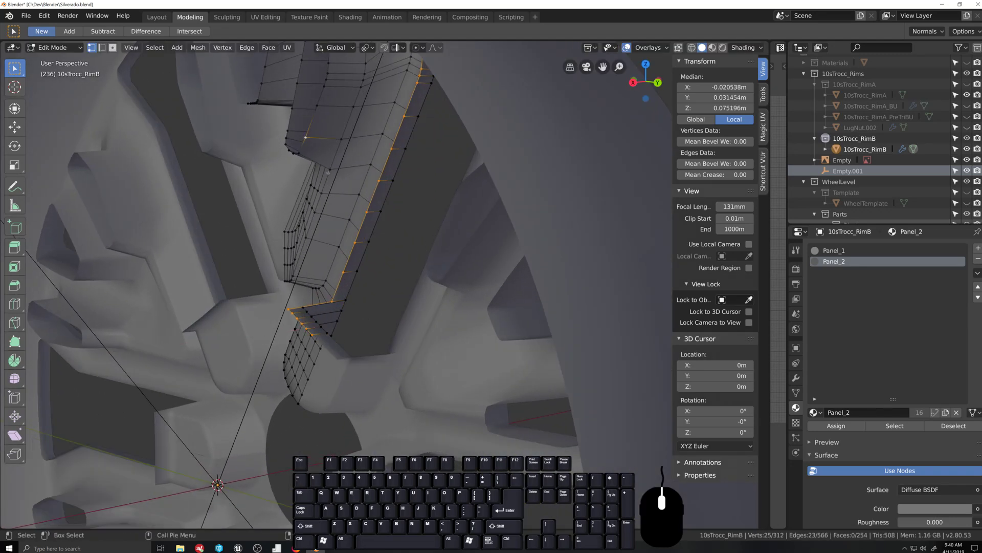
scroll(307, 138, down, 3)
middle_drag(317, 166, 338, 178)
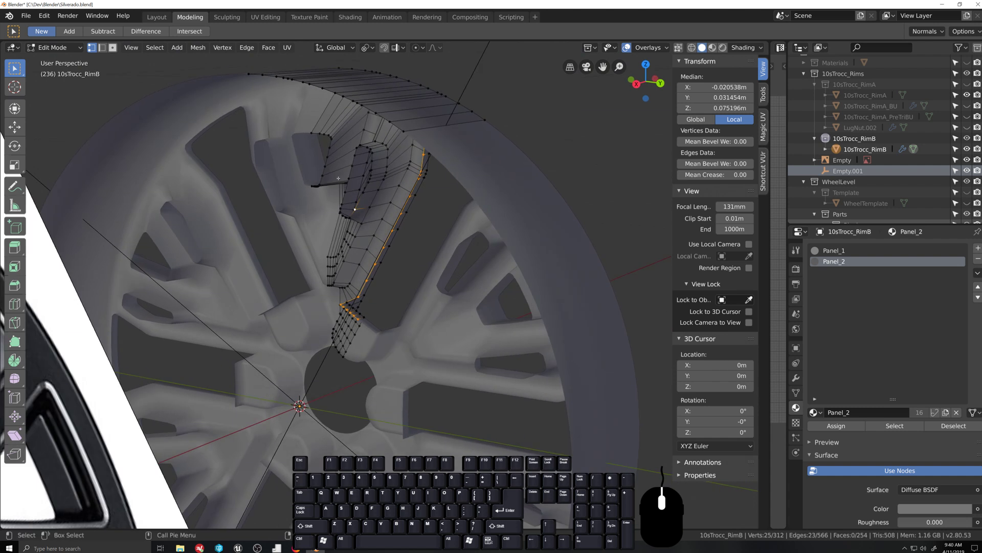
key(period)
click(268, 139)
key(s)
key(x)
key(0)
key(Return)
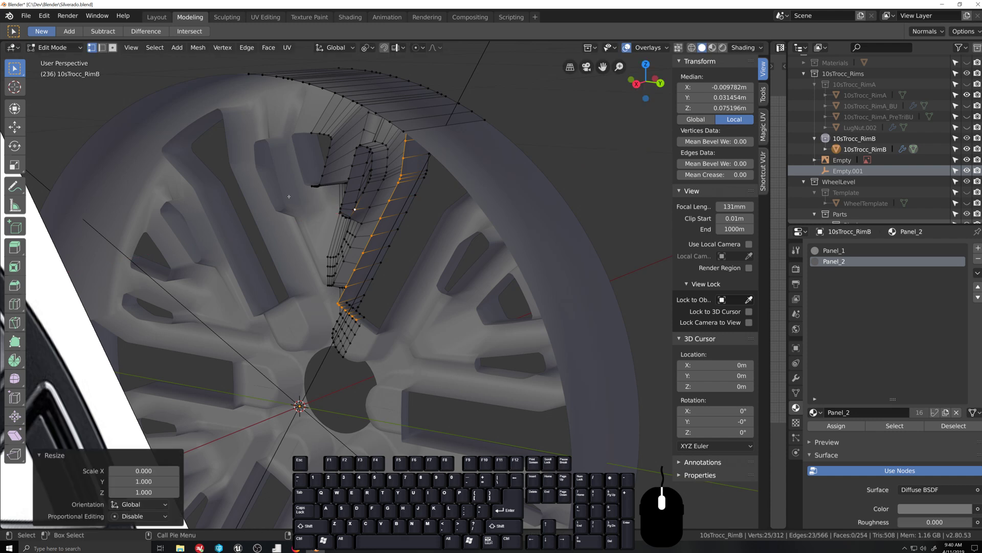
Step: In the left orthographic view, scale the flattened loop to about 0.951 around its bounding box center
middle_drag(328, 250, 347, 344)
key(ctrl+KP_3)
scroll(302, 294, up, 5)
scroll(372, 379, up, 3)
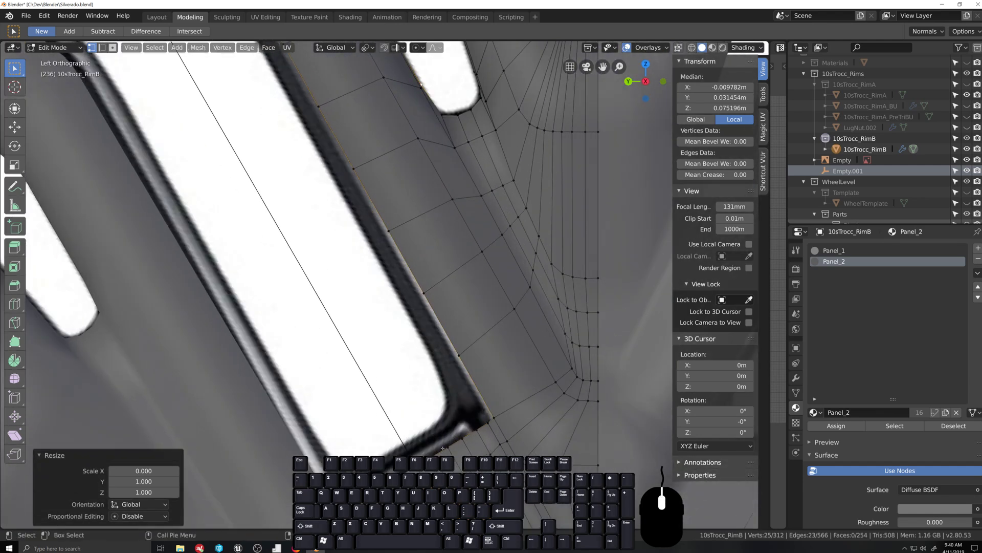
scroll(443, 449, down, 4)
key(period)
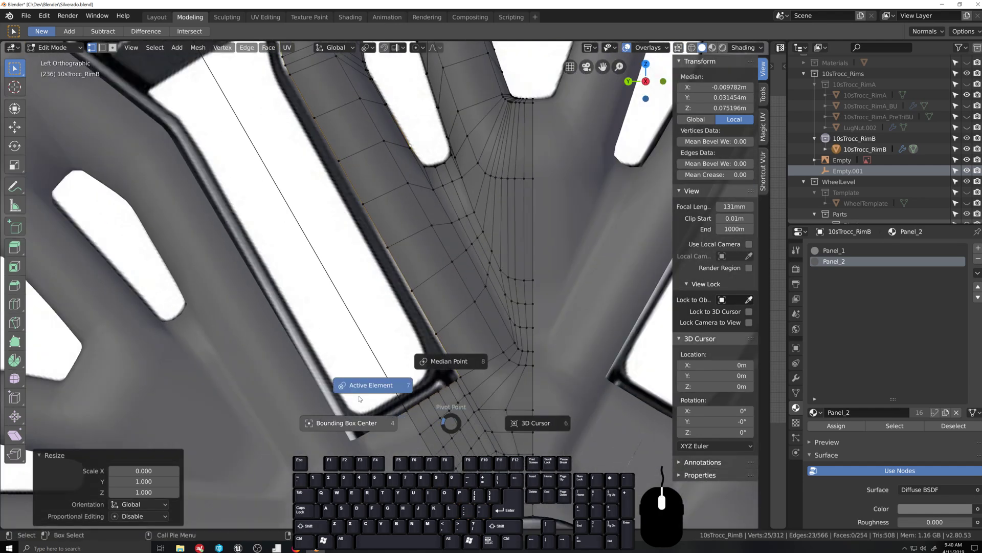
click(347, 426)
key(s)
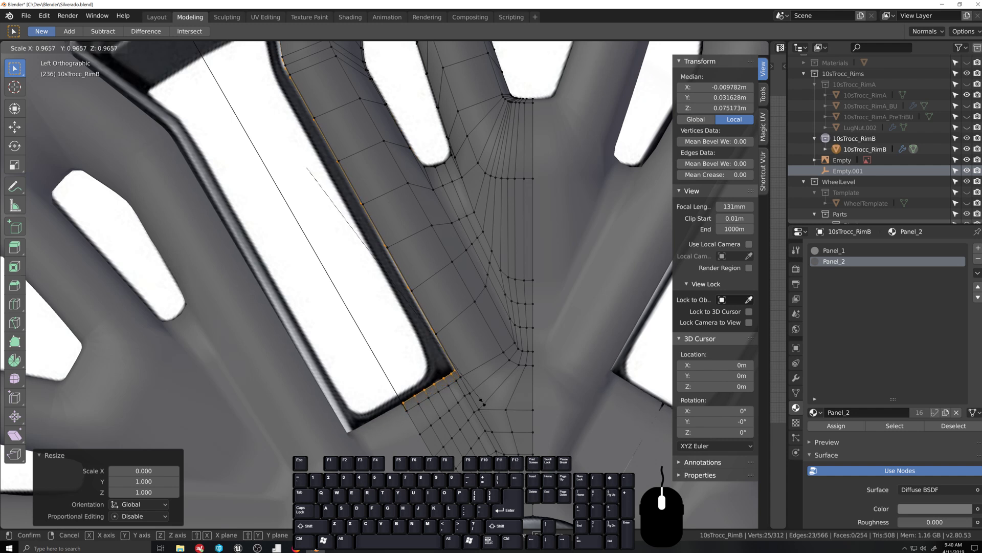
click(308, 169)
Step: Nudge the scaled loop just inside the spoke window's edge and deselect its hub-side end vertex
scroll(470, 452, up, 3)
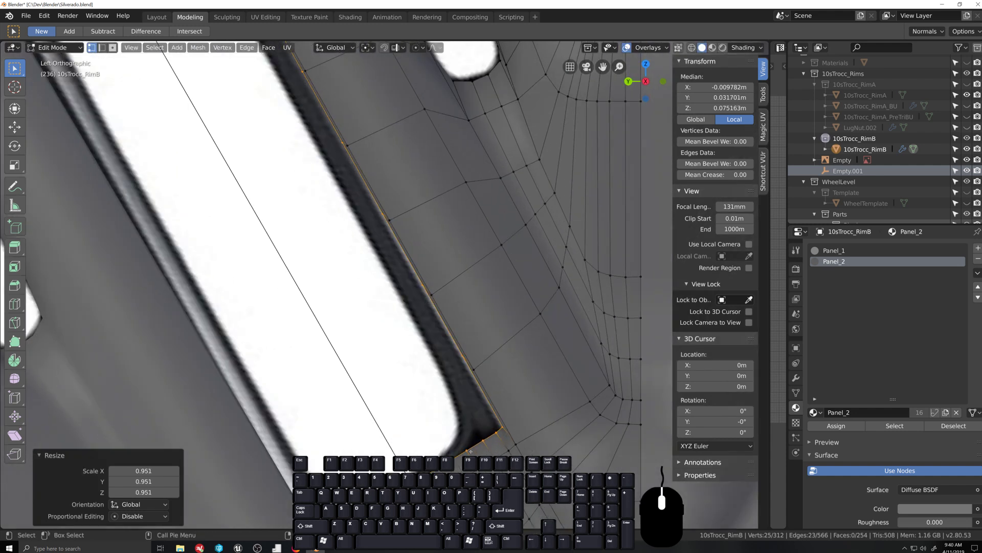
key(g)
key(shift)
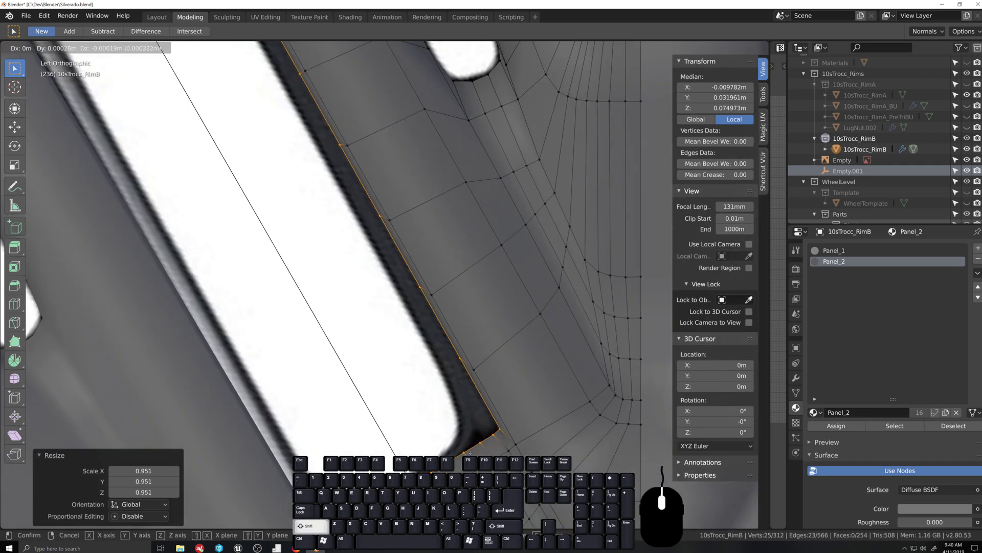
shift+click(470, 453)
shift+click(415, 480)
scroll(352, 318, down, 4)
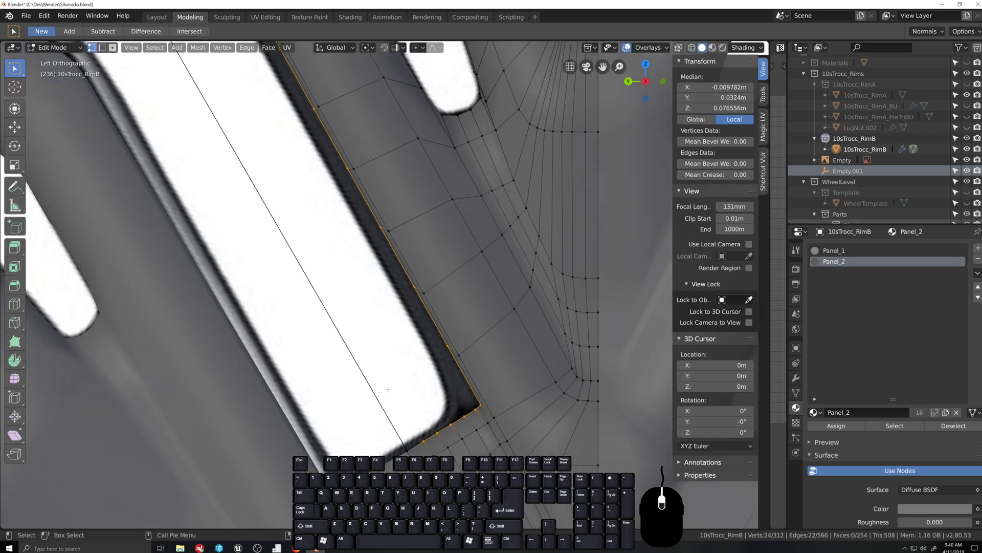
Step: Fine-tune the remaining loop against the window's outer rim edge, moving it -0.000036 m in Y and 0.000031 m in Z
scroll(352, 319, up, 6)
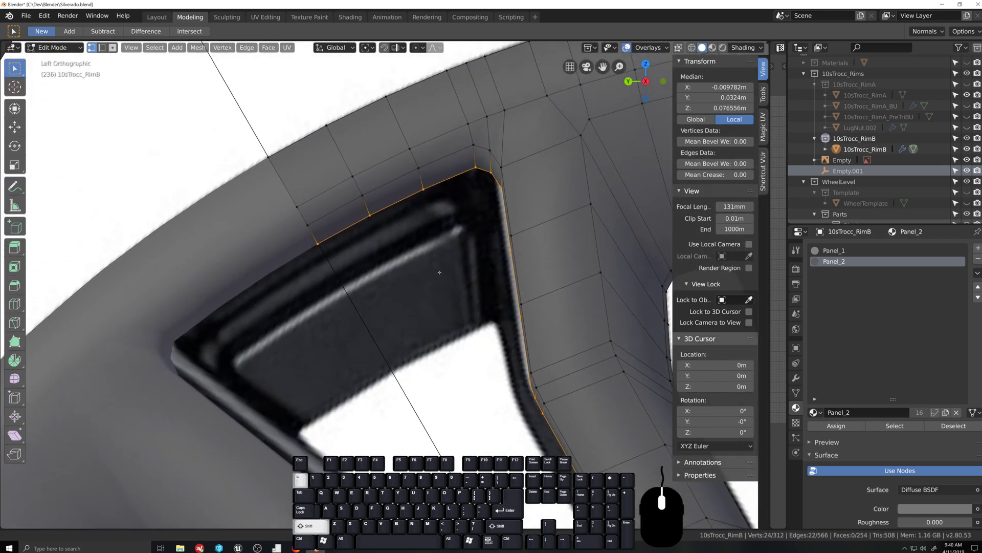
key(g)
key(shift)
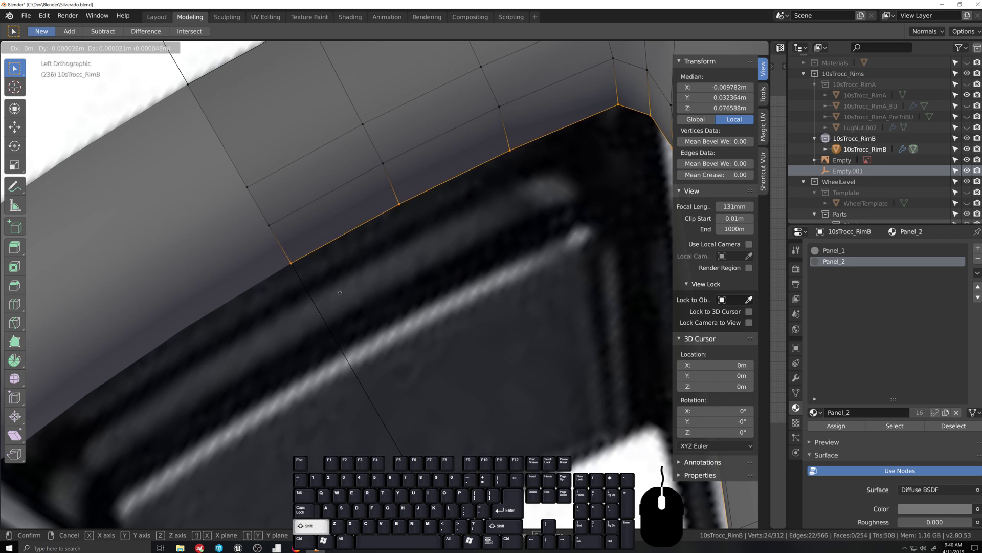
shift+click(339, 293)
Step: Move the still-selected loop vertices further into the spoke window and deselect the next vertex on its hub-side edge
scroll(318, 266, down, 4)
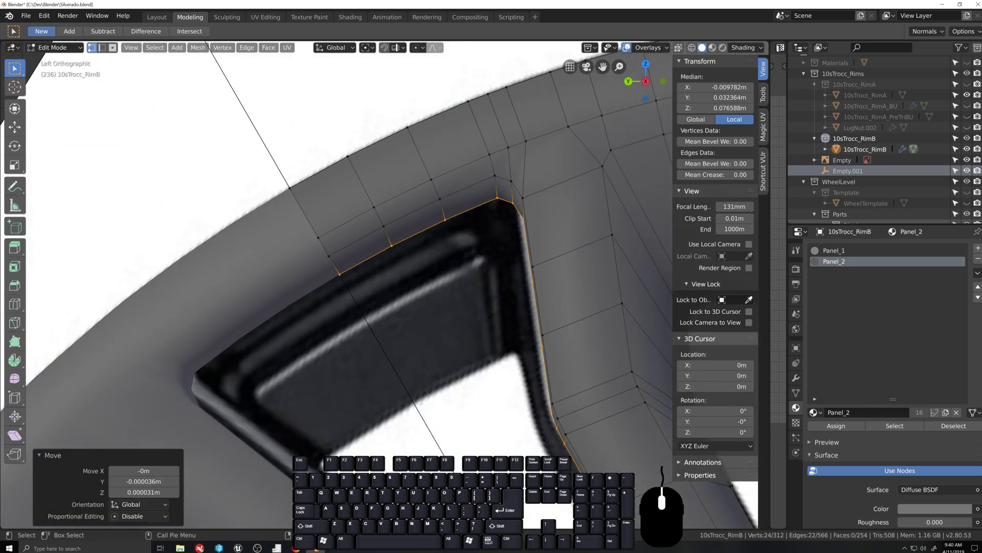
scroll(421, 403, down, 2)
shift+middle_drag(482, 409, 391, 202)
shift+middle_drag(533, 409, 454, 251)
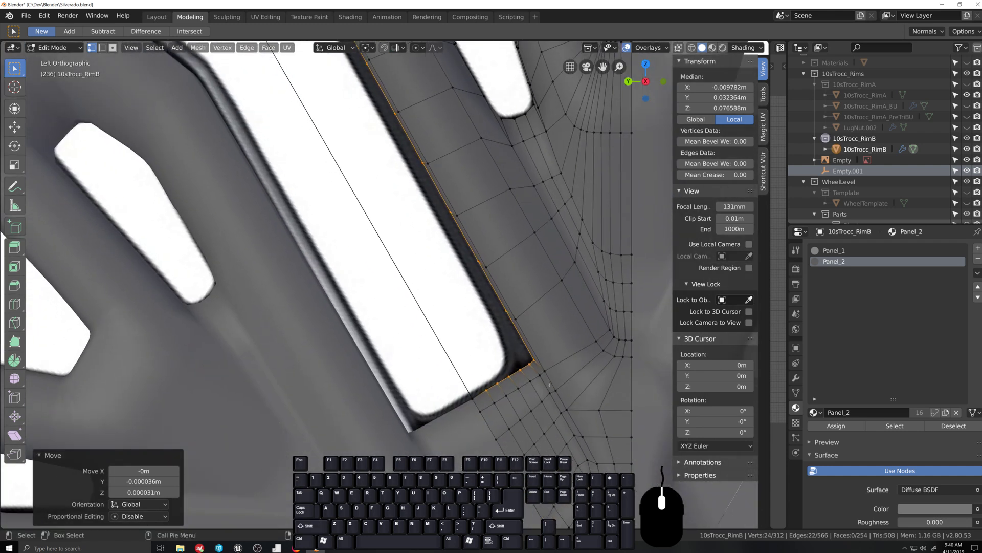
scroll(550, 384, up, 1)
scroll(561, 397, up, 1)
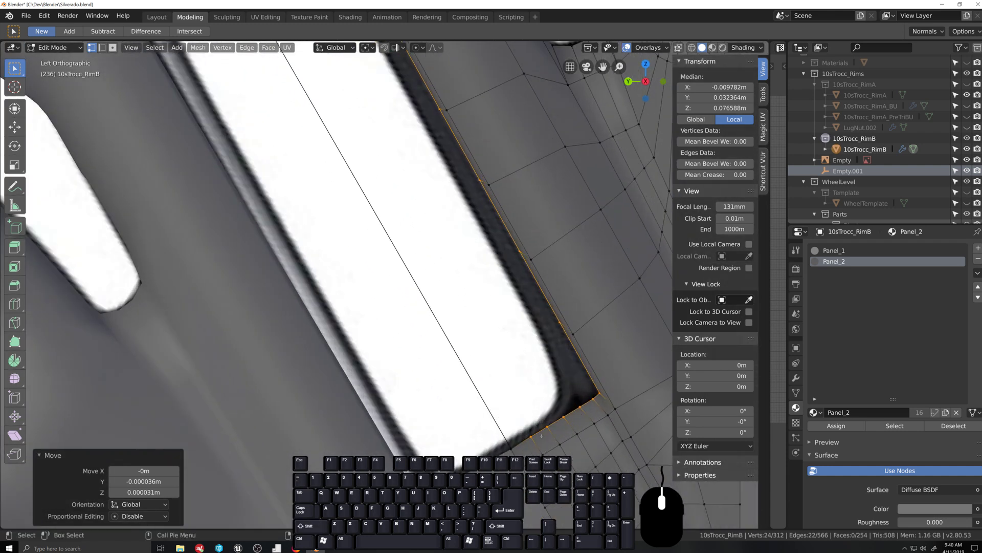
scroll(572, 422, down, 4)
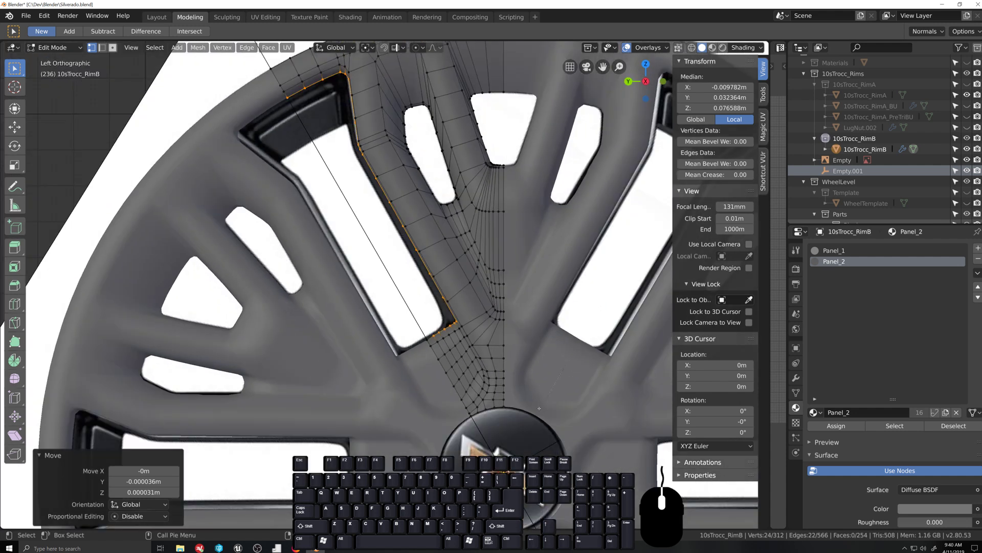
scroll(539, 407, up, 5)
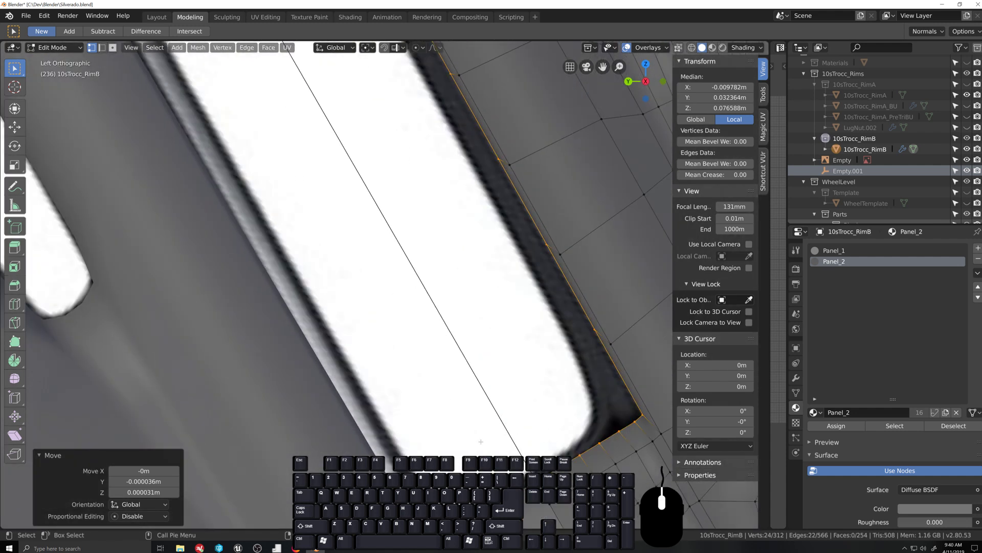
key(g)
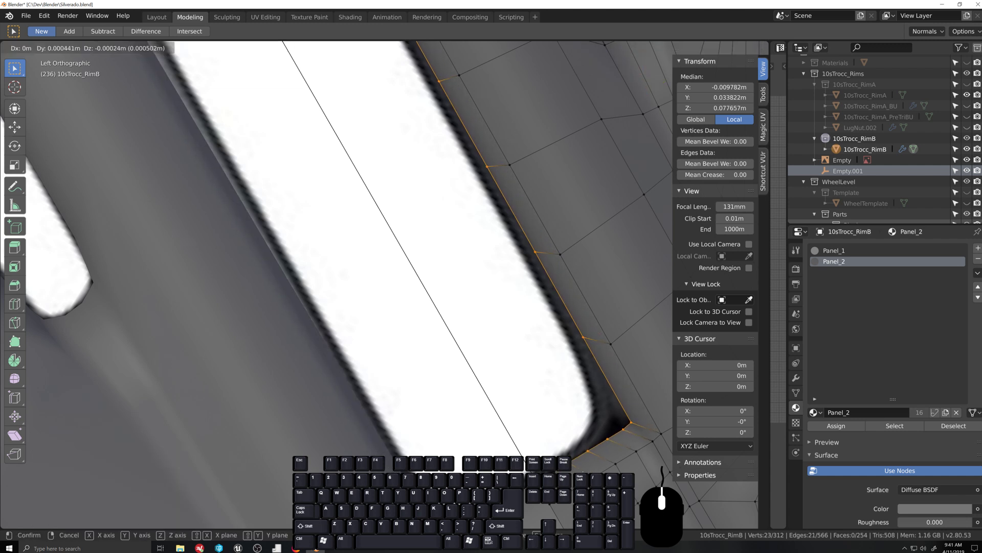
click(583, 472)
shift+click(574, 464)
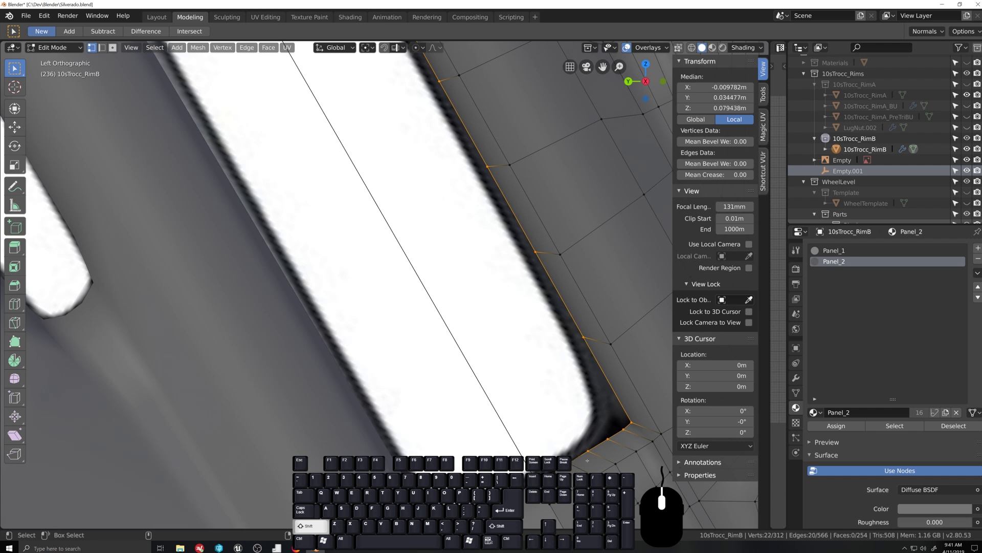
Step: Move the selected loop vertices 0.000248 m in Y and -0.00007 m in Z, then nudge them again while dropping the next hub-side vertices
key(g)
click(577, 457)
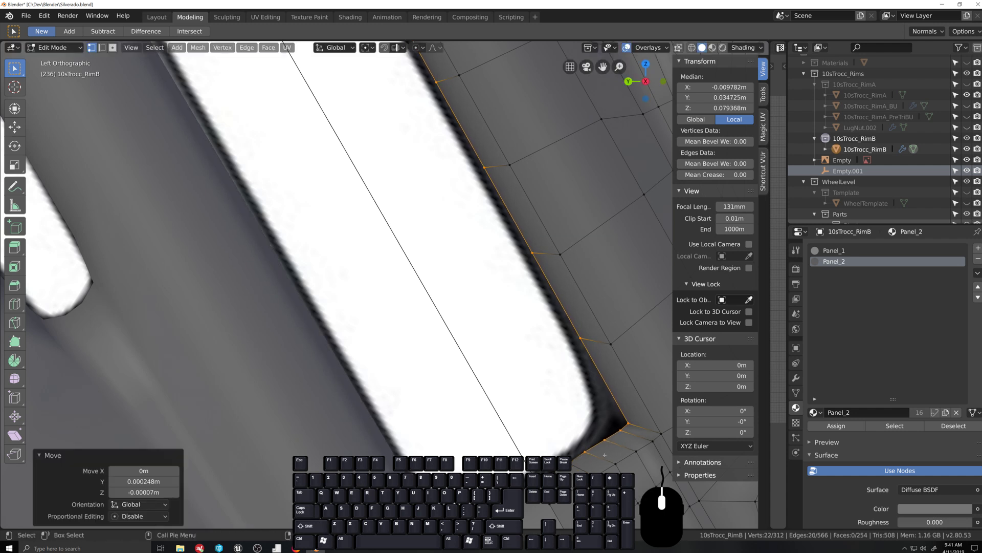
shift+click(586, 452)
key(g)
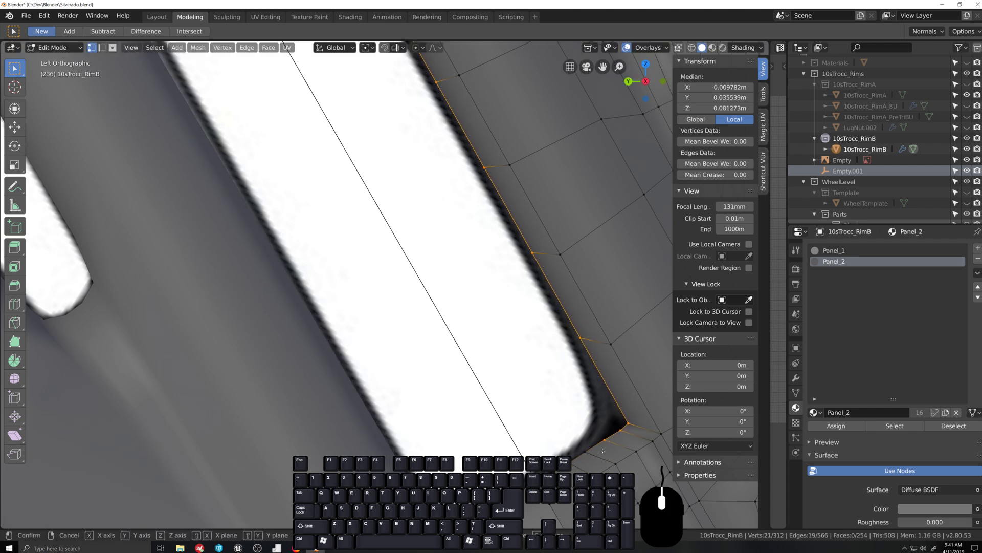
click(598, 448)
shift+click(600, 439)
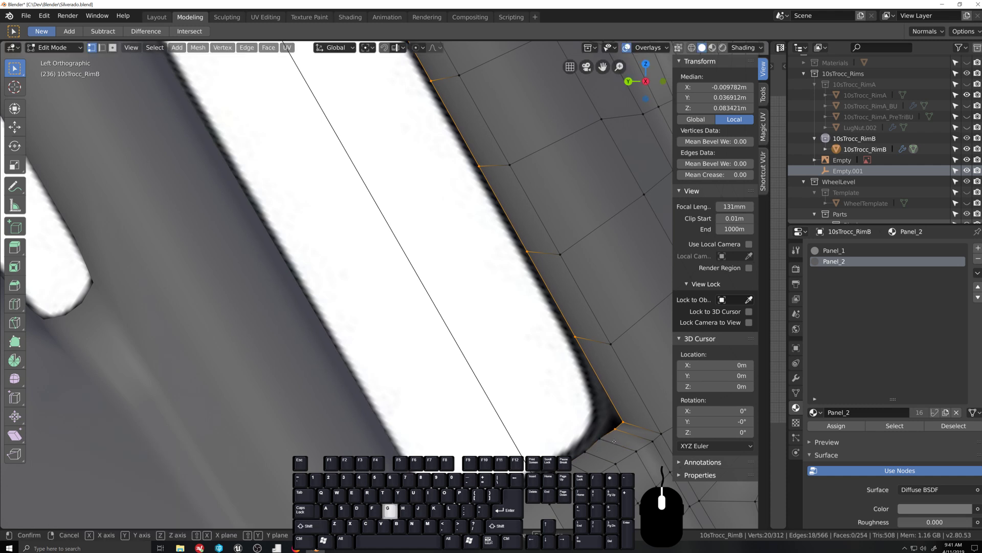
Step: Shift the remaining loop vertices around the window's rounded hub-side corner in two moves, deselecting the corner-side end vertex in between
key(g)
click(607, 427)
shift+click(607, 427)
key(g)
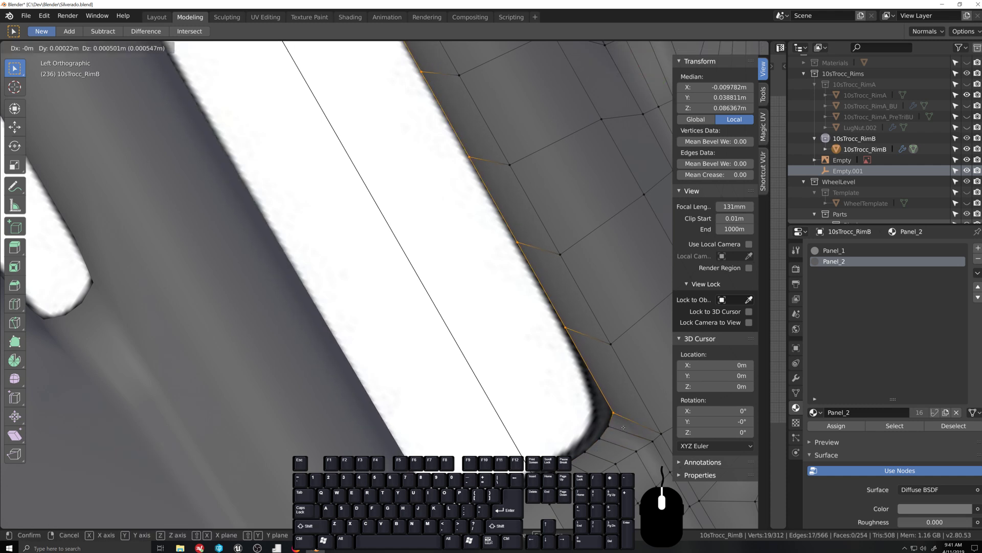
click(613, 423)
Step: Deselect the corner vertex and move the remaining 18 loop vertices -0.000548 m in Y and -0.000797 m in Z
shift+click(615, 420)
scroll(568, 378, down, 5)
scroll(476, 306, down, 3)
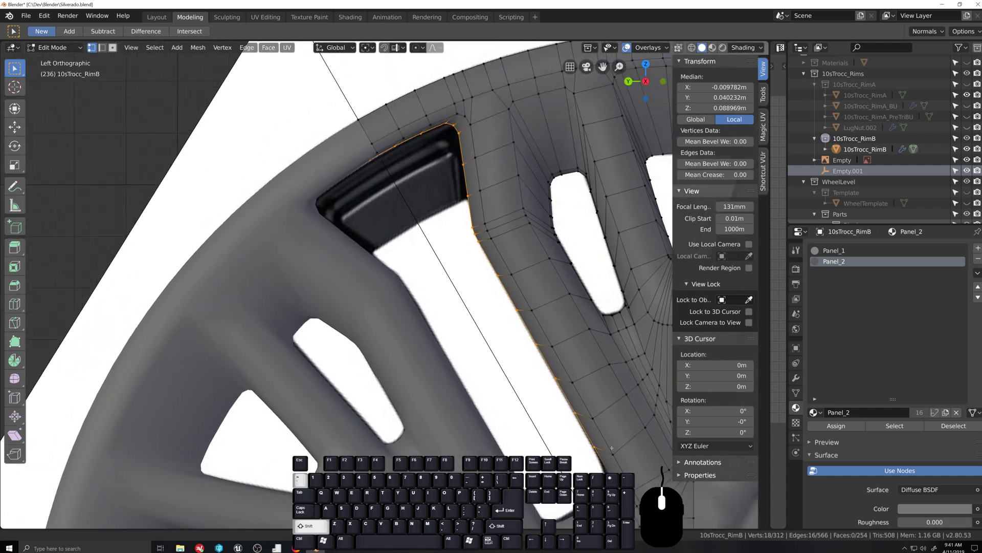
key(g)
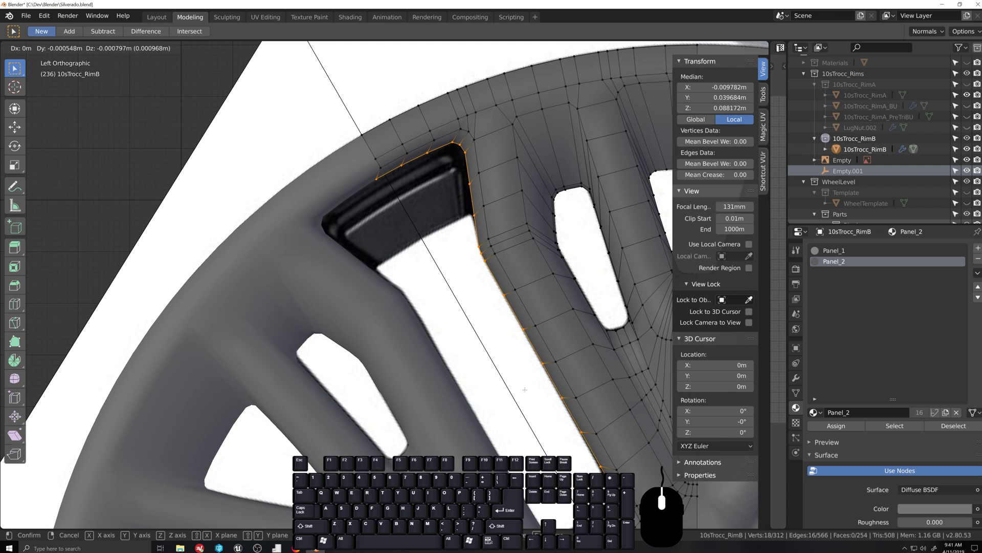
click(524, 389)
Step: Select the window's hub-side corner vertices except the centre-line one, move them 0.000306 m in Y and -0.000098 m in Z, and clear the selection
shift+middle_drag(601, 462, 468, 233)
scroll(474, 235, up, 5)
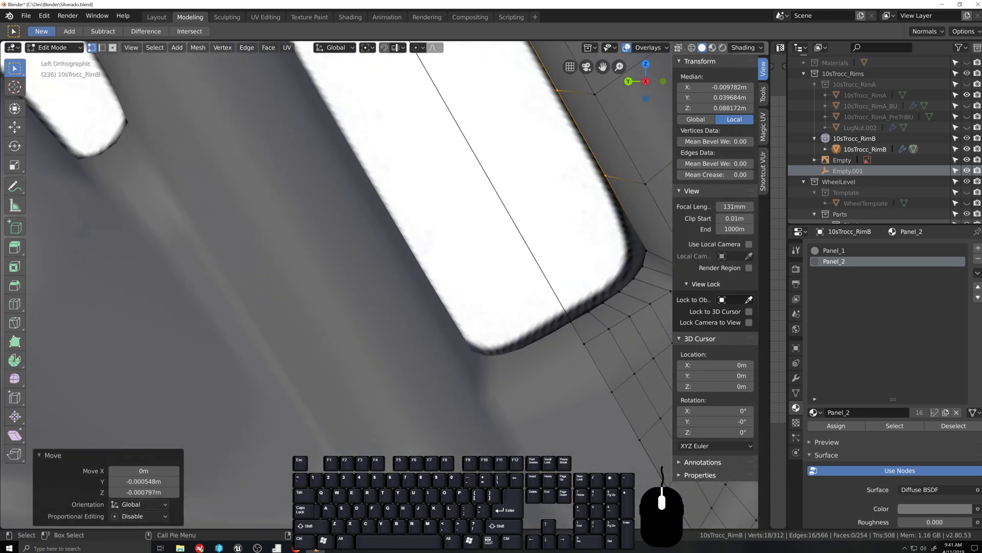
shift+middle_drag(620, 248, 505, 281)
click(527, 283)
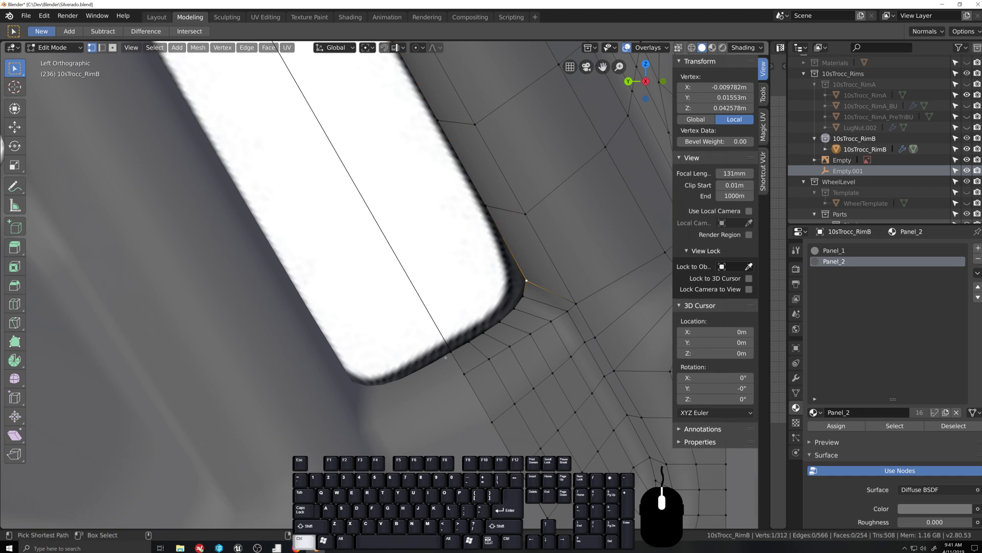
ctrl+shift+click(451, 351)
shift+click(451, 352)
key(g)
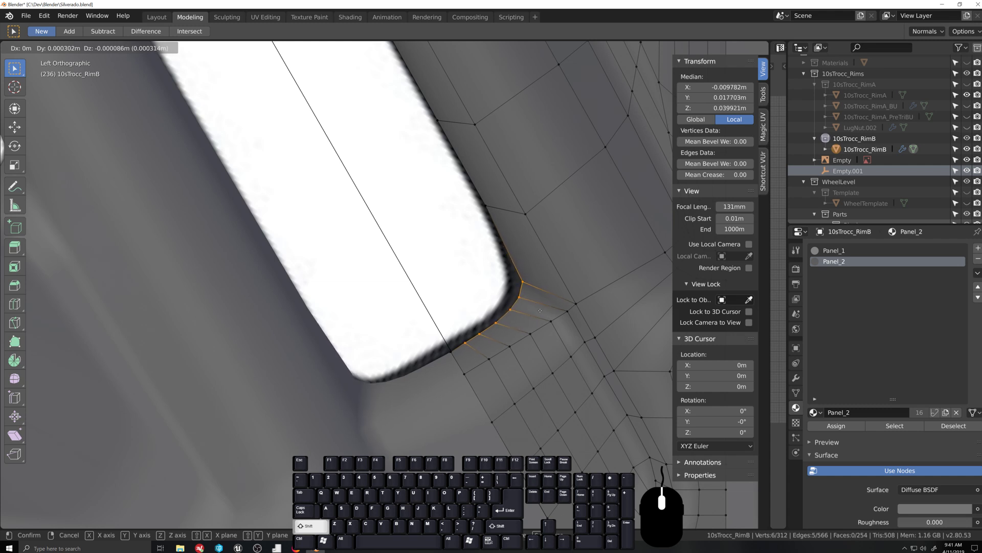
click(540, 311)
scroll(384, 286, down, 3)
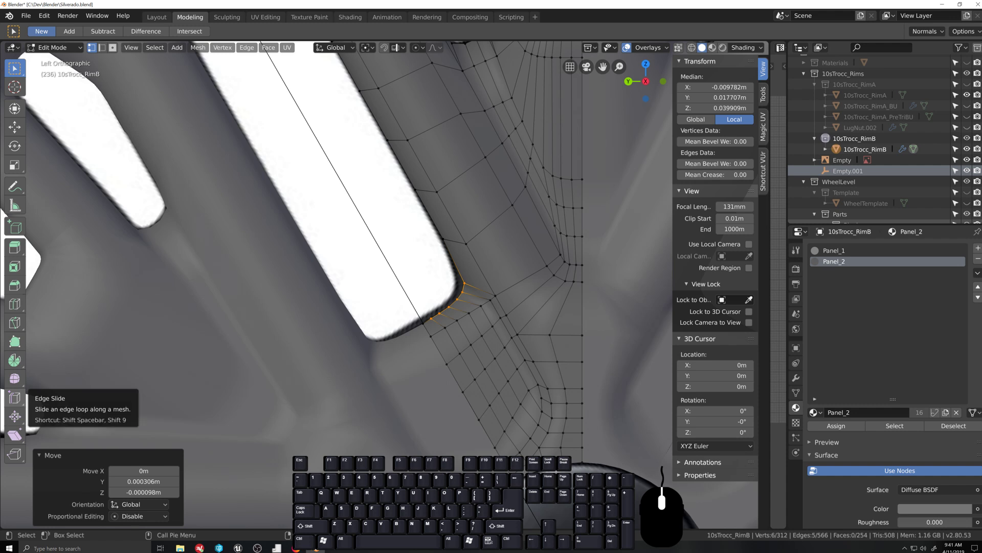
scroll(499, 441, down, 3)
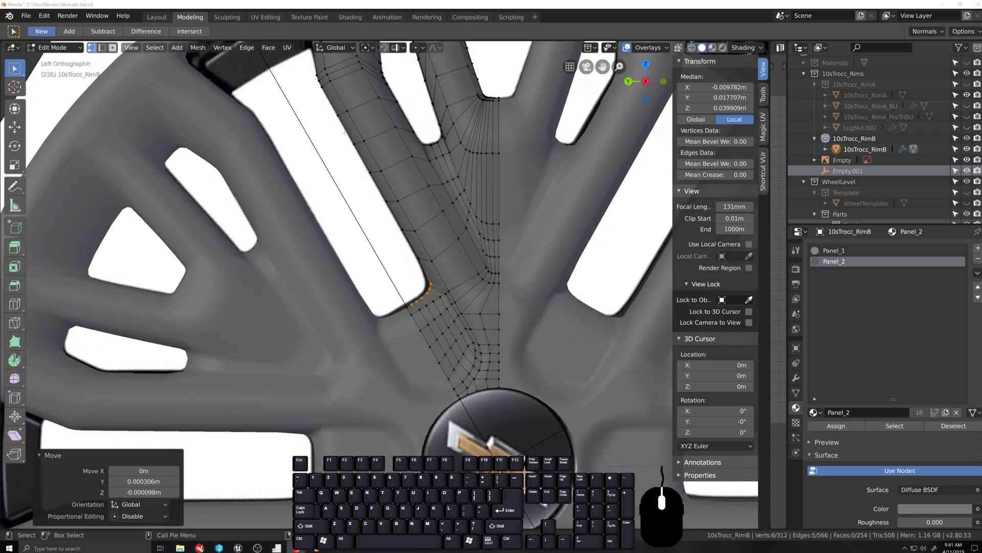
key(shift+grave)
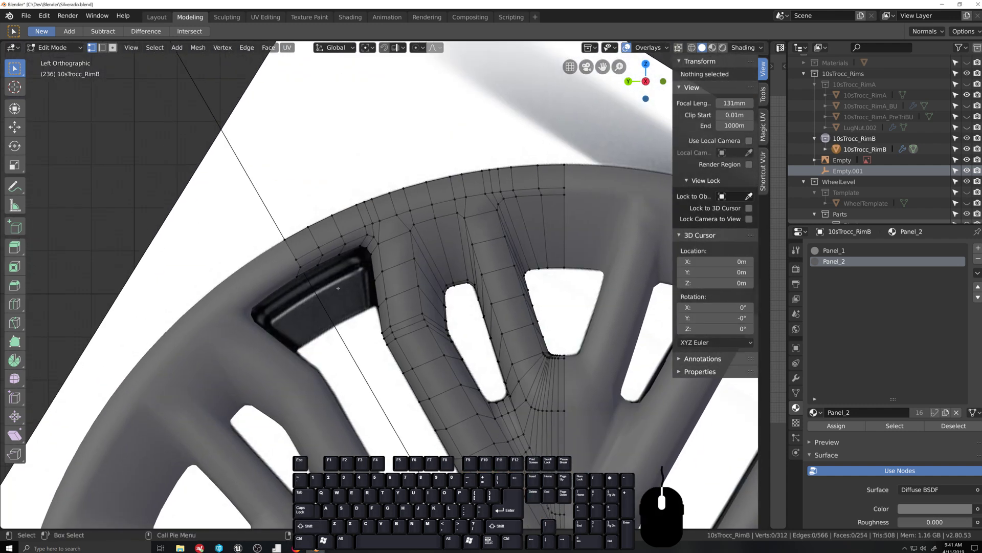
Step: Select the vertex path along the window's outer rim edge and lower it into the opening in two moves, dropping the spoke-side end vertex in between
scroll(338, 288, up, 3)
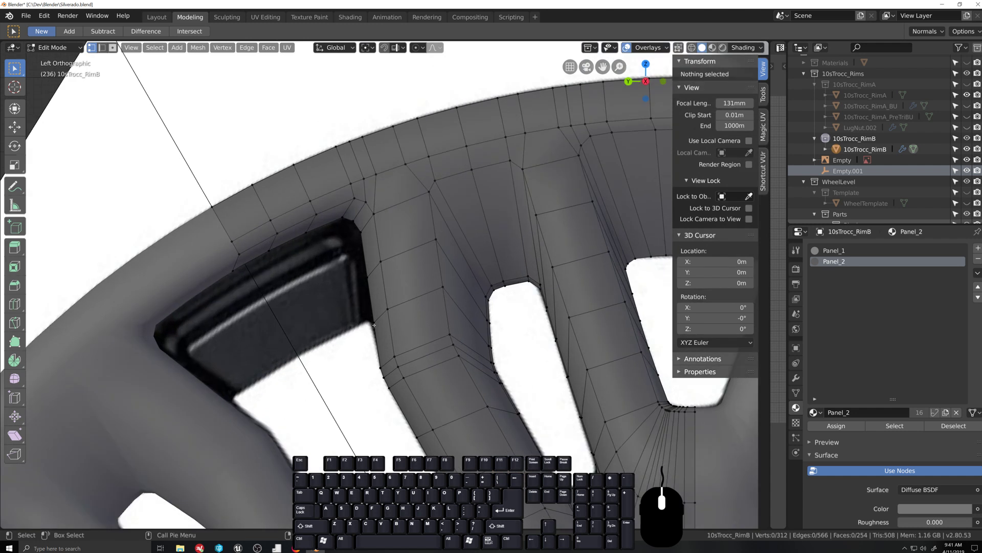
click(374, 323)
ctrl+click(233, 270)
key(g)
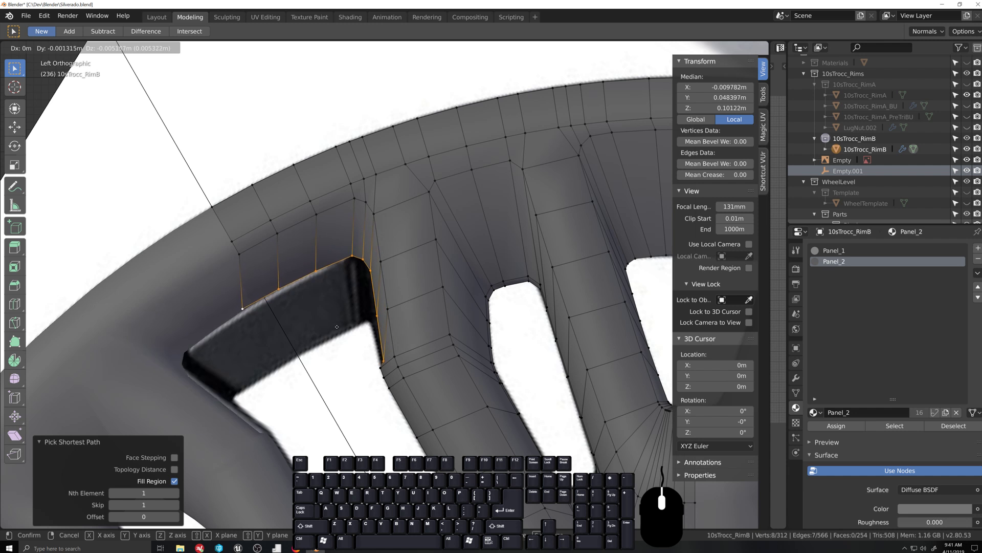
click(355, 345)
key(g)
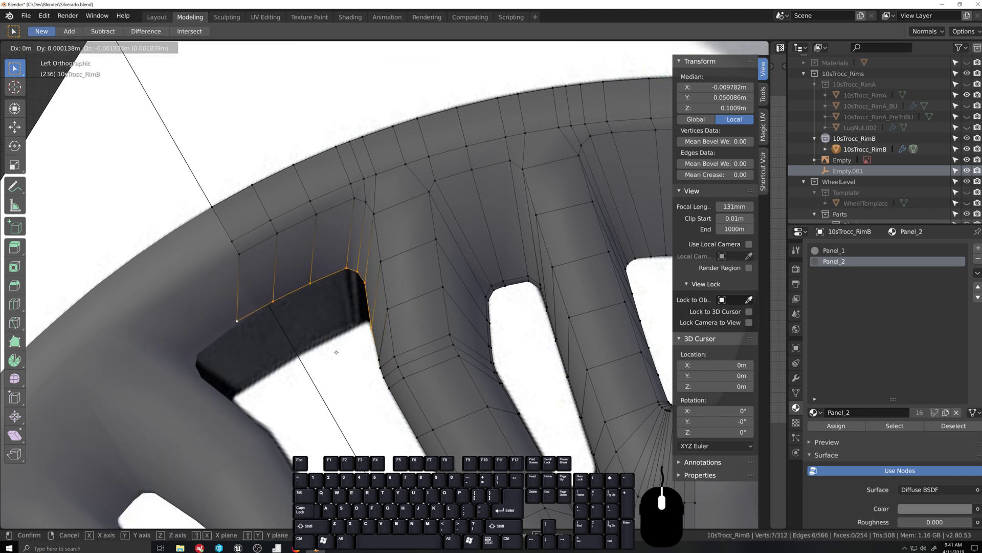
click(342, 375)
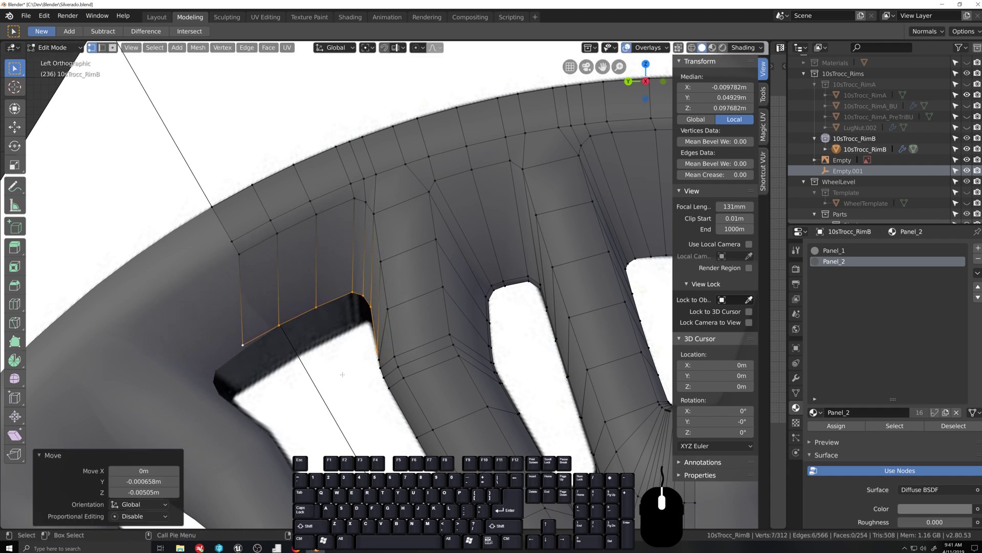
Step: Deselect the next spoke-side vertex and move the remaining outer edge vertices -0.000658 m in Y and -0.00464 m in Z
shift+click(377, 353)
key(g)
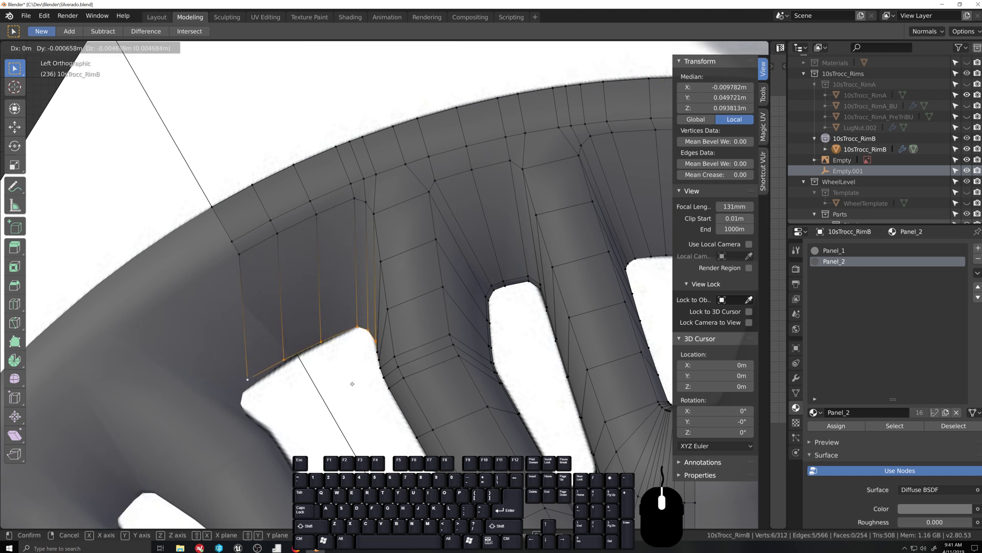
click(352, 384)
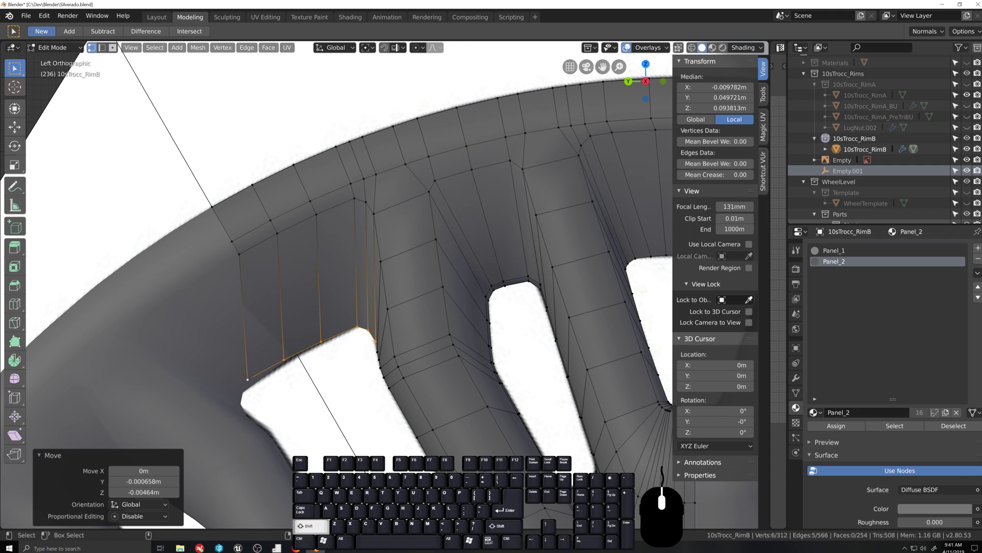
Step: Fit the five remaining outer edge vertices to the window's rounded corner, moving them -0.000264 m in Y and 0.000168 m in Z
shift+click(376, 344)
scroll(374, 369, up, 2)
shift+middle_drag(372, 392, 401, 353)
key(g)
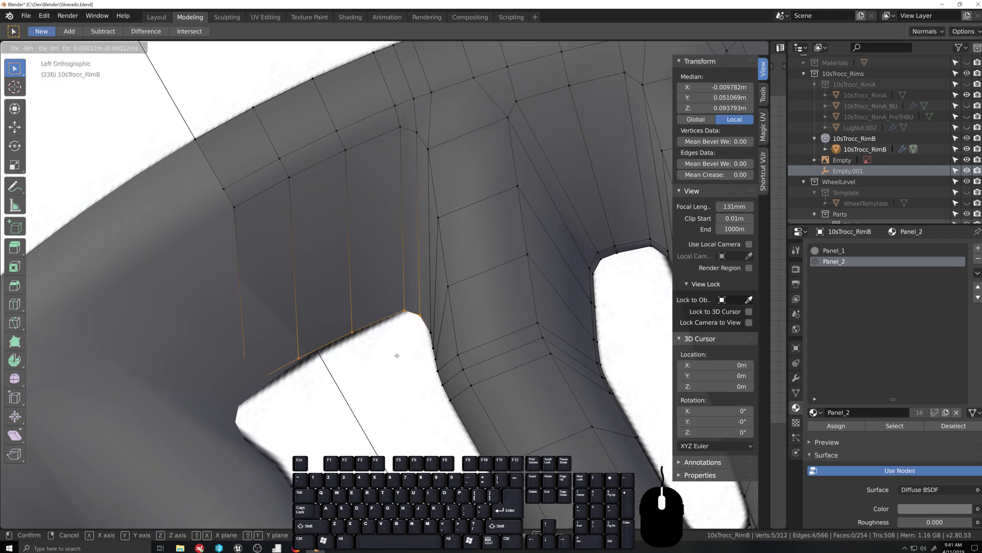
click(399, 355)
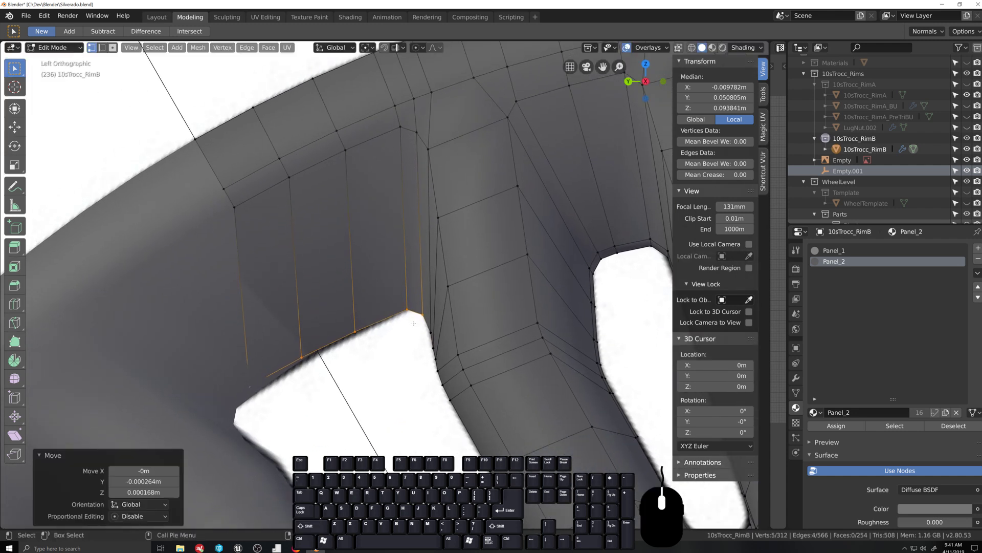
Step: Drop the corner vertices and space the others along the window's outer edge, moving three by -0.00298 m in Y and two by -0.00211 m
shift+click(413, 309)
key(g)
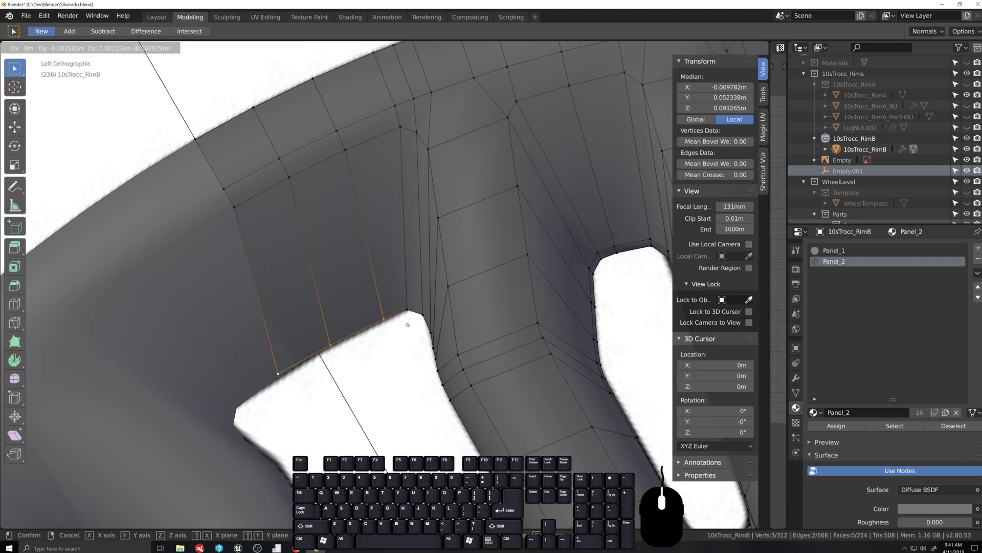
click(410, 324)
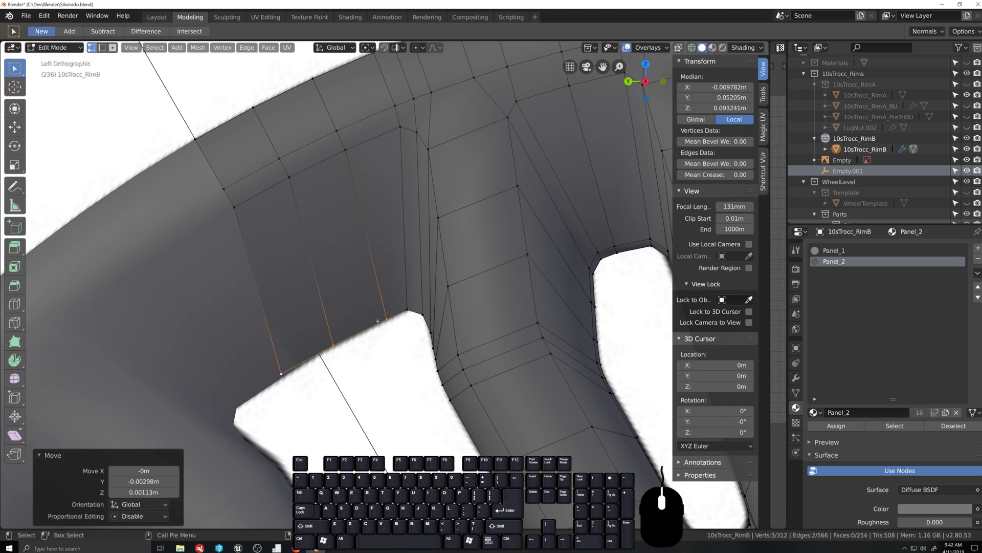
shift+click(387, 319)
key(g)
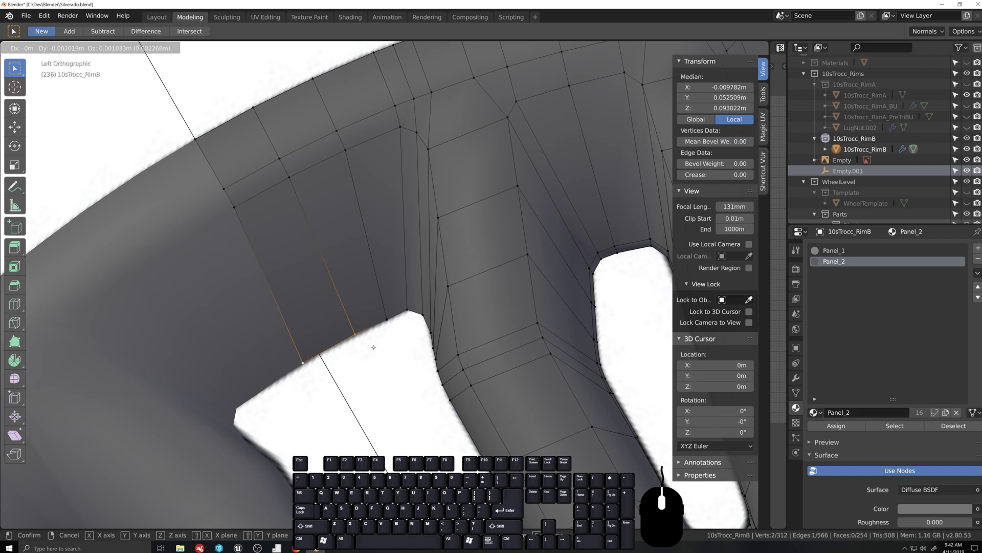
click(374, 349)
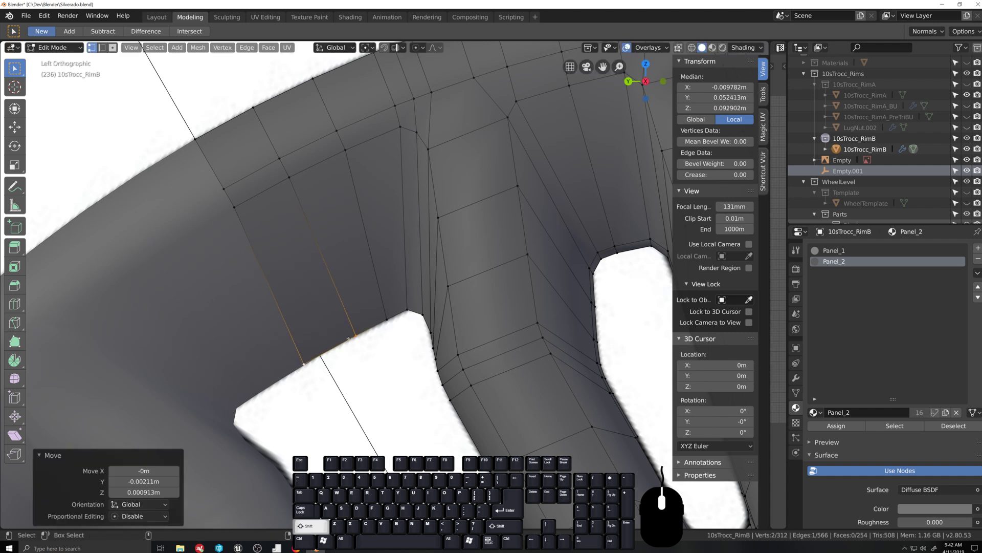
Step: Move only the last outer edge vertex onto the segment's dividing line, by -0.00149 m in Y and 0.000865 m in Z
shift+click(355, 335)
key(g)
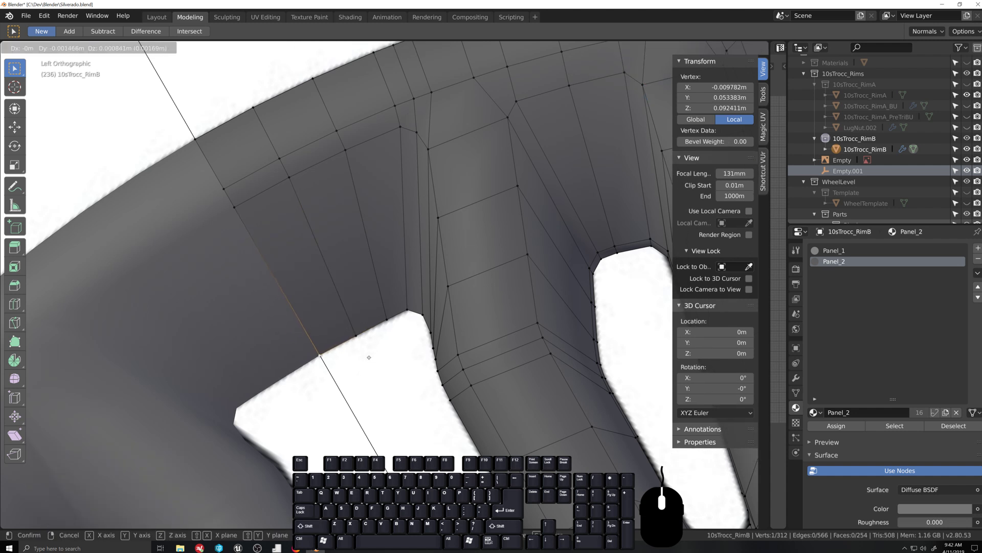
click(370, 357)
Step: Examine the whole rim in Object Mode and return to Edit Mode to inspect the spoke windows and hub area
scroll(370, 359, down, 10)
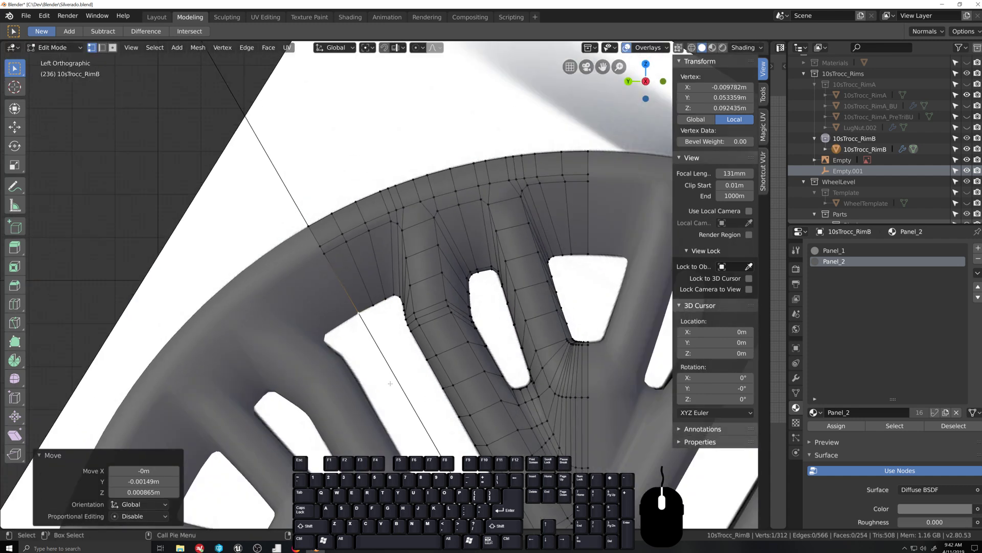
middle_drag(376, 372, 396, 390)
shift+middle_drag(396, 390, 370, 330)
scroll(370, 330, up, 2)
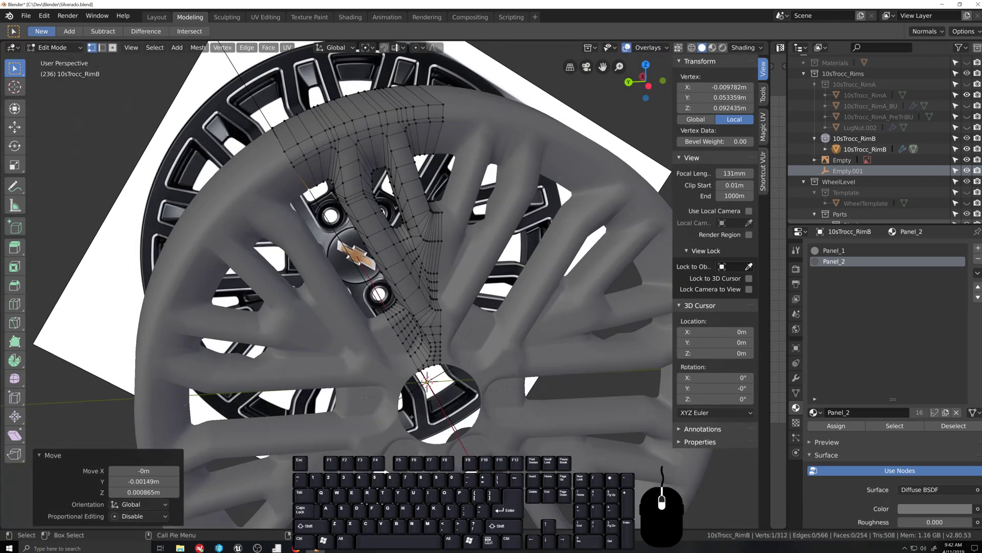
key(Tab)
middle_drag(397, 395, 429, 389)
scroll(425, 369, up, 8)
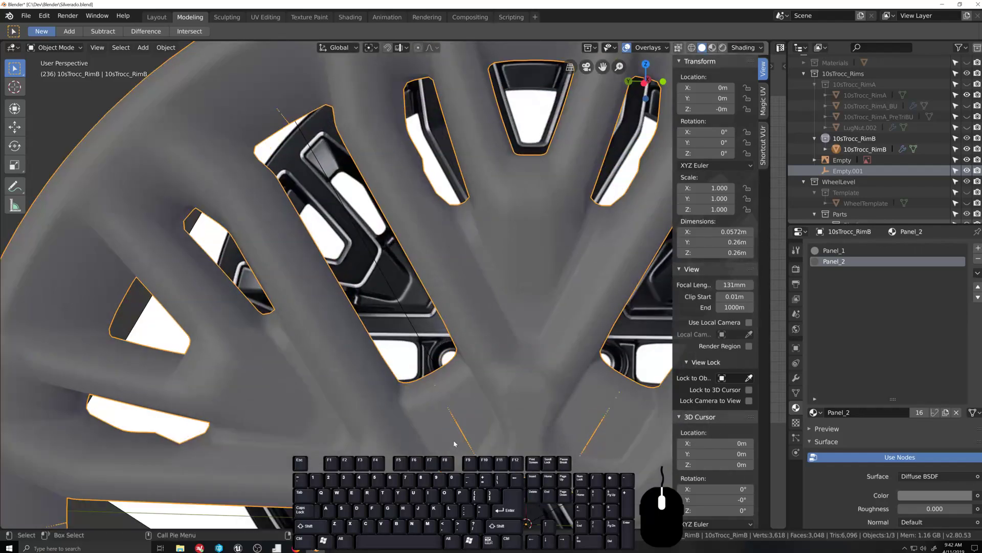
key(Tab)
middle_drag(419, 354, 436, 339)
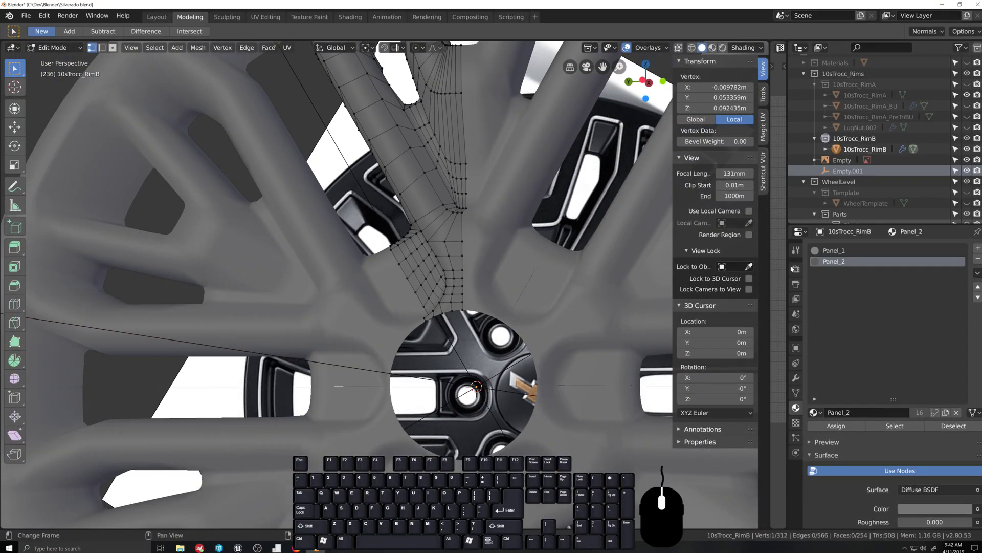
Step: Enable the on-cage display of the Mirror and Array modifiers and check the segment seam near the hub
click(796, 378)
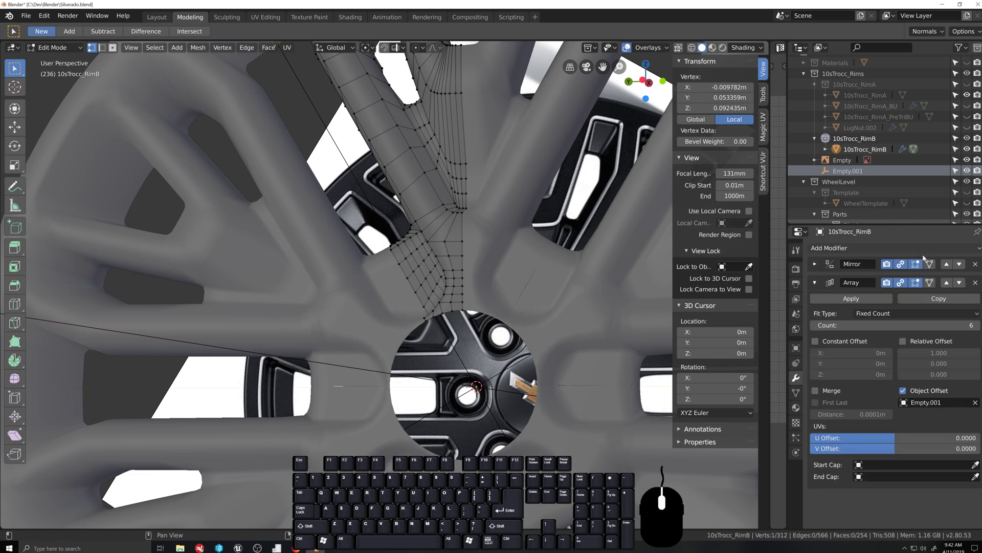
click(929, 264)
scroll(377, 330, up, 1)
scroll(378, 330, up, 2)
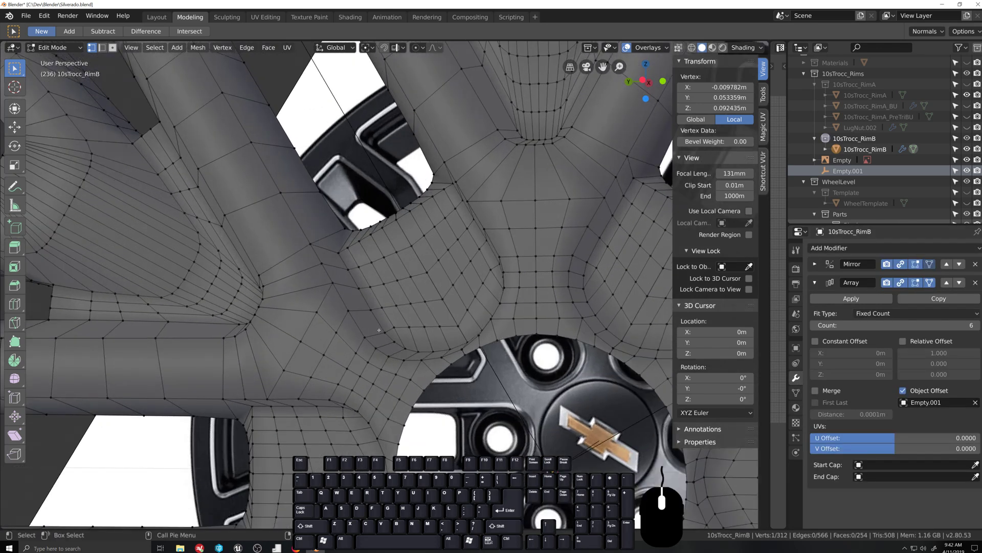
middle_drag(377, 329, 398, 317)
middle_drag(402, 323, 467, 377)
scroll(428, 317, up, 4)
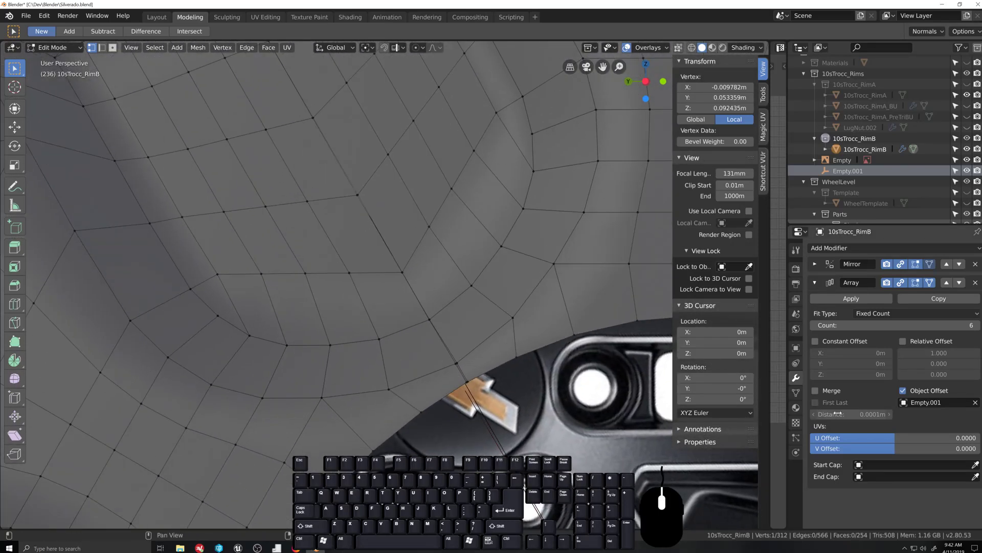
Step: Enable Merge and First Last on the Array modifier with a merge distance of 0.0005 m
click(855, 415)
key(Return)
click(816, 390)
click(816, 402)
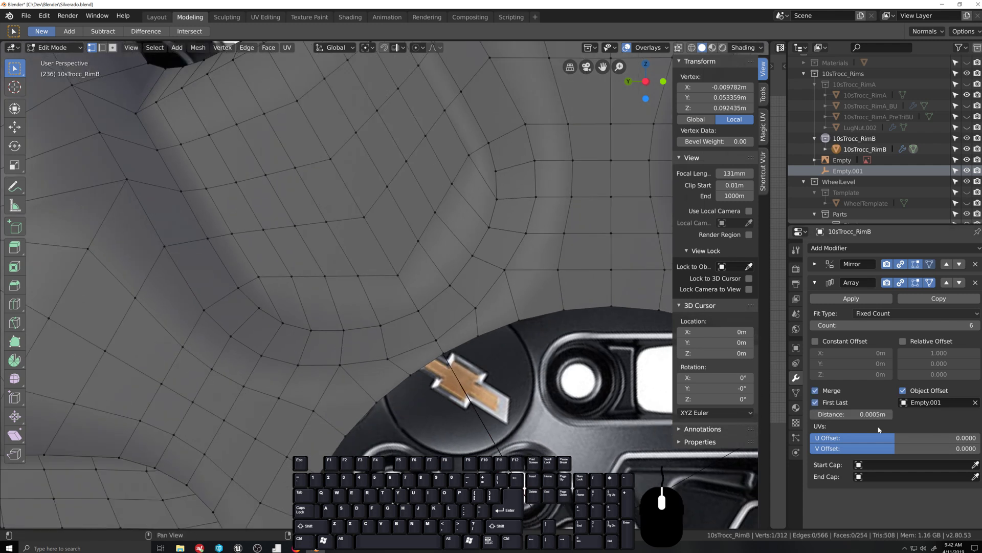
Step: Set the Array modifier's merge distance to 0.0001 m and check the merged seams around the hub
click(861, 414)
text(.000)
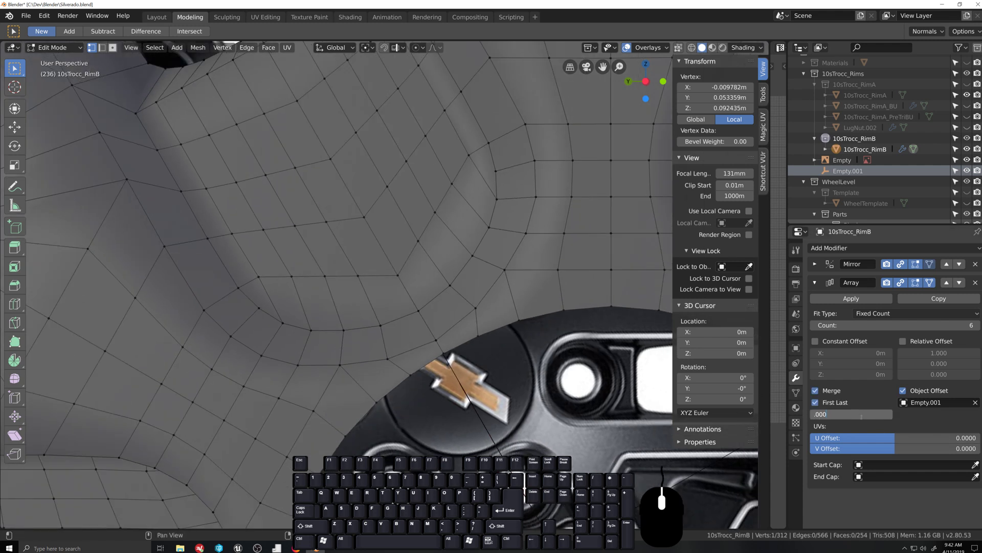
text(1)
key(Return)
scroll(389, 296, down, 3)
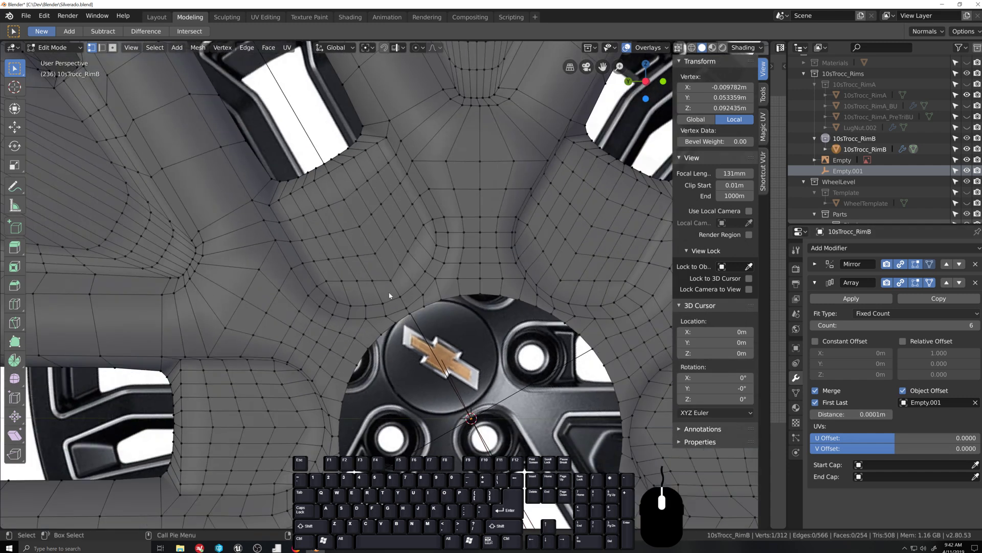
Step: Examine the arrayed rim mesh from the outer spoke windows to the hub for merged seams
scroll(389, 295, down, 8)
shift+middle_drag(293, 193, 381, 317)
scroll(391, 325, up, 10)
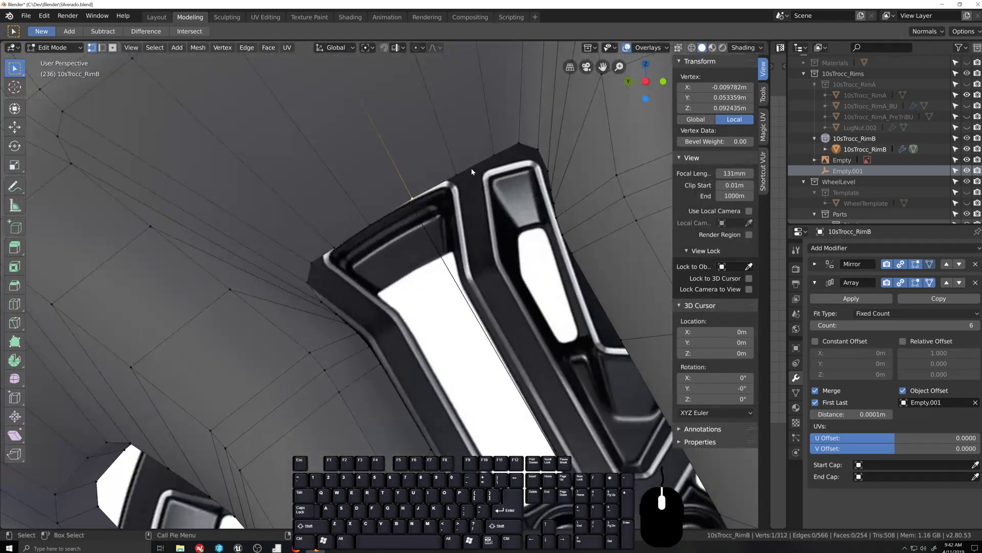
scroll(417, 162, down, 6)
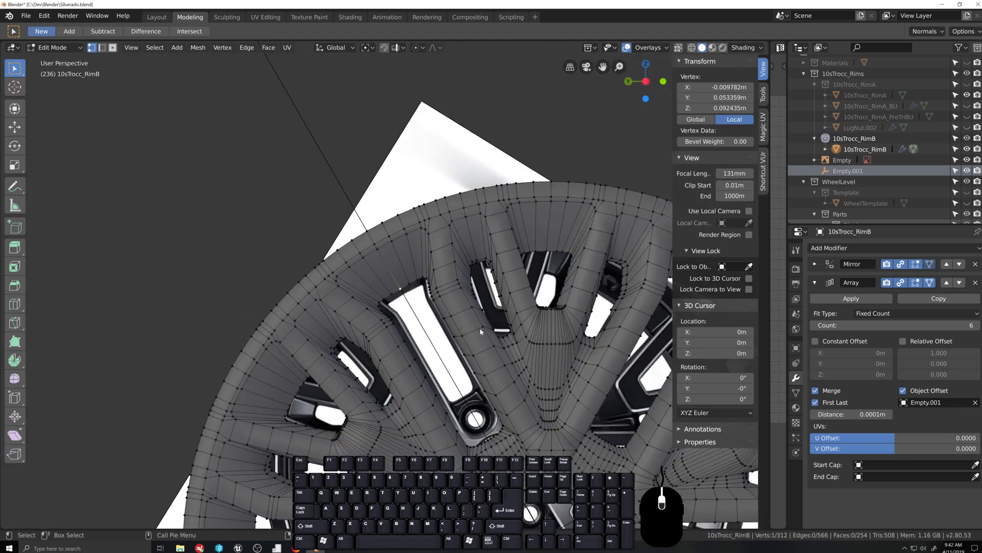
scroll(480, 332, down, 2)
shift+middle_drag(480, 331, 448, 266)
scroll(433, 268, down, 2)
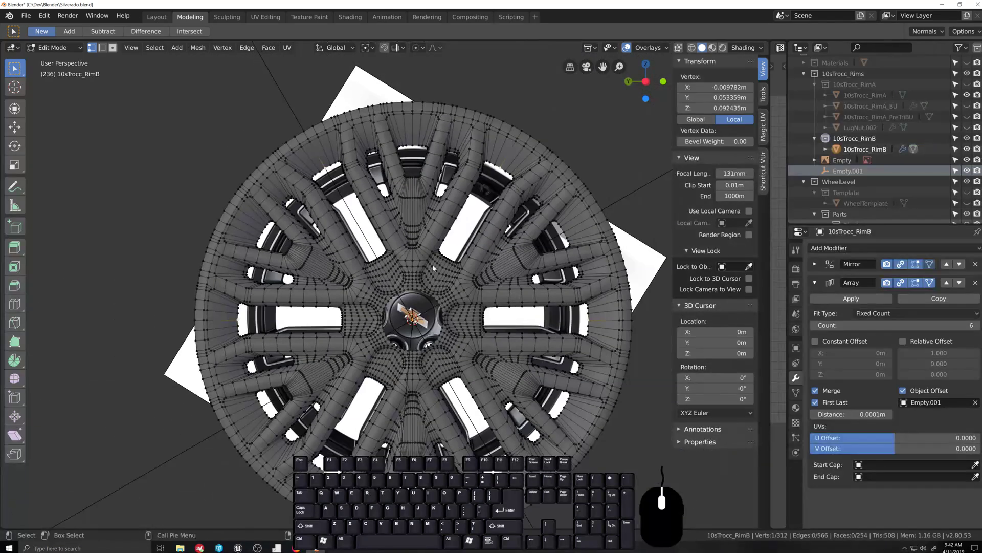
scroll(399, 312, up, 6)
scroll(431, 288, down, 5)
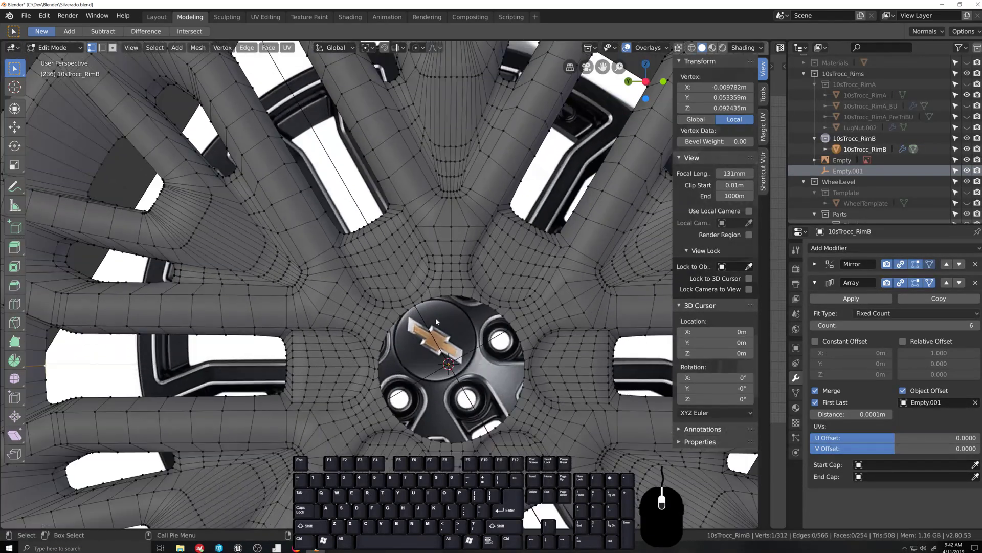
middle_drag(431, 289, 440, 358)
scroll(443, 374, up, 5)
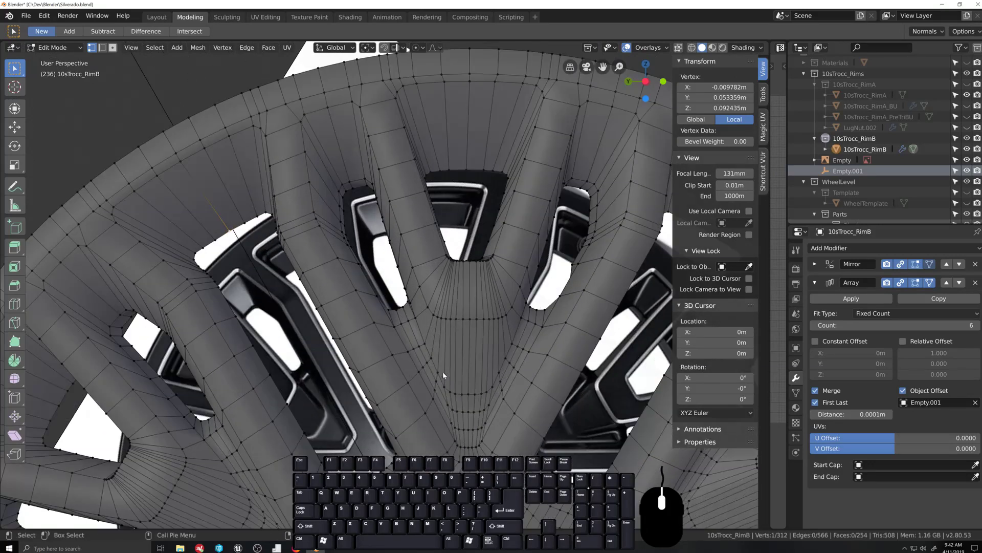
Step: Select the front edge loops around the triangular window between the forked spokes and around the neighbouring slot window
alt+click(436, 231)
shift+middle_drag(458, 207, 416, 341)
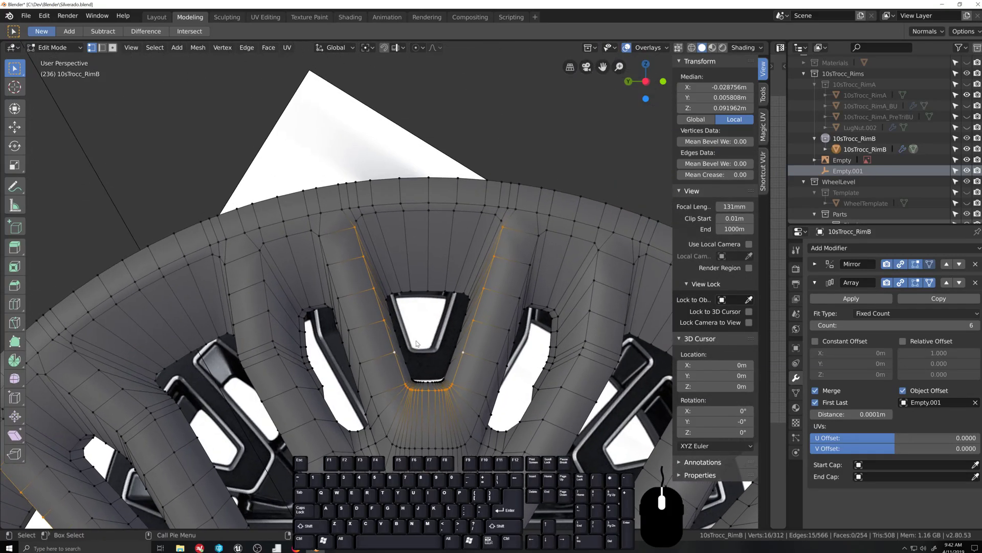
alt+shift+click(413, 211)
scroll(433, 299, down, 2)
middle_drag(433, 299, 474, 229)
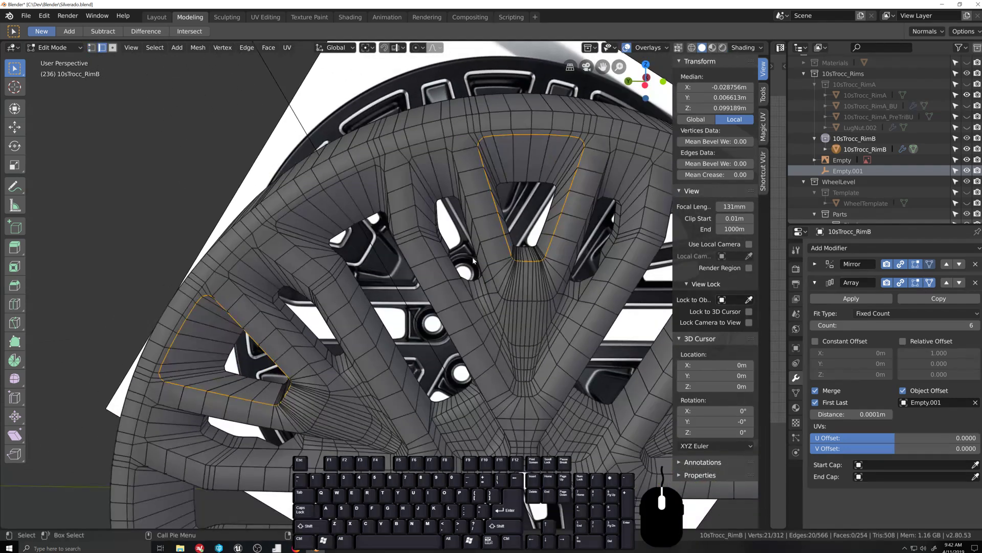
alt+shift+click(474, 229)
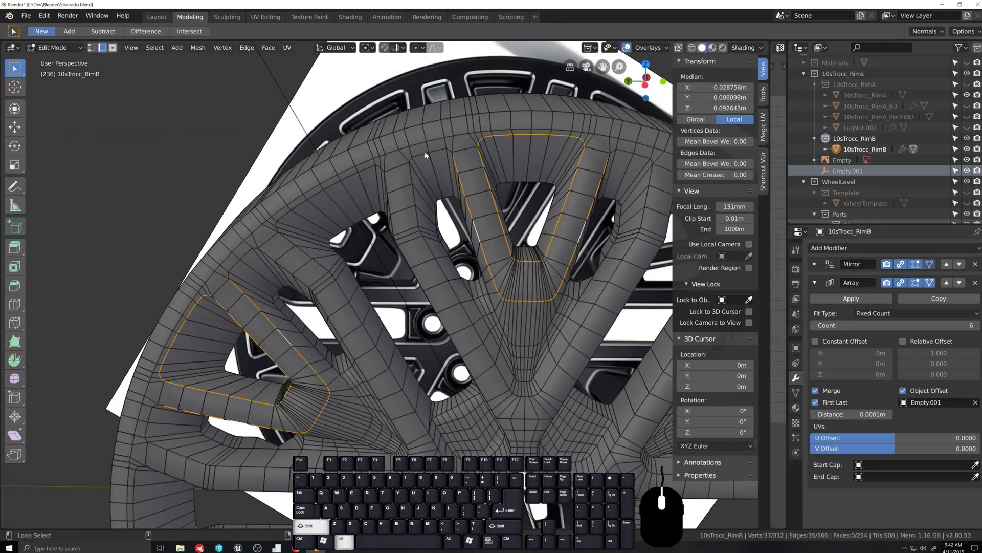
alt+shift+click(475, 343)
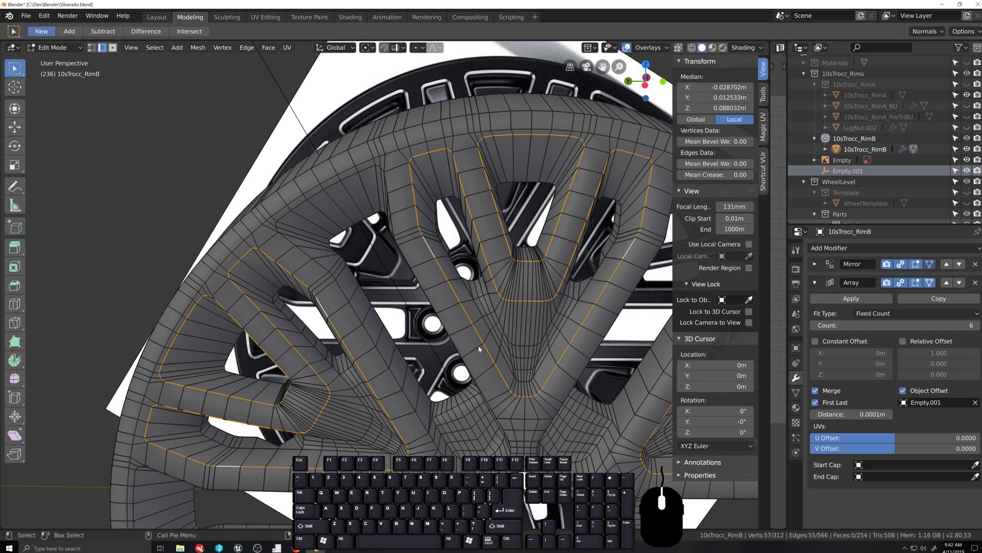
Step: Add the front edge loop of the long spoke window, including its rounded hub end and outer rim edge, to the selection
middle_drag(479, 349, 432, 333)
alt+shift+click(414, 331)
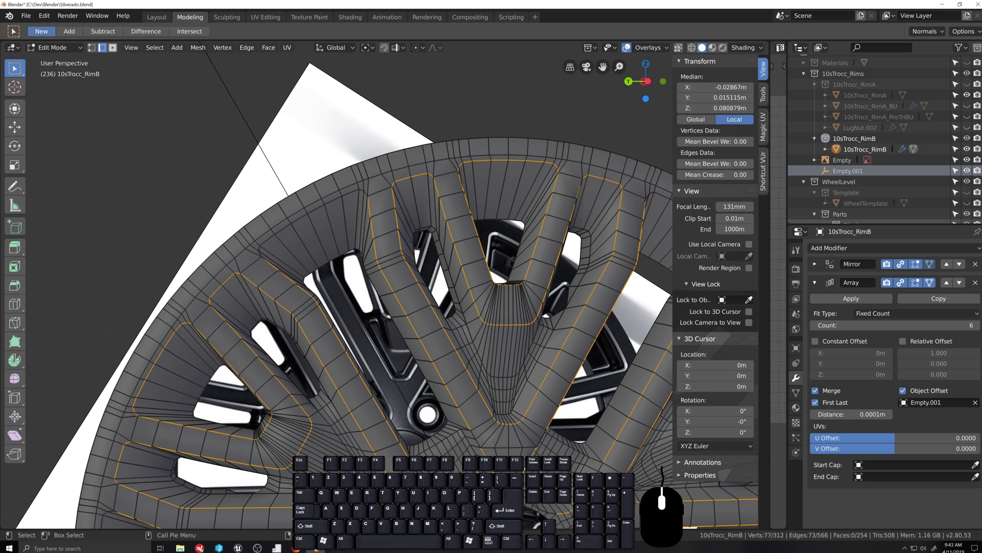
shift+middle_drag(507, 409, 478, 253)
scroll(481, 287, up, 3)
alt+shift+click(509, 341)
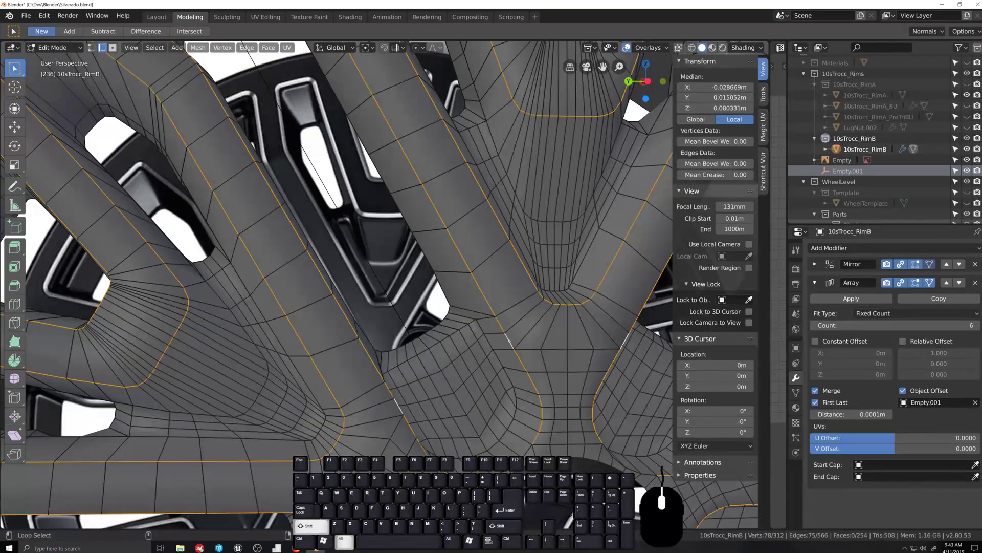
alt+shift+click(528, 451)
scroll(410, 297, down, 4)
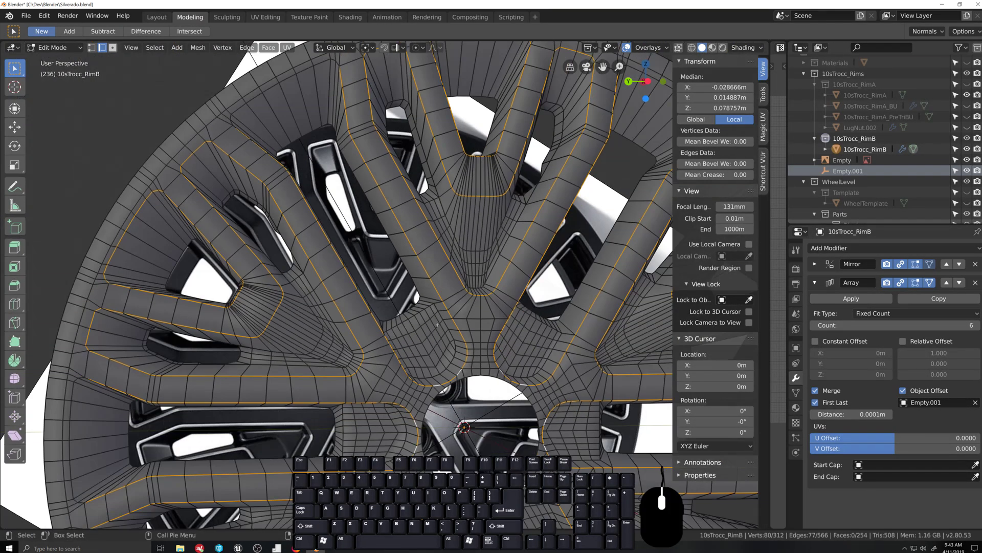
shift+middle_drag(381, 254, 479, 418)
alt+shift+click(395, 247)
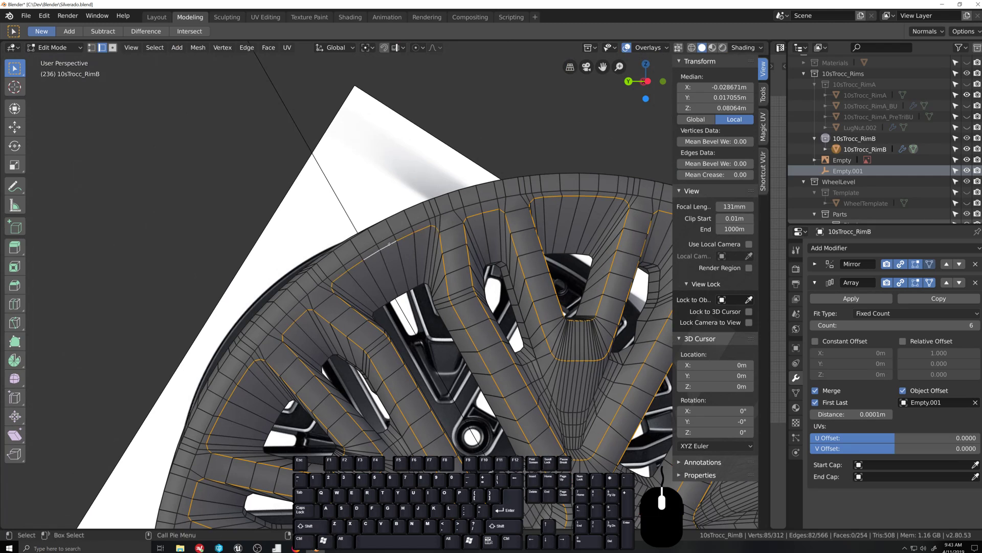
Step: Bevel the selected window edge loops with a width of 0.00058 m and 2 segments
scroll(472, 426, down, 4)
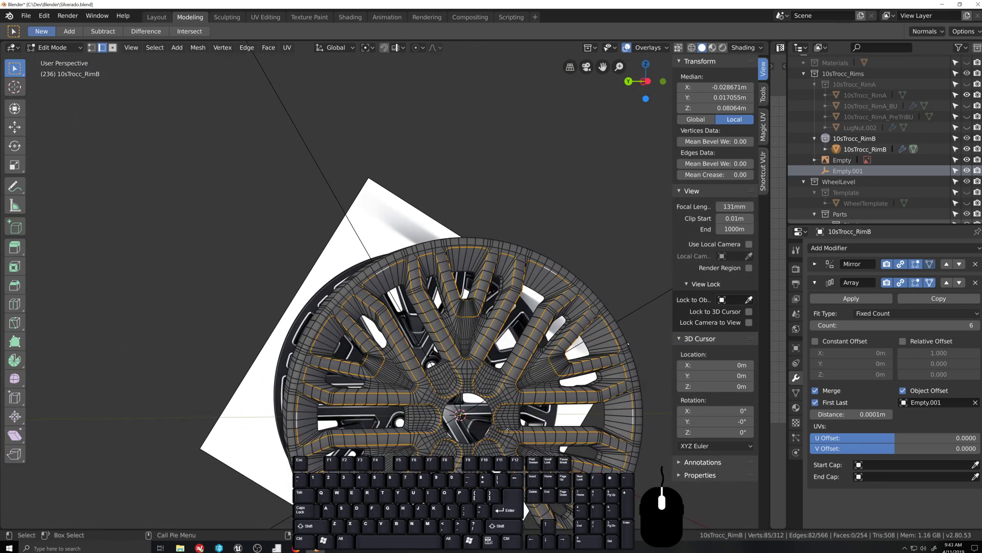
scroll(463, 355, up, 8)
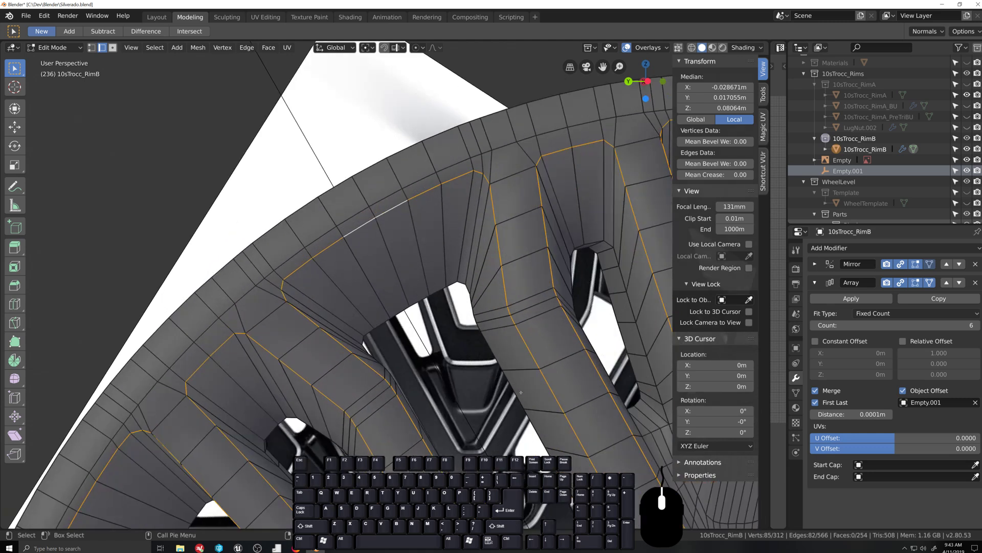
key(ctrl+b)
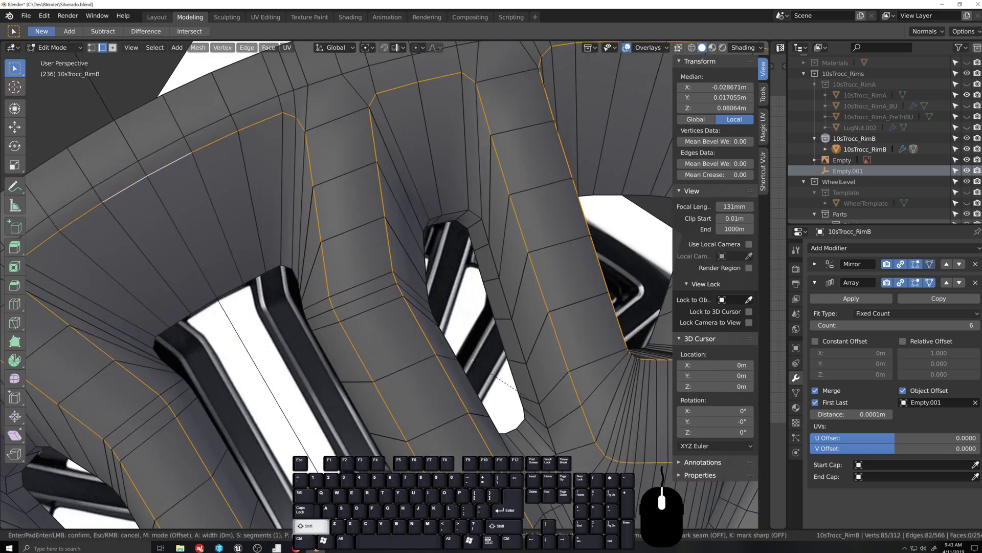
click(457, 322)
Step: Assign the Panel_1 material to the new bevel faces around the windows
click(797, 407)
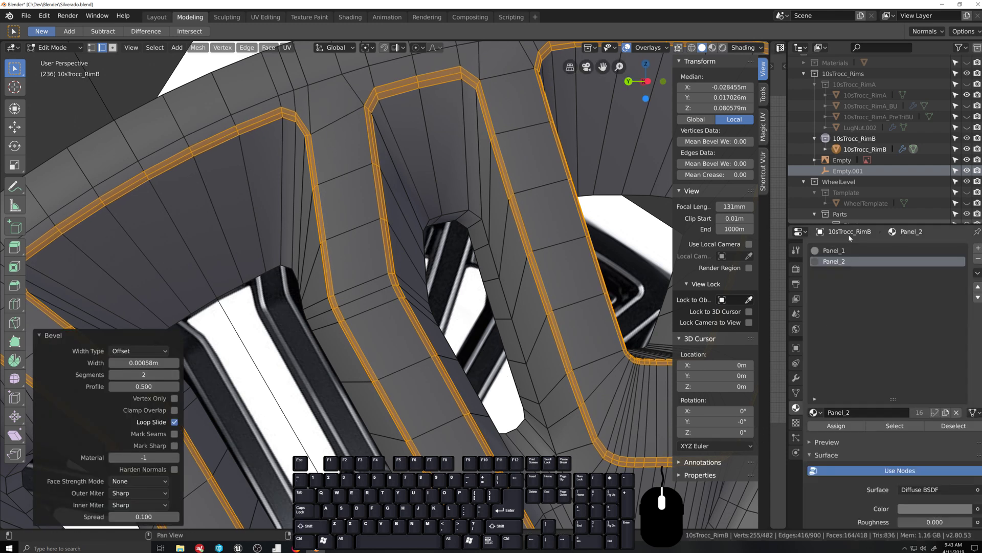
click(832, 426)
scroll(456, 400, down, 7)
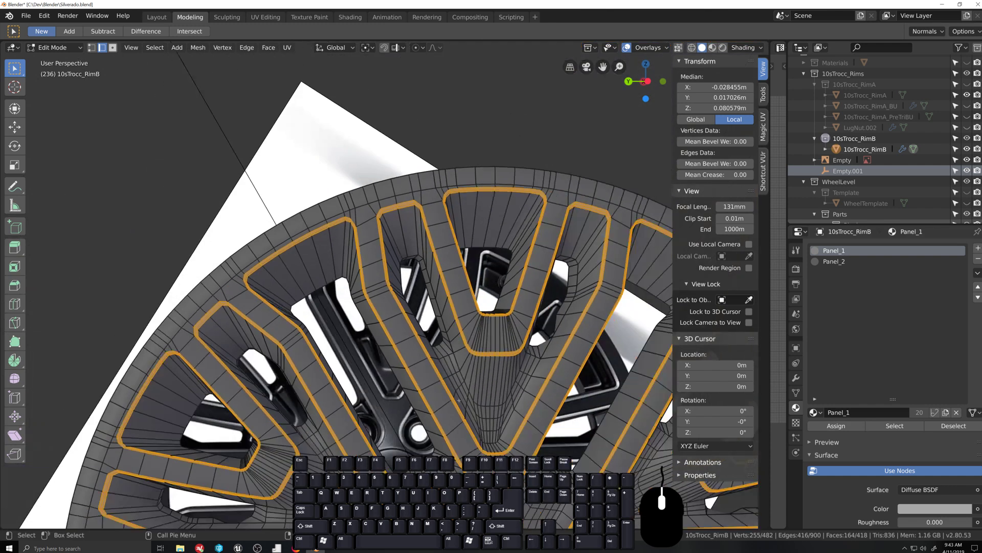
Step: Inspect the bevelled window edges in Object Mode, closing in on the spokes near the hub
key(Tab)
key(grave)
key(shift+grave)
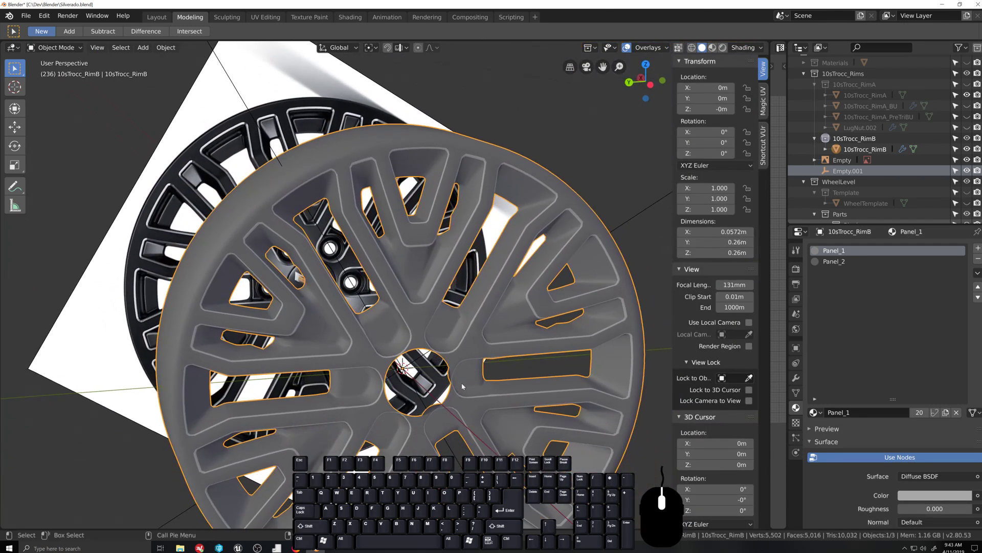
scroll(466, 427, up, 4)
scroll(467, 444, up, 2)
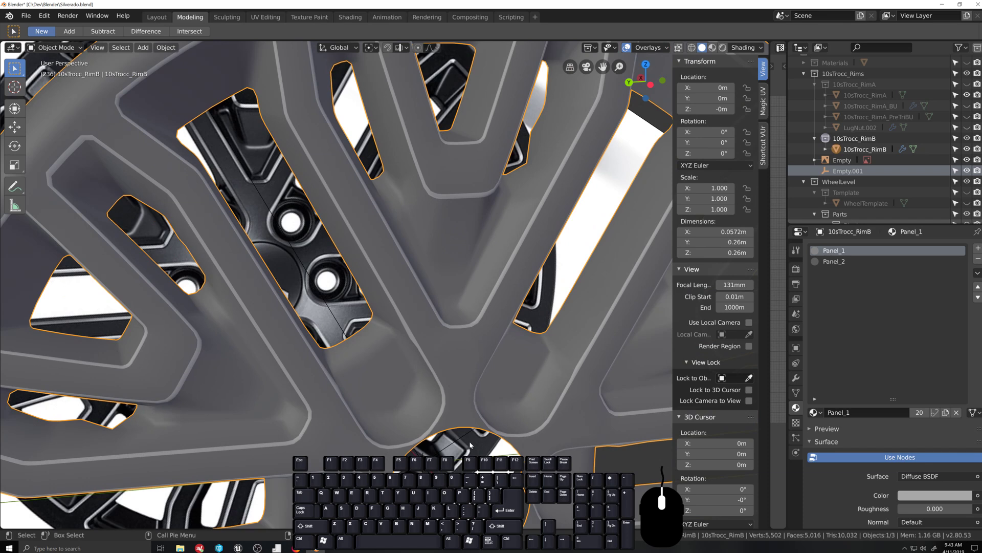
key(grave)
key(shift+grave)
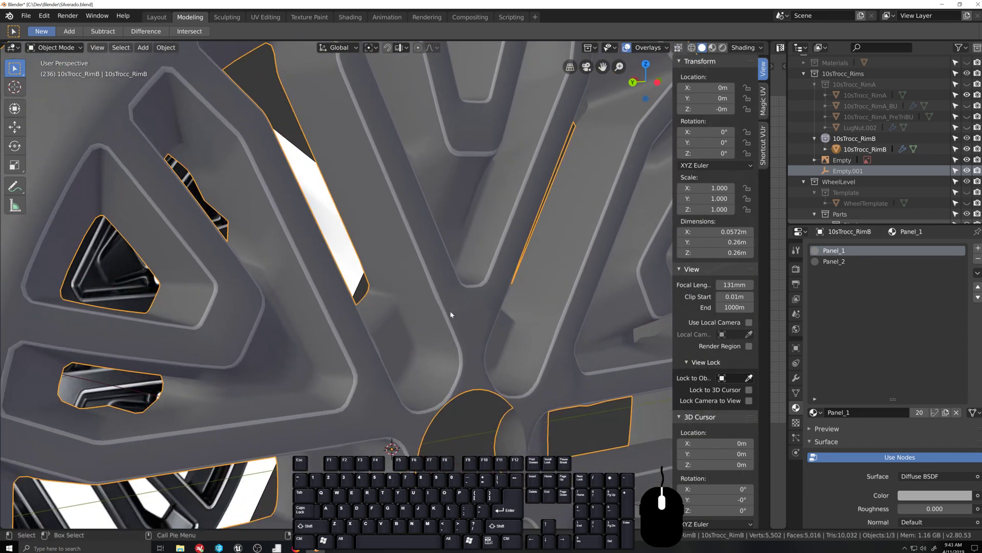
Step: Move the vertex on the long window's bevel edge near its hub end by -0.000124 m along global X
key(Tab)
scroll(441, 303, up, 5)
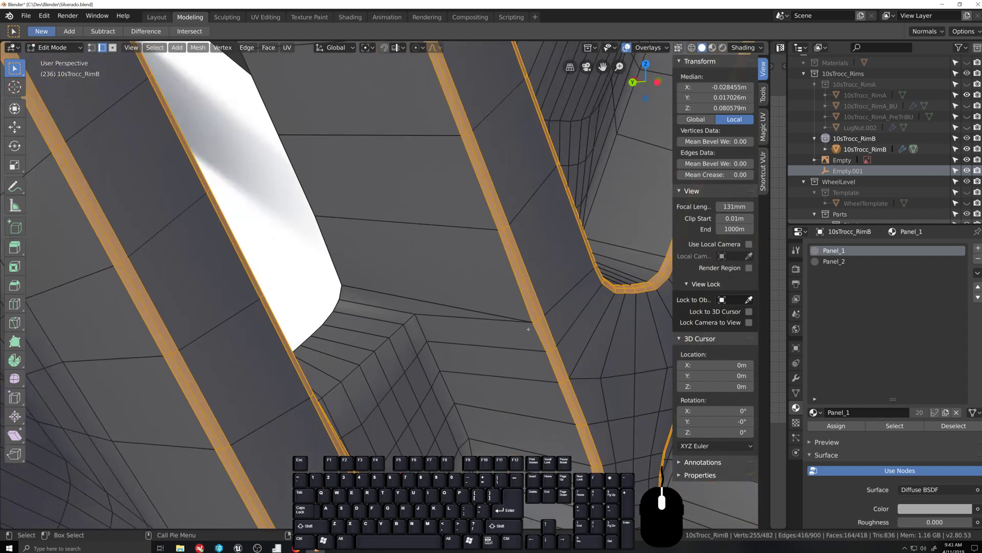
click(534, 326)
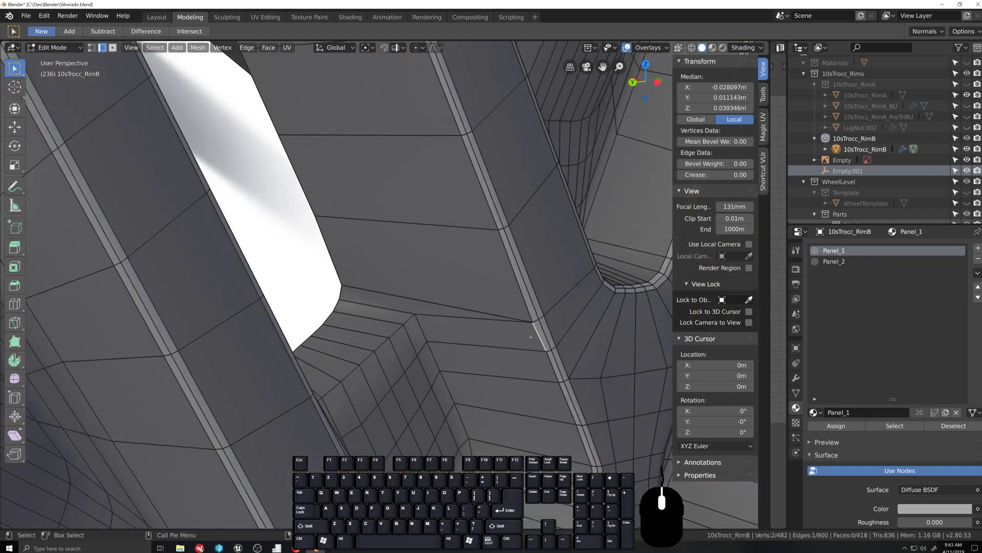
key(1)
click(532, 323)
scroll(532, 323, up, 2)
key(grave)
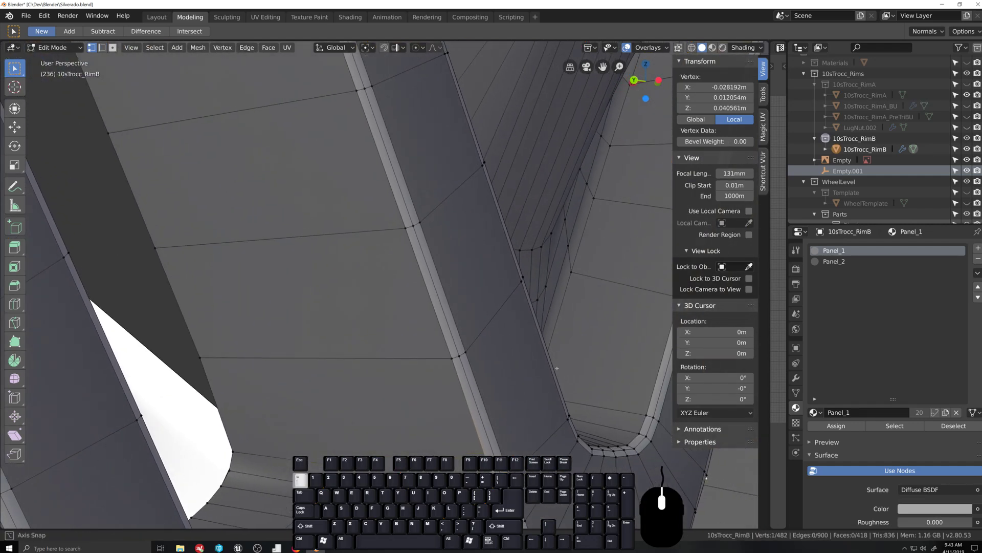
key(shift+grave)
key(g)
key(x)
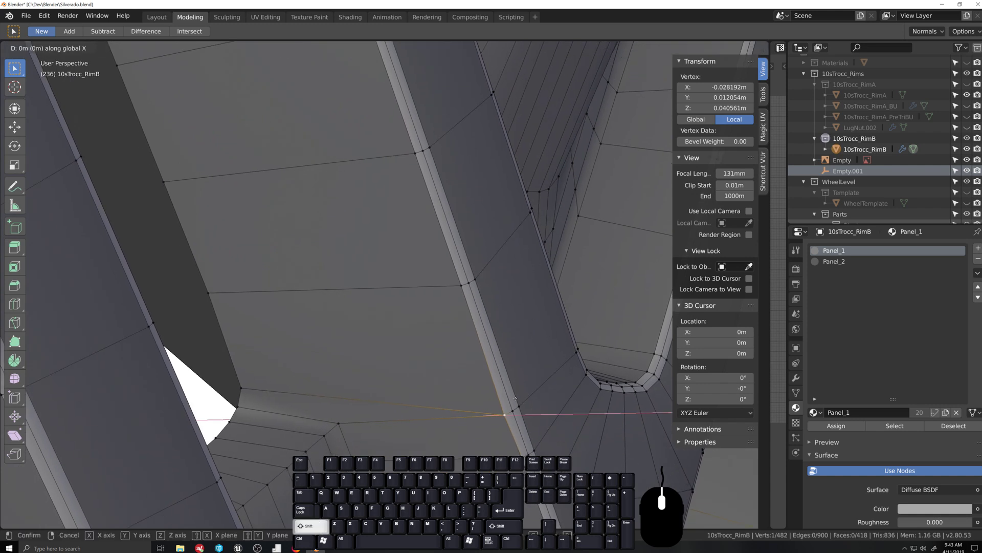
click(529, 397)
scroll(530, 407, down, 6)
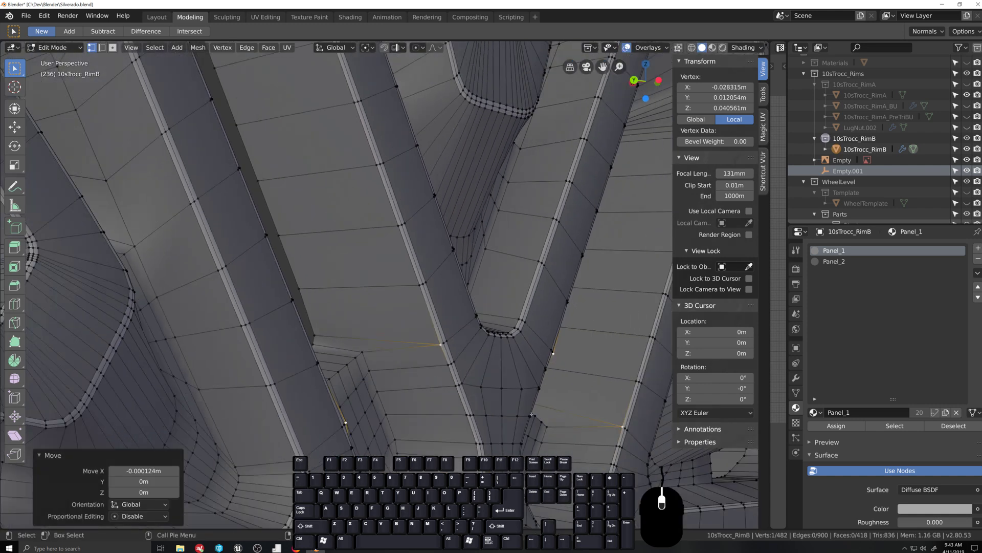
Step: Check the long window's bevel edge near the hub from several angles in both Edit Mode and Object Mode
scroll(532, 413, down, 4)
key(grave)
key(shift+grave)
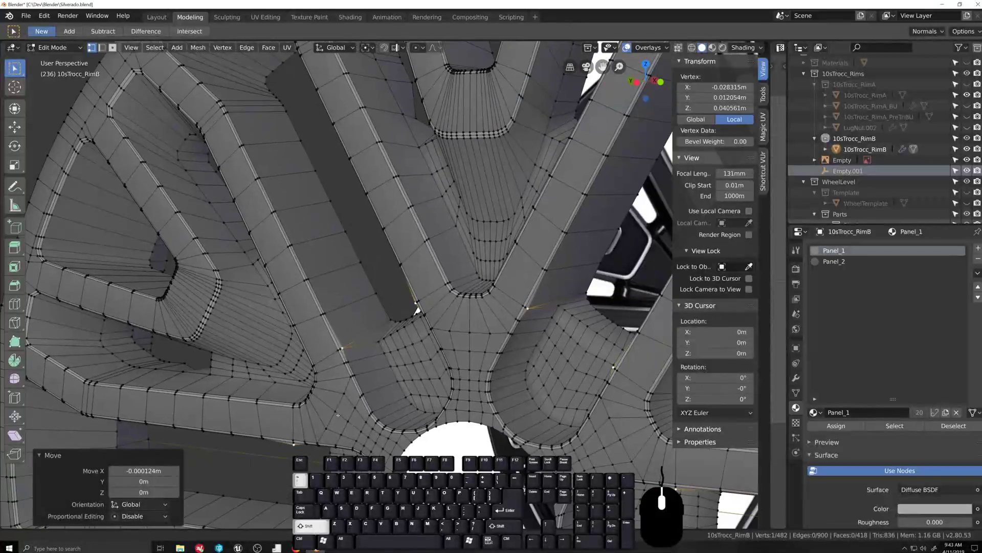
scroll(451, 388, up, 4)
scroll(451, 388, up, 1)
click(411, 253)
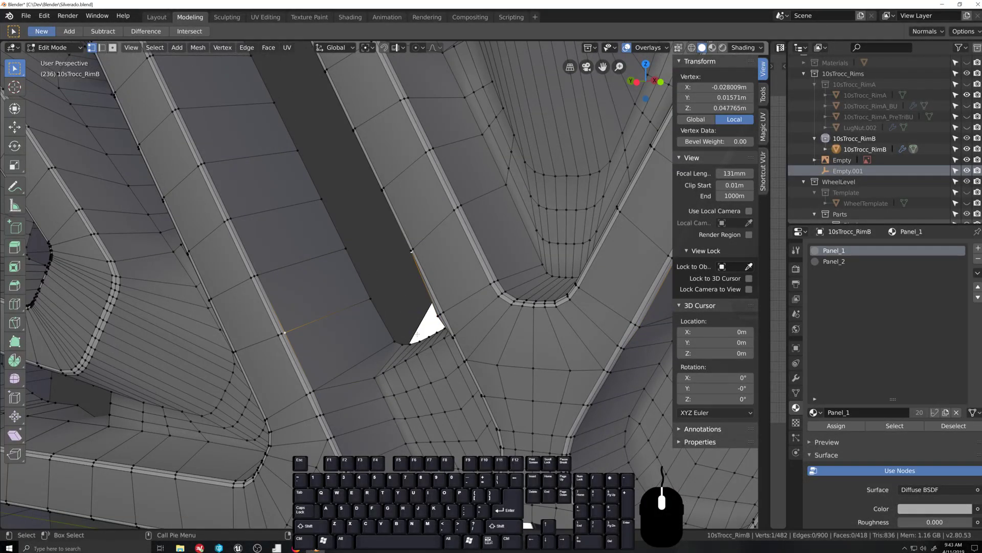
key(Tab)
key(grave)
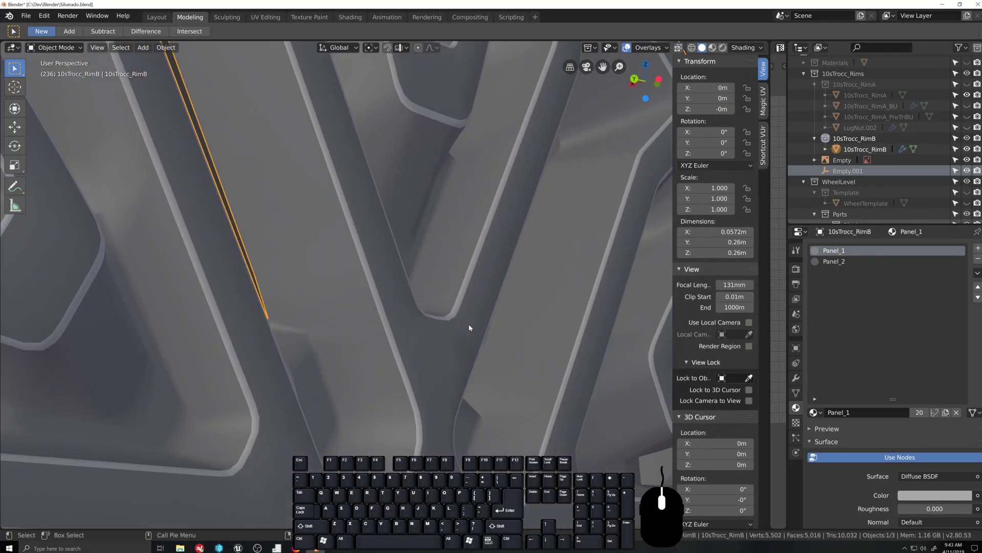
key(grave)
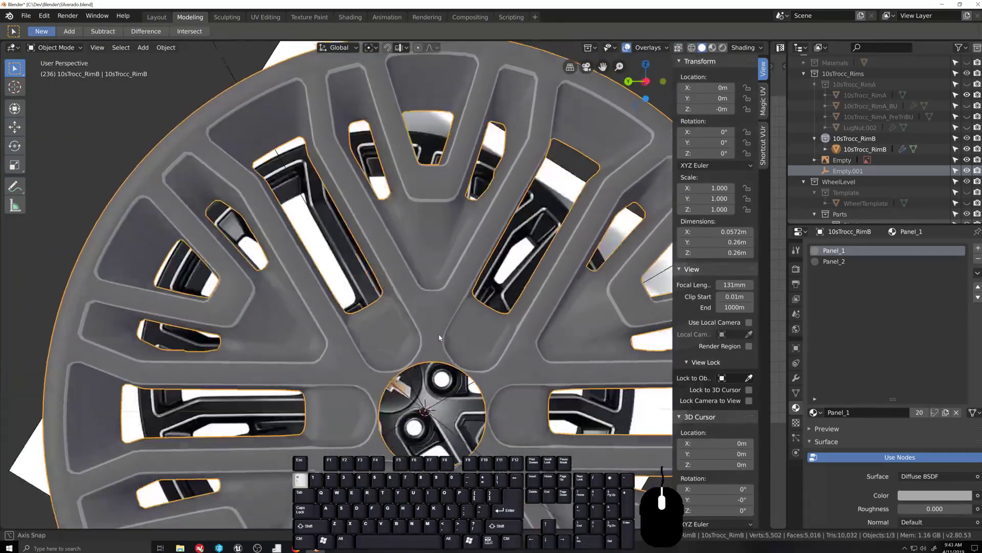
scroll(440, 335, up, 4)
key(Tab)
key(grave)
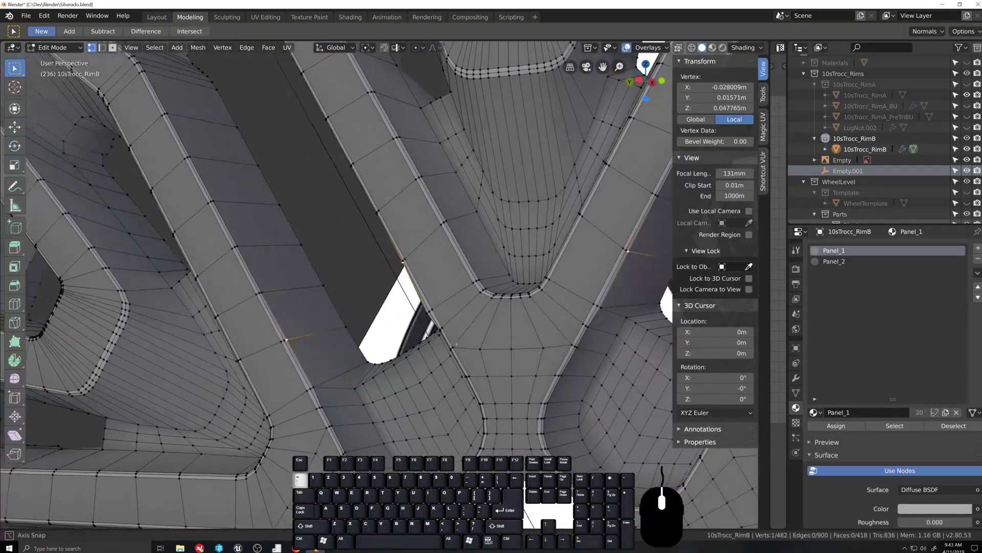
middle_drag(456, 344, 547, 334)
key(Tab)
scroll(491, 328, up, 3)
key(Tab)
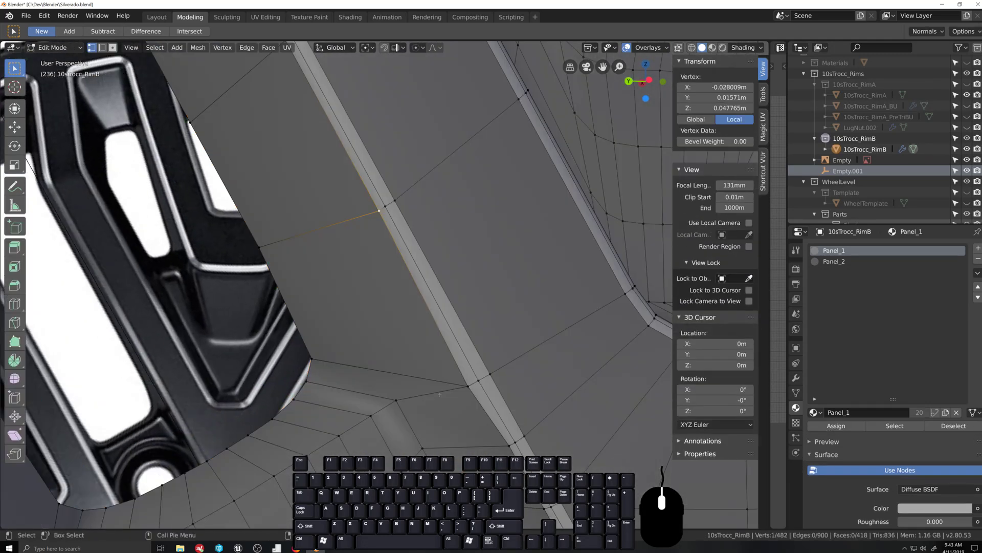
Step: Move the bevel-edge vertex near the long window's hub end by -0.000338 m along global Y
middle_drag(440, 395, 504, 427)
shift+middle_drag(363, 307, 456, 438)
click(436, 400)
key(g)
key(y)
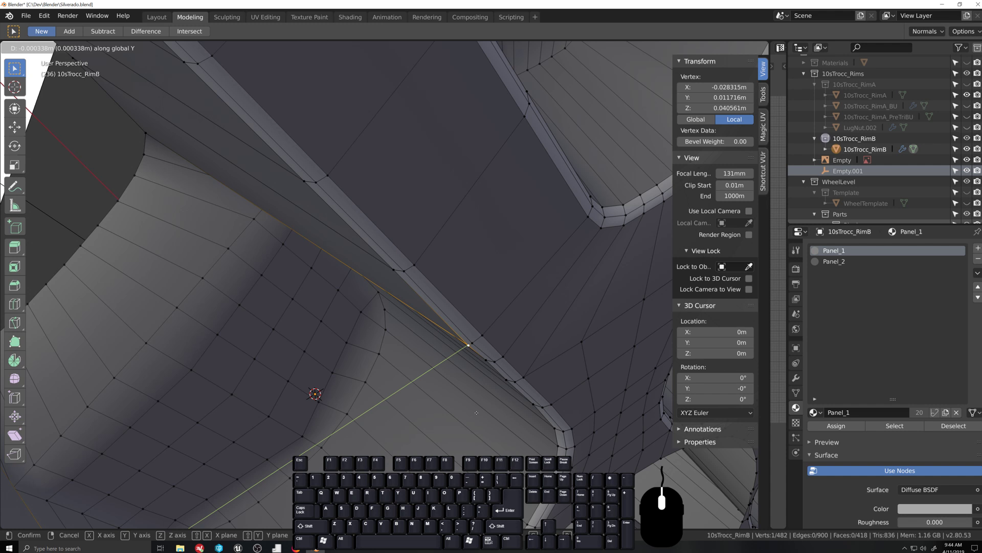
click(477, 413)
Step: Move the same bevel-edge vertex about 0.00015 m along global X and check the shading in Object Mode
middle_drag(476, 412, 495, 406)
key(g)
key(x)
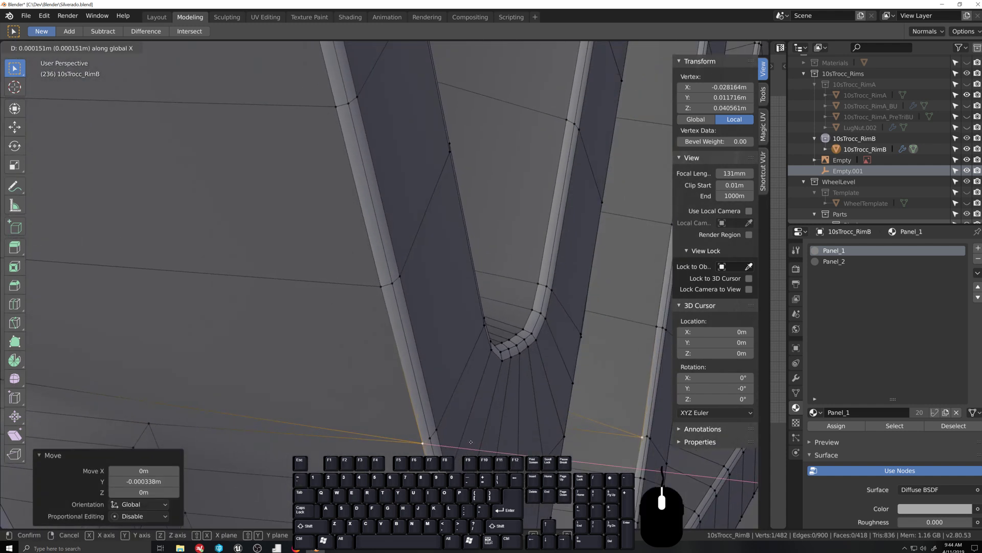
click(467, 442)
key(Tab)
scroll(468, 442, down, 3)
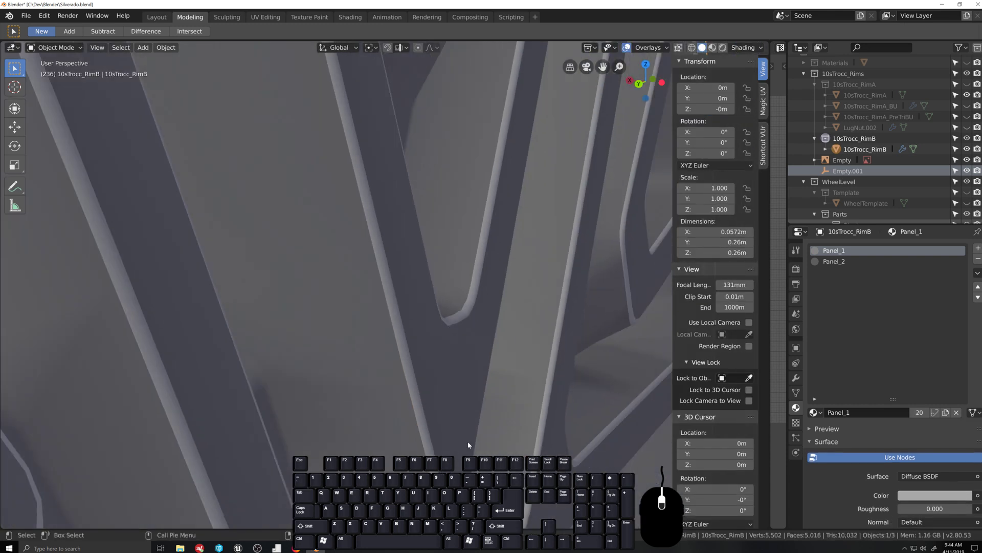
Step: Add one centred loop cut along the long window's inner wall, temporarily hiding the corner vertex at its hub end
middle_drag(468, 441, 373, 396)
key(Tab)
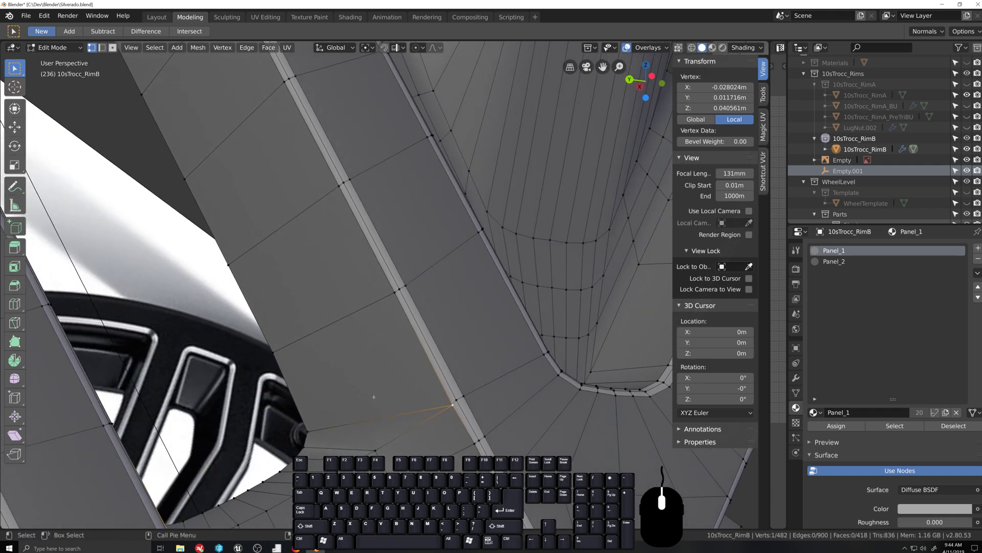
scroll(375, 397, down, 2)
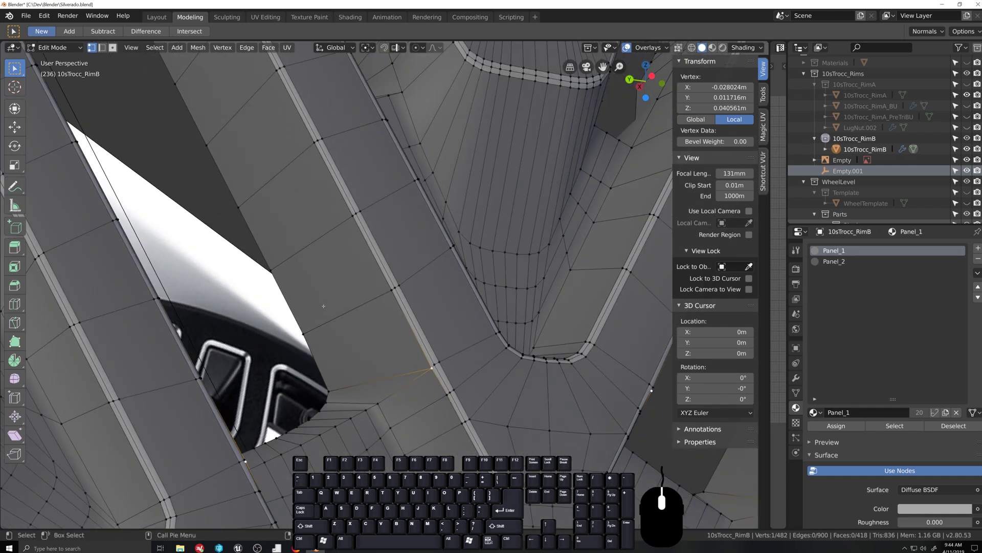
key(ctrl+r)
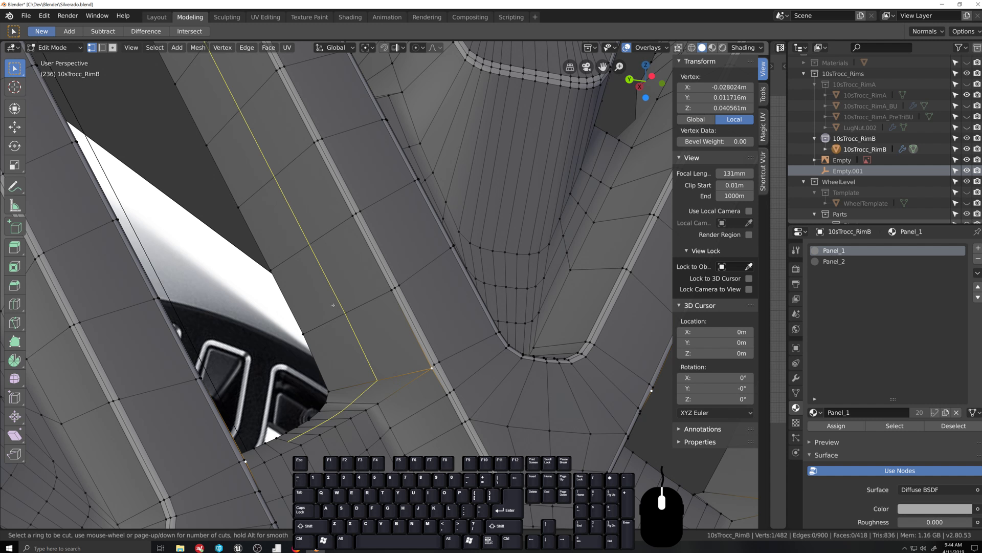
right_click(333, 305)
click(379, 403)
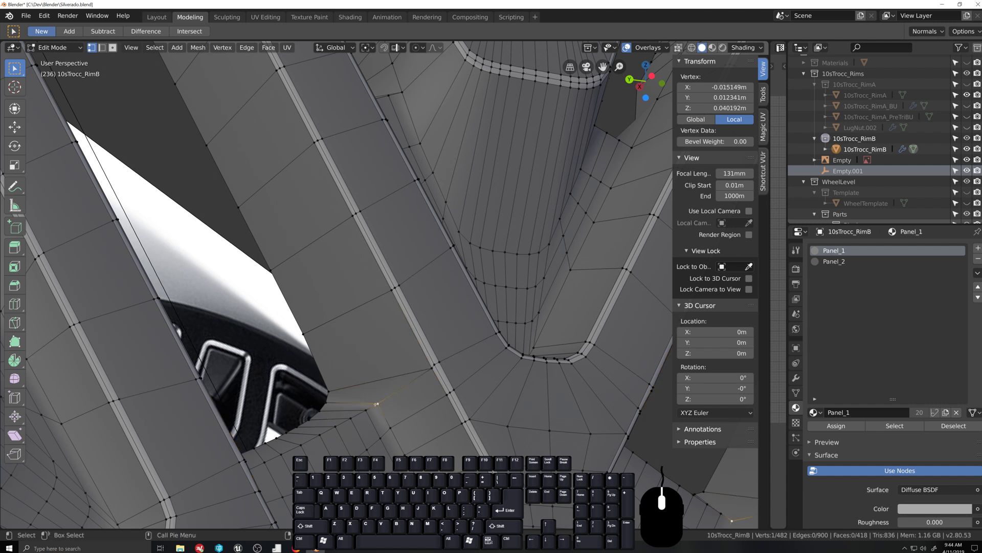
key(h)
key(ctrl+r)
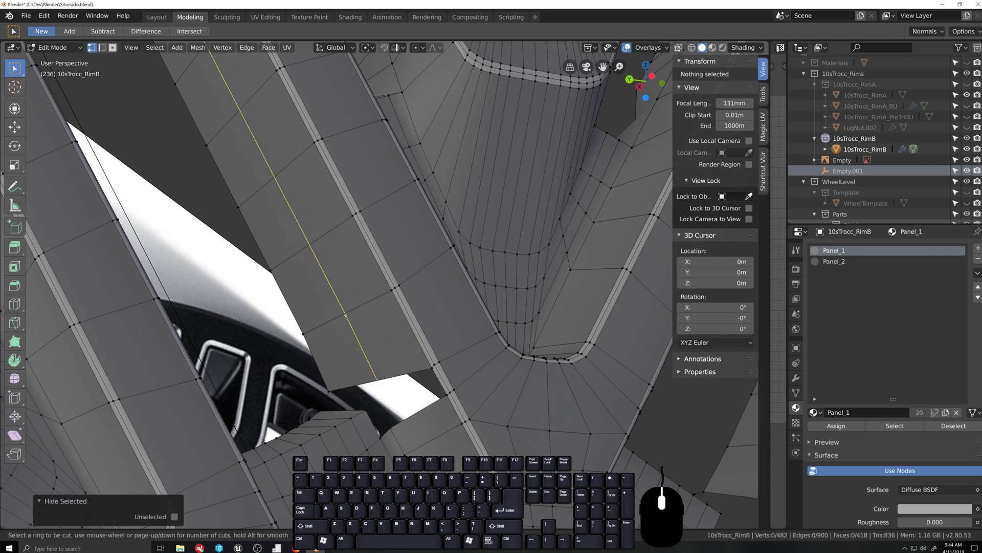
click(344, 315)
click(344, 314)
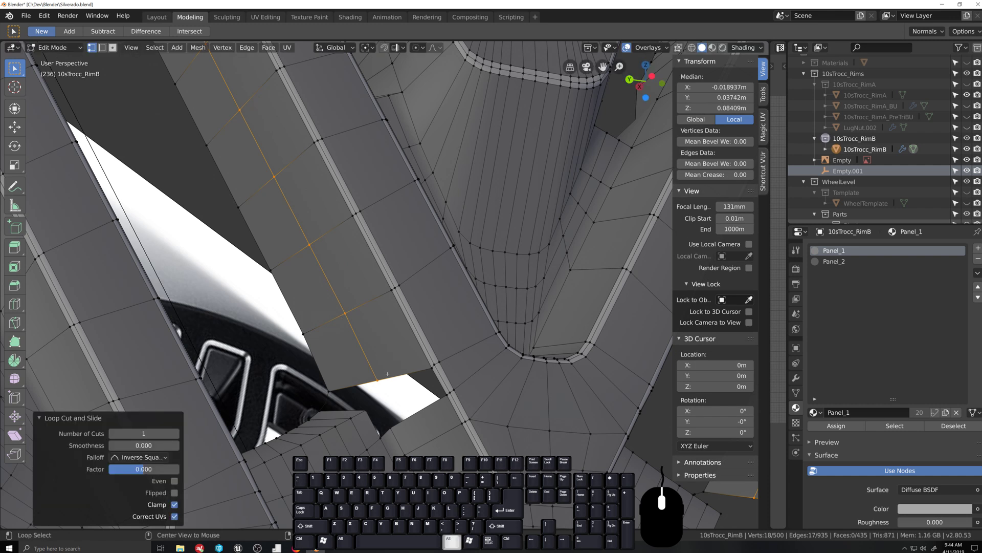
key(alt+h)
Step: Merge the hub-end vertex of the long window's centre wall loop into the adjacent corner vertex, using At Last
scroll(381, 370, up, 3)
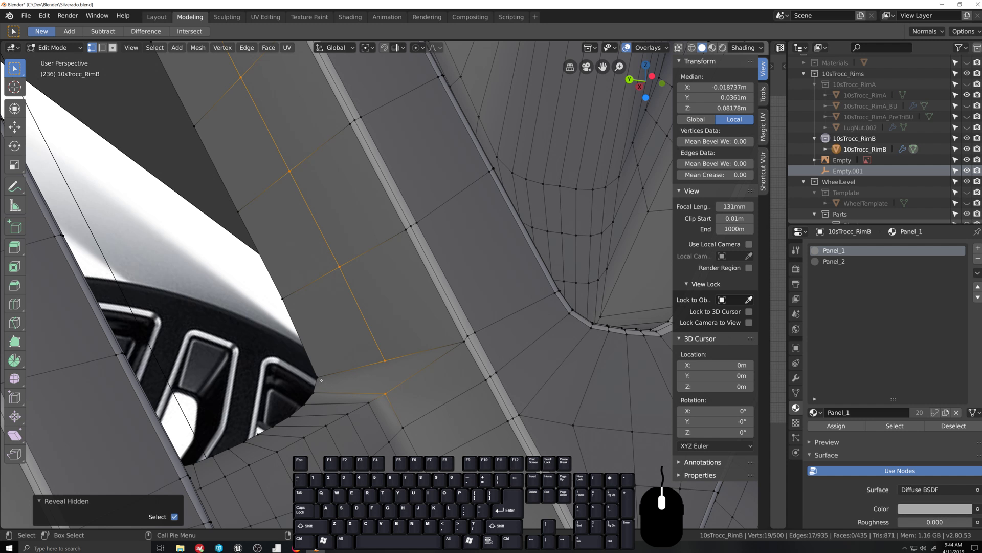
click(320, 378)
shift+click(387, 363)
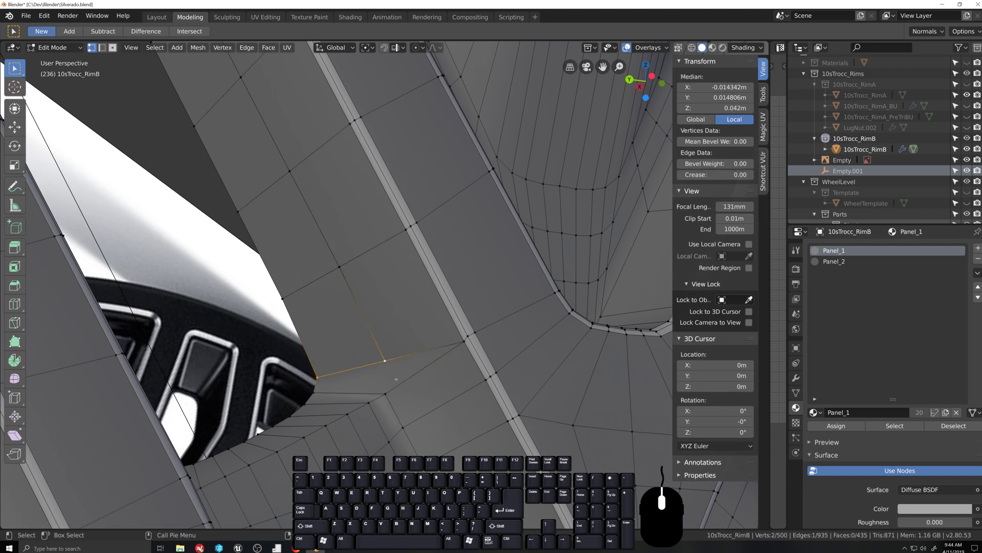
click(384, 362)
shift+click(386, 395)
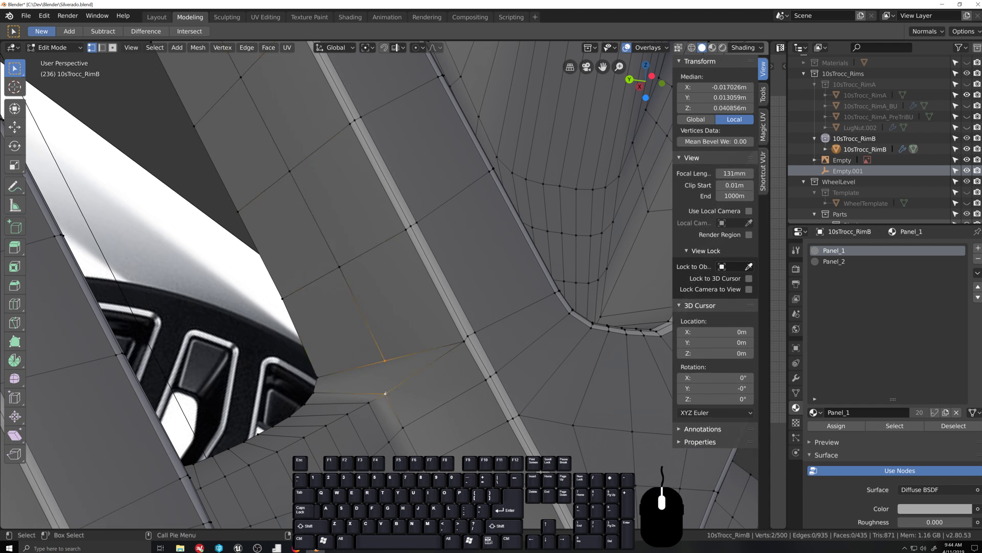
key(alt+m)
click(382, 405)
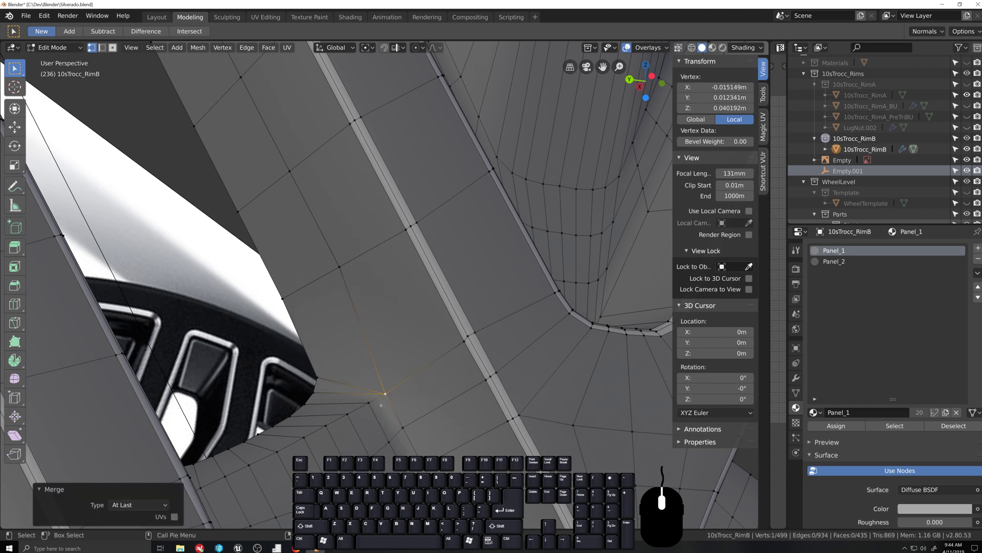
Step: Merge the vertex on the long window opening's hub-end corner into its neighbour below on the same edge, using At Last
click(311, 377)
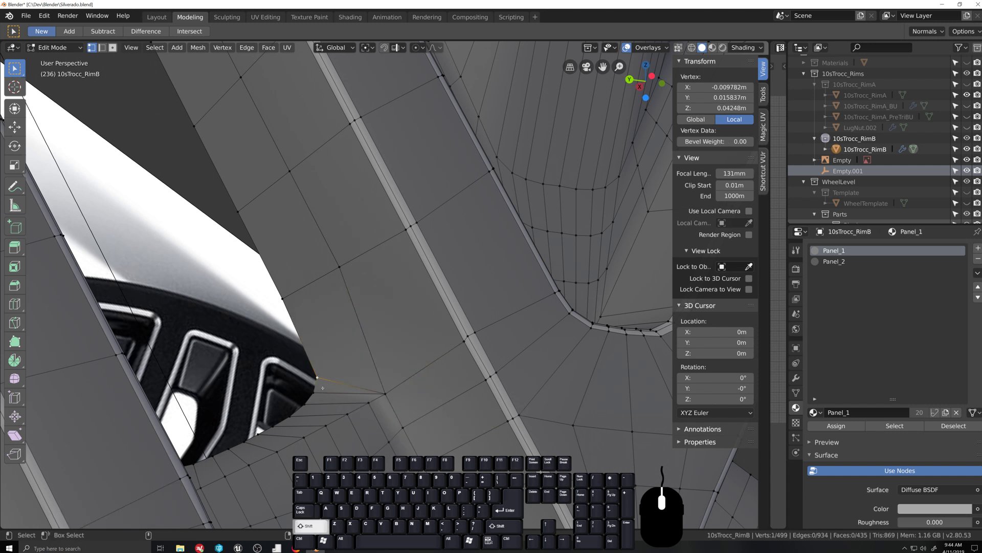
shift+click(385, 393)
key(alt+m)
click(317, 390)
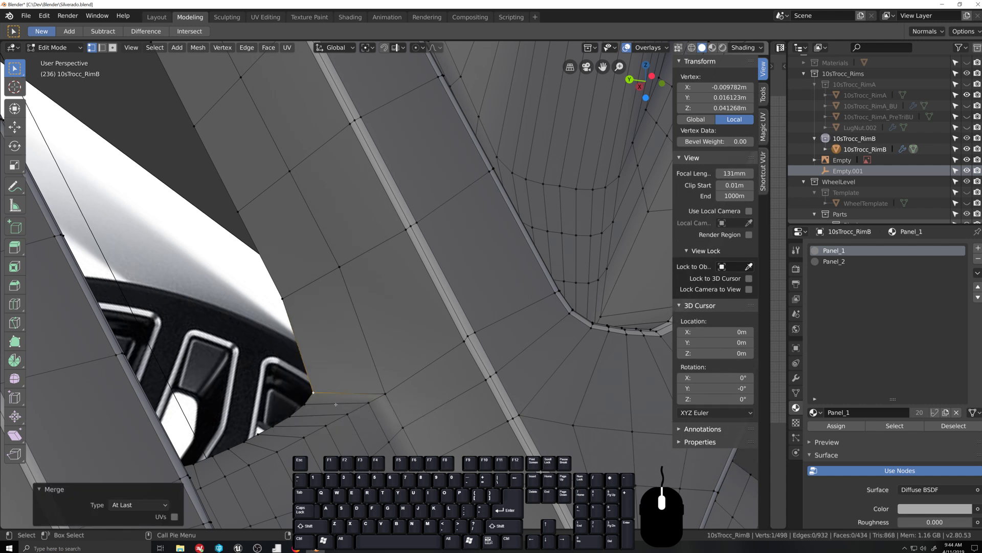
Step: In the left orthographic view, reposition the vertices around the long window opening's hub end to follow the rounded reference outline
key(KP_3)
key(ctrl+KP_3)
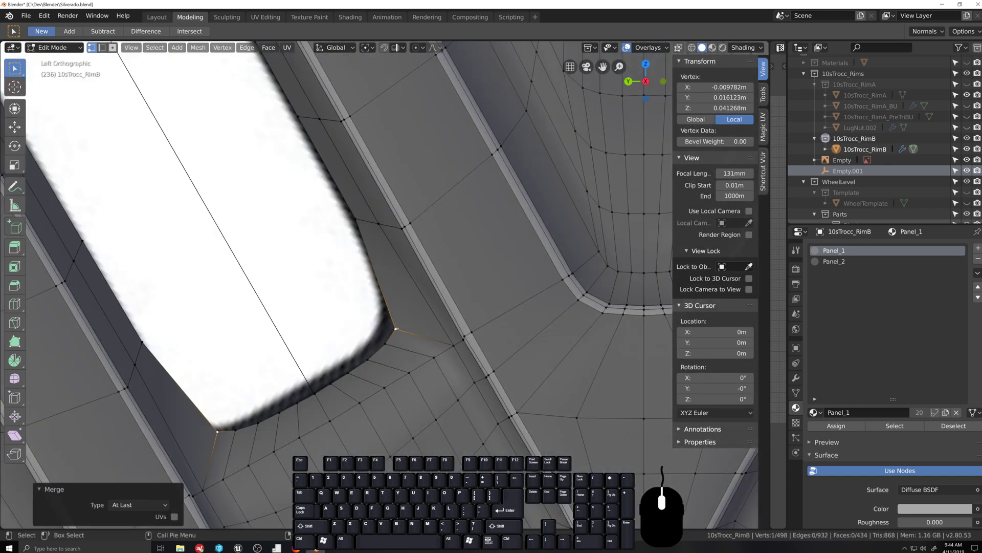
click(396, 329)
key(g)
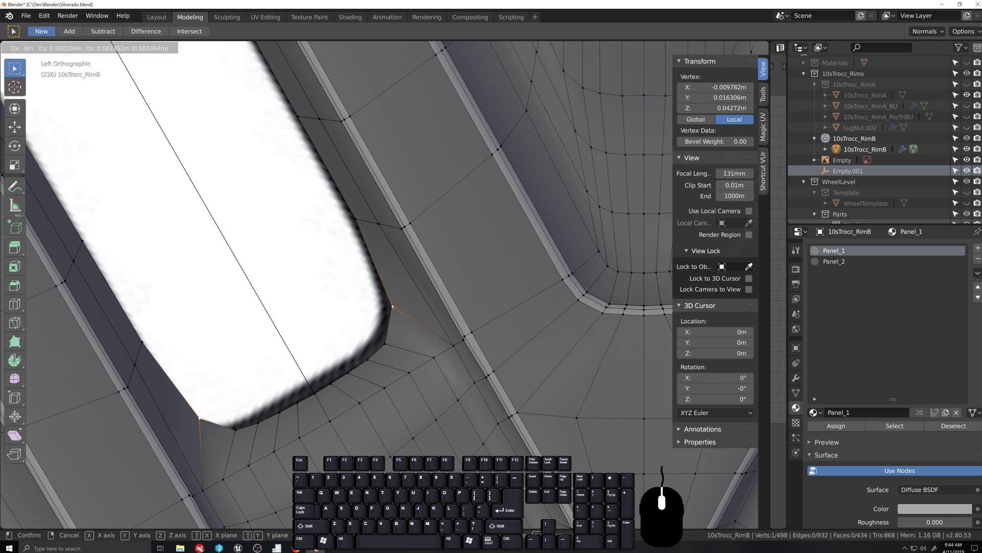
click(387, 342)
key(g)
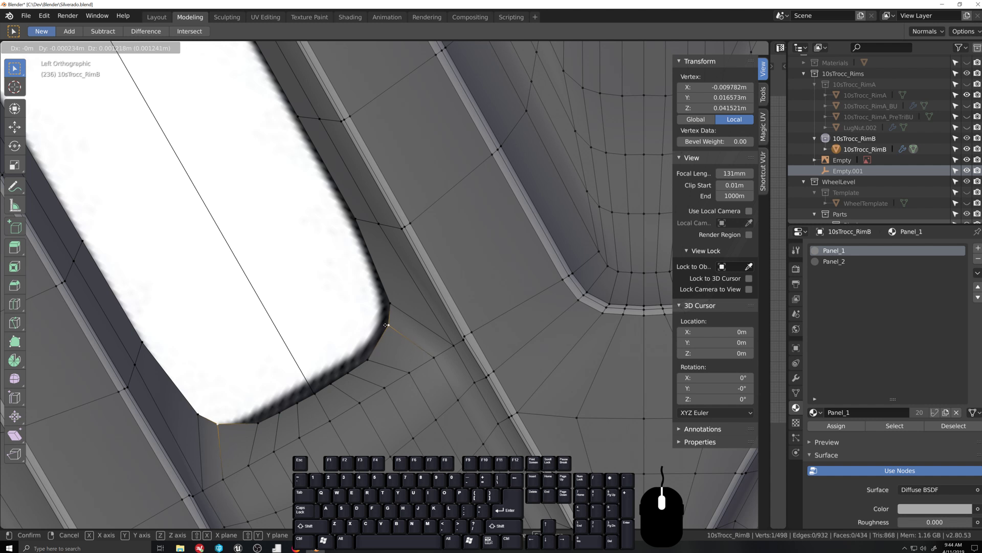
click(378, 353)
key(g)
click(349, 369)
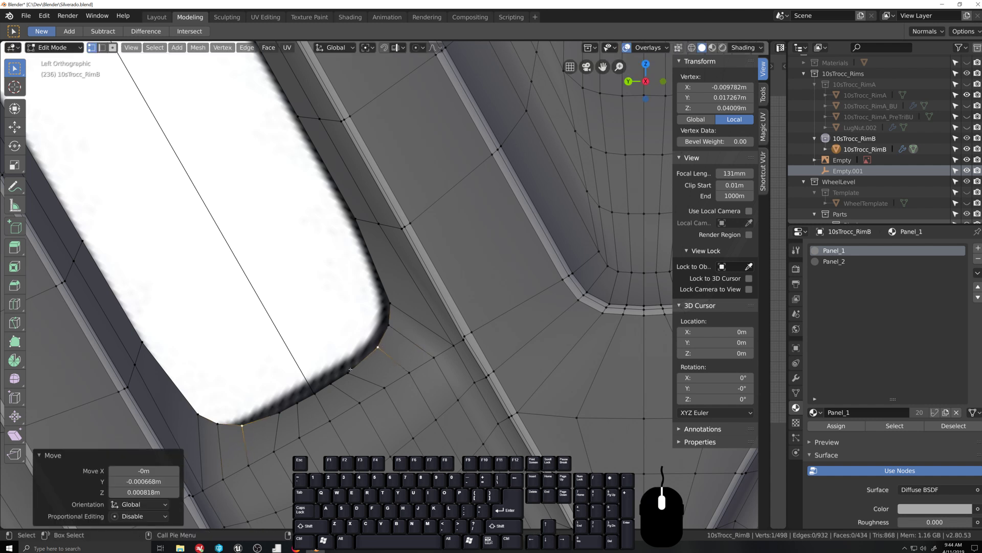
key(g)
click(357, 362)
key(g)
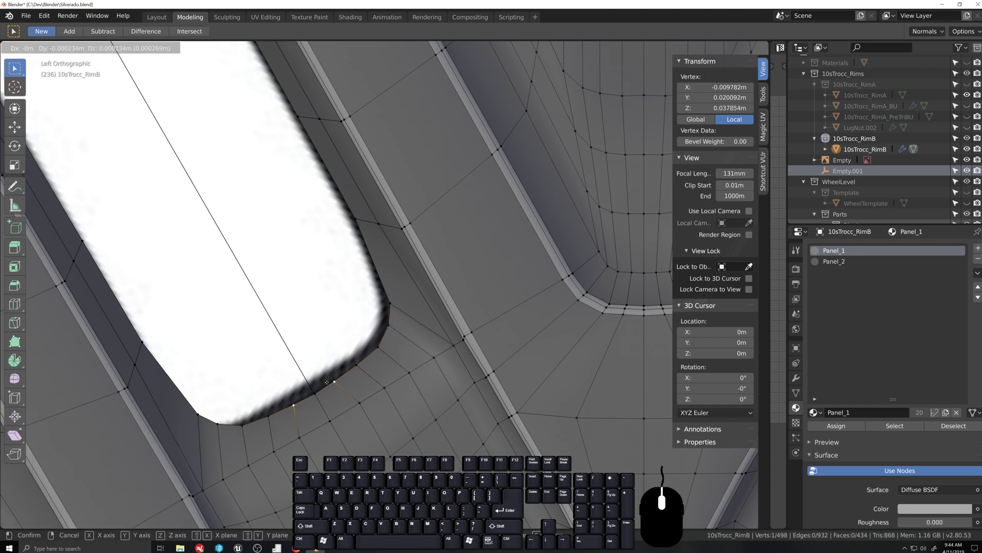
click(358, 364)
Step: Examine the shading and rounded hub end of the long windows in Object Mode from several angles
scroll(370, 391, down, 3)
key(Tab)
middle_drag(370, 391, 418, 415)
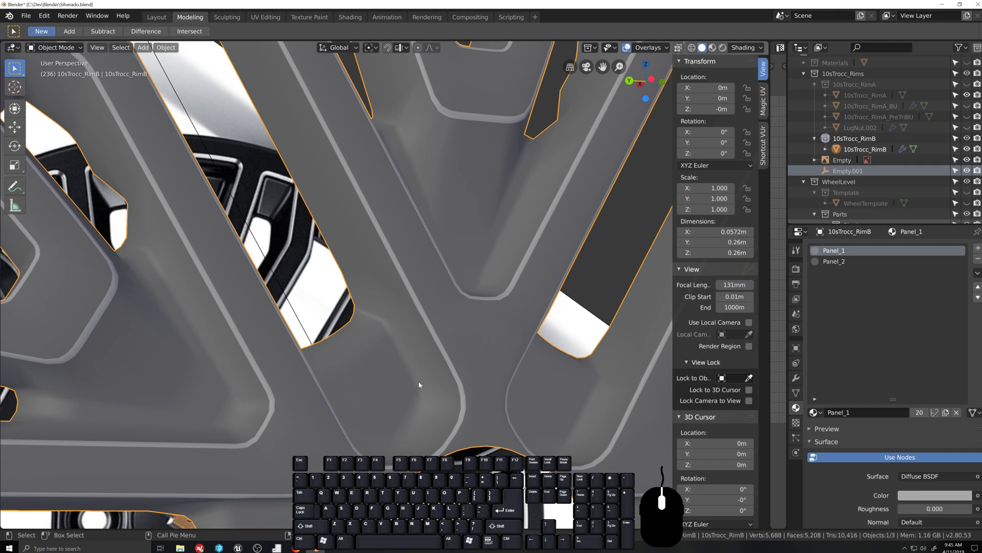
scroll(419, 384, down, 2)
scroll(418, 383, up, 3)
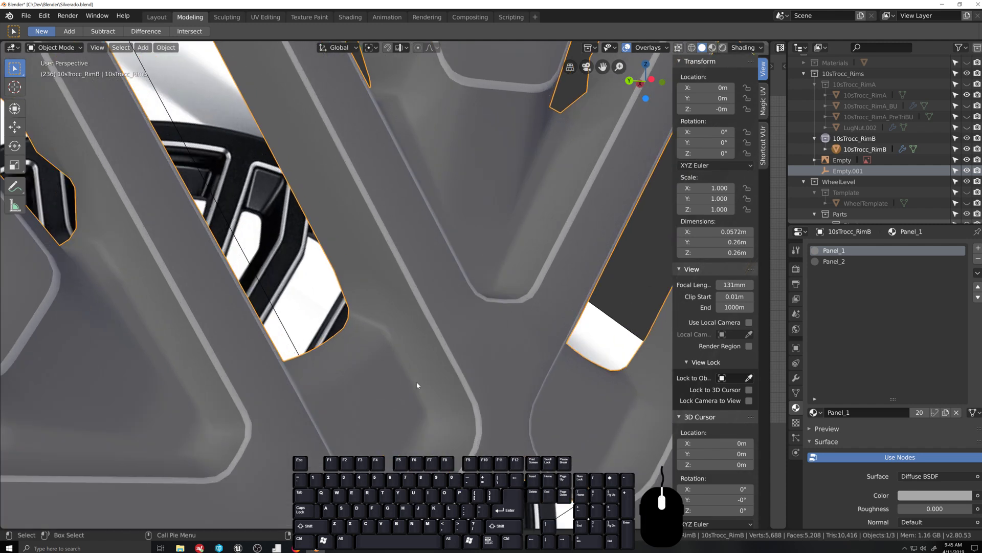
scroll(418, 379, down, 4)
middle_drag(412, 366, 368, 384)
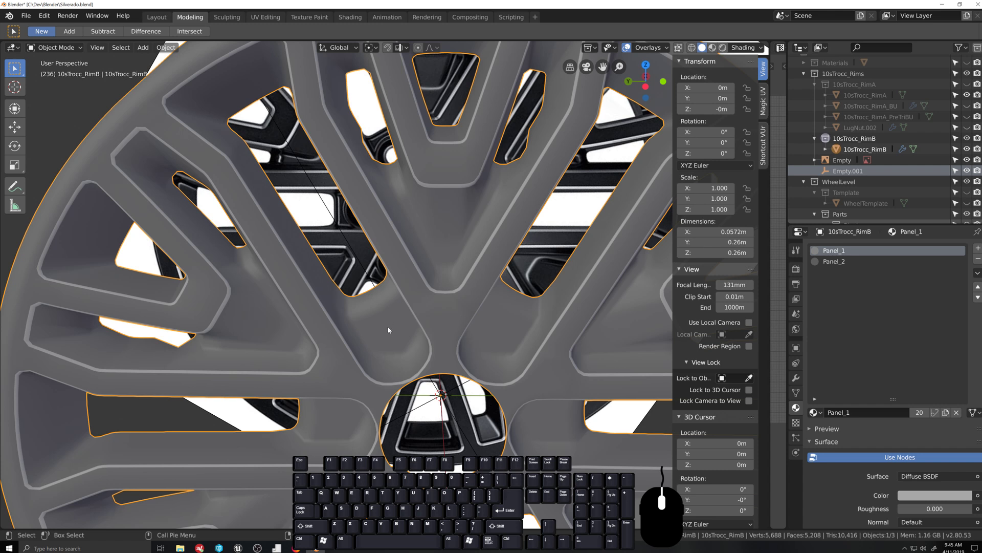
scroll(399, 383, up, 2)
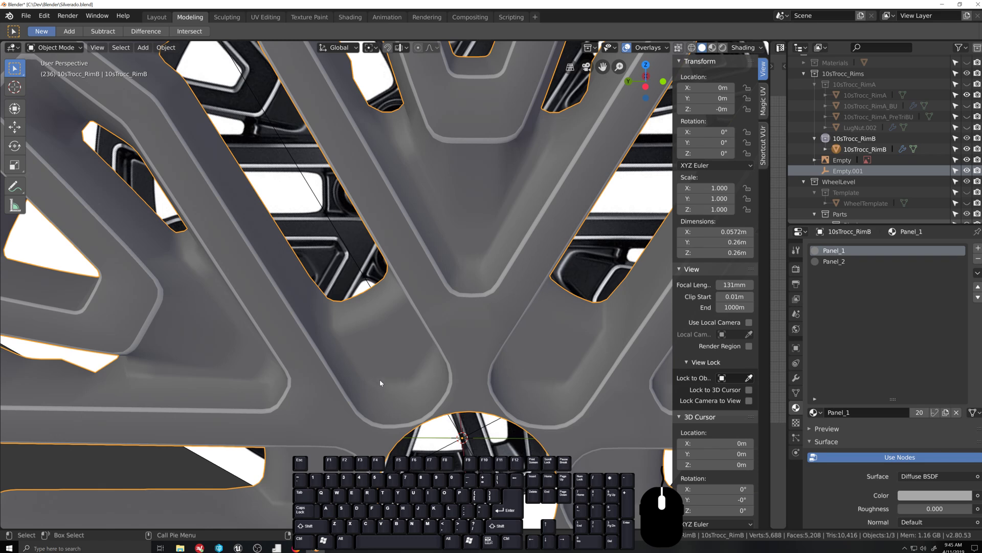
scroll(380, 383, down, 2)
right_click(392, 205)
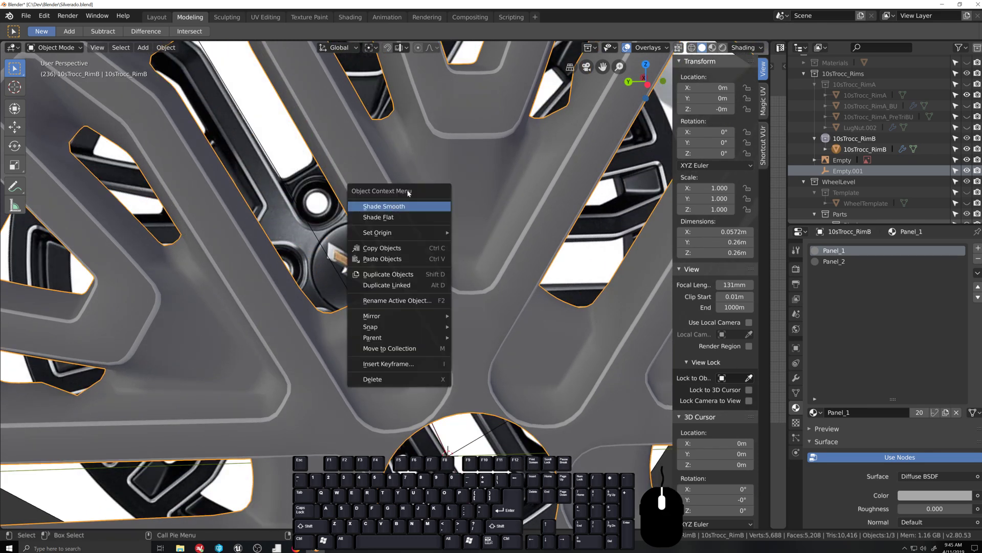
key(Escape)
key(Tab)
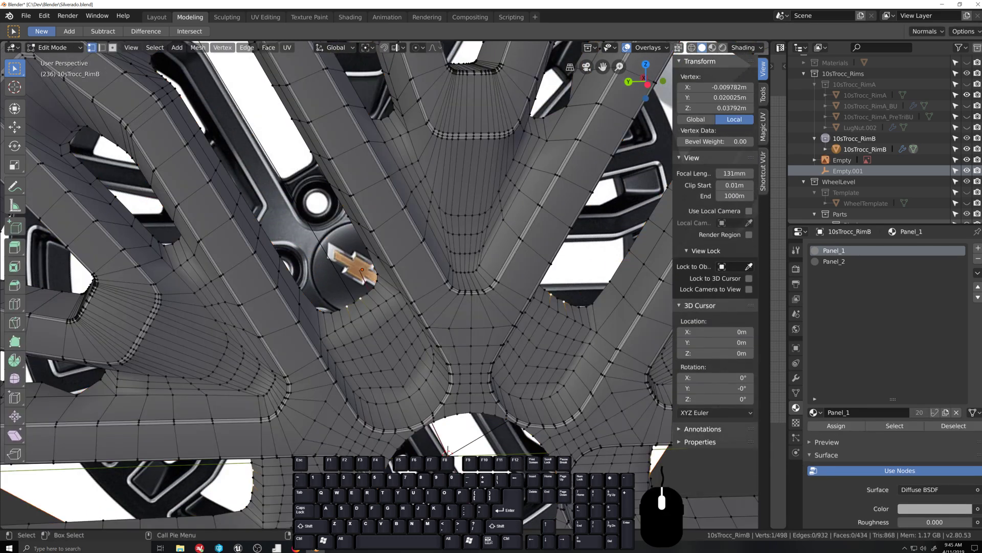
click(318, 309)
right_click(376, 275)
mouse_move(376, 275)
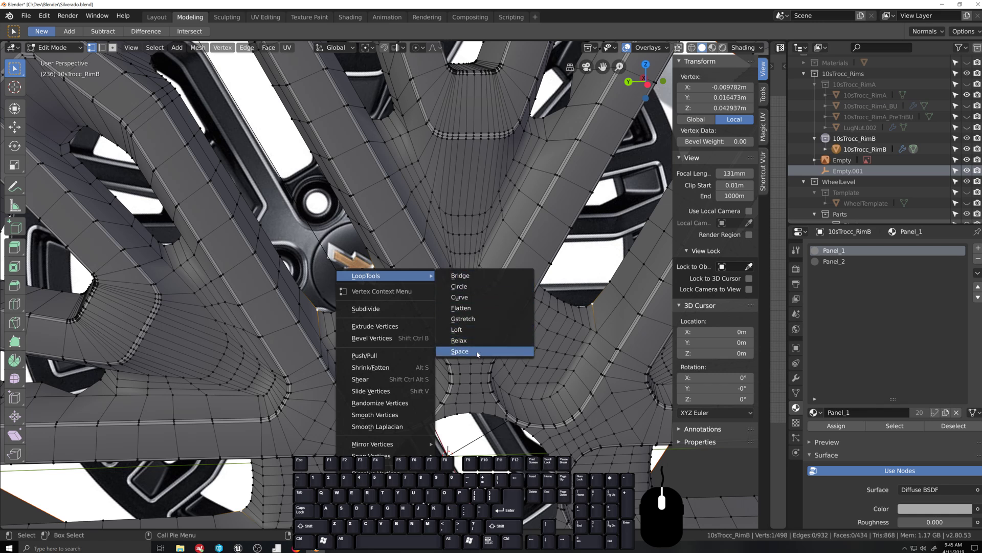
scroll(415, 406, up, 3)
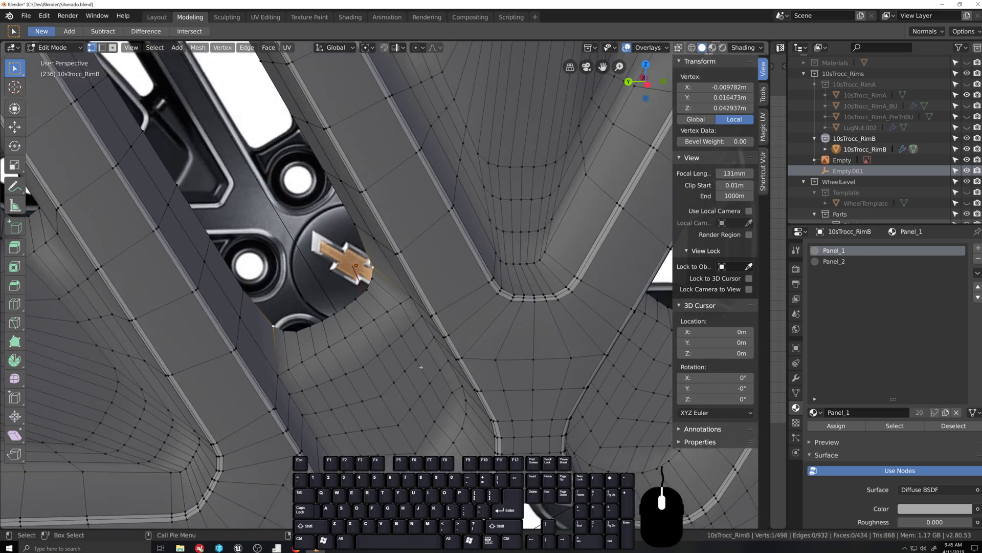
right_click(416, 273)
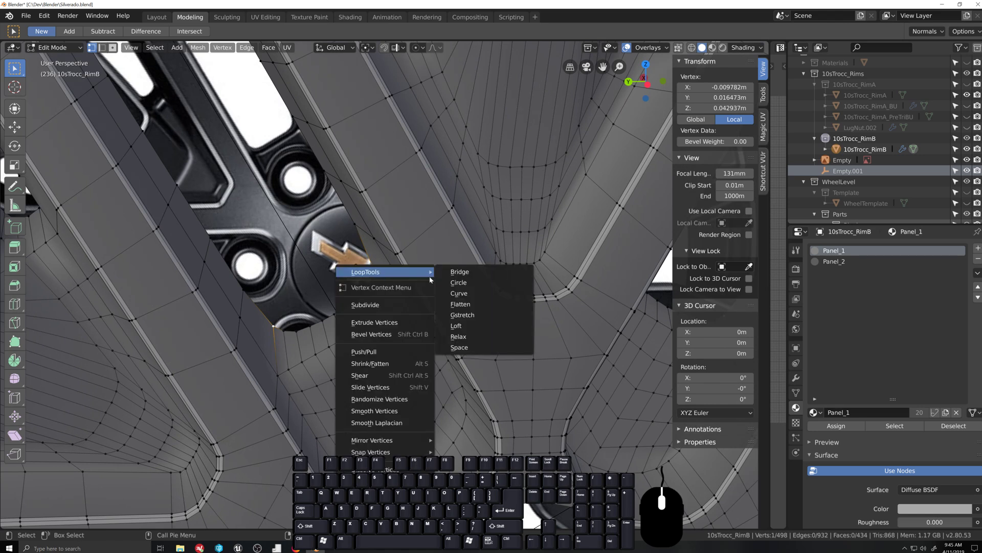
right_click(374, 265)
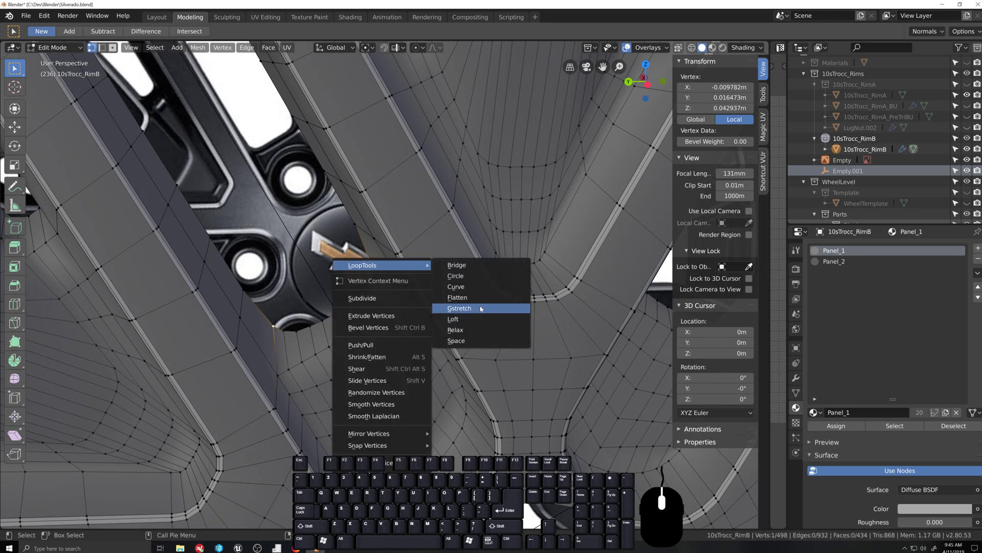
Step: Edge-slide the centre loop on the long window's inner wall by about -0.26 towards the opening's edge
scroll(405, 336, down, 6)
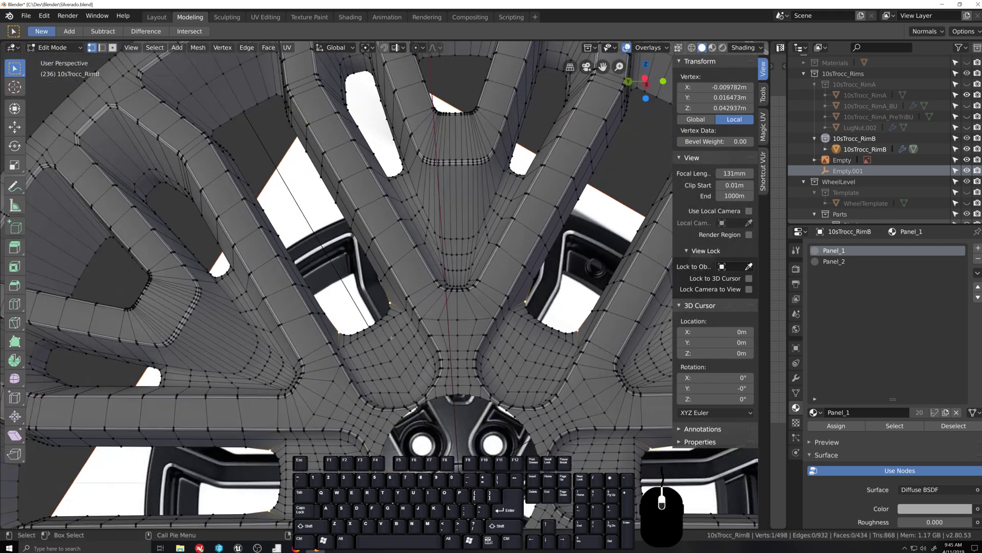
middle_drag(391, 336, 444, 279)
scroll(424, 308, up, 5)
key(grave)
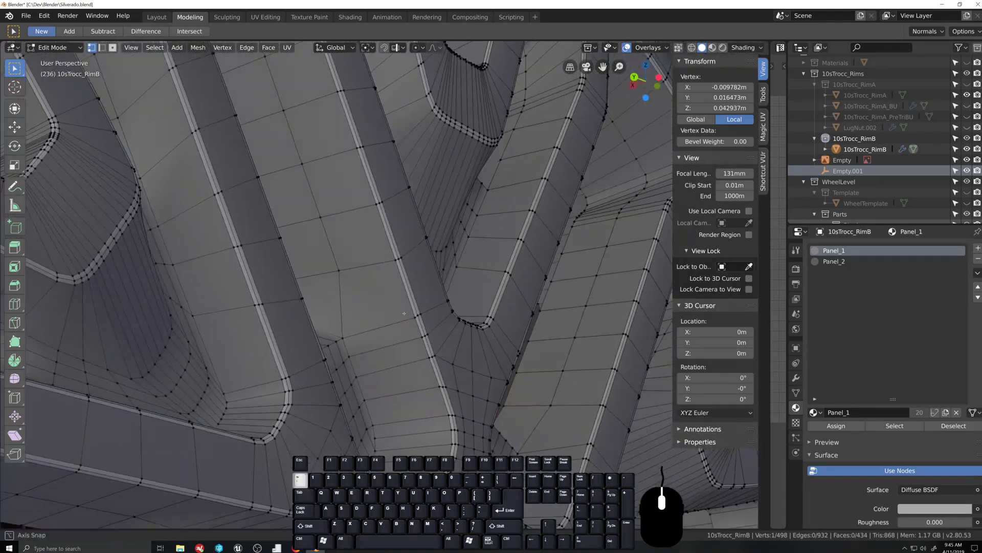
alt+click(329, 238)
scroll(359, 302, down, 2)
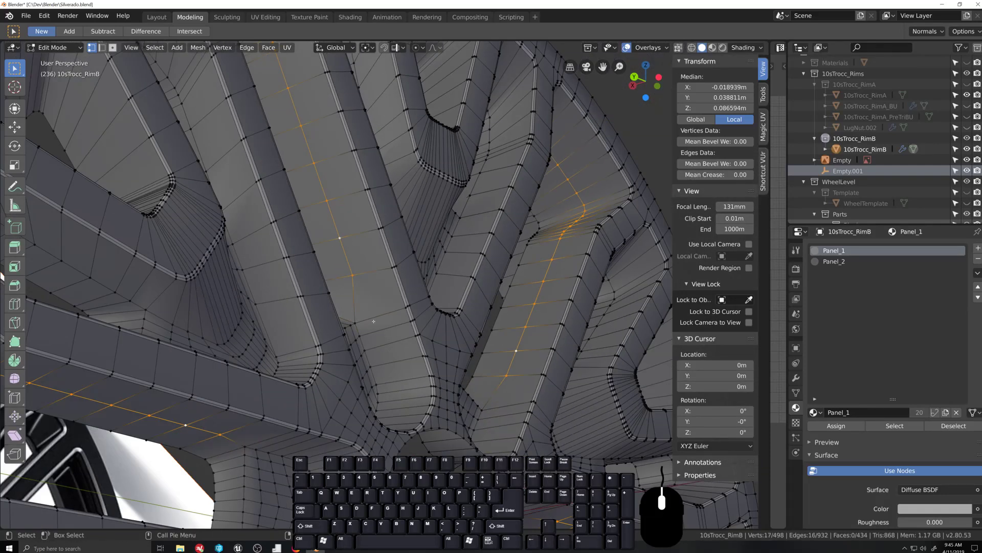
middle_drag(374, 322, 289, 359)
key(grave)
scroll(320, 343, up, 5)
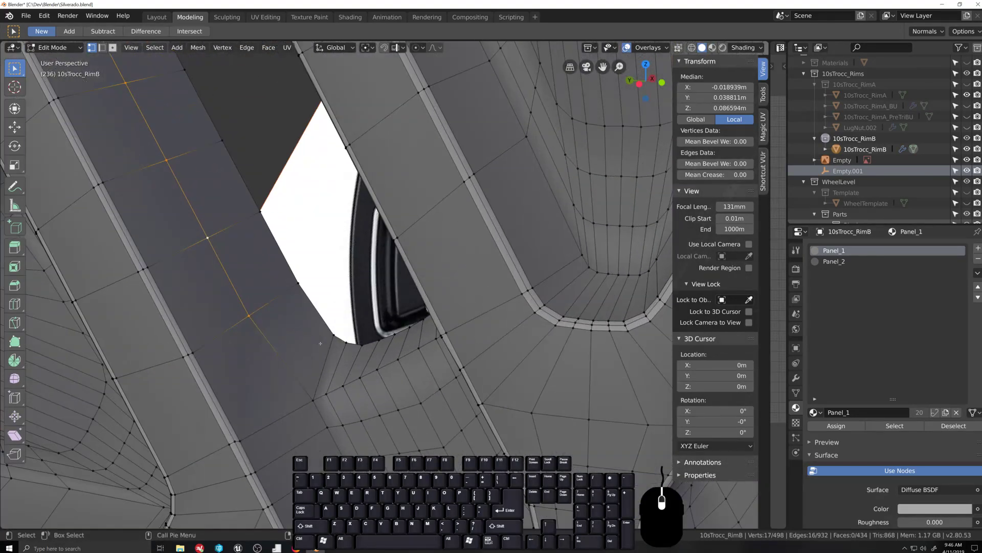
key(g)
key(g)
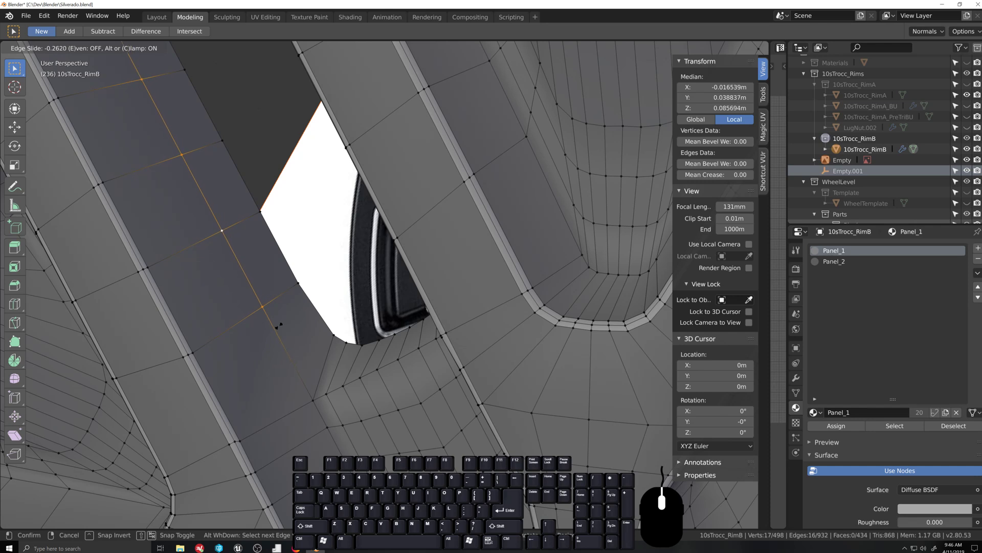
click(278, 326)
Step: Examine the spoke windows' shape and shading across the whole rim in Object Mode
scroll(278, 326, down, 4)
middle_drag(279, 326, 420, 303)
click(310, 267)
scroll(327, 286, down, 5)
key(grave)
key(Tab)
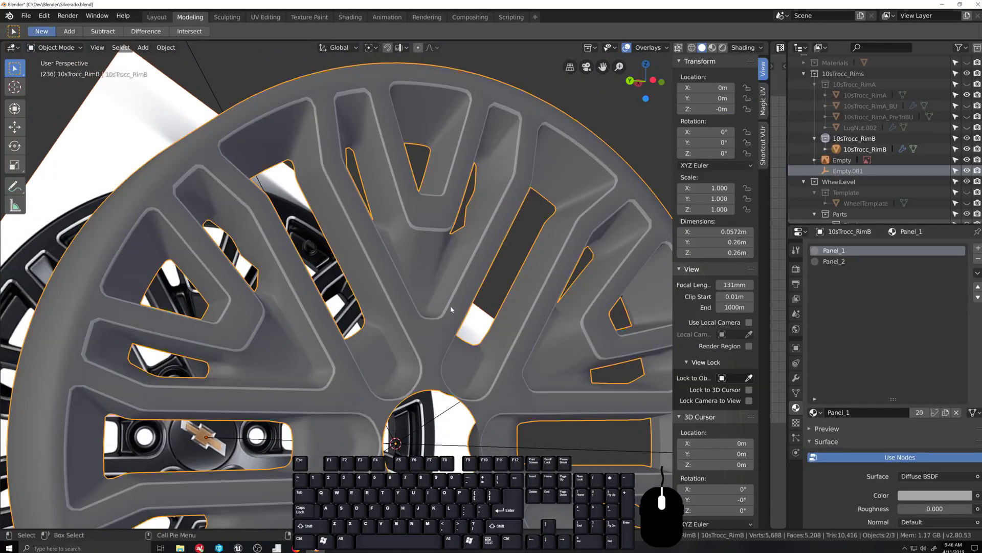
scroll(451, 309, up, 2)
scroll(433, 332, down, 5)
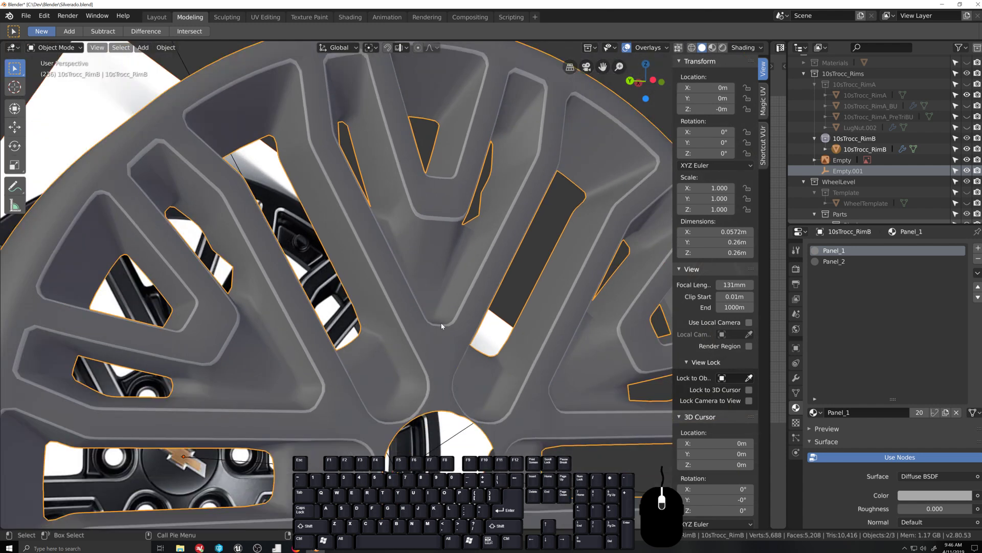
scroll(427, 346, up, 6)
key(Tab)
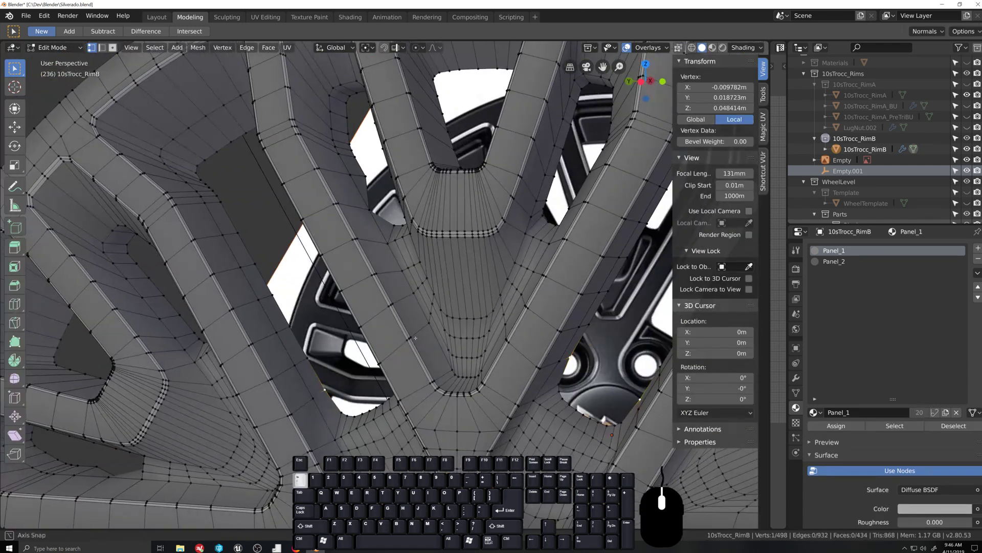
Step: Select the inner and outer edge loops with their end edges around the V-shaped spoke recess, and bevel them about 0.0004 m
scroll(416, 338, up, 3)
alt+click(446, 313)
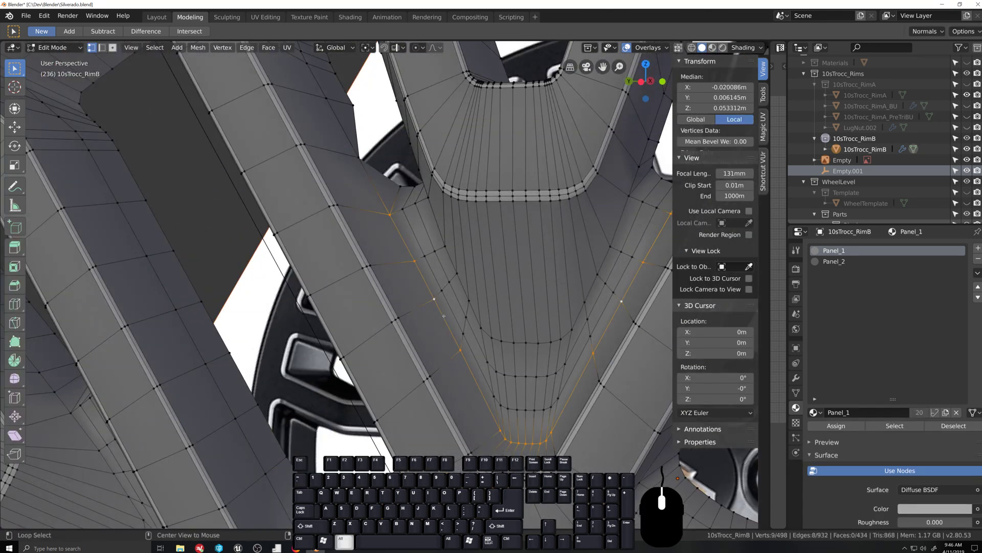
alt+middle_click(444, 310)
alt+shift+click(439, 307)
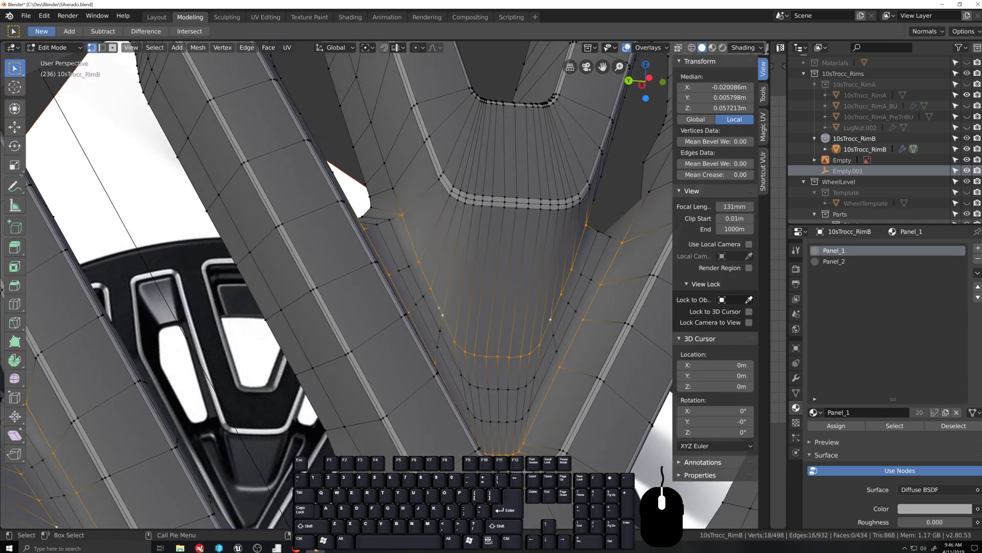
middle_drag(469, 302, 455, 274)
shift+click(385, 220)
shift+click(398, 215)
scroll(433, 312, down, 1)
scroll(433, 313, down, 2)
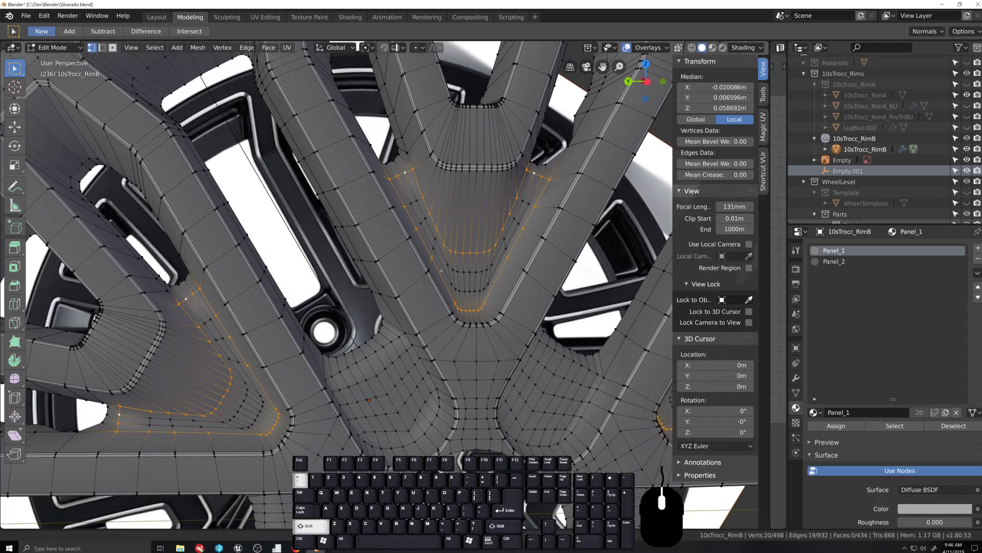
scroll(479, 275, up, 4)
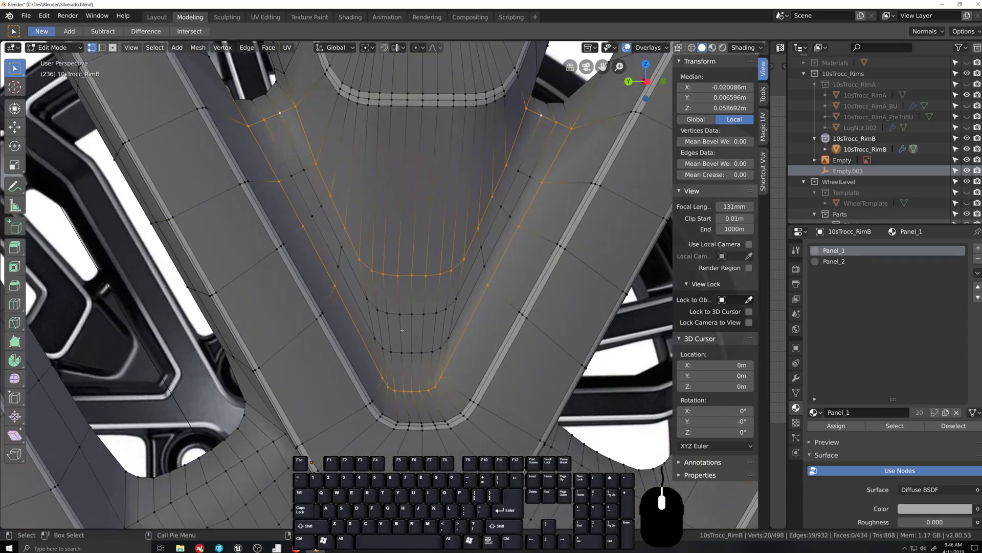
key(ctrl+b)
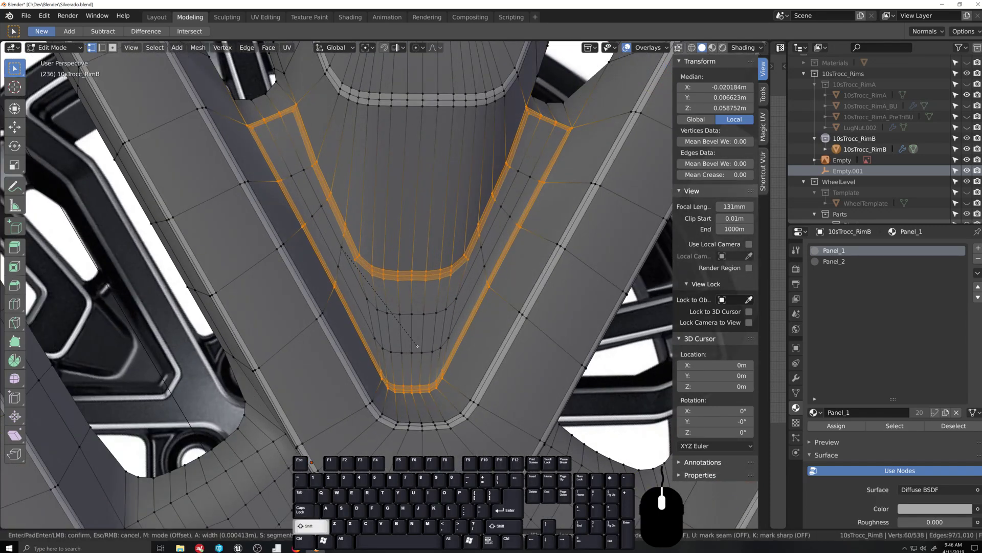
click(414, 342)
Step: Bevel the edge path outlining the rounded pocket at the long window's hub end, including its straight opening-side edges, by about 0.00038 m
key(Tab)
scroll(413, 340, down, 5)
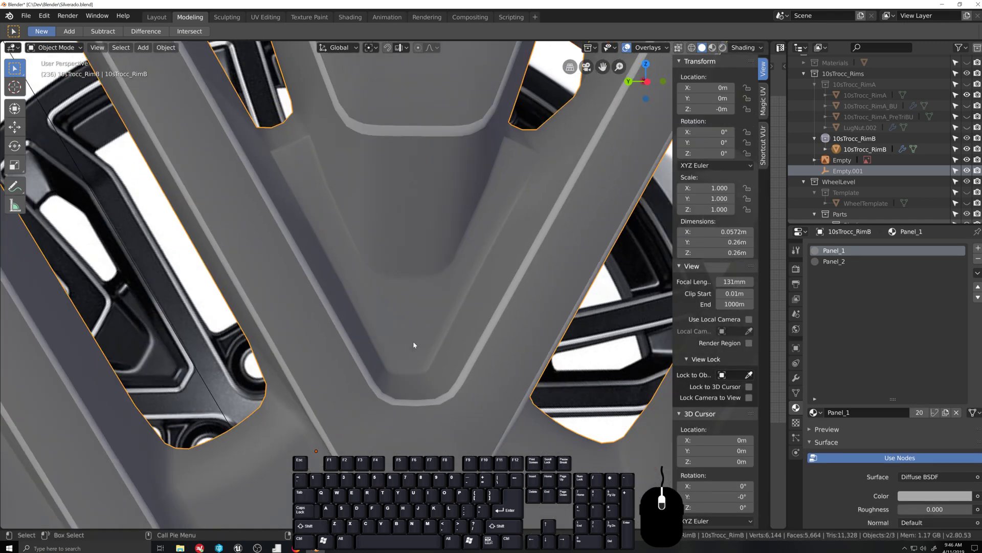
scroll(354, 350, down, 2)
scroll(449, 304, up, 6)
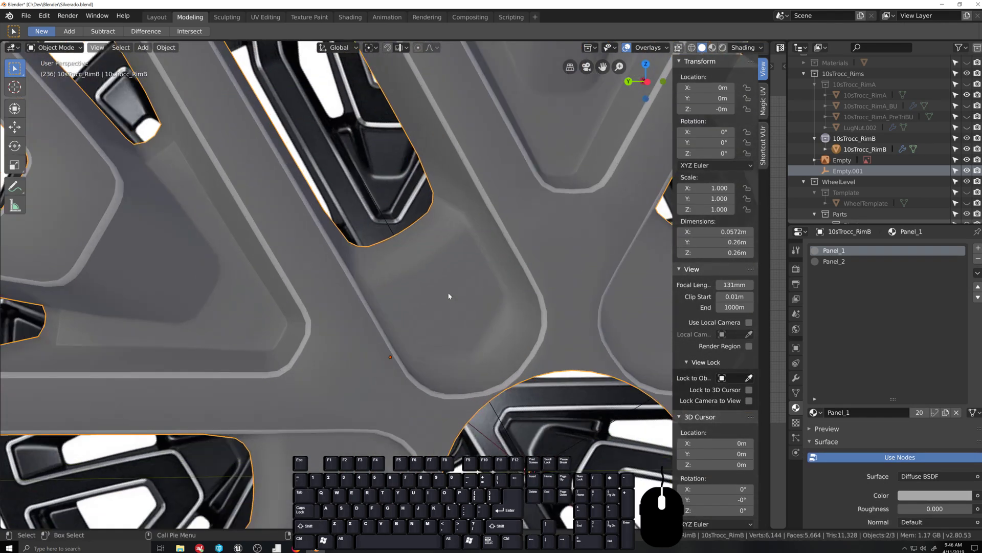
key(Tab)
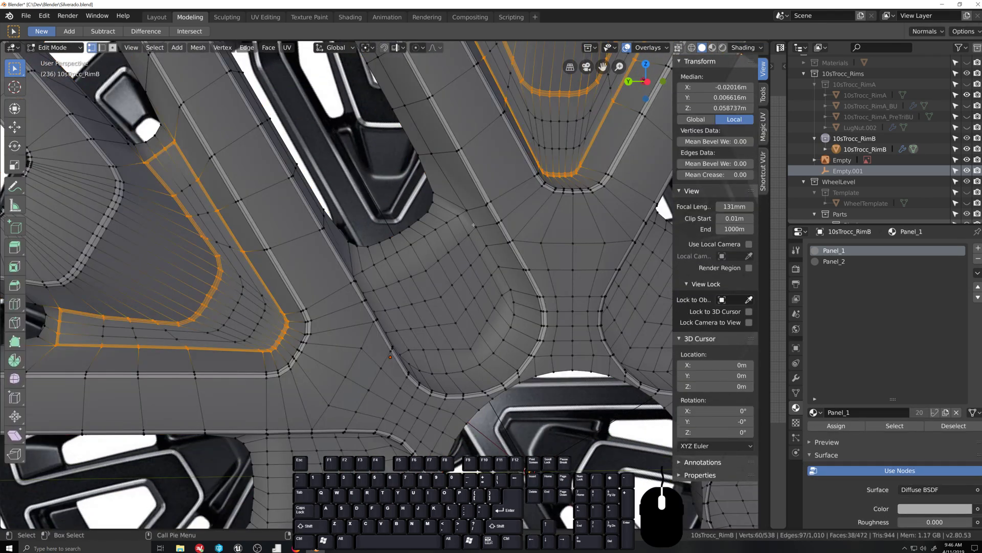
click(435, 194)
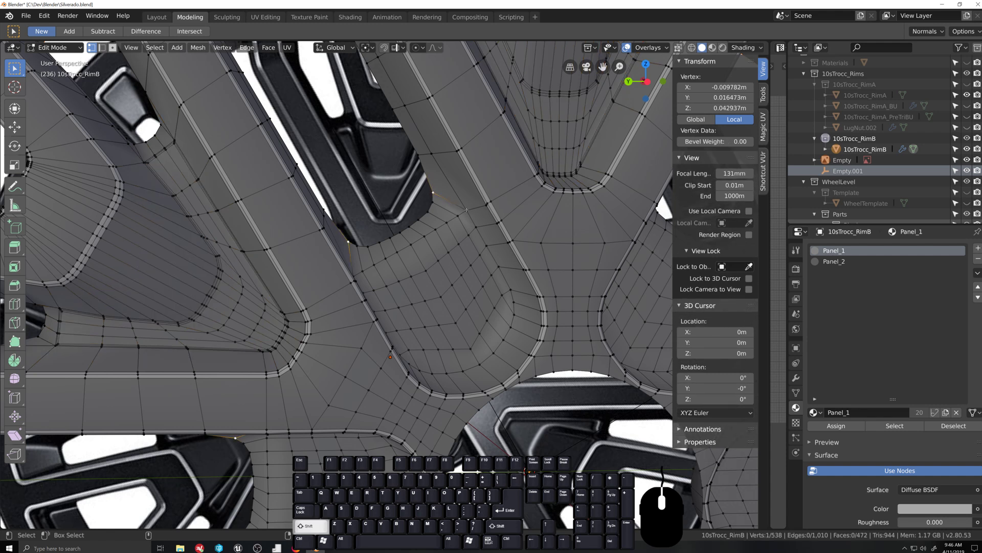
ctrl+shift+click(519, 305)
ctrl+shift+click(481, 360)
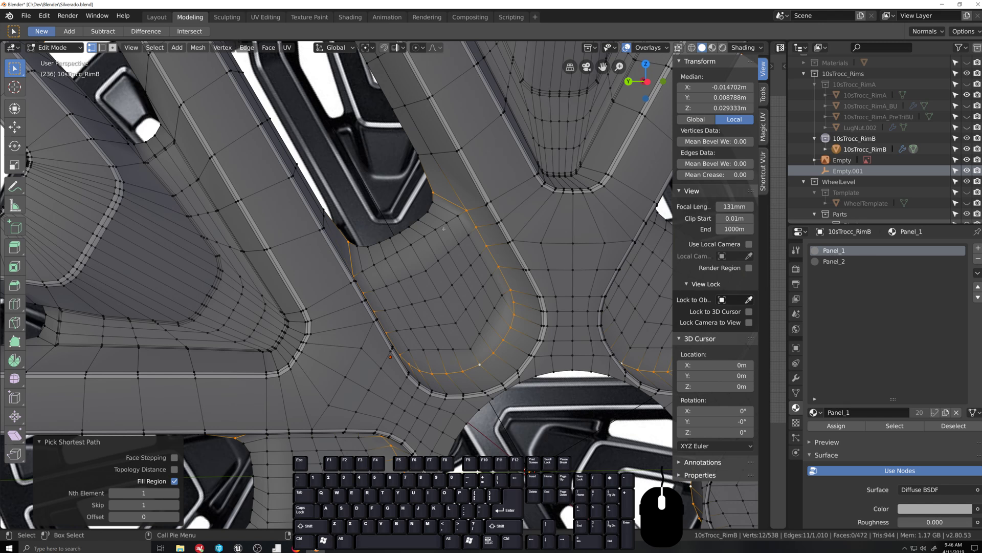
ctrl+shift+click(412, 245)
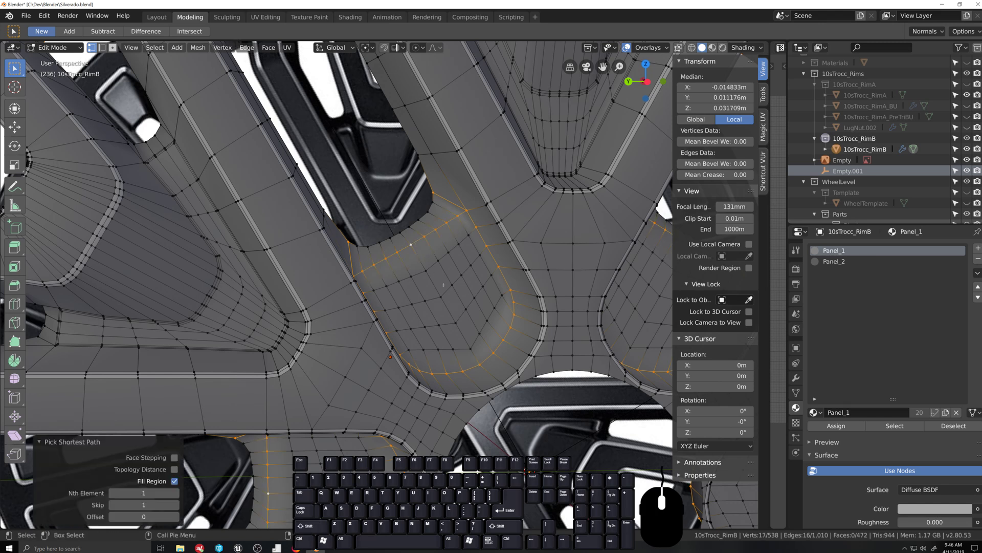
key(ctrl+b)
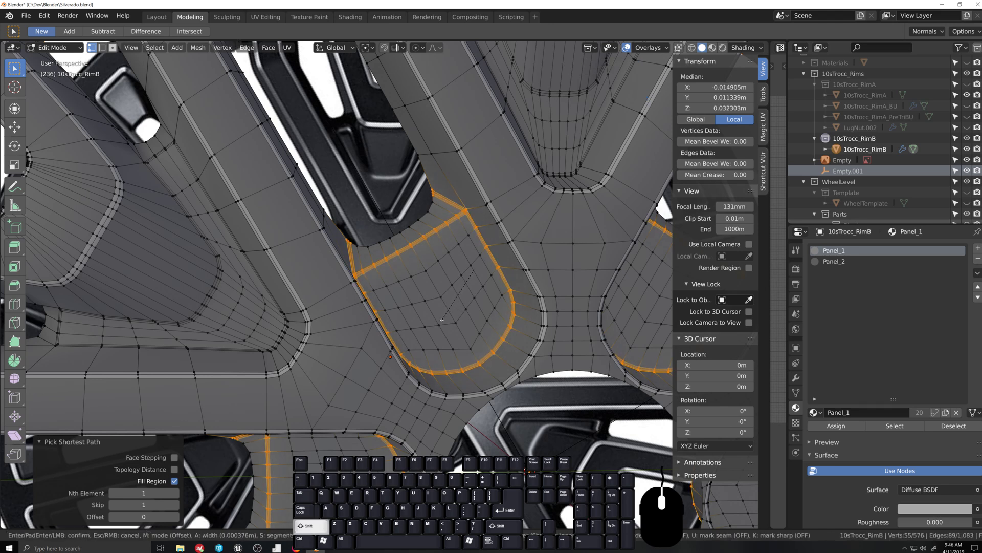
click(443, 320)
Step: Examine the newly bevelled recesses and hub pockets across the whole rim in Object Mode
key(Tab)
scroll(442, 318, down, 8)
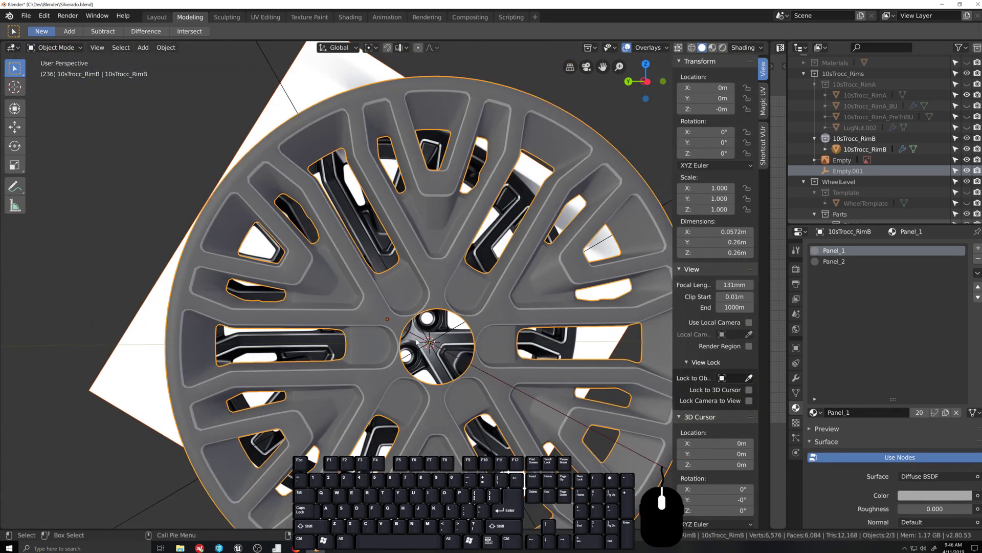
mouse_move(417, 342)
middle_down()
mouse_move(438, 347)
mouse_move(359, 329)
mouse_move(445, 336)
mouse_move(412, 333)
mouse_move(430, 332)
middle_up()
scroll(440, 345, up, 4)
scroll(440, 343, down, 6)
scroll(417, 339, up, 2)
Step: Select the edge loop around the centre bore in Edit Mode and grow the selection seven times to cover the hub and its pockets
key(Tab)
scroll(430, 332, up, 5)
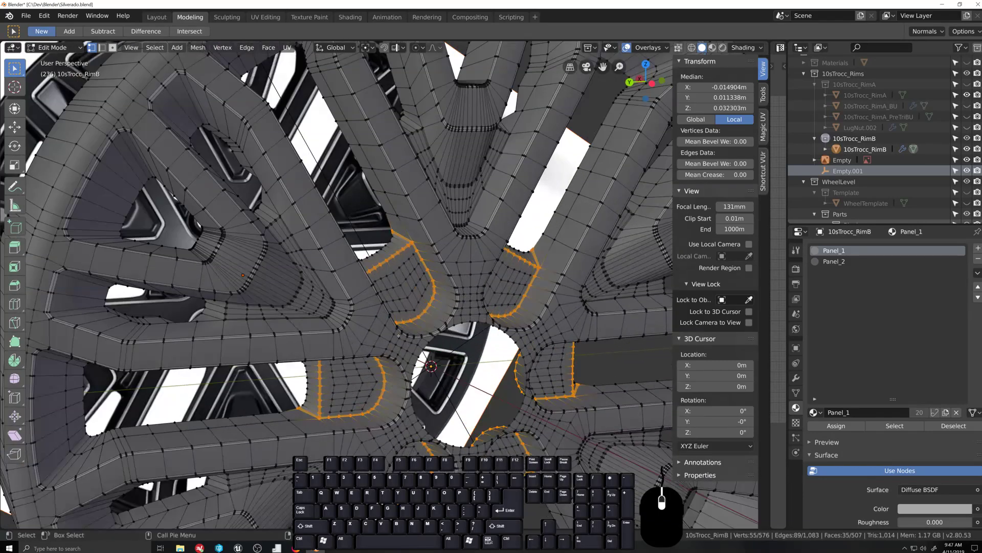
alt+click(478, 326)
scroll(477, 331, down, 5)
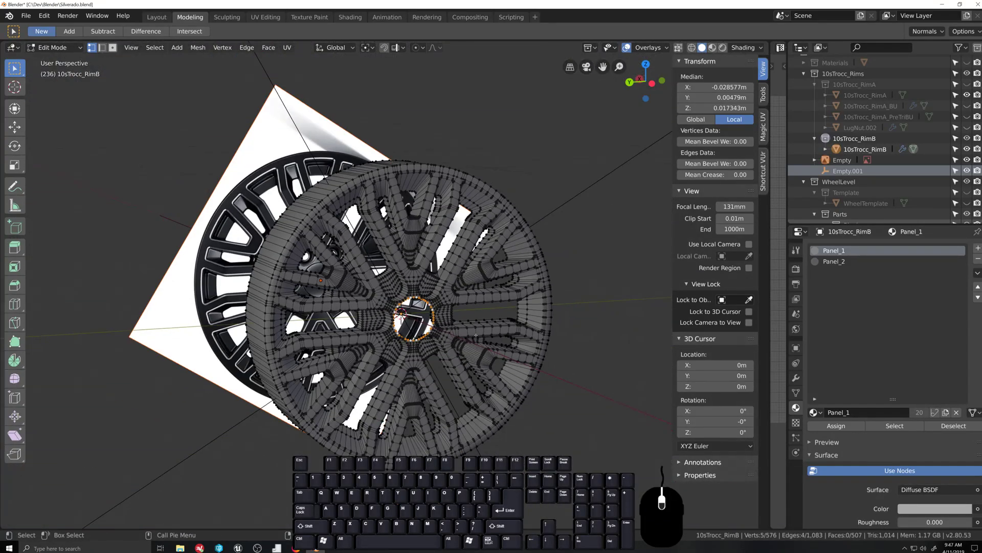
scroll(401, 314, up, 4)
key(ctrl+KP_Add)
key(ctrl+KP_Add)
key(ctrl+KP_Add)
key(ctrl+KP_Add)
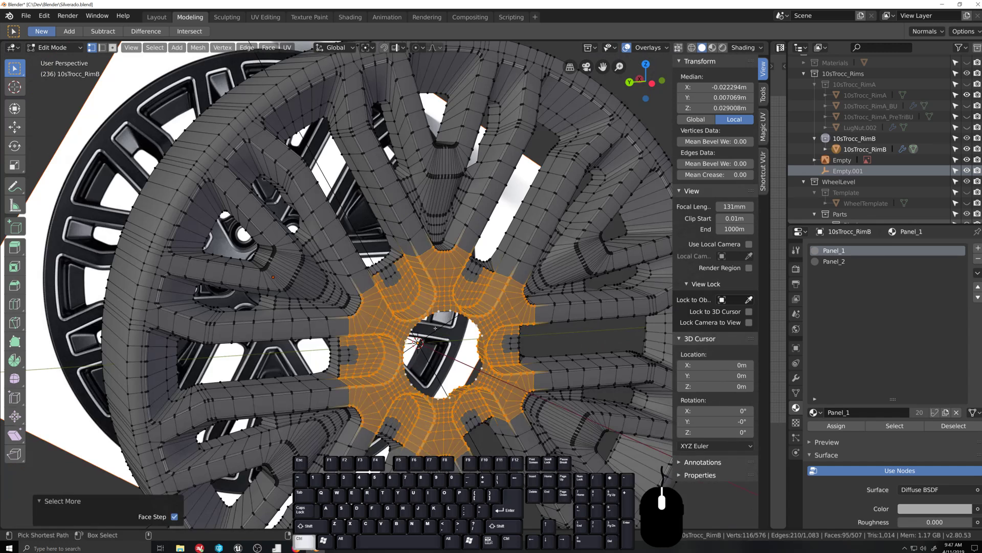
key(ctrl+KP_Add)
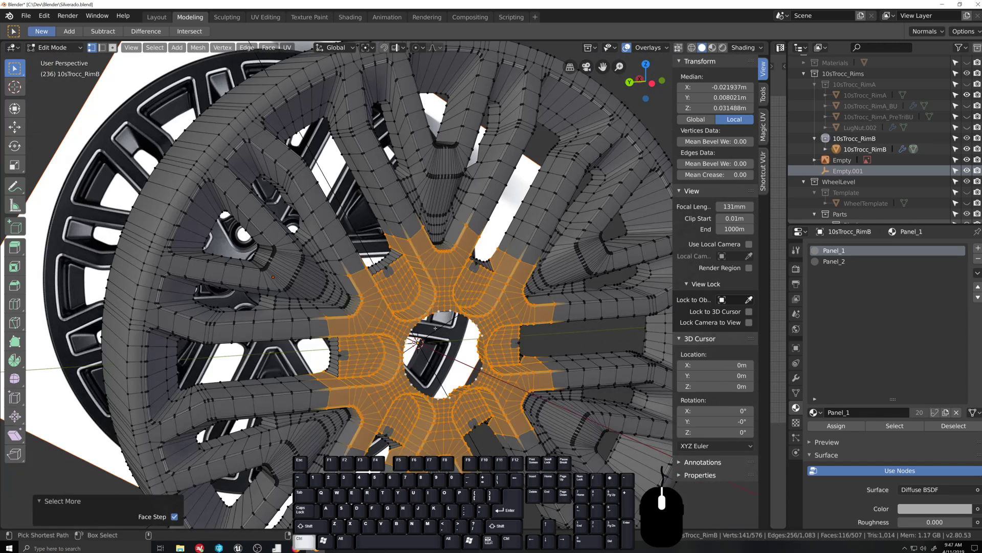
key(ctrl+KP_Add)
key(ctrl+KP_Add)
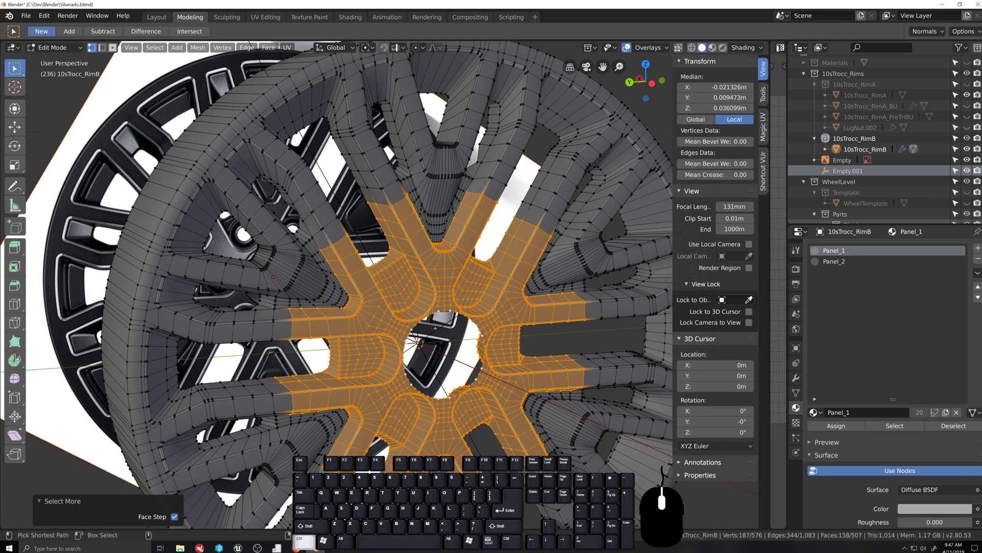
Step: In the left orthographic view with X-ray enabled, circle-deselect the outlying spoke vertices so only the hub area stays selected, and disable X-ray
key(shift+KP_3)
key(ctrl+KP_3)
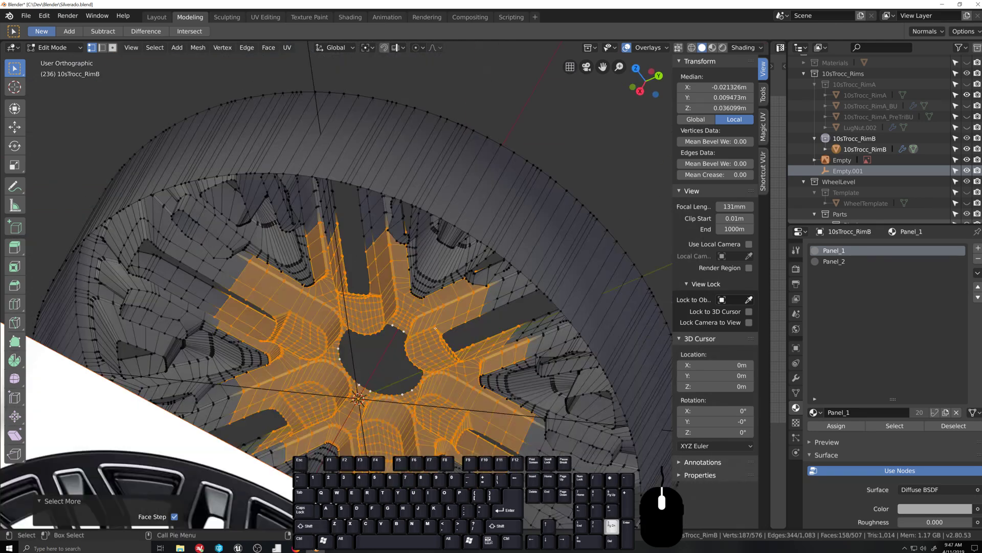
key(alt+z)
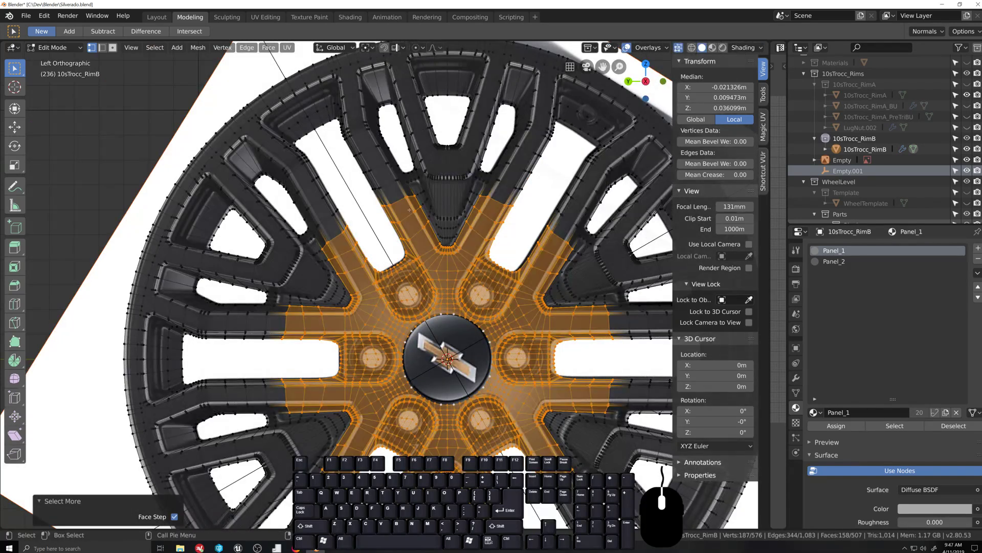
key(c)
mouse_move(393, 204)
shift+mouse_down()
mouse_move(394, 220)
mouse_move(427, 196)
shift+mouse_up()
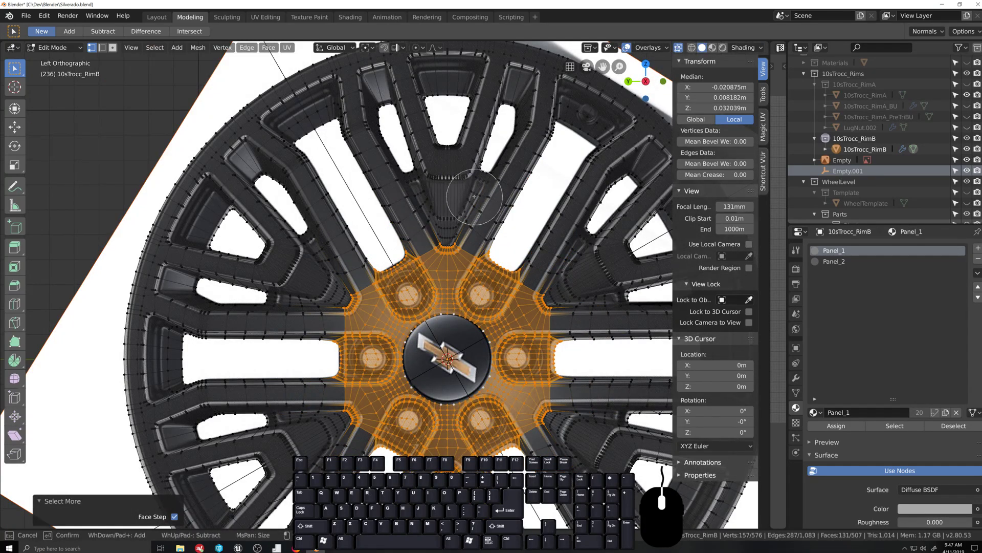
right_click(442, 209)
scroll(424, 390, down, 2)
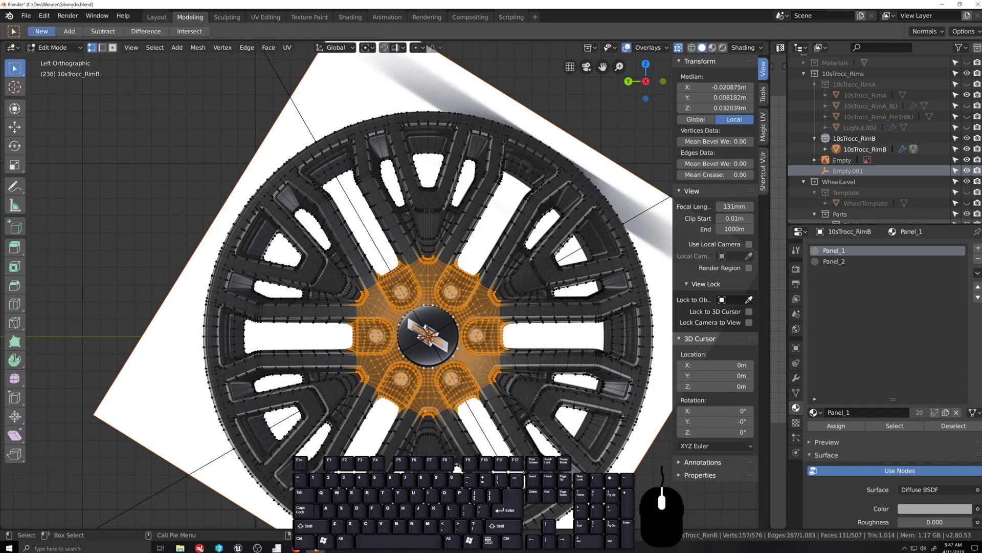
key(alt+z)
Step: Try to move the hub area along global X with Smooth proportional falloff at a size of about 0.08
middle_drag(425, 411, 466, 423)
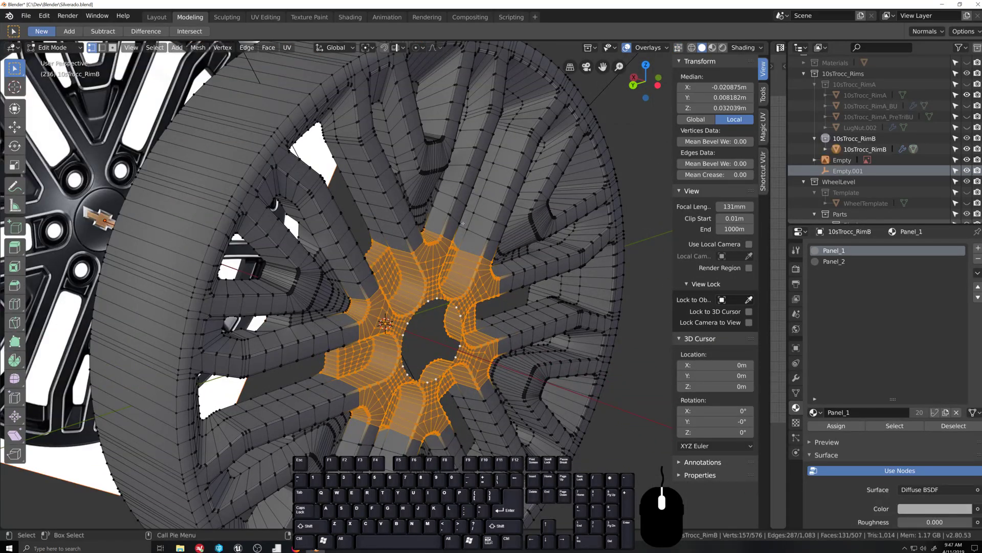
scroll(467, 232, down, 5)
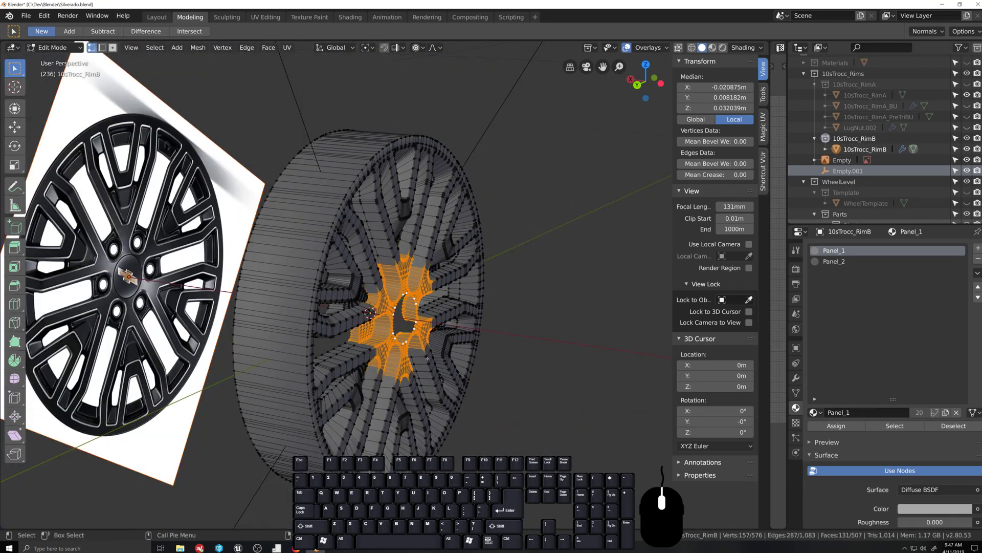
key(g)
key(x)
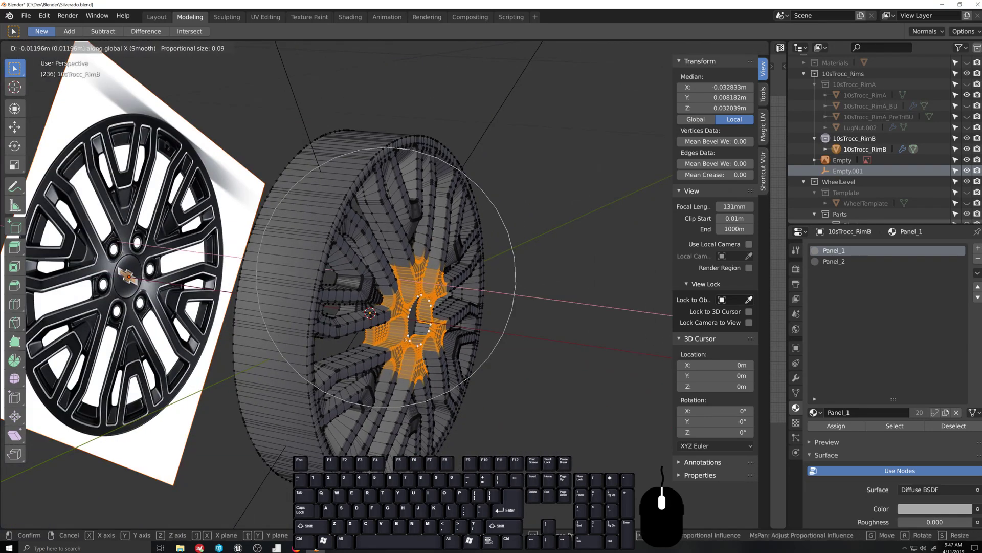
scroll(431, 338, up, 1)
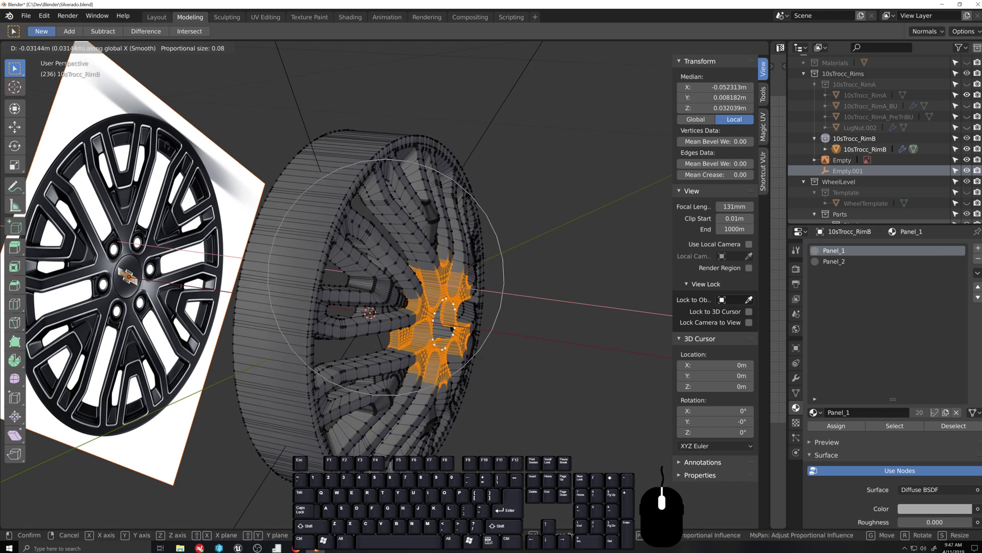
key(Escape)
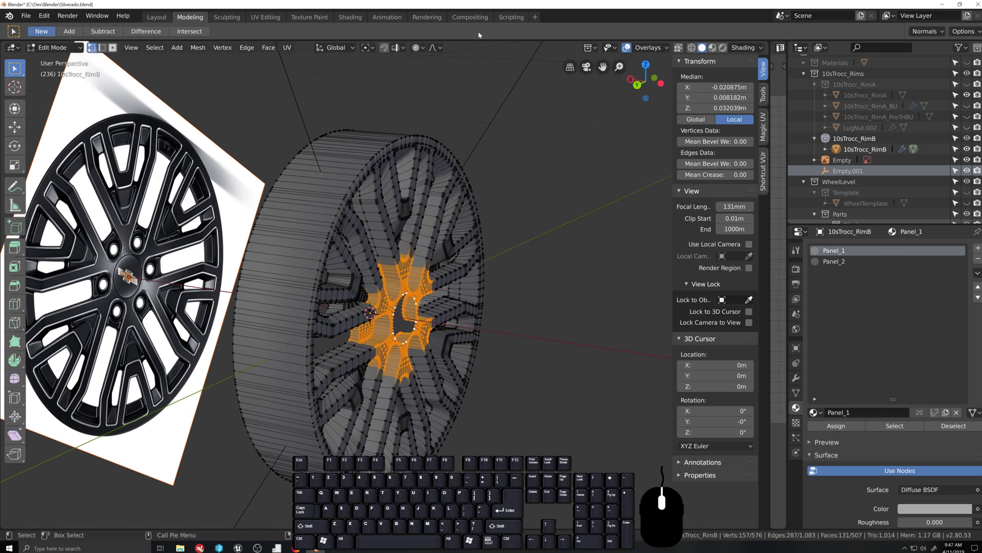
Step: Try to move the hub area along global X with Linear proportional falloff at a size of about 0.06
click(433, 47)
click(452, 119)
key(g)
key(x)
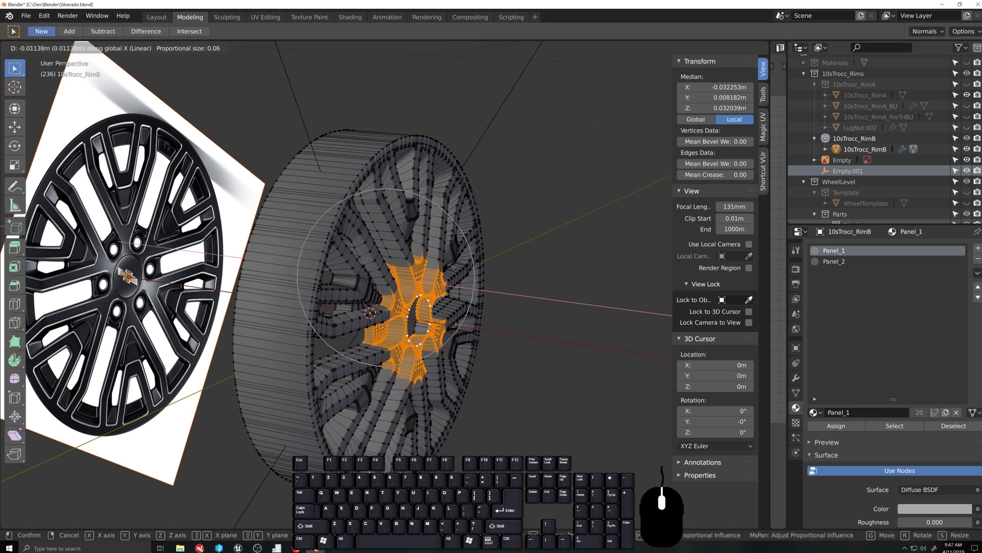
scroll(453, 267, down, 1)
scroll(430, 265, up, 1)
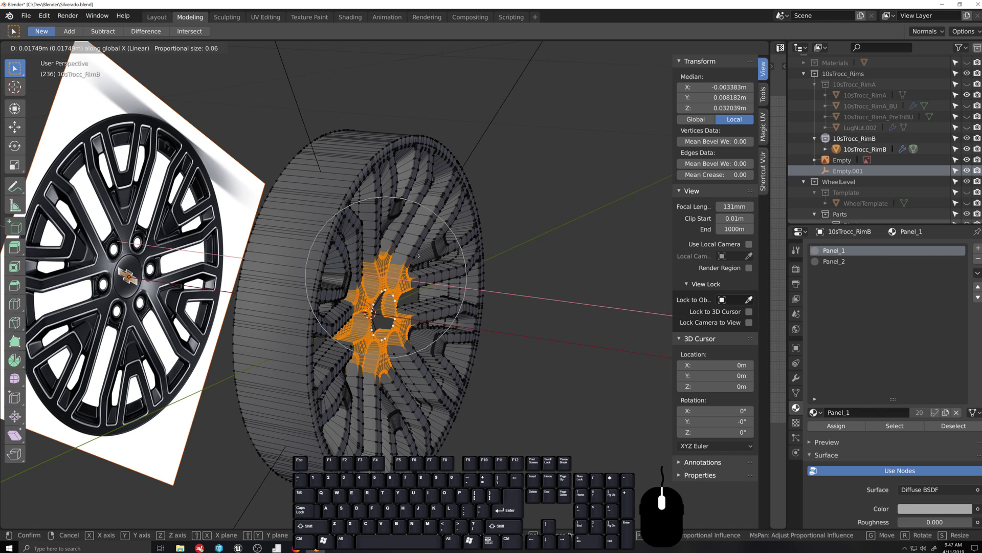
right_click(418, 256)
Step: Examine the rim's overall depth and spoke shape in Object Mode from several angles beside the reference image
scroll(521, 307, down, 2)
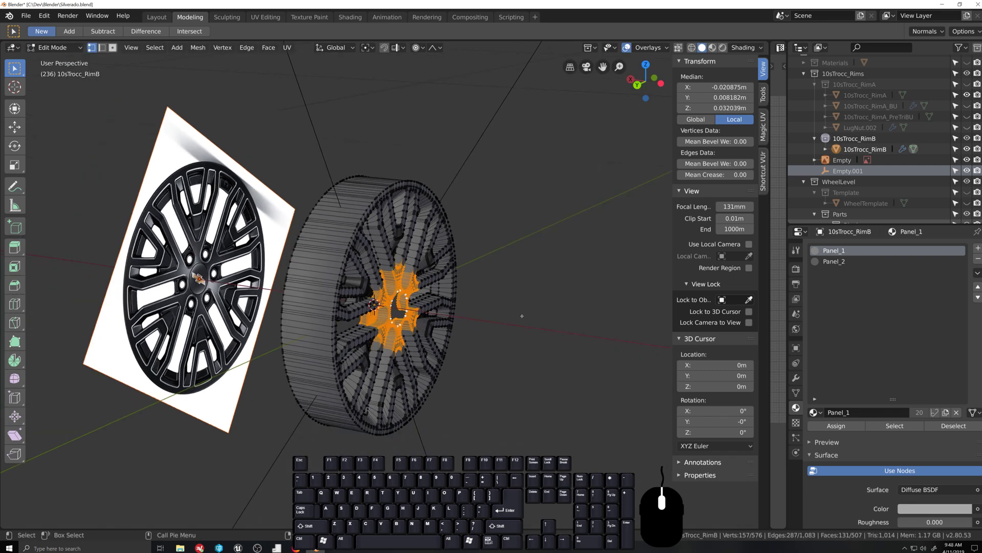
alt+middle_drag(509, 346, 491, 360)
scroll(529, 352, up, 2)
key(Tab)
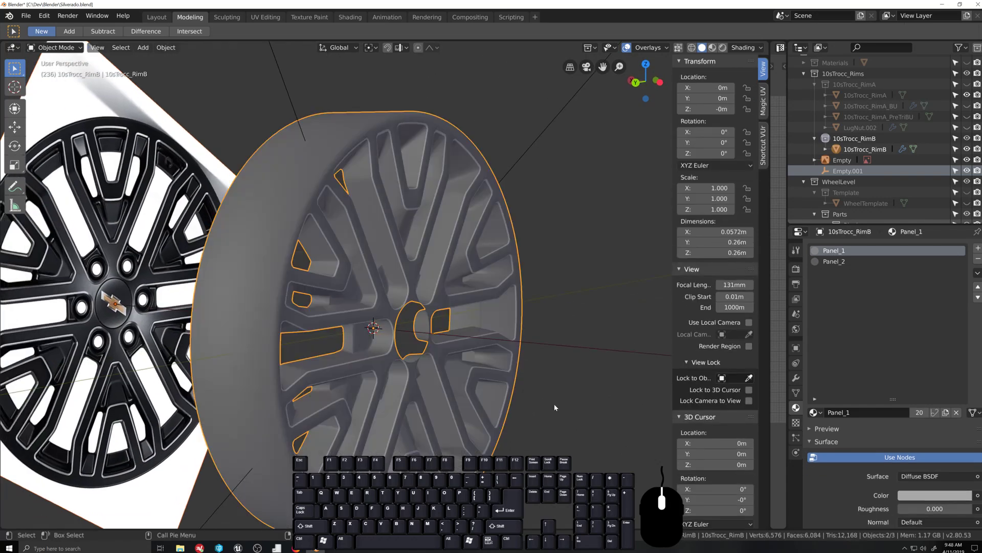
scroll(559, 387, down, 3)
middle_drag(559, 387, 440, 336)
scroll(533, 392, up, 4)
scroll(469, 376, down, 5)
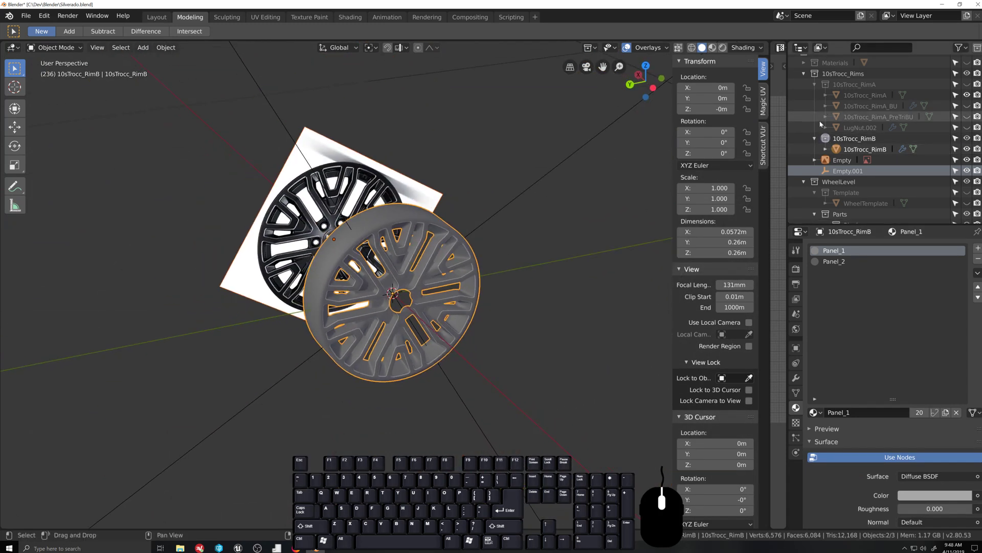
Step: Duplicate the 10sTrocc_RimB rim in place and rename the copy 10sTrocc_RimB_PreModBU
click(394, 242)
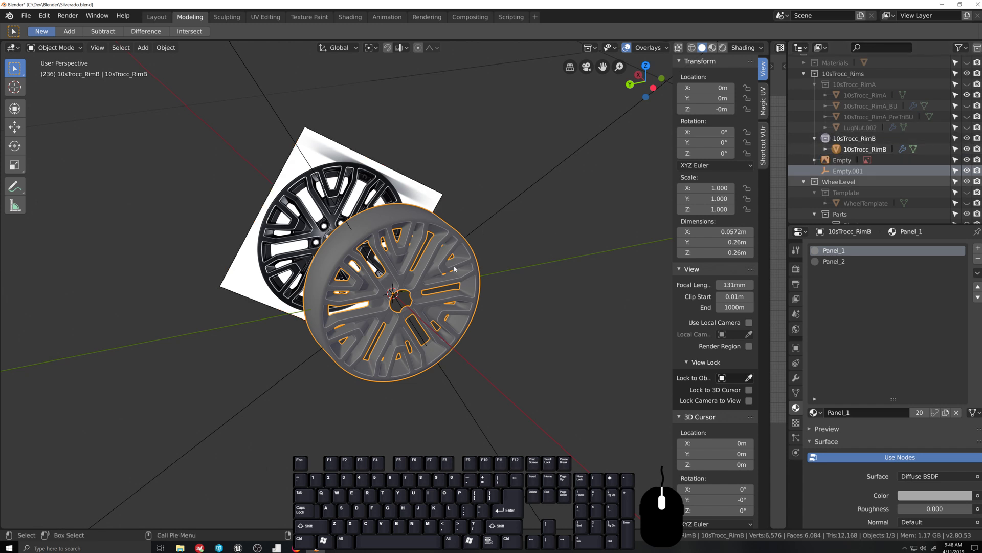
key(shift+d)
right_click(459, 300)
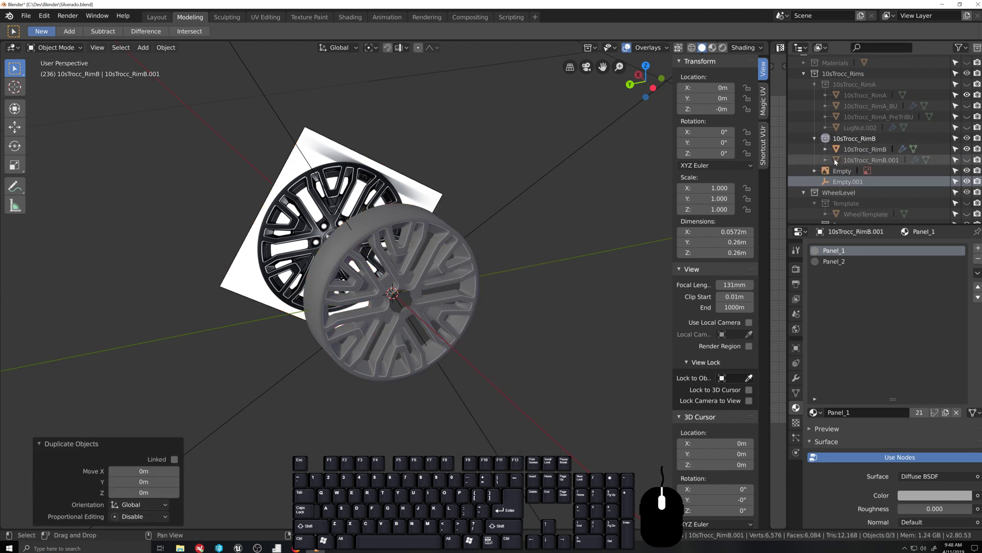
click(853, 162)
double_click(854, 162)
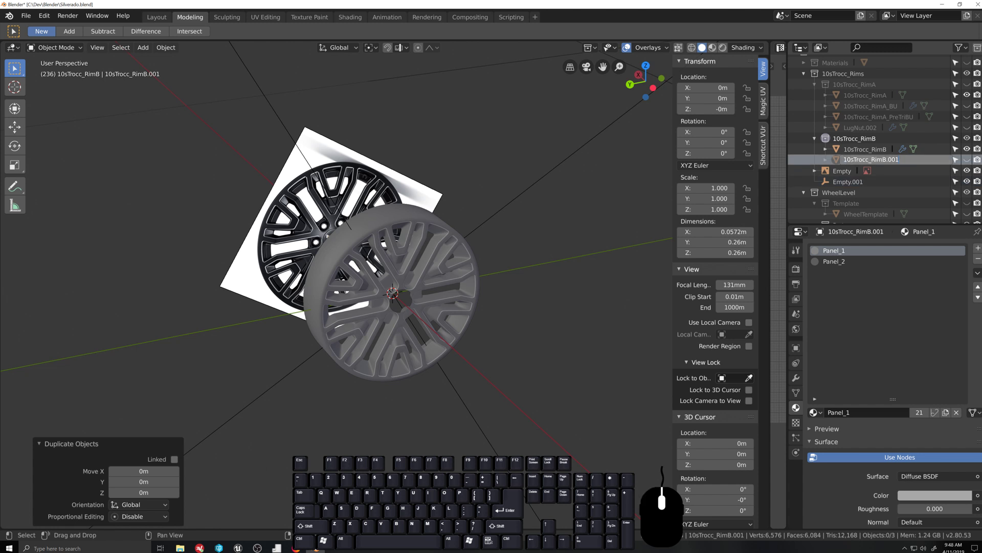
key(shift)
text(_p)
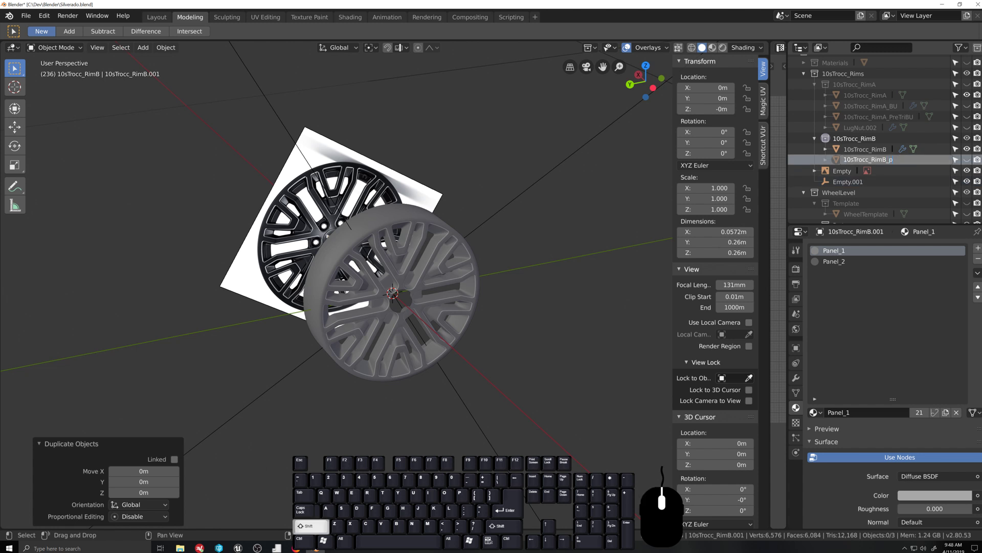
text(RE)
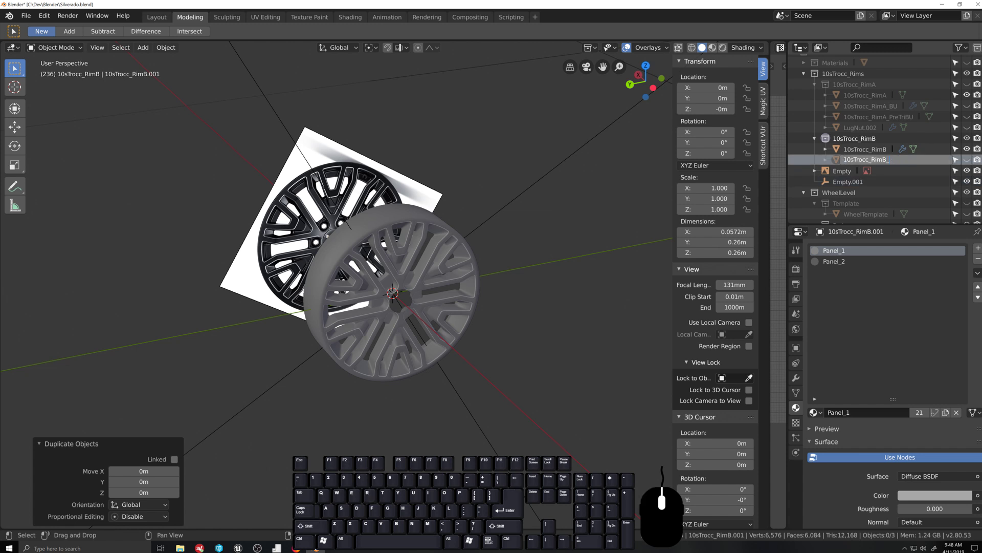
text(PreModBU)
key(Return)
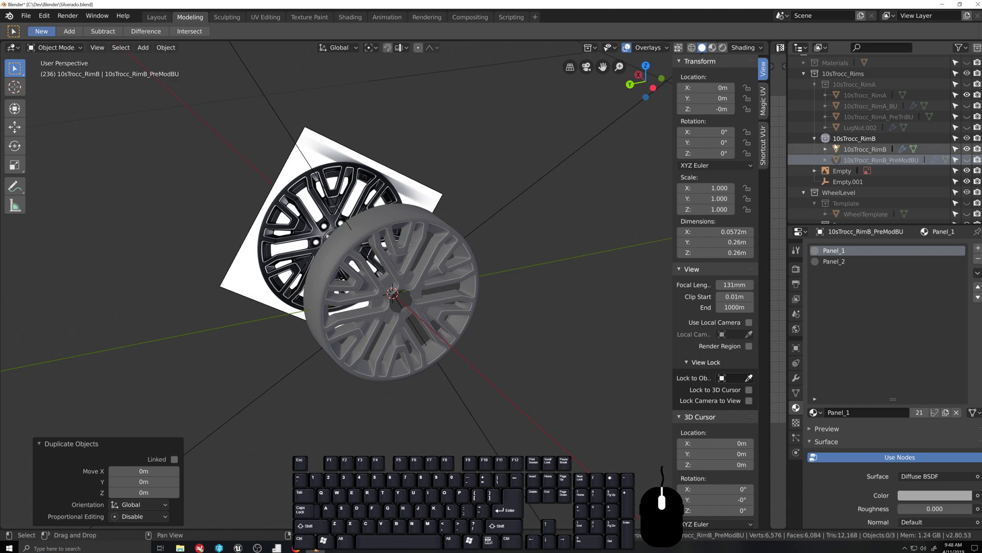
Step: Create a new collection inside the 10sTrocc_RimB collection and name it 10sTrocc_RimB_BU
right_click(855, 138)
click(859, 134)
double_click(863, 149)
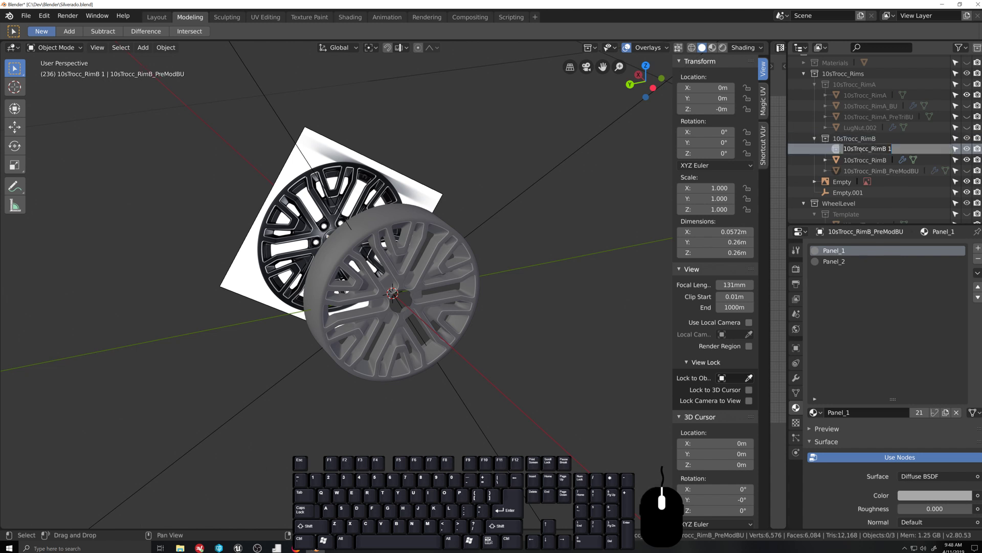
key(BackSpace)
key(BackSpace)
text(_BU)
key(Return)
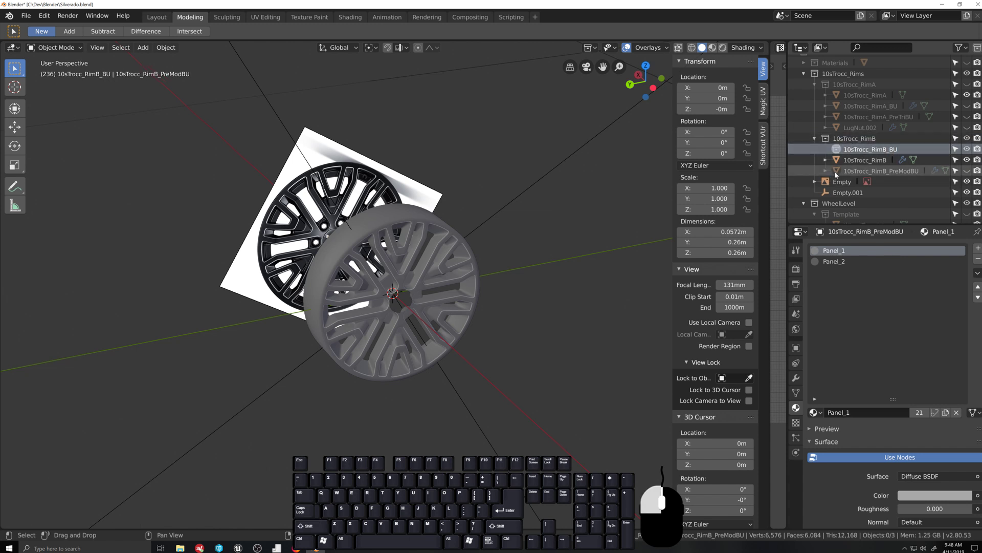
Step: Move 10sTrocc_RimB_PreModBU into the 10sTrocc_RimB_BU collection, then hide and collapse that collection
drag(836, 174, 841, 152)
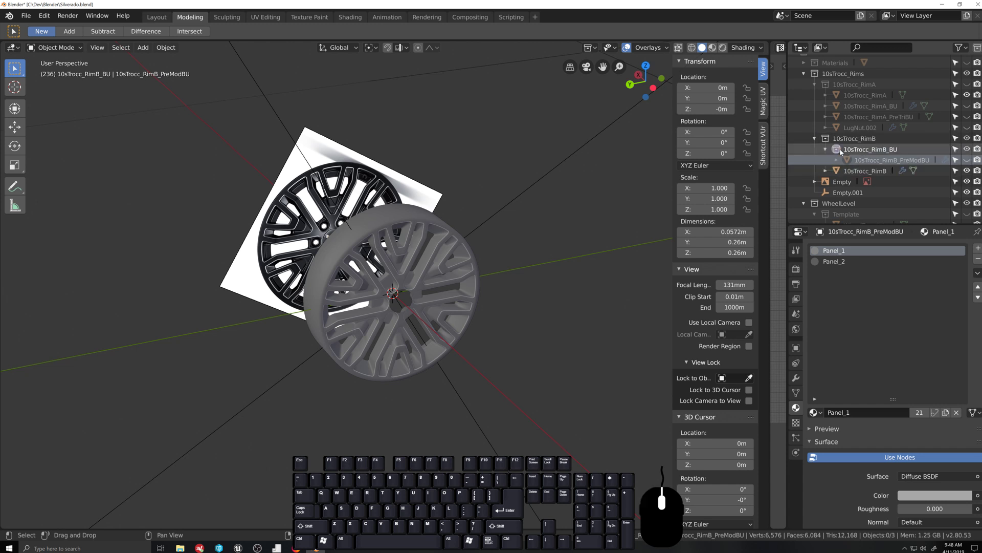
click(966, 151)
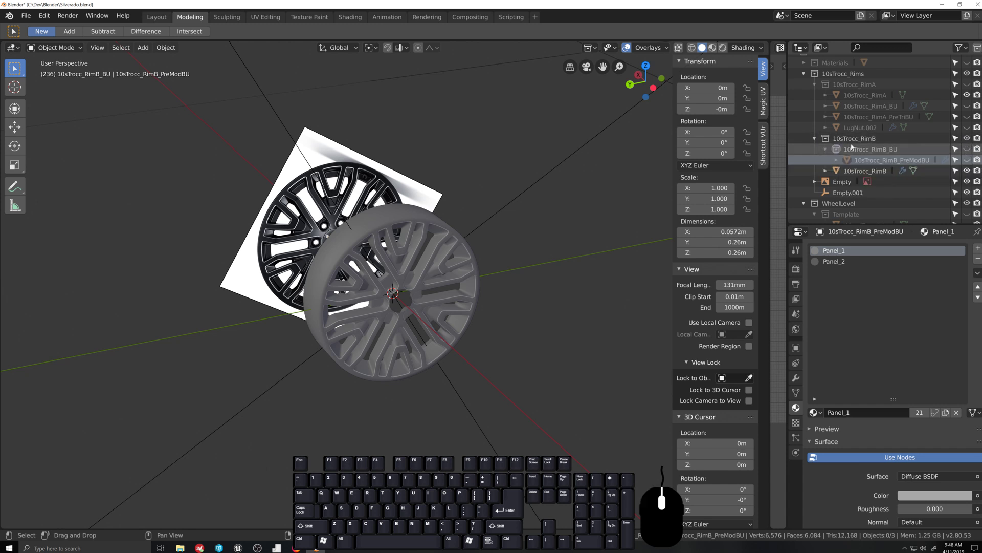
click(824, 151)
Step: Select the 10sTrocc_RimB rim, hide Empty and Empty.001, and show the rim's modifiers
click(369, 265)
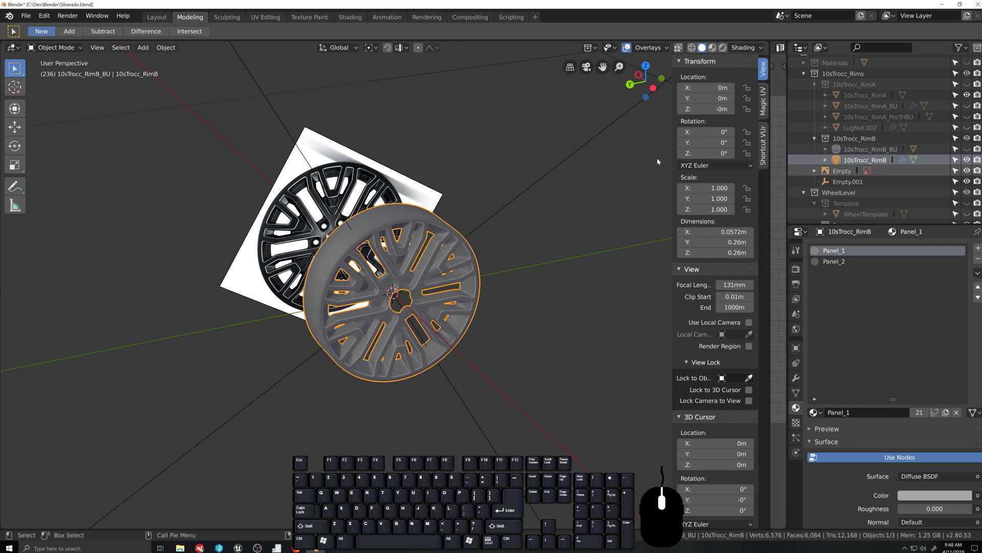
drag(967, 182, 967, 171)
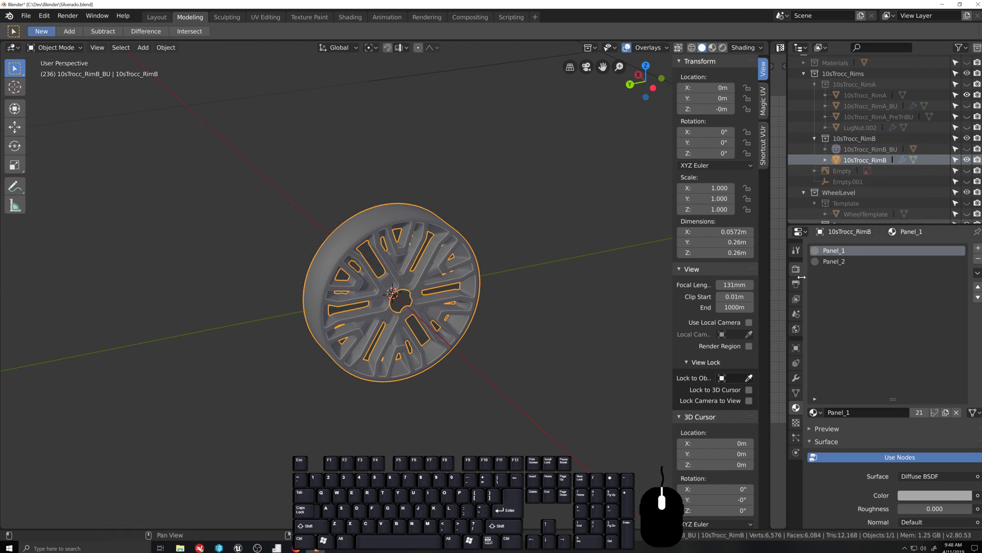
click(796, 378)
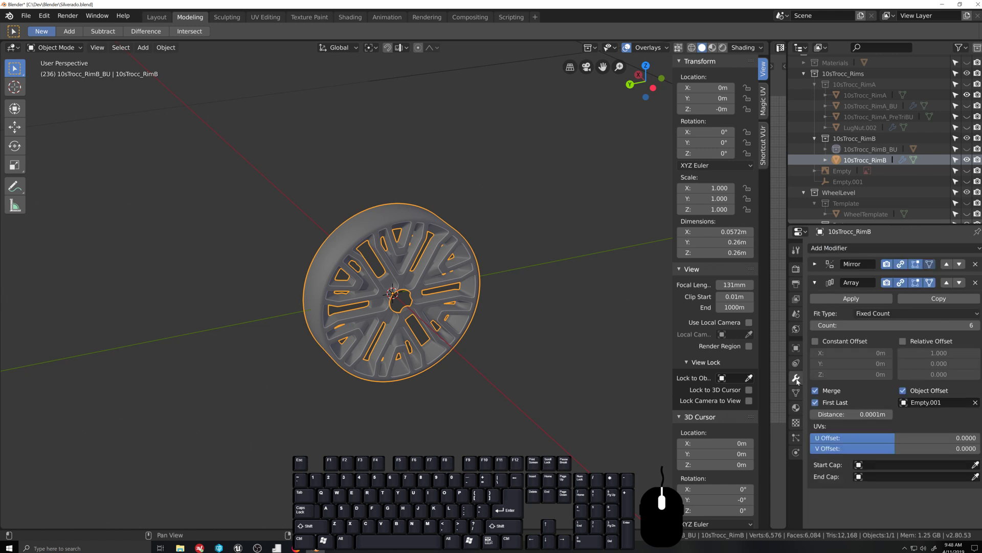
Step: Examine the rim's topology around the spokes, recesses and hub with the wireframe overlay, and turn the overlay back off
click(668, 47)
click(584, 241)
scroll(491, 432, up, 6)
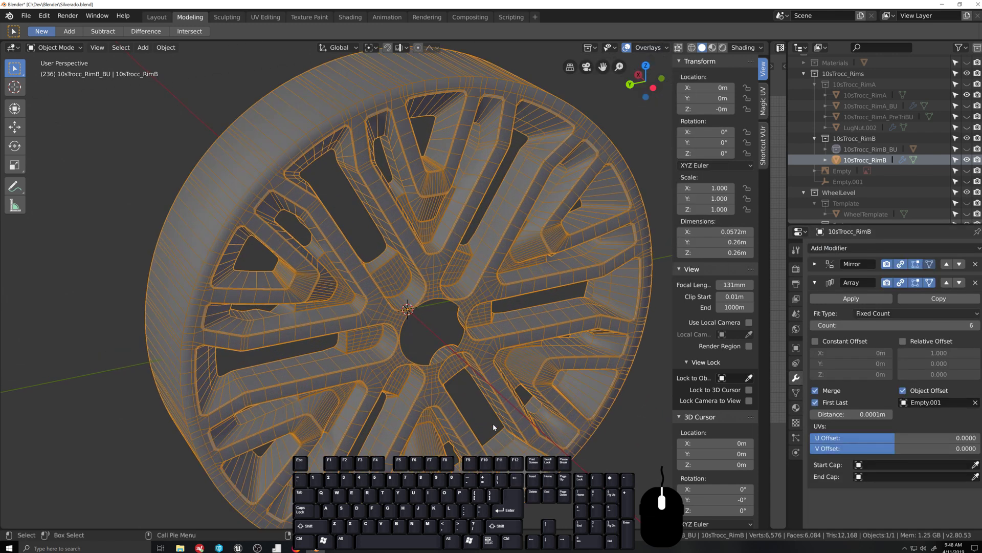
scroll(413, 296, up, 2)
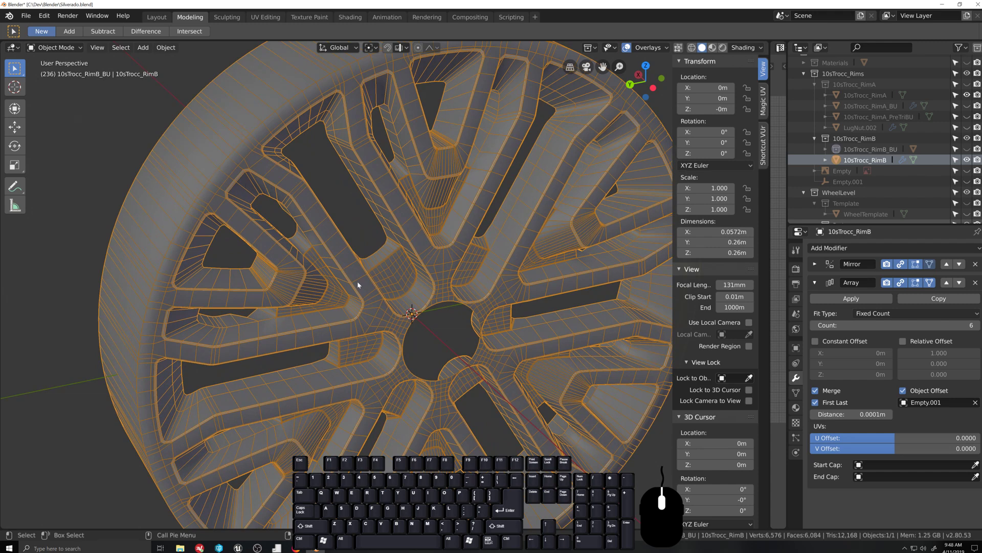
middle_drag(357, 281, 417, 303)
scroll(412, 299, up, 2)
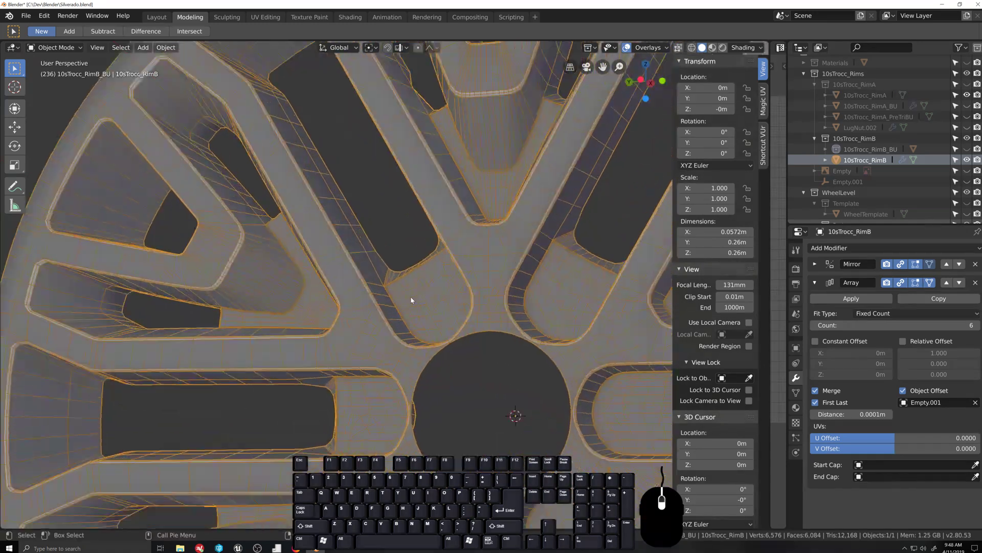
scroll(412, 300, up, 5)
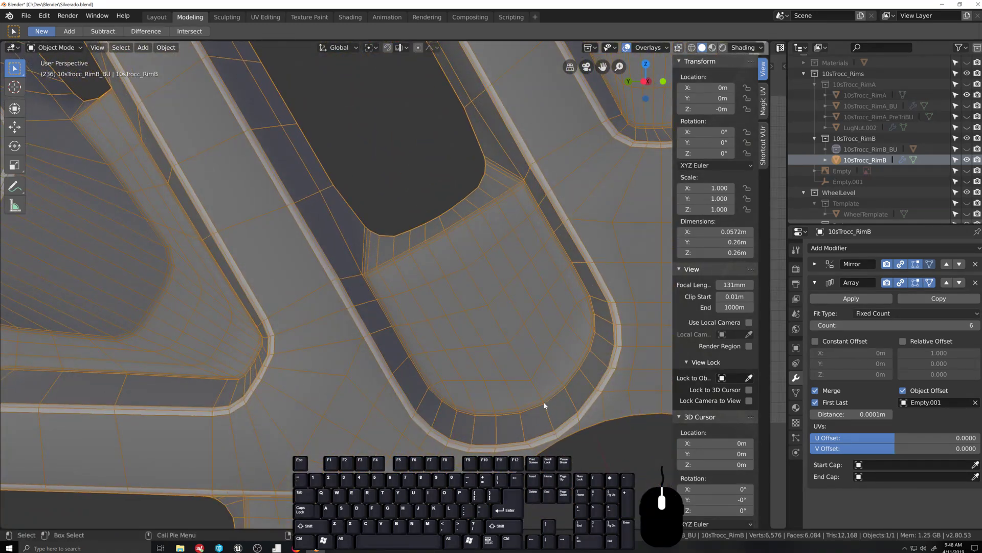
scroll(449, 256, down, 6)
scroll(529, 375, up, 5)
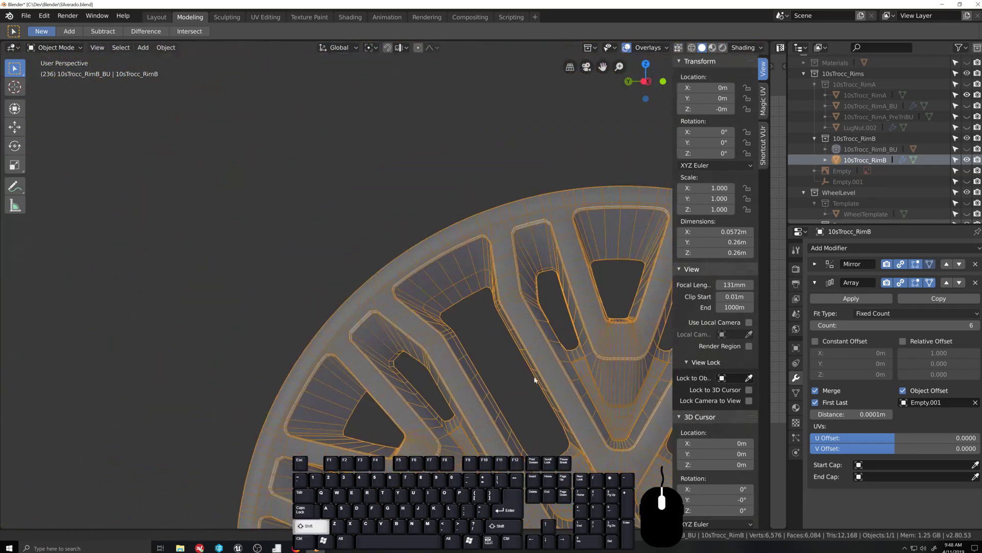
scroll(558, 256, down, 5)
scroll(529, 261, up, 5)
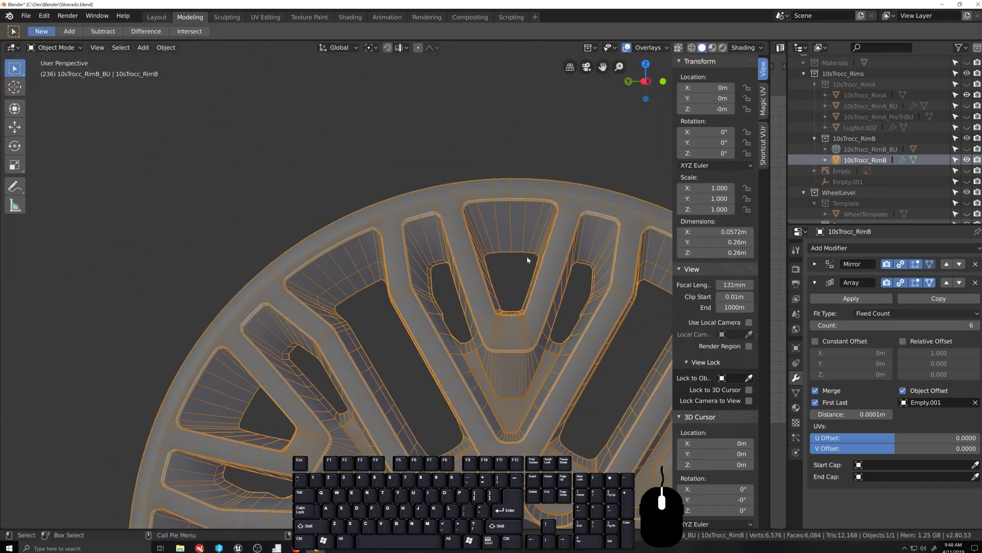
shift+middle_drag(611, 169, 565, 159)
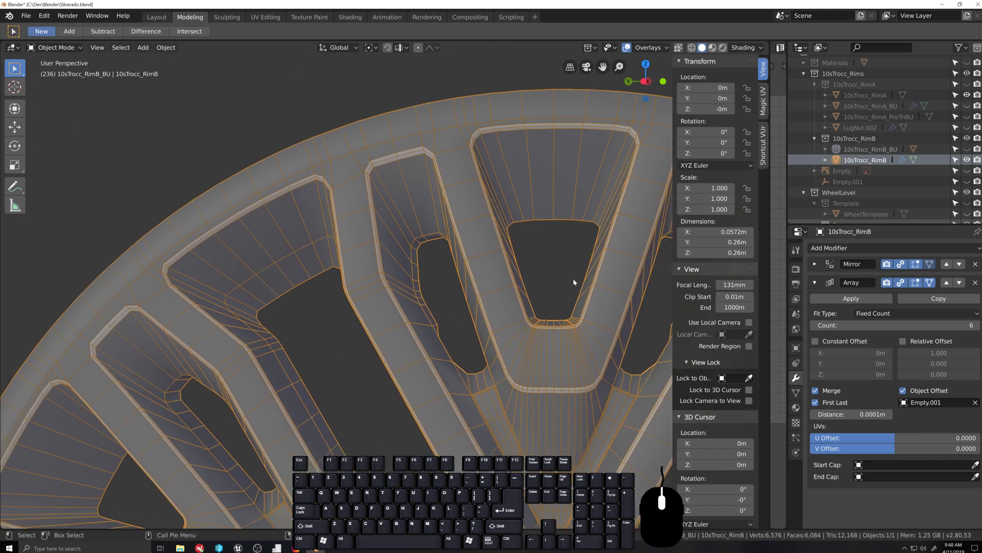
shift+middle_drag(563, 406, 491, 146)
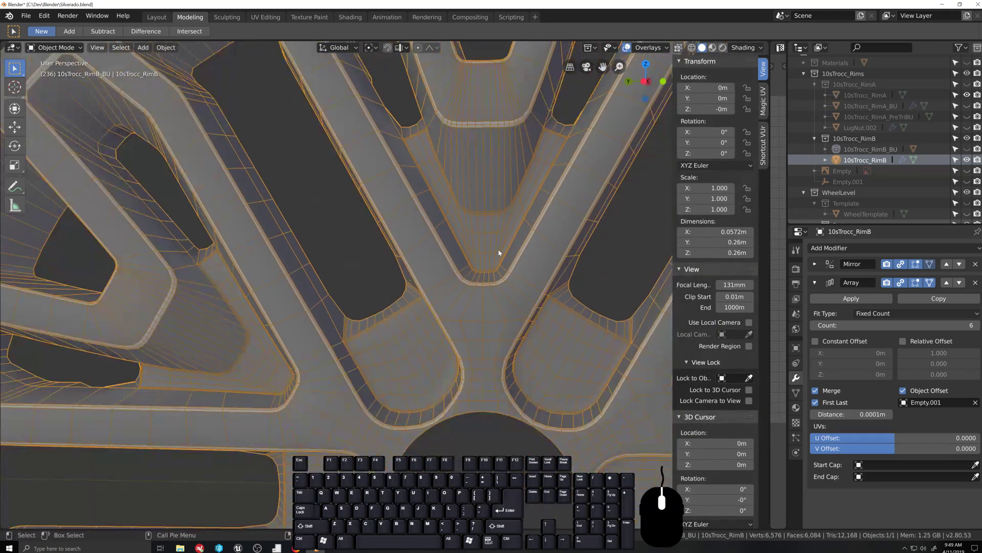
scroll(486, 353, down, 2)
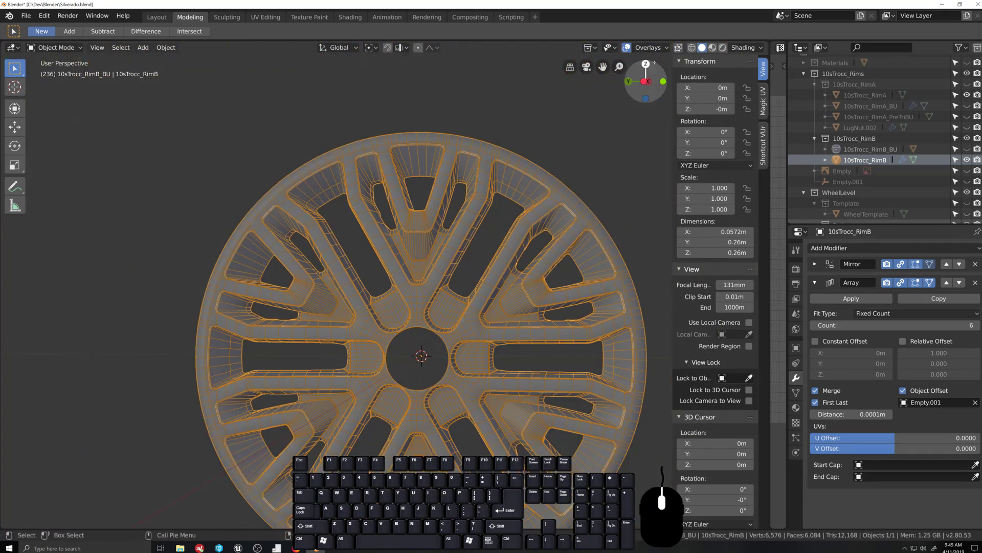
click(666, 48)
click(586, 241)
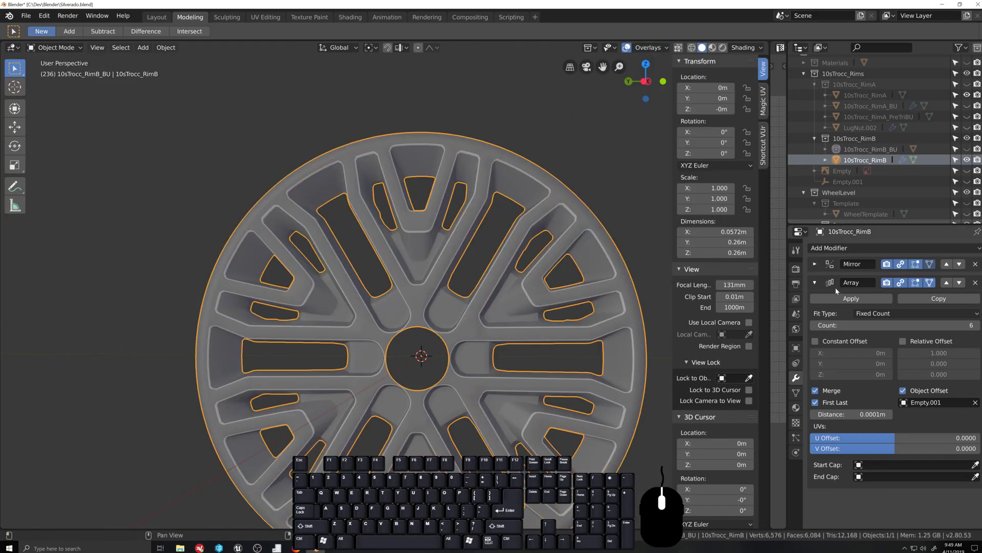
Step: Apply the rim's Mirror and Array modifiers
click(814, 264)
click(832, 281)
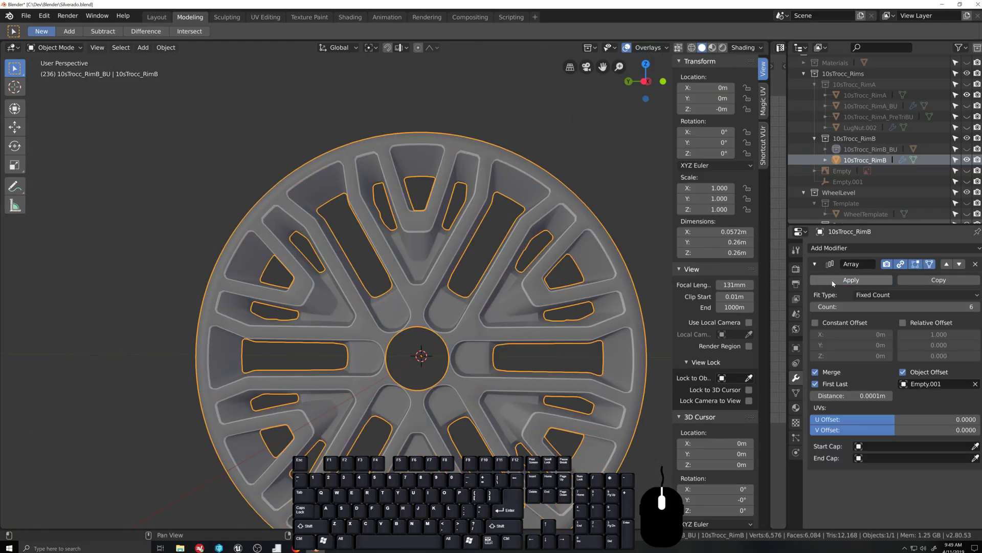
click(832, 283)
Step: In Edit Mode, select the edge loop around the hub's central hole
scroll(439, 324, down, 3)
key(Tab)
middle_drag(439, 324, 468, 414)
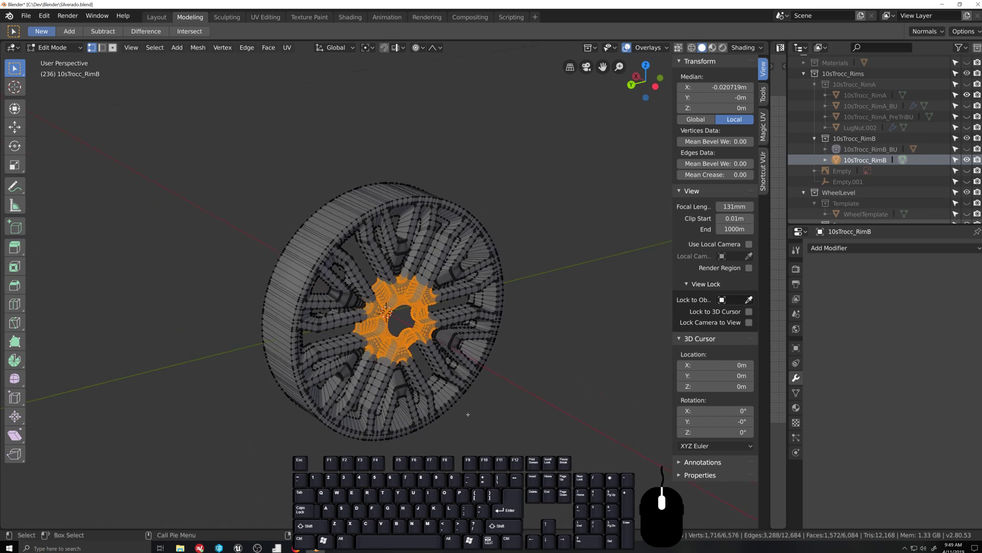
scroll(468, 404, down, 3)
scroll(471, 389, up, 6)
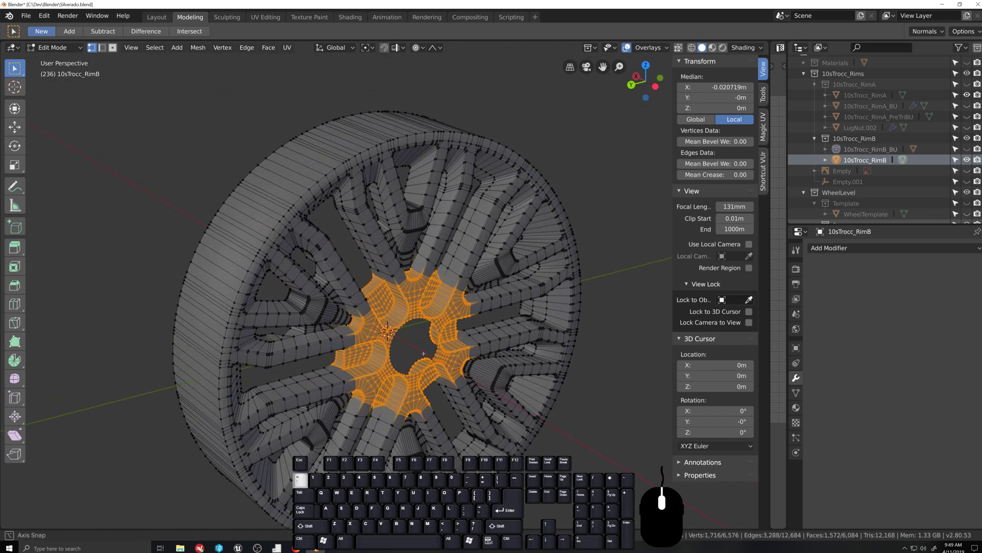
middle_drag(424, 354, 402, 344)
scroll(402, 345, up, 6)
shift+middle_drag(414, 440, 435, 404)
shift+middle_drag(435, 404, 326, 235)
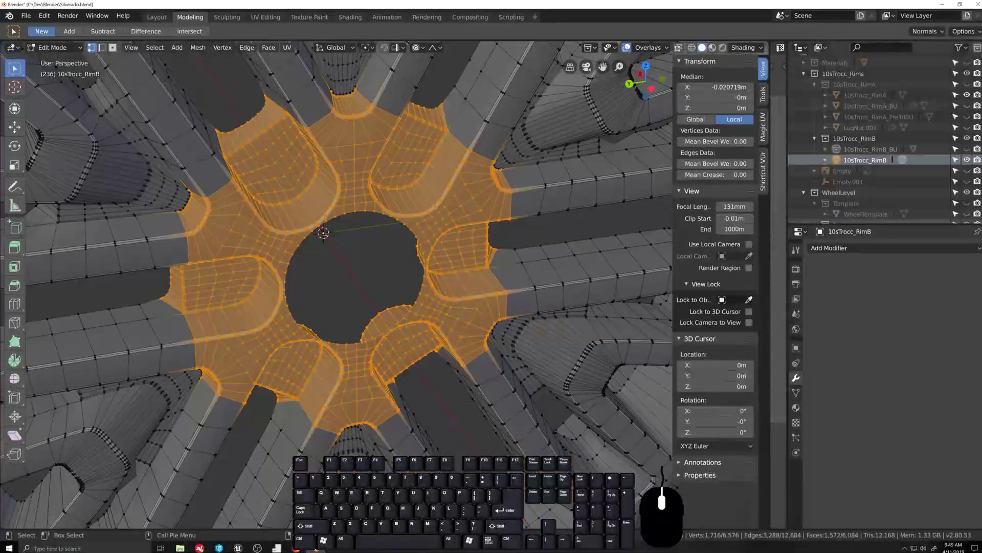
scroll(338, 230, up, 2)
alt+click(338, 191)
mouse_move(387, 293)
middle_down()
mouse_move(379, 283)
mouse_move(394, 293)
middle_up()
scroll(393, 292, up, 2)
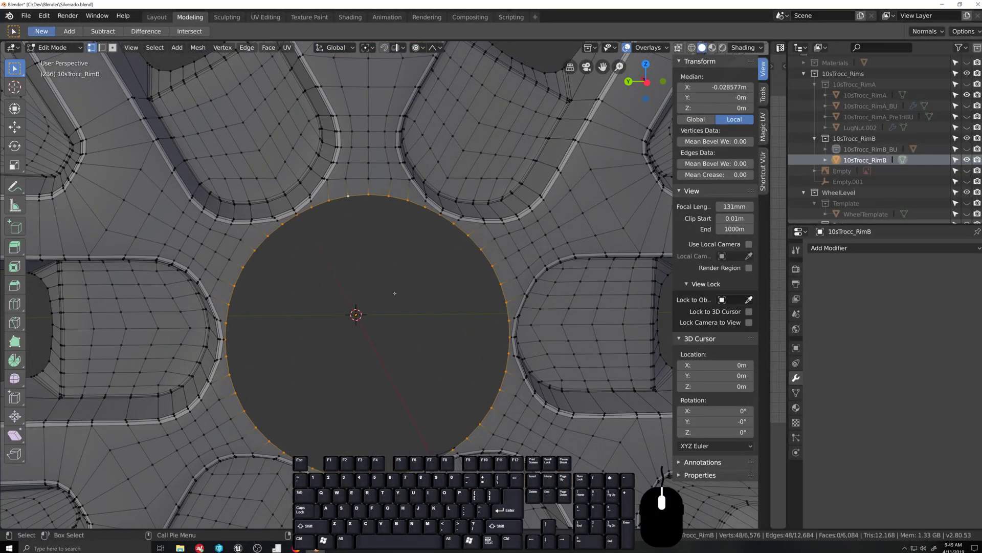
Step: Extrude the hub hole's edge loop and scale it to about 0.913 on Y and Z around the 3D cursor, without proportional editing
key(e)
right_click(444, 305)
key(period)
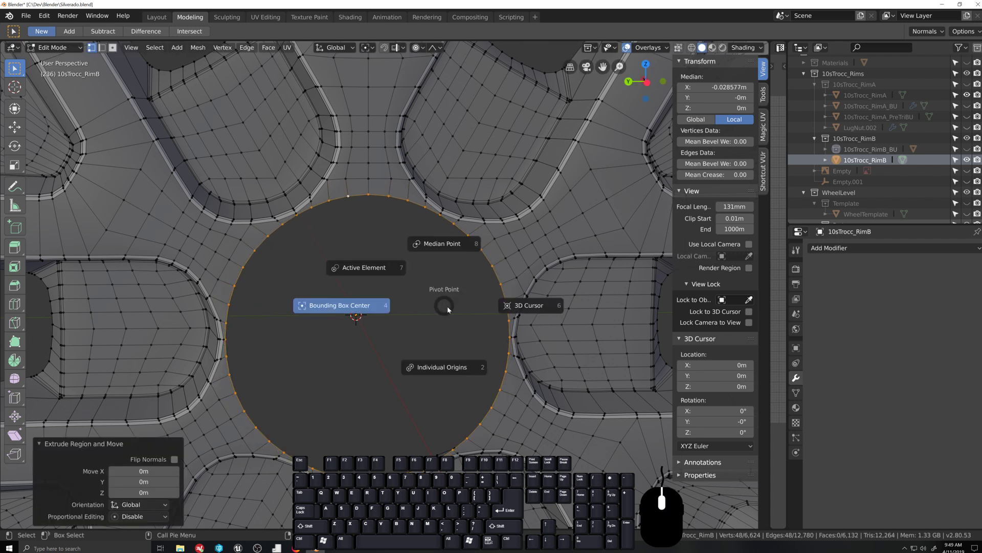
click(508, 307)
key(s)
key(shift+x)
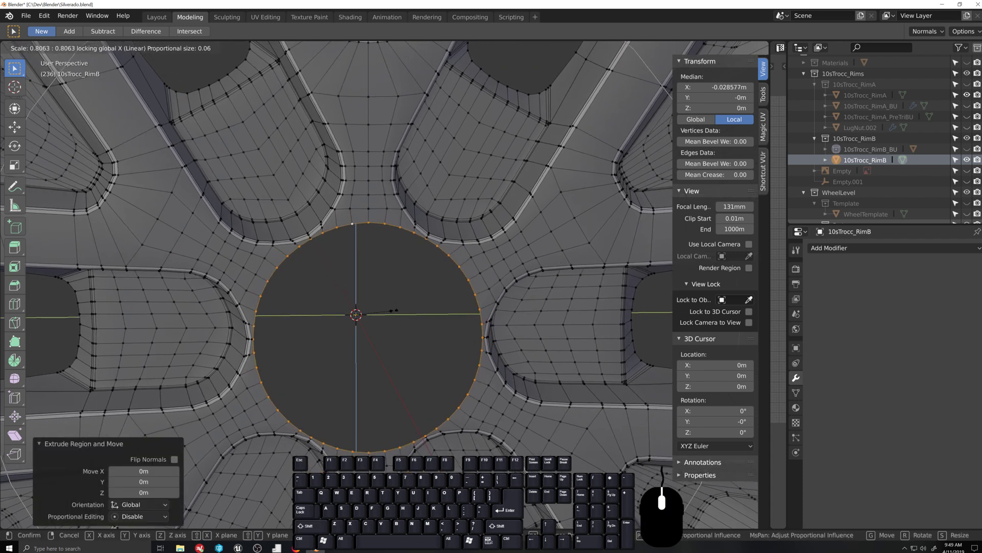
right_click(399, 309)
key(s)
key(shift+x)
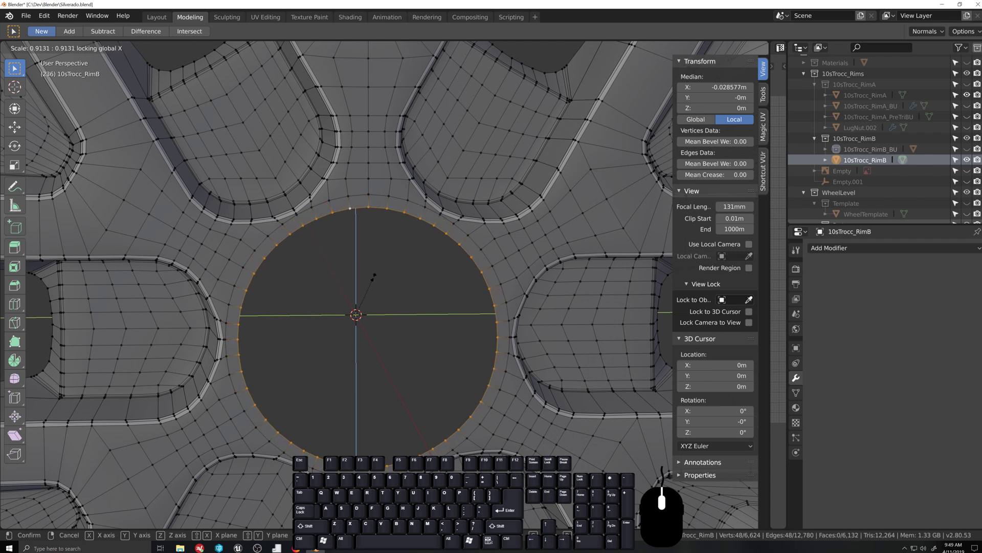
click(374, 276)
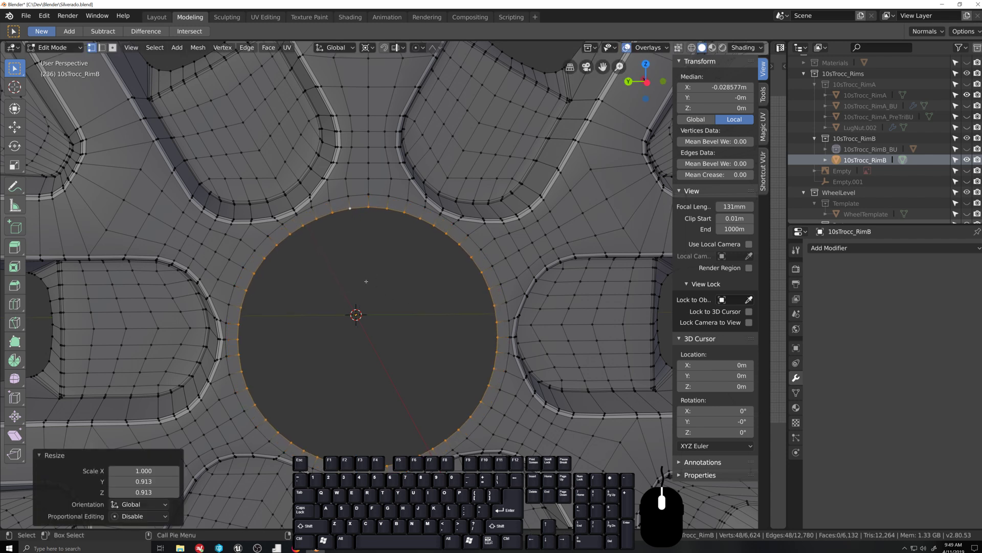
Step: Extrude the hub hole's inner edge again and scale it to about 0.606 on Y and Z
key(e)
key(s)
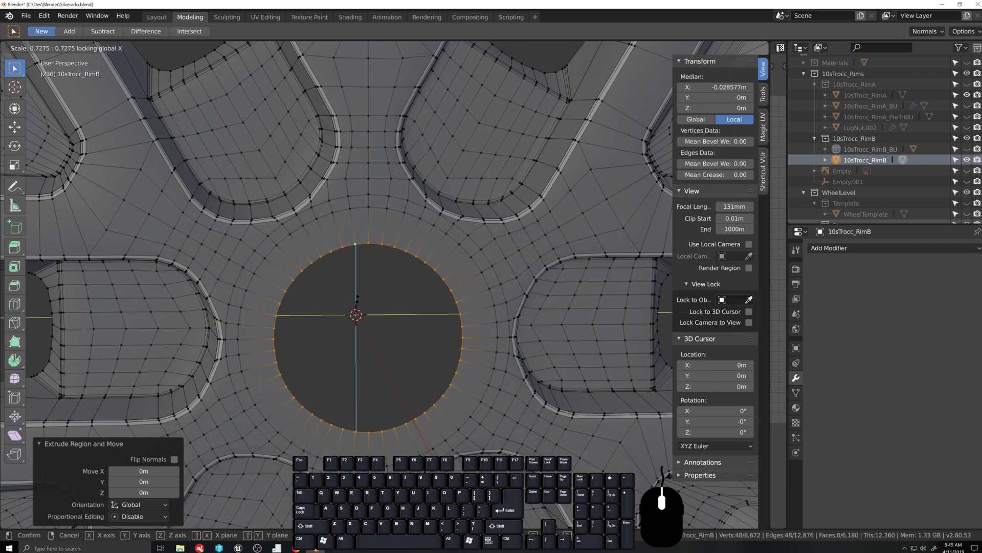
key(shift+x)
click(356, 302)
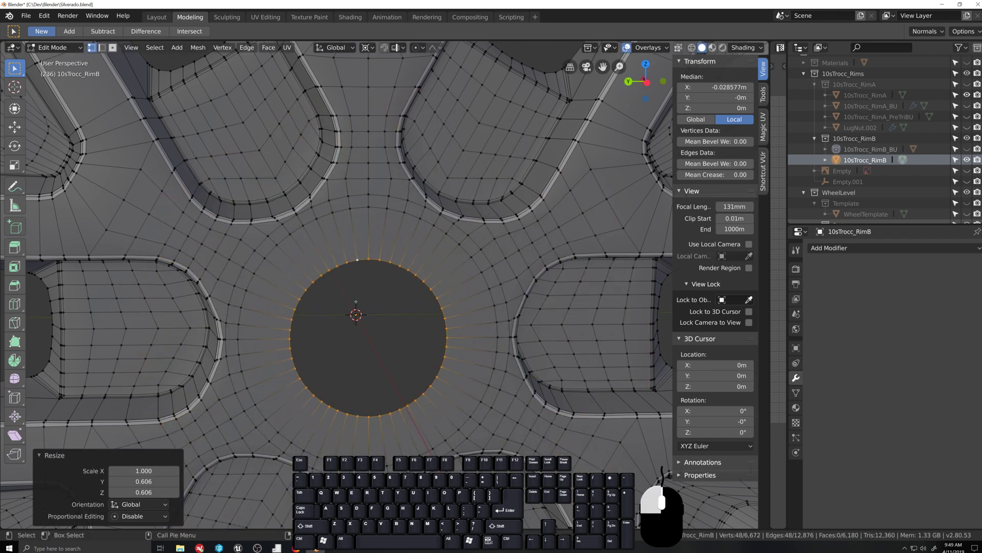
Step: Add one centred loop cut to the hub's narrow outer ring and move it along global X
key(ctrl+r)
click(339, 209)
right_click(339, 209)
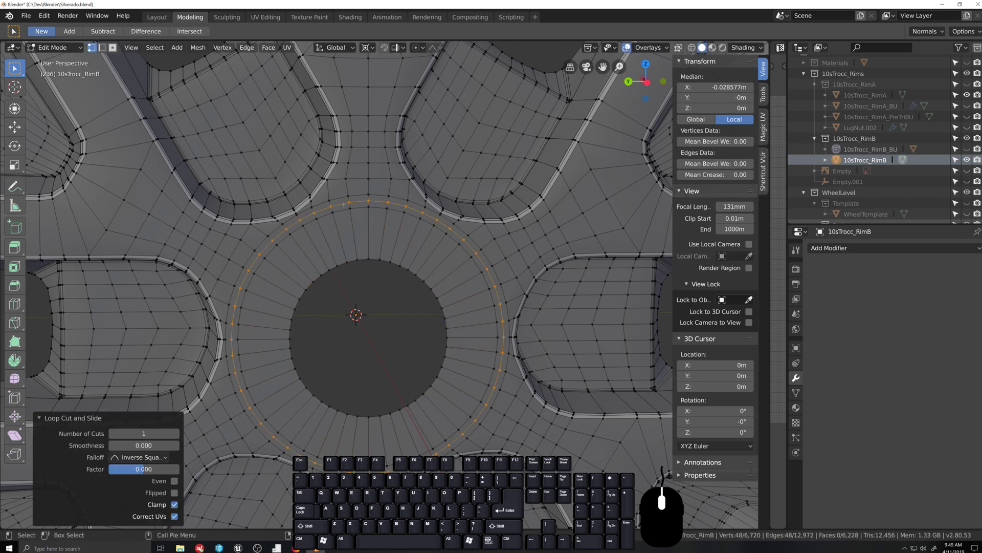
middle_drag(339, 209, 369, 307)
key(g)
key(x)
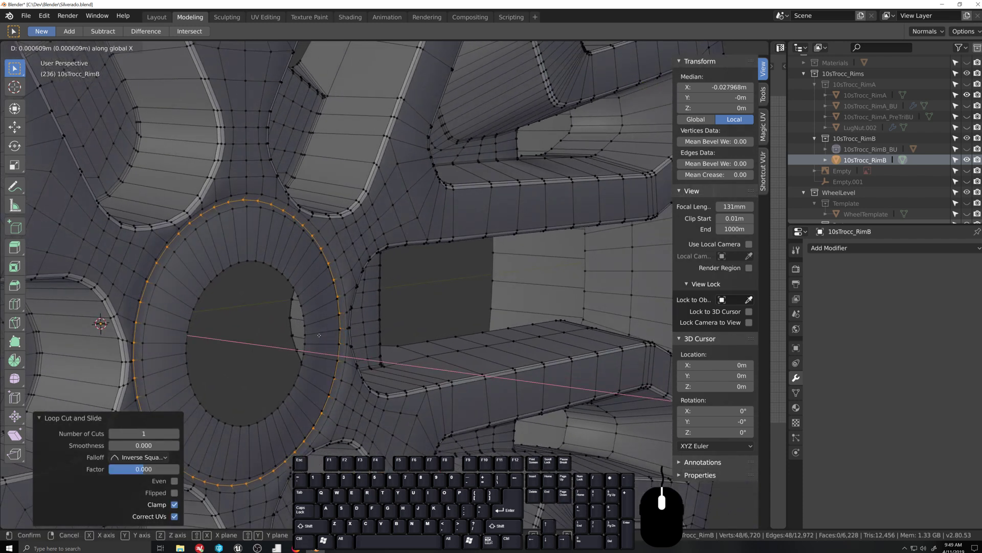
Step: Move the new edge loop around the hub hole about 0.0019 m along X and mark it sharp
click(313, 334)
key(q)
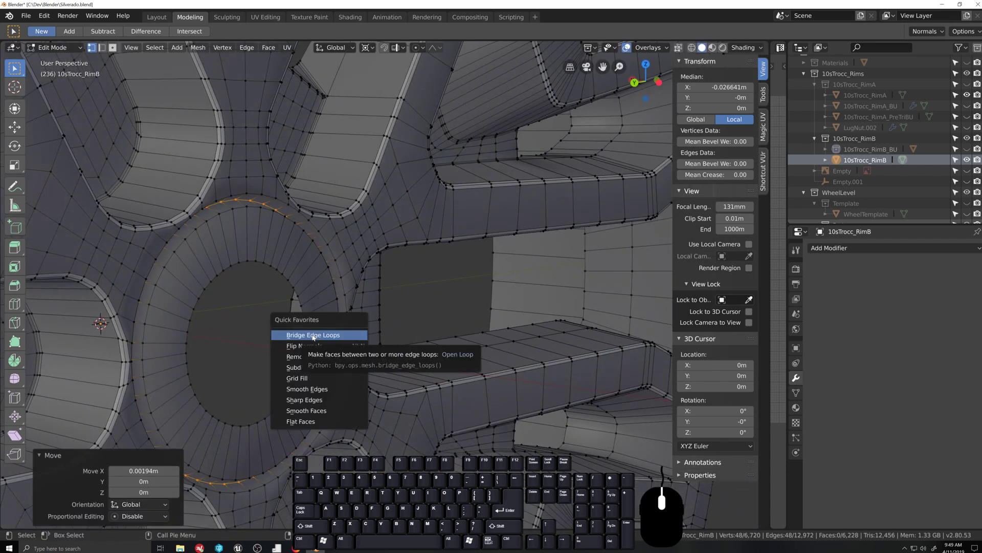
click(328, 402)
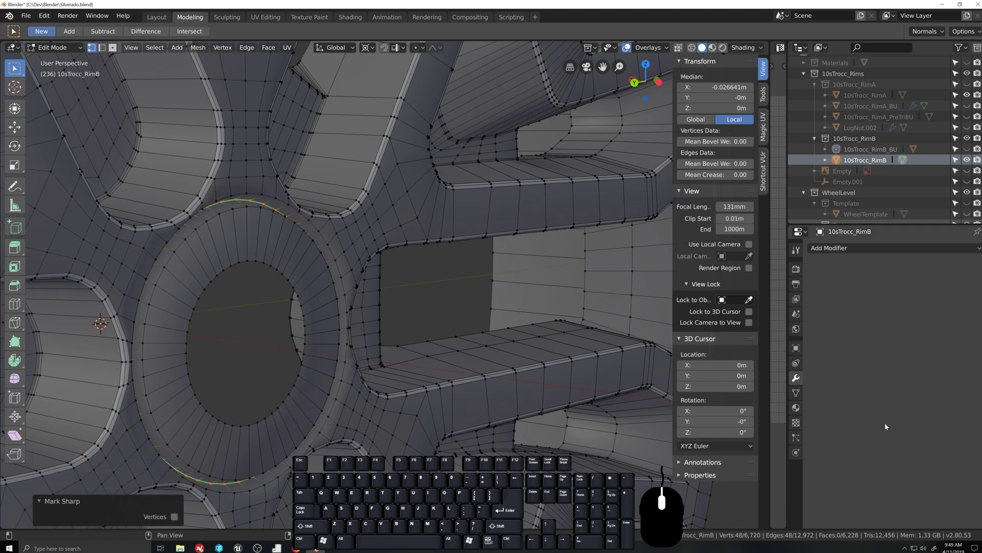
Step: Enable Auto Smooth in the rim mesh's normals settings and set its angle to 120°
click(796, 408)
click(795, 393)
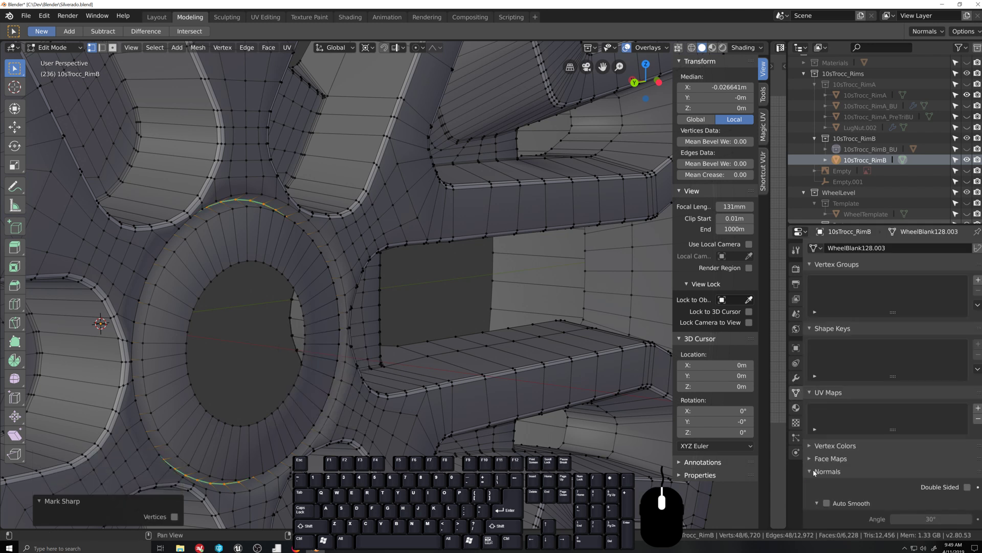
scroll(817, 476, down, 3)
click(827, 465)
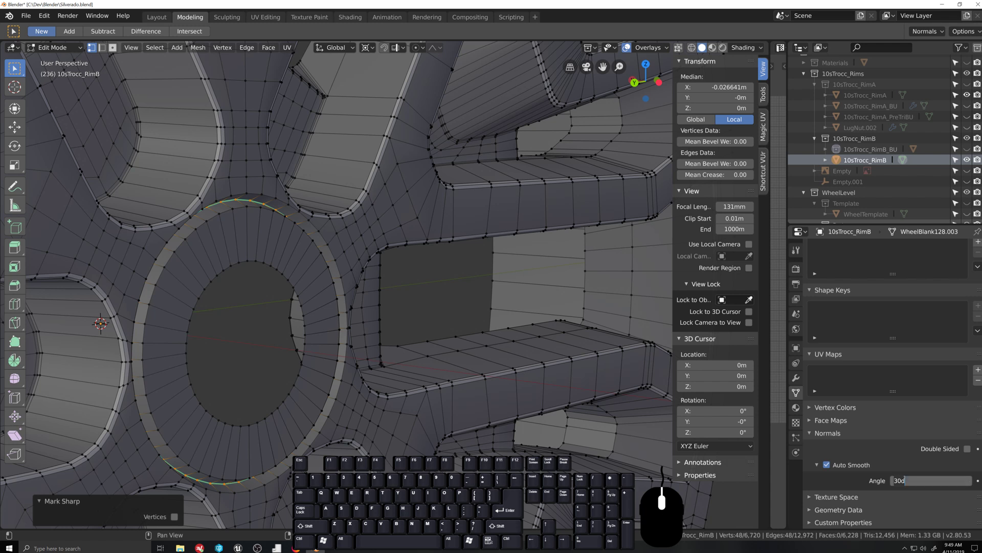
click(905, 479)
text(120)
key(Return)
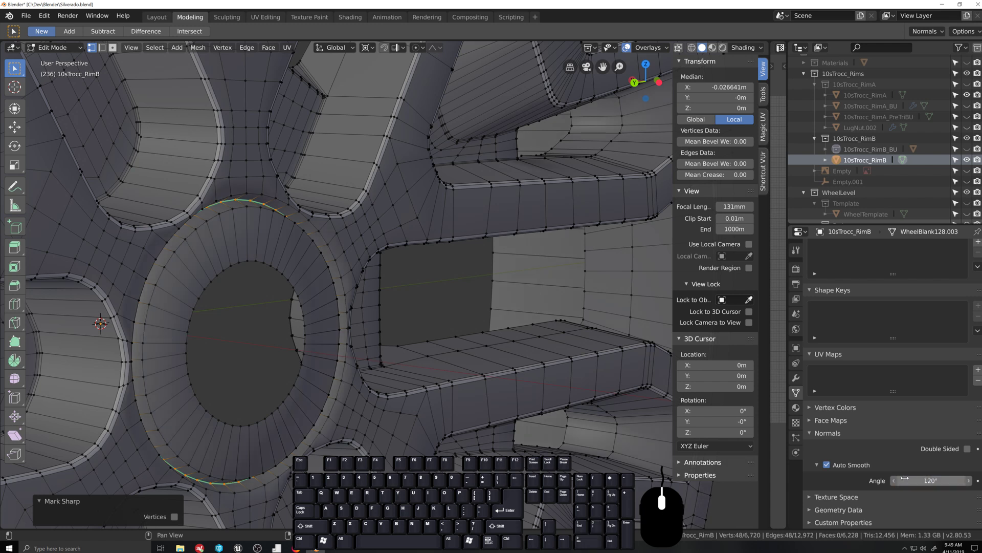
Step: Bevel the two edge loops bordering the groove around the hub hole and check the result in Object Mode
alt+click(241, 202)
alt+shift+click(240, 204)
key(ctrl+b)
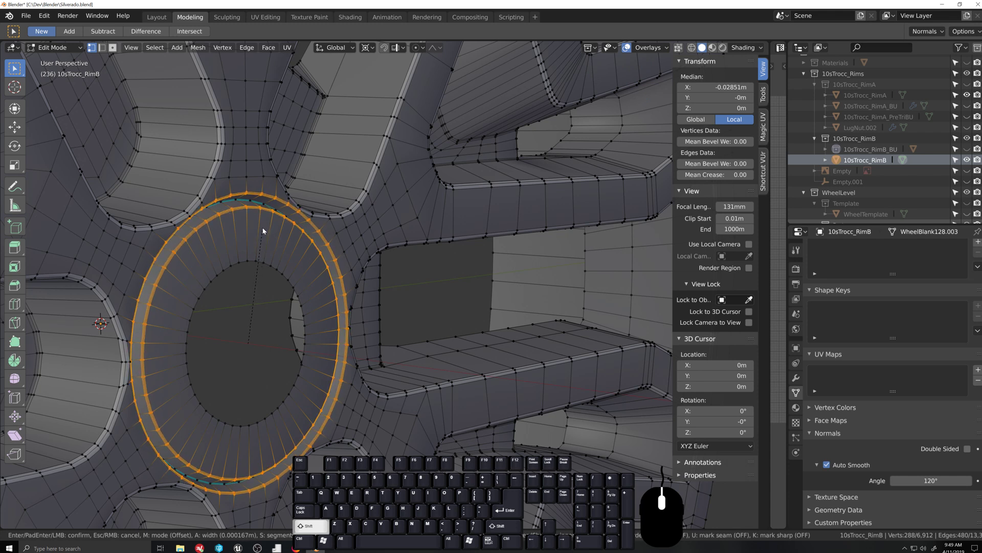
click(263, 260)
key(Tab)
scroll(263, 260, up, 3)
middle_drag(263, 261, 276, 281)
scroll(241, 262, down, 3)
key(Tab)
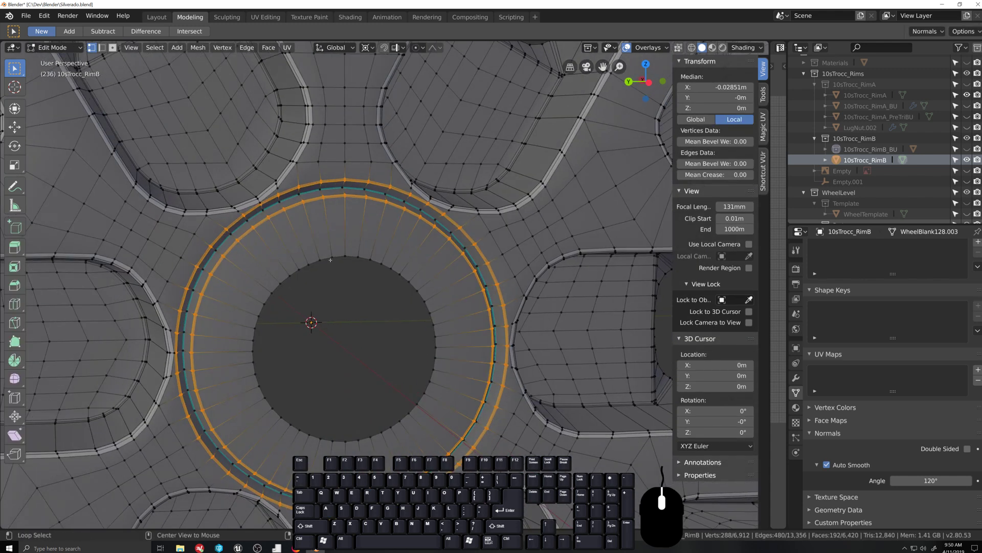
Step: Merge the hub hole's inner edge loop at its center to close the hub face
alt+click(335, 260)
key(m)
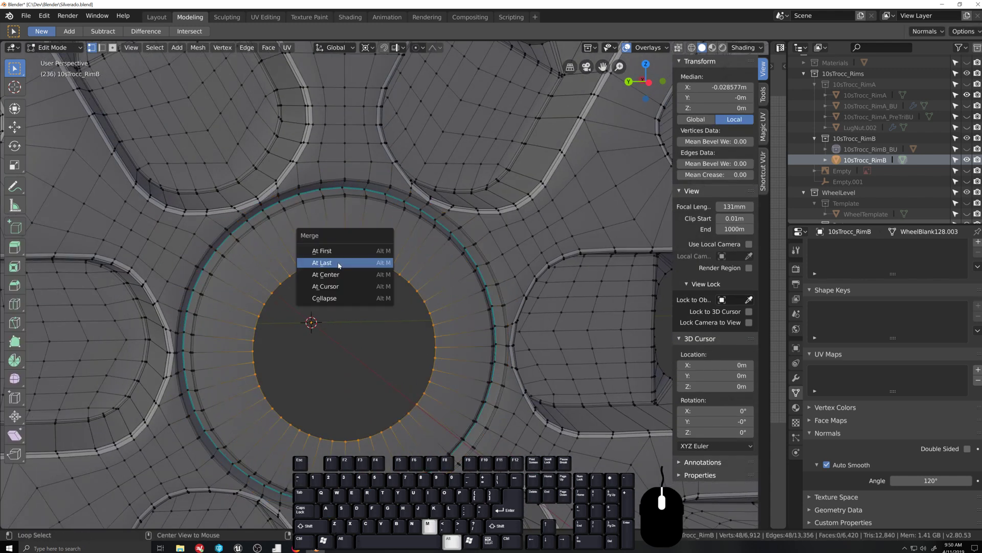
click(333, 279)
scroll(383, 331, down, 3)
key(Tab)
middle_drag(383, 331, 405, 345)
scroll(386, 345, down, 4)
scroll(407, 348, up, 5)
Step: Duplicate the outer edge loop around the hub in Edit Mode and move the copy about 0.0183 m along X
key(Tab)
scroll(404, 342, up, 4)
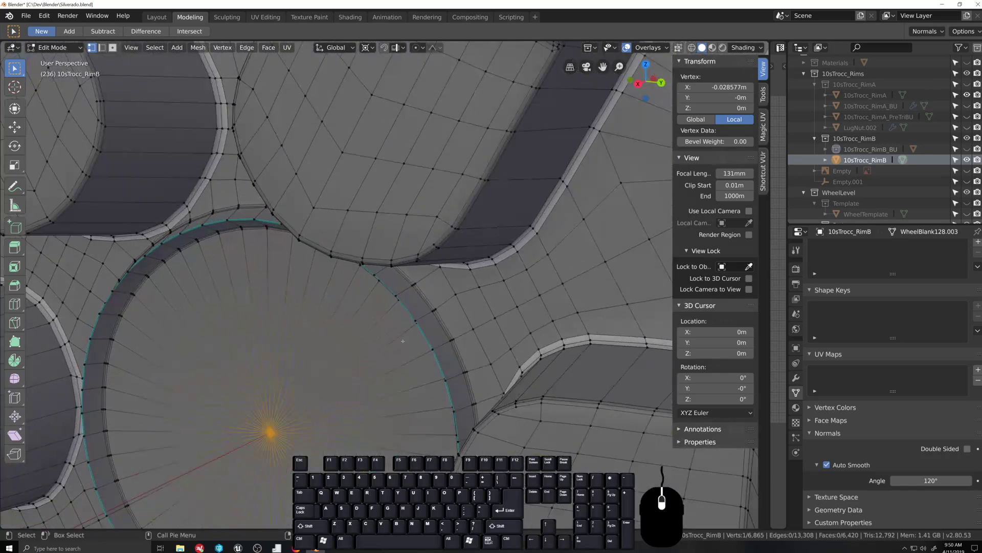
alt+click(423, 296)
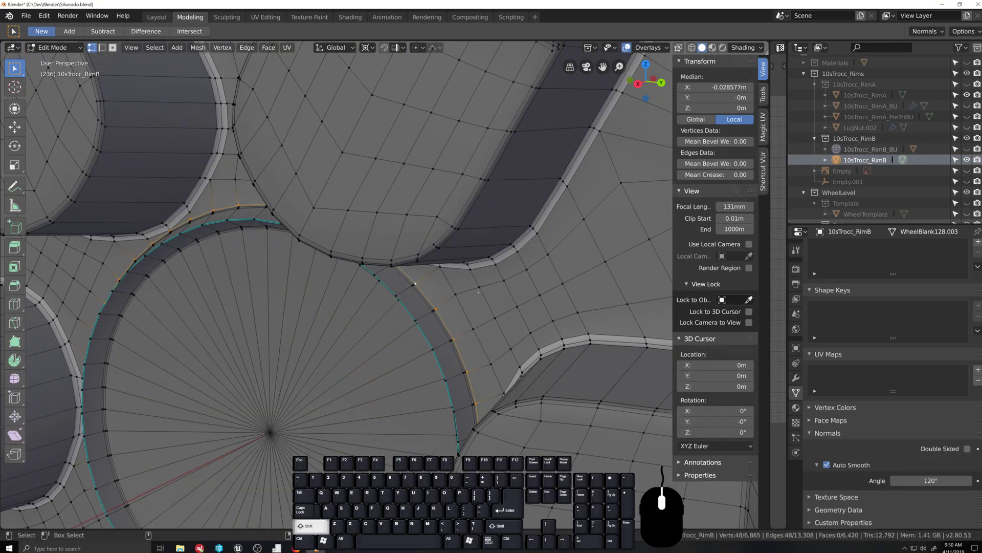
key(shift+d)
right_click(423, 295)
scroll(486, 309, down, 3)
middle_drag(486, 309, 470, 322)
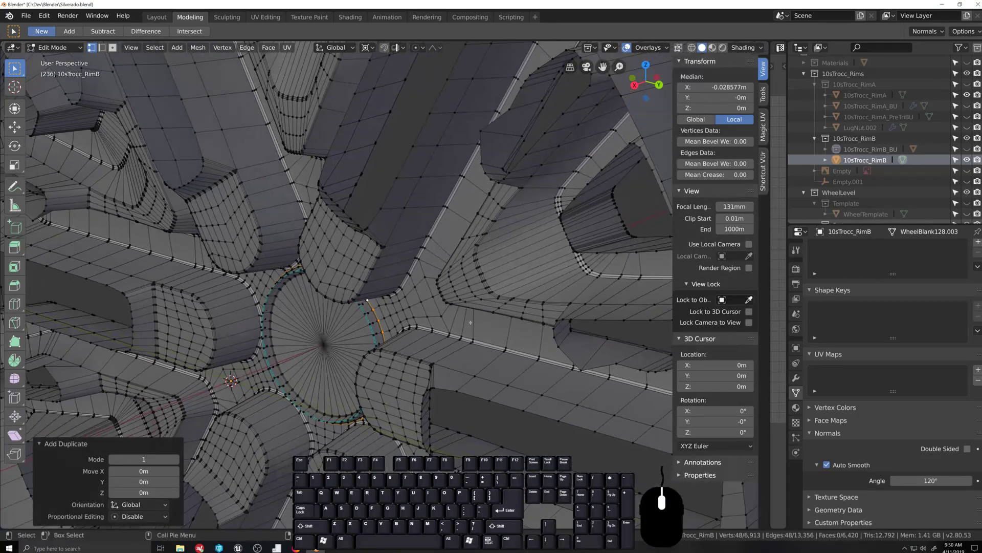
key(g)
key(x)
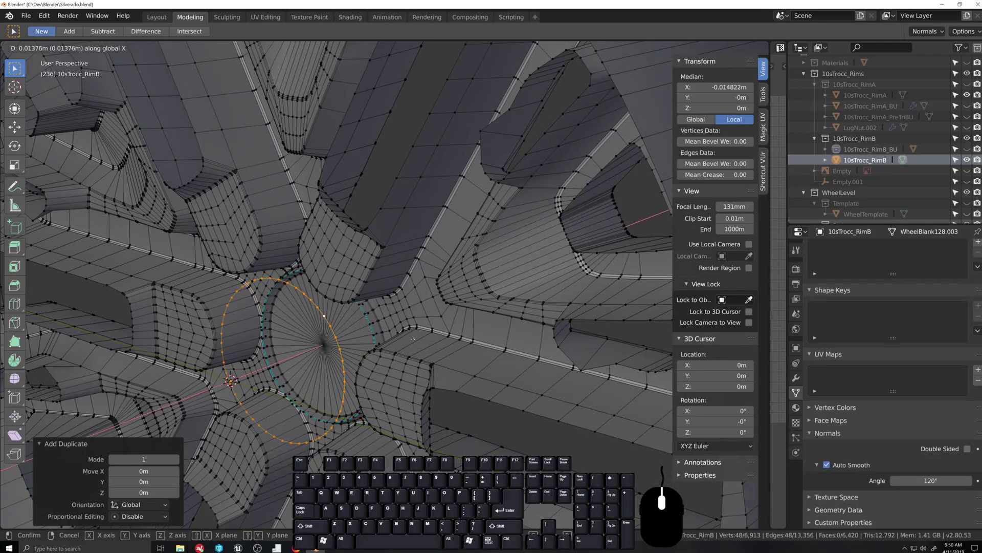
click(403, 343)
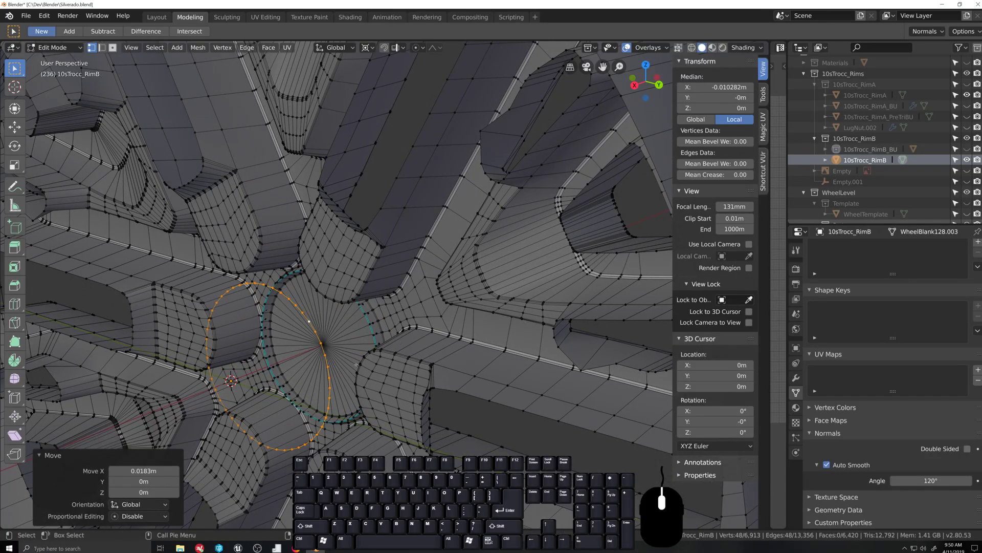
Step: Scale the duplicated loop uniformly by about 2 and move it about 0.0082 m along X
key(s)
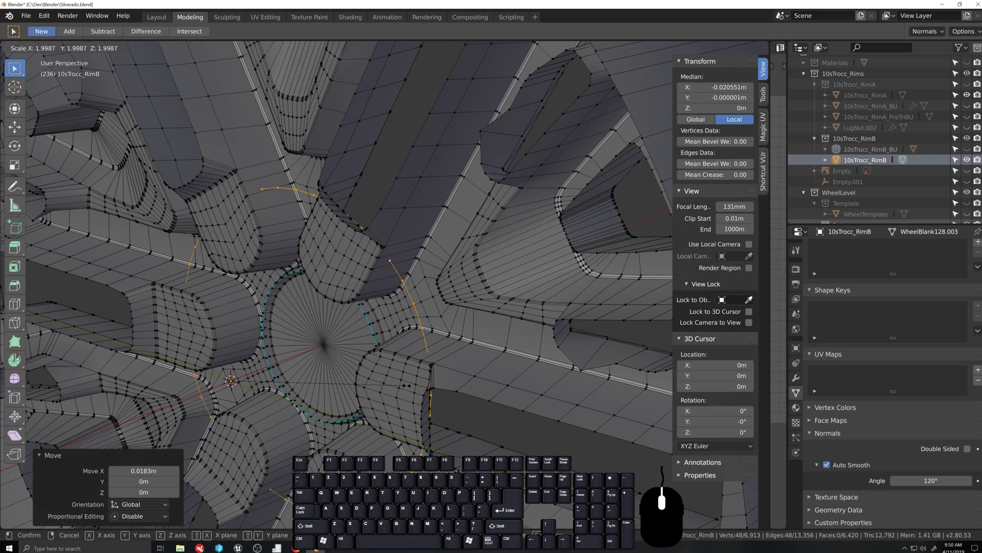
click(414, 357)
key(g)
key(x)
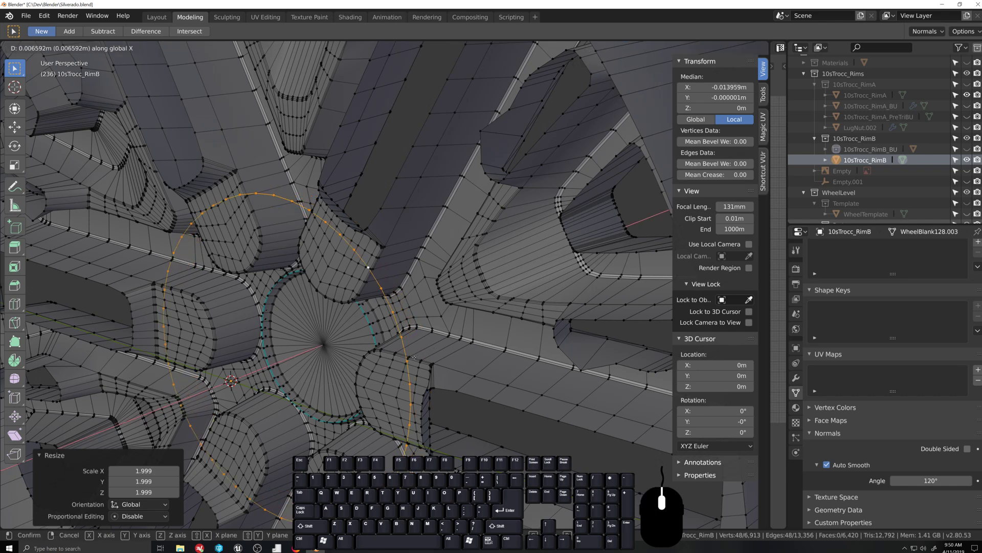
click(409, 357)
Step: Scale the loop by about 1.085 in Y and Z only, and extrude it along X into a long hub cylinder
key(s)
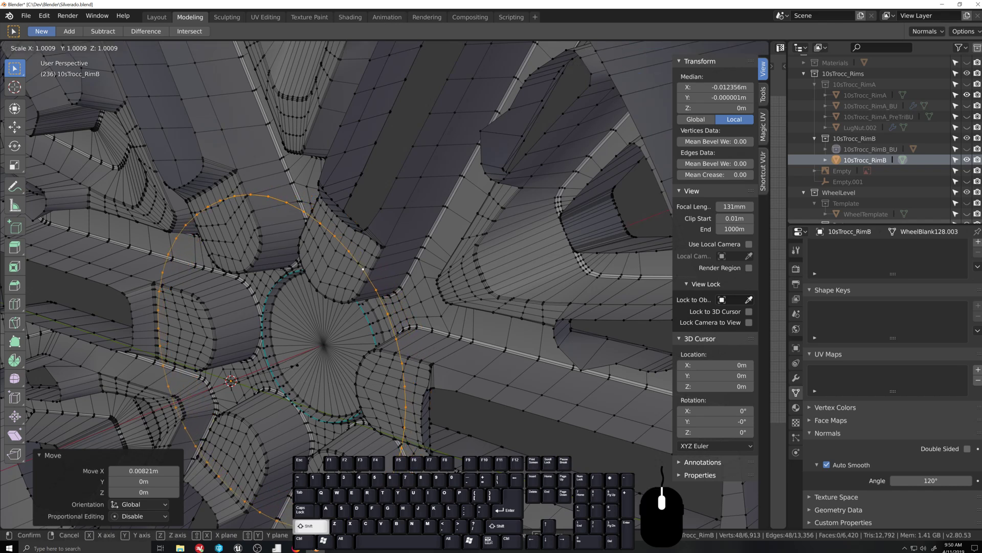
key(shift+x)
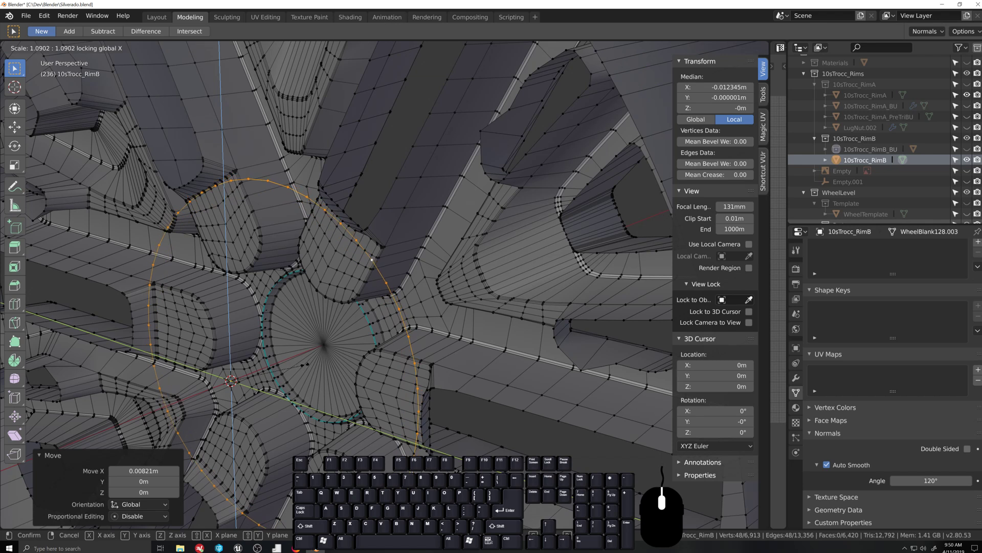
click(307, 364)
scroll(312, 360, down, 4)
key(e)
key(x)
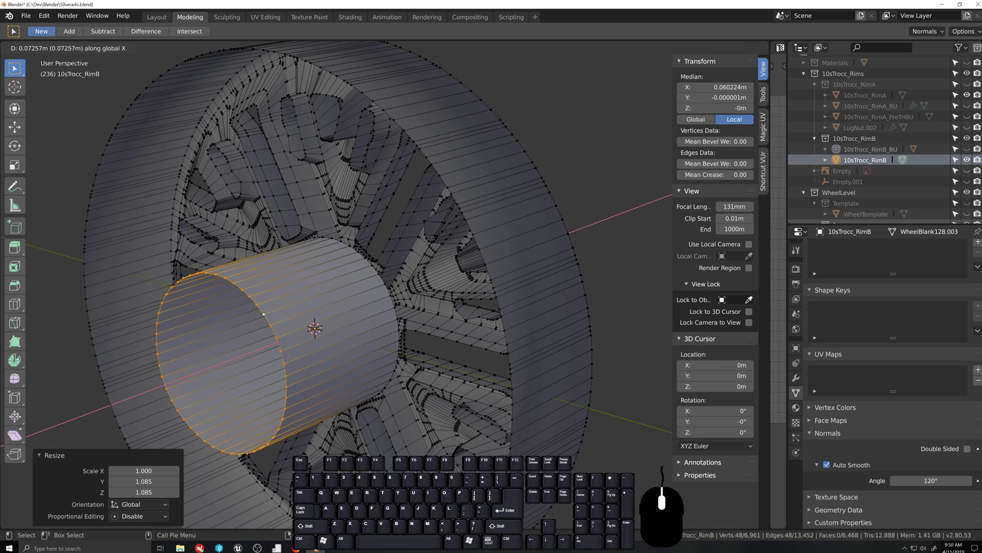
click(259, 381)
Step: Select the whole rim mesh, shade its faces smooth and make its normals consistent
key(ctrl+KP_Add)
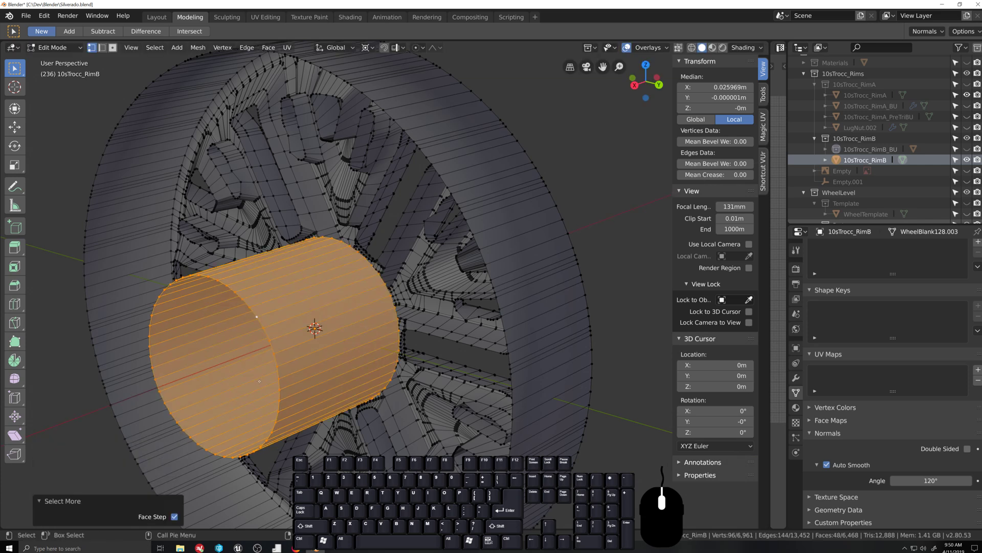
key(shift+g)
click(291, 382)
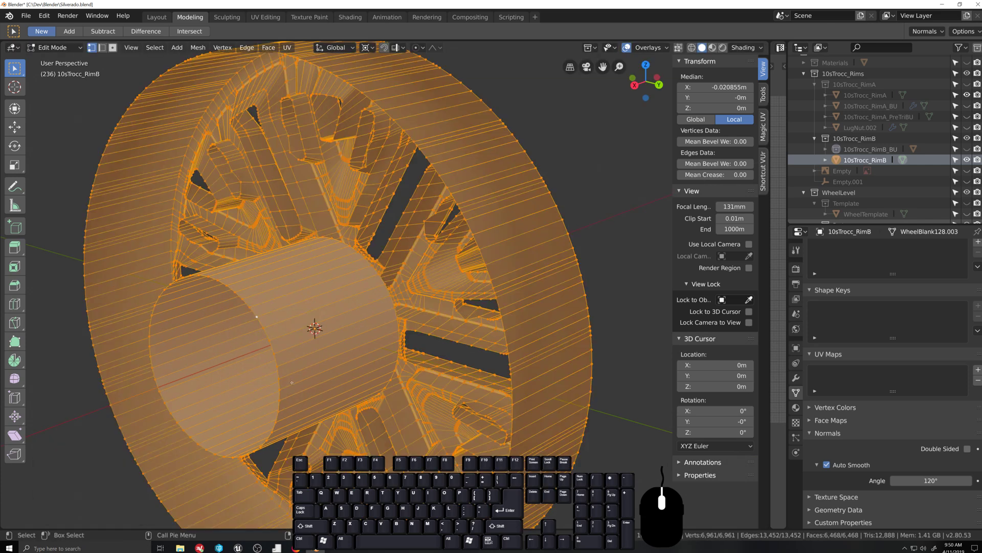
key(q)
click(302, 389)
key(shift+n)
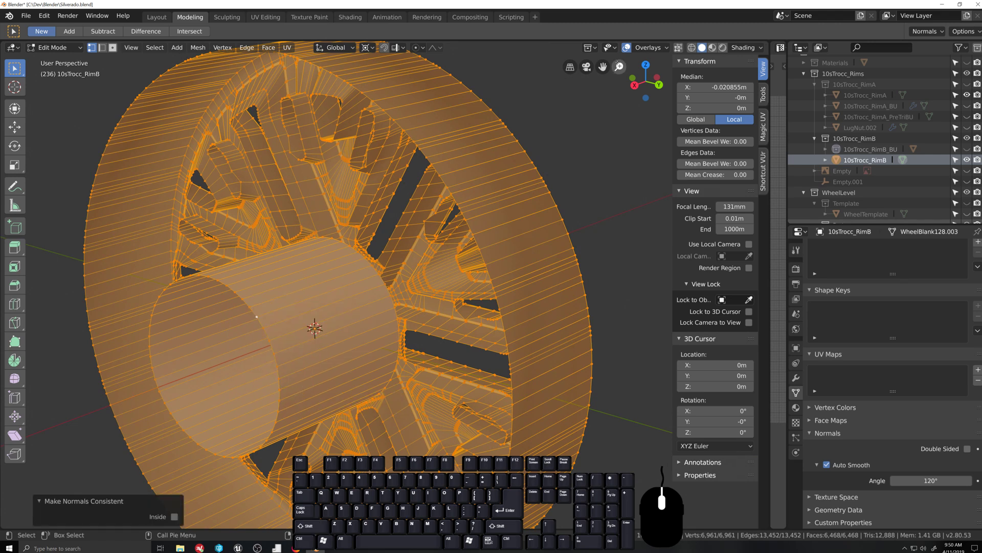
Step: Inspect the rim's normals from several angles with the Face Orientation overlay, and turn the overlay off again
click(655, 48)
click(585, 252)
key(grave)
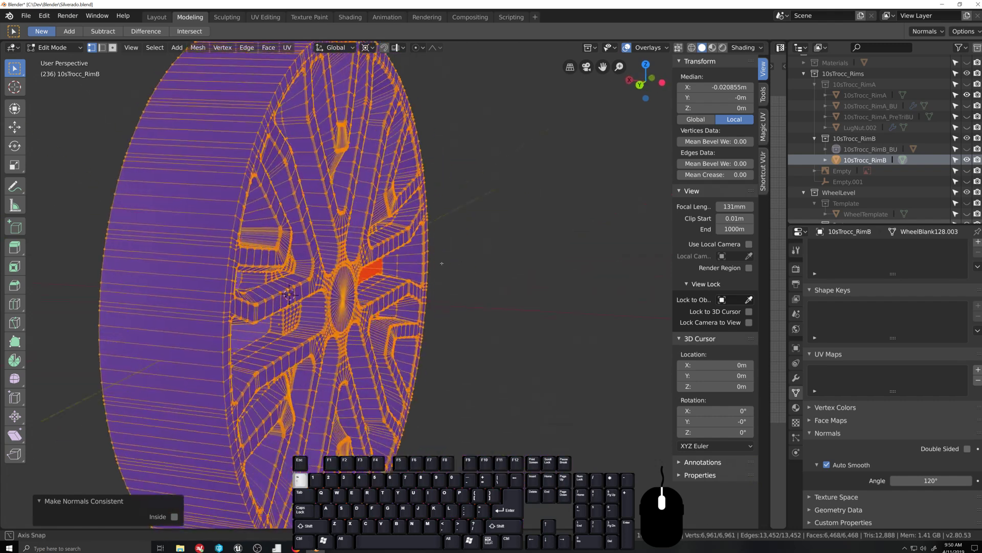
scroll(357, 287, down, 5)
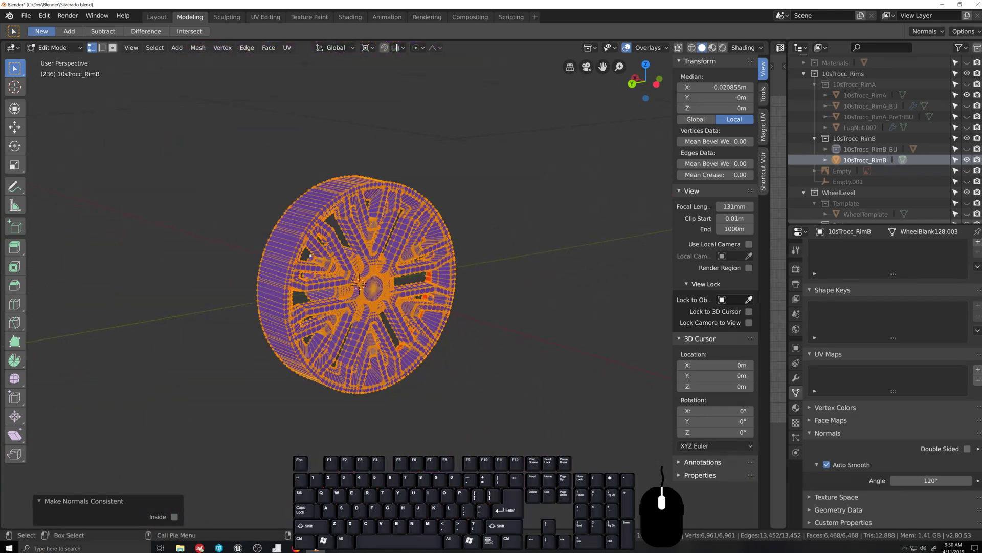
click(663, 47)
click(659, 47)
click(584, 252)
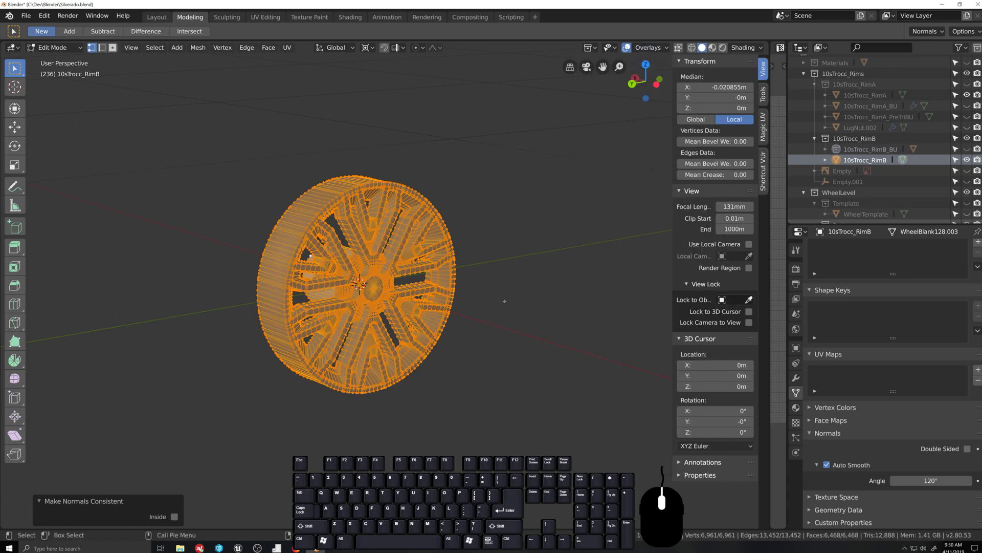
Step: Return to Object Mode, make Empty.001 and the LugNut object visible, and select the lug nut
scroll(520, 306, up, 1)
key(Tab)
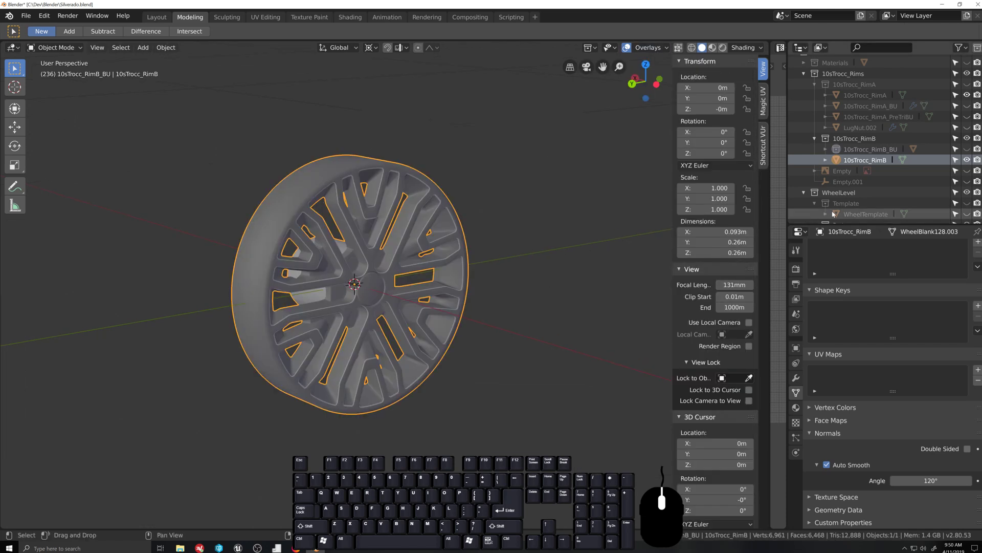
click(967, 181)
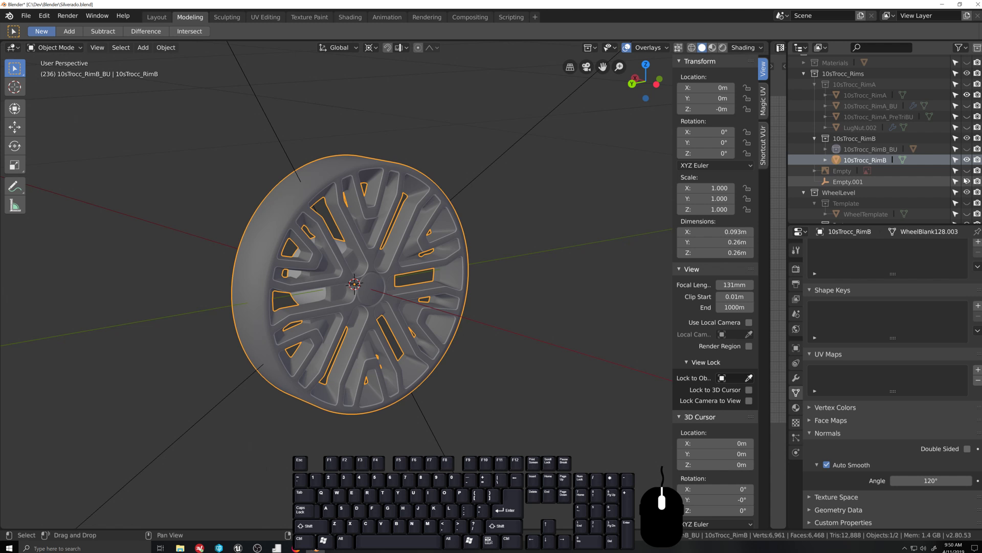
click(816, 85)
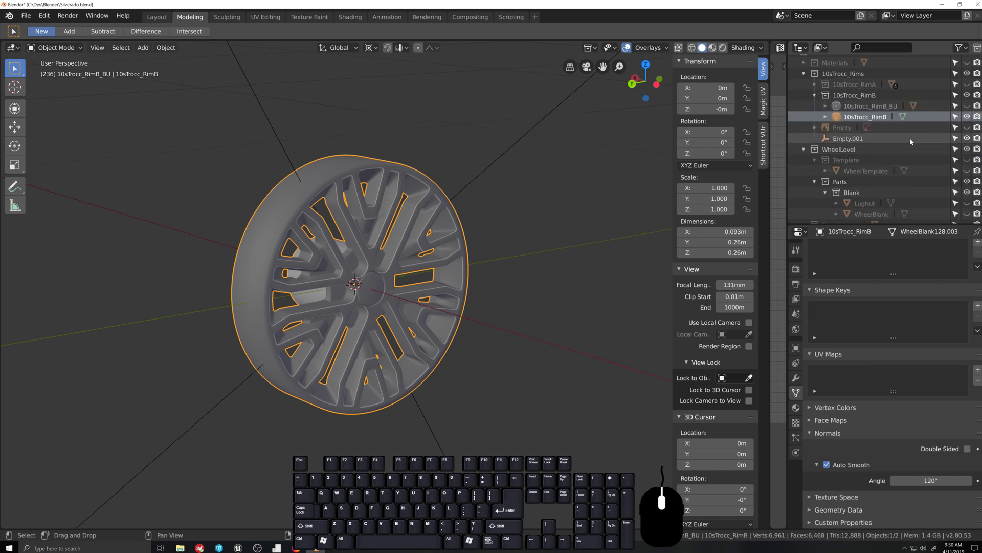
scroll(963, 200, down, 1)
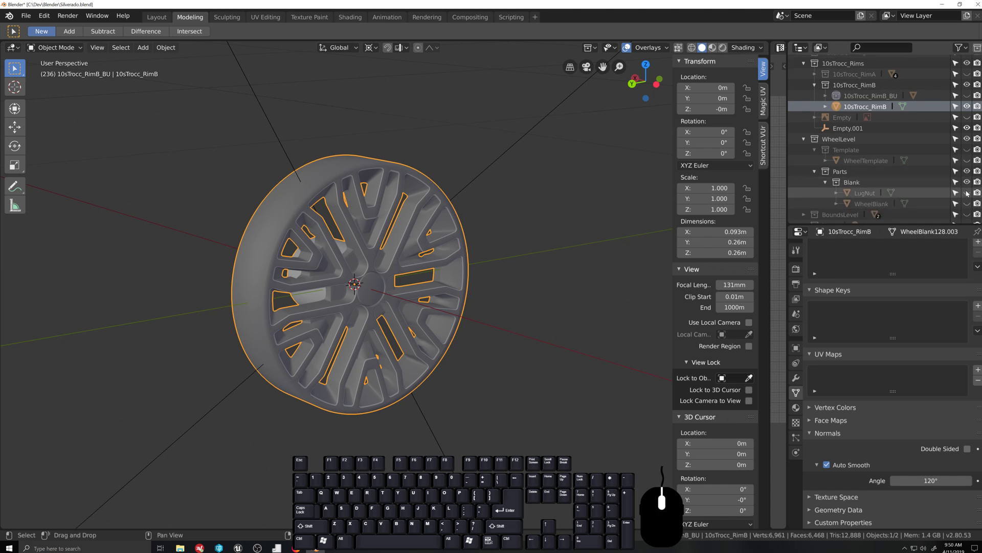
click(967, 193)
scroll(530, 252, down, 7)
click(519, 255)
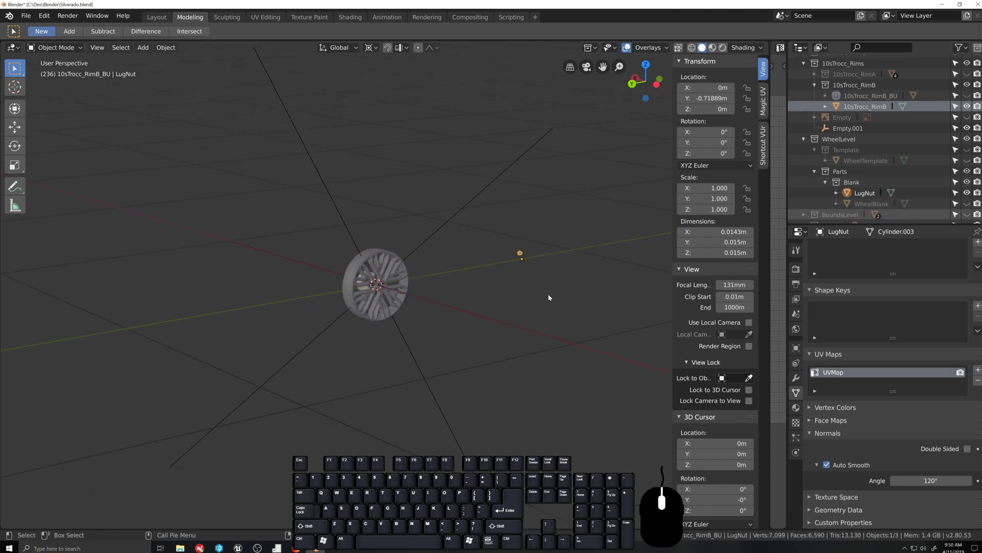
Step: Duplicate LugNut in place and move the copy into the 10sTrocc_RimB collection
scroll(553, 297, up, 3)
key(shift+d)
right_click(517, 294)
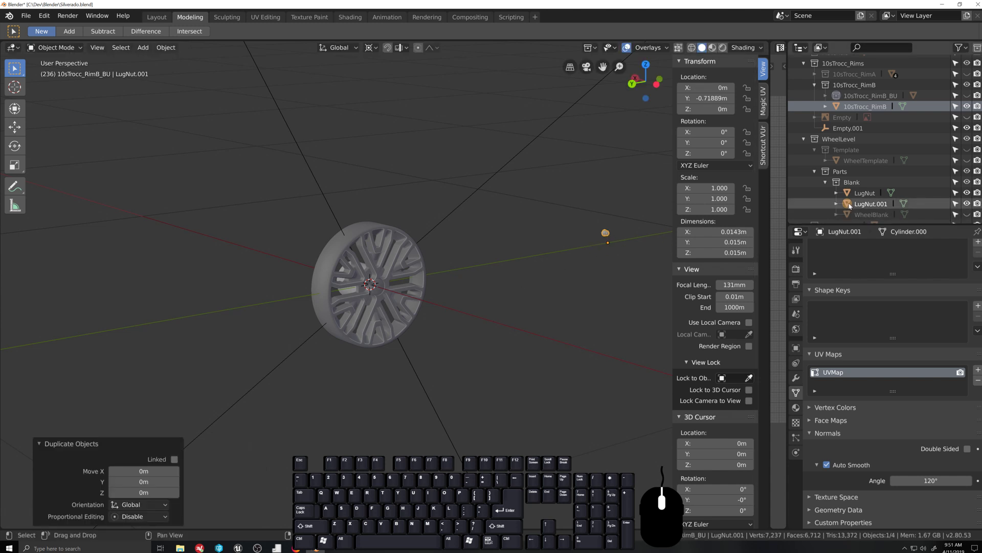
drag(849, 206, 863, 107)
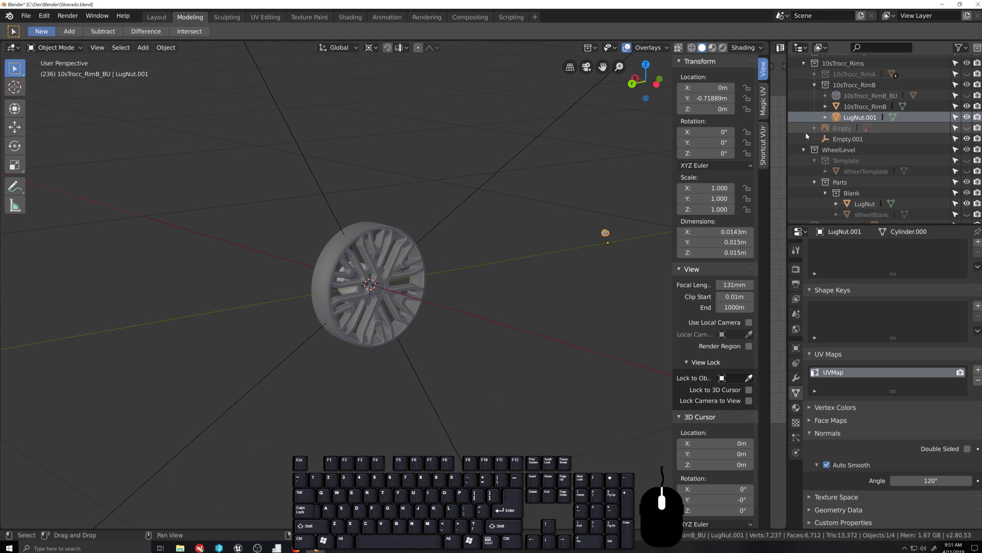
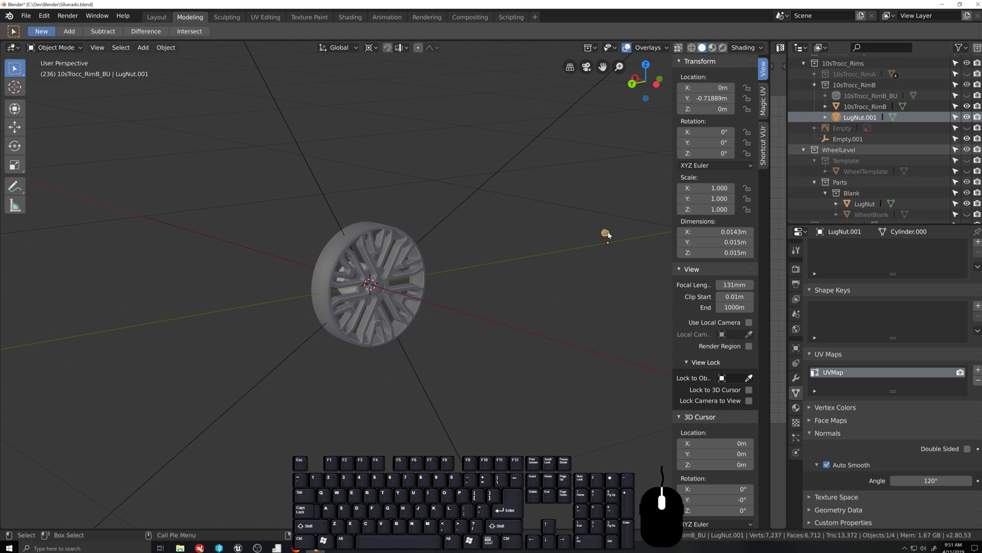
Step: Hide the original LugNut and set the Y location of the LugNut.001 copy to 0 m
click(965, 204)
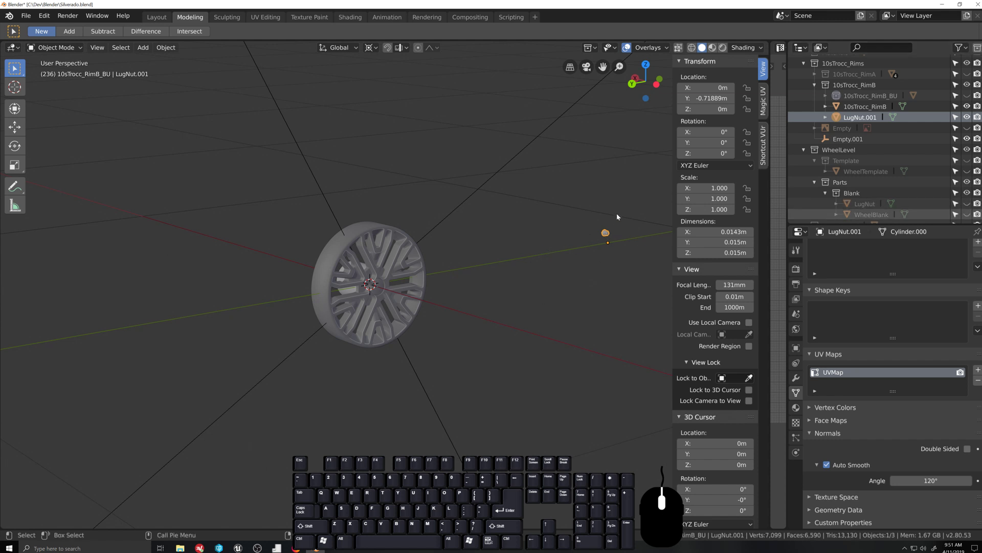
click(605, 235)
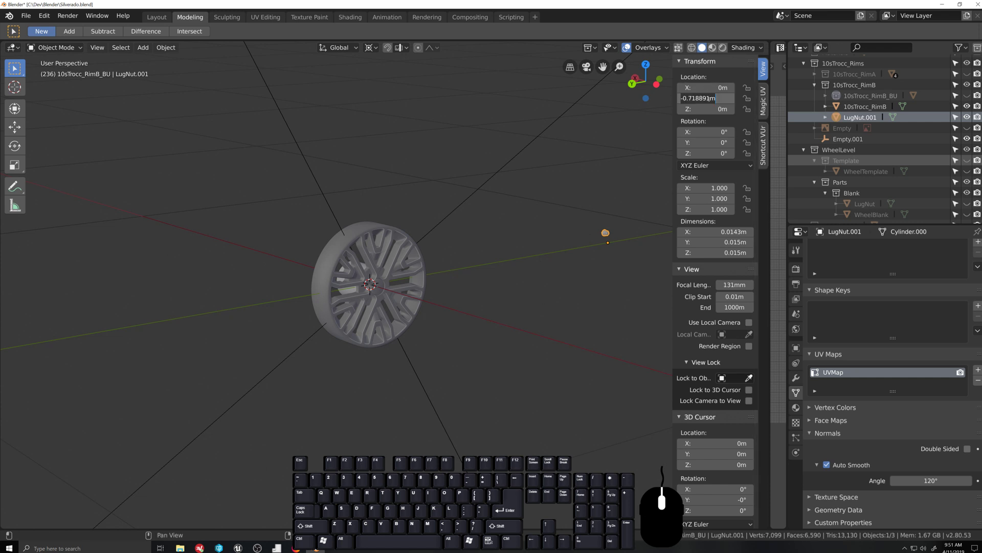
text(0m)
key(Return)
scroll(336, 369, up, 6)
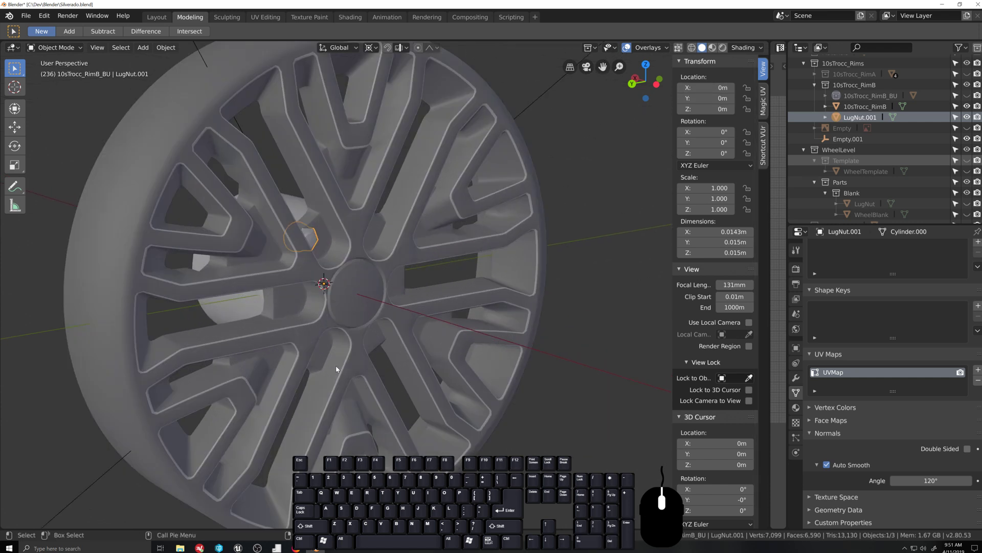
Step: In Edit Mode, move LugNut.001's mesh about -0.00526 m in Y and -0.00132 m in Z into the spoke pocket
key(Tab)
middle_drag(336, 369, 283, 348)
scroll(273, 284, up, 4)
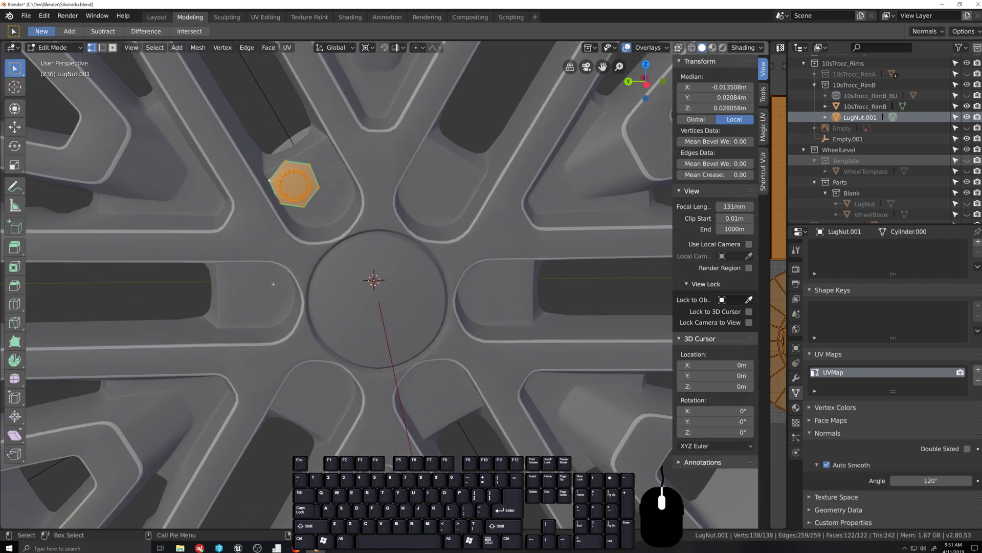
key(ctrl+KP_3)
key(g)
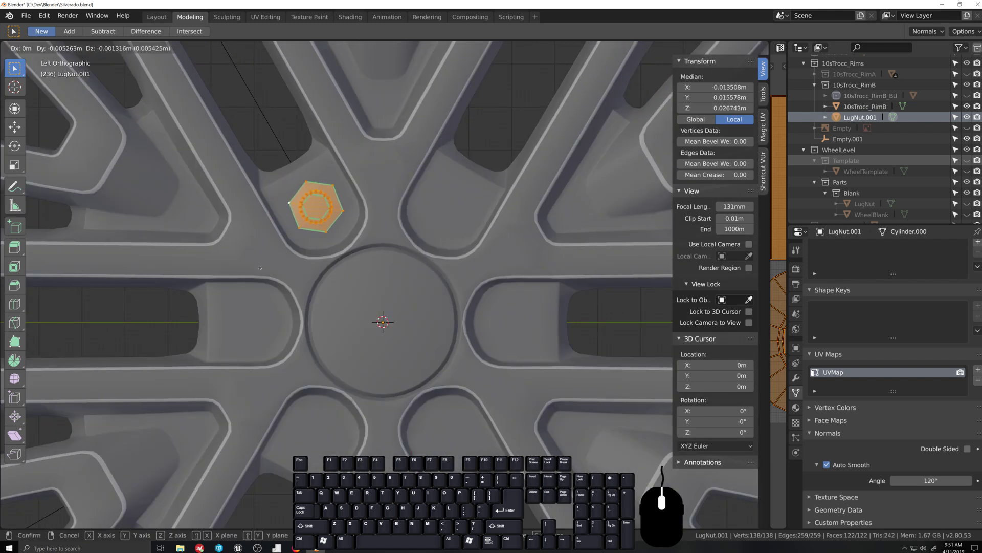
click(260, 267)
Step: Move the lug nut's mesh about -0.00809 m along X so that it protrudes from the spoke pocket
middle_drag(260, 268, 240, 287)
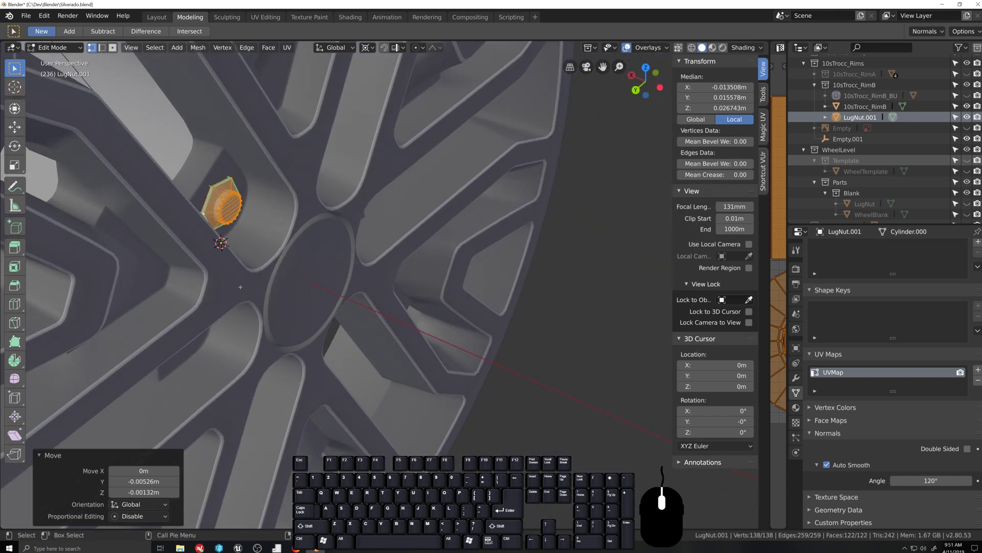
key(g)
key(x)
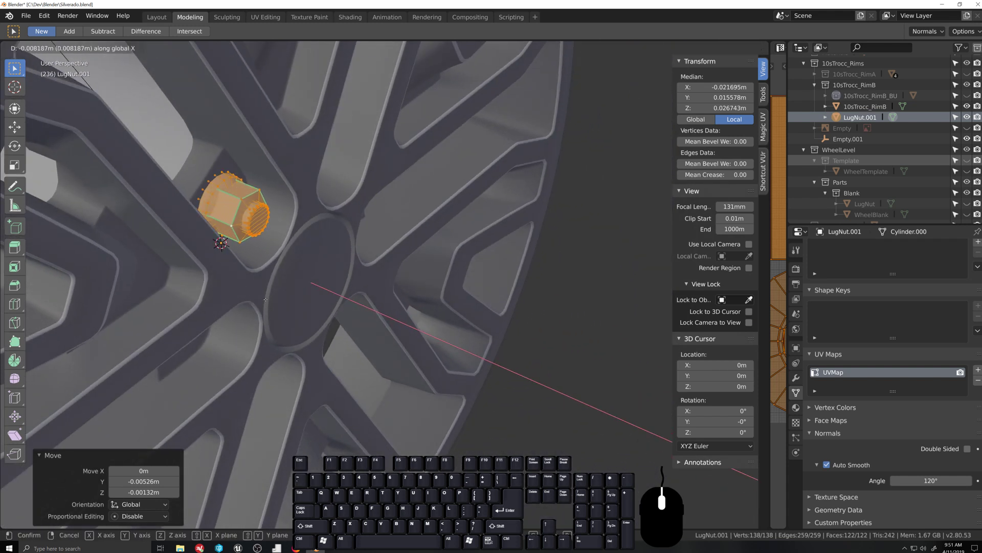
click(265, 301)
scroll(264, 301, down, 3)
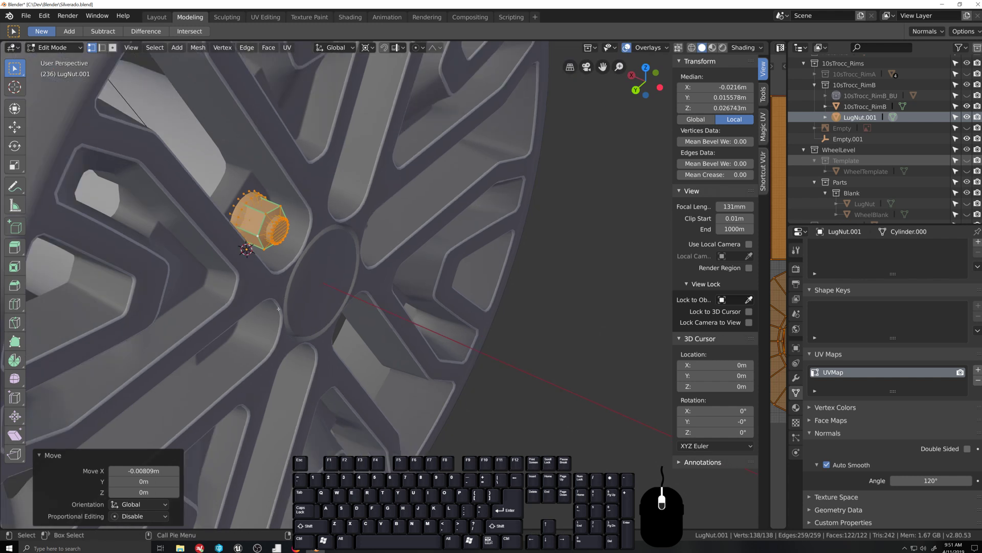
Step: Return to Object Mode and add an Array modifier with a count of 6 to LugNut.001
key(Tab)
middle_drag(307, 323, 432, 300)
scroll(259, 307, down, 3)
click(796, 377)
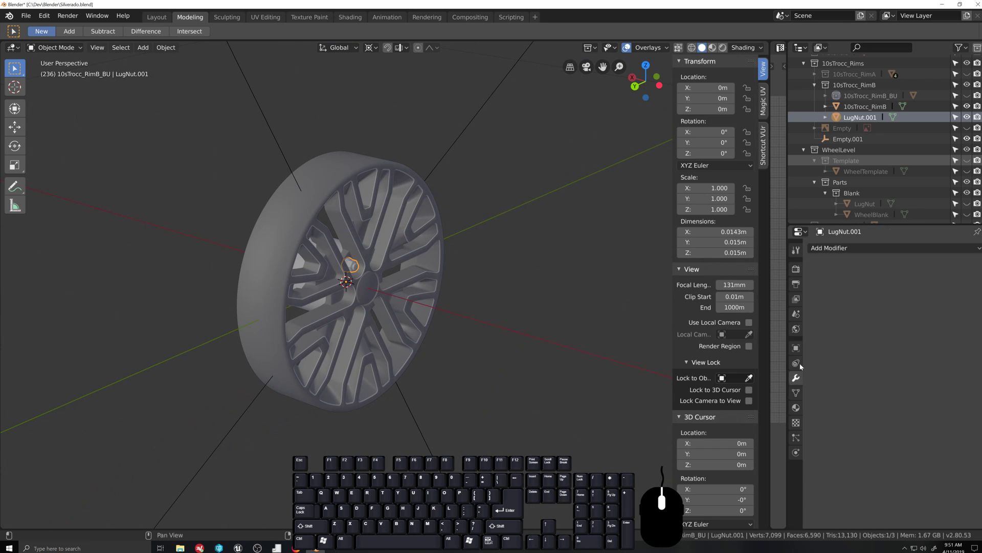
click(851, 245)
click(757, 275)
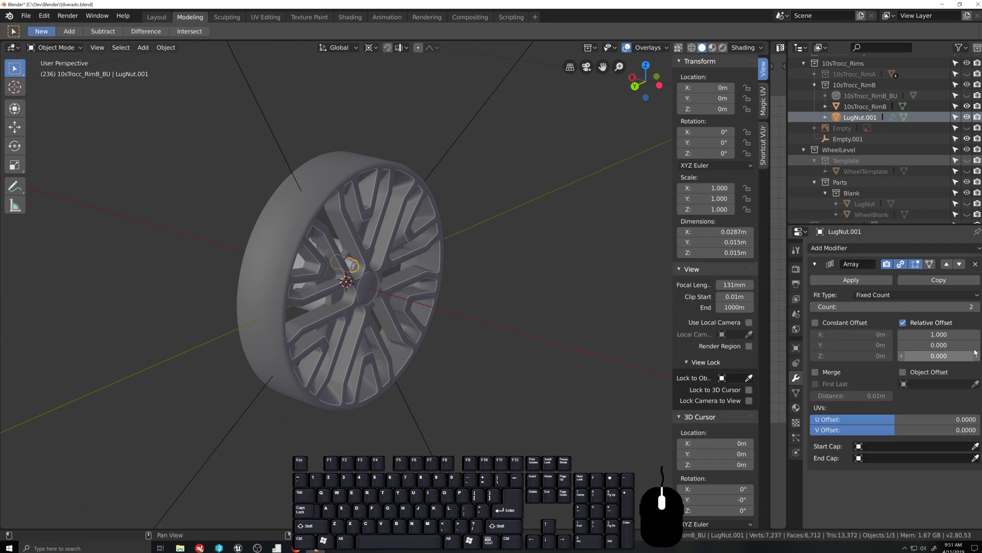
click(978, 307)
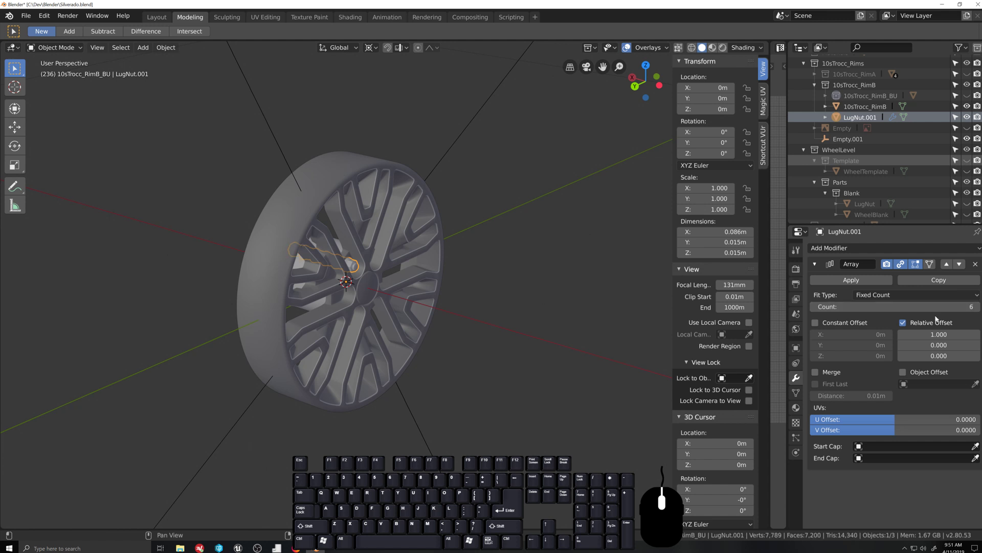
Step: Replace the array's Relative Offset with an Object Offset that uses Empty.001
click(903, 322)
click(976, 384)
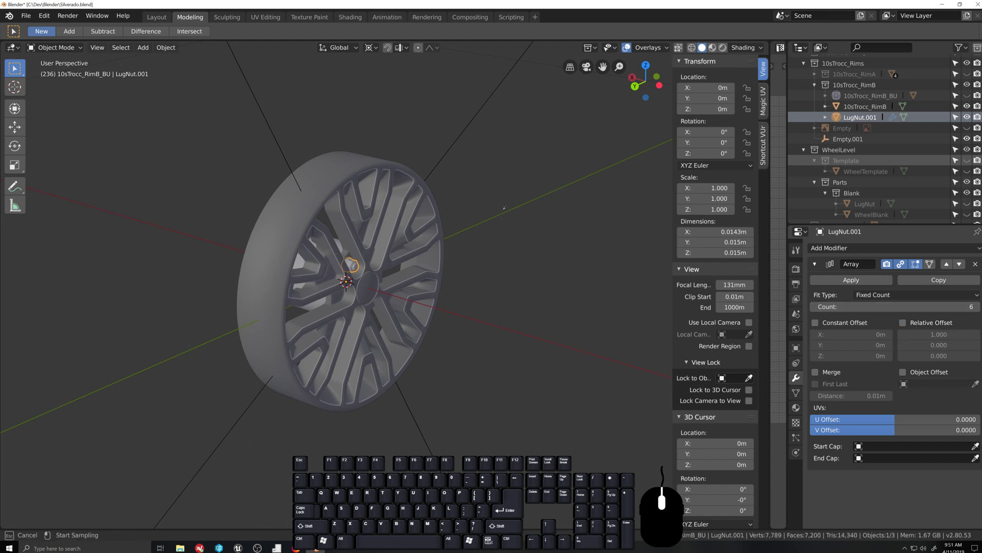
click(474, 116)
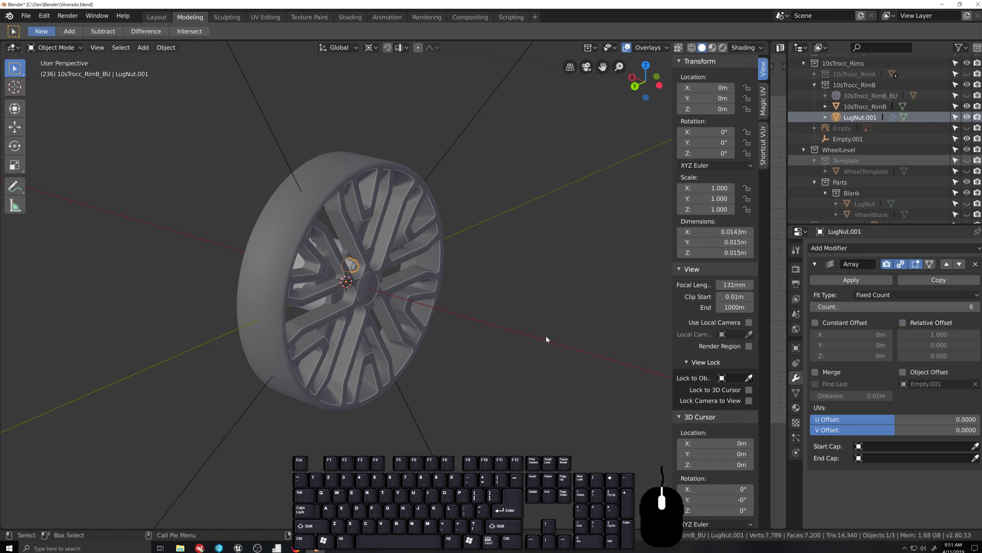
middle_drag(547, 339, 529, 333)
click(903, 373)
scroll(468, 402, up, 3)
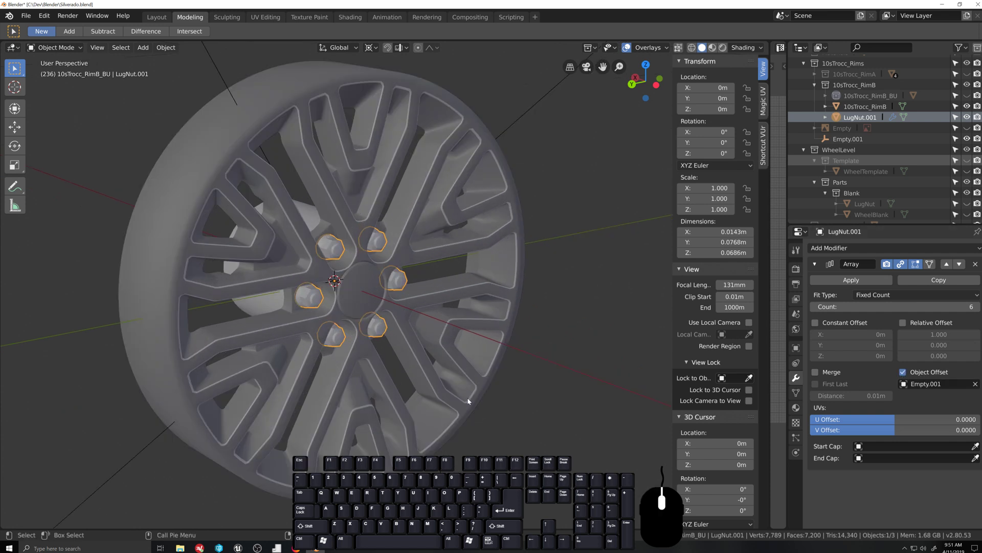
Step: Deselect the lug nuts and examine their placement from the front and the hub cylinder from behind
middle_drag(468, 402, 405, 379)
click(106, 308)
middle_drag(105, 308, 174, 358)
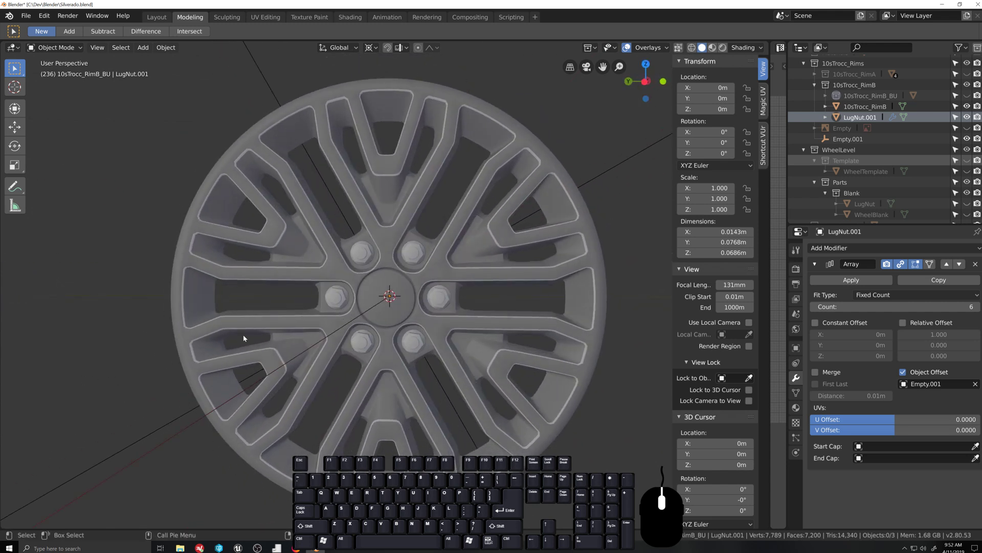
scroll(244, 334, up, 5)
scroll(249, 335, up, 3)
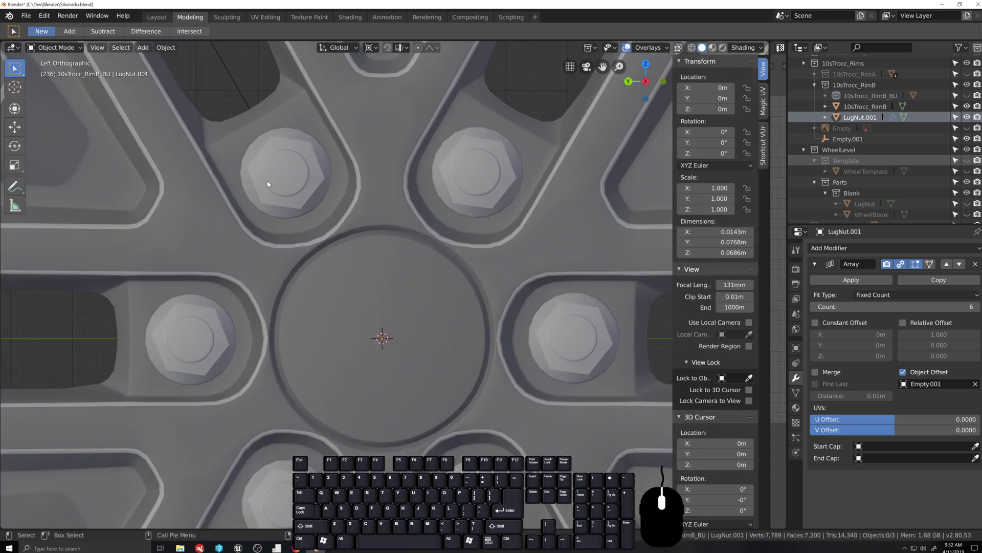
scroll(412, 309, down, 7)
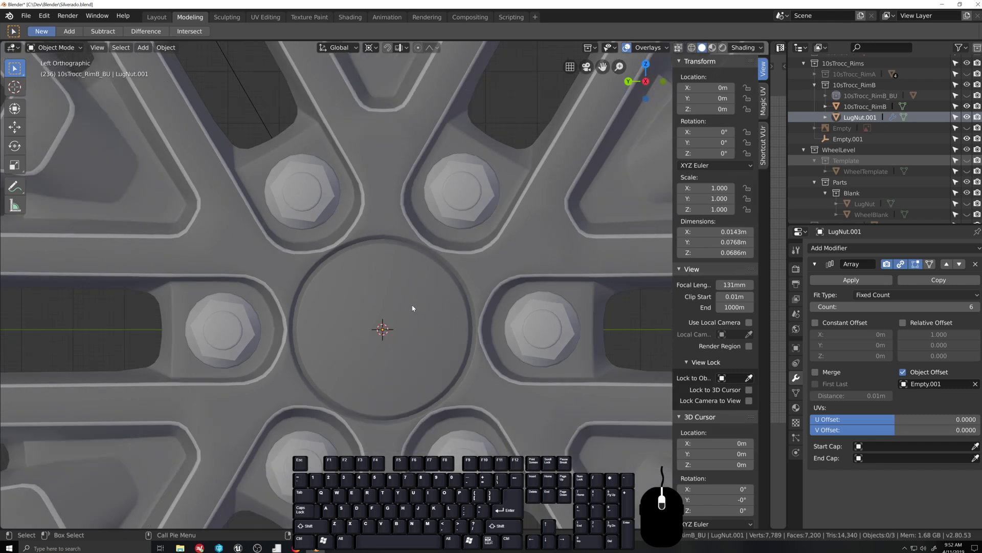
middle_drag(417, 307, 476, 330)
scroll(393, 327, up, 3)
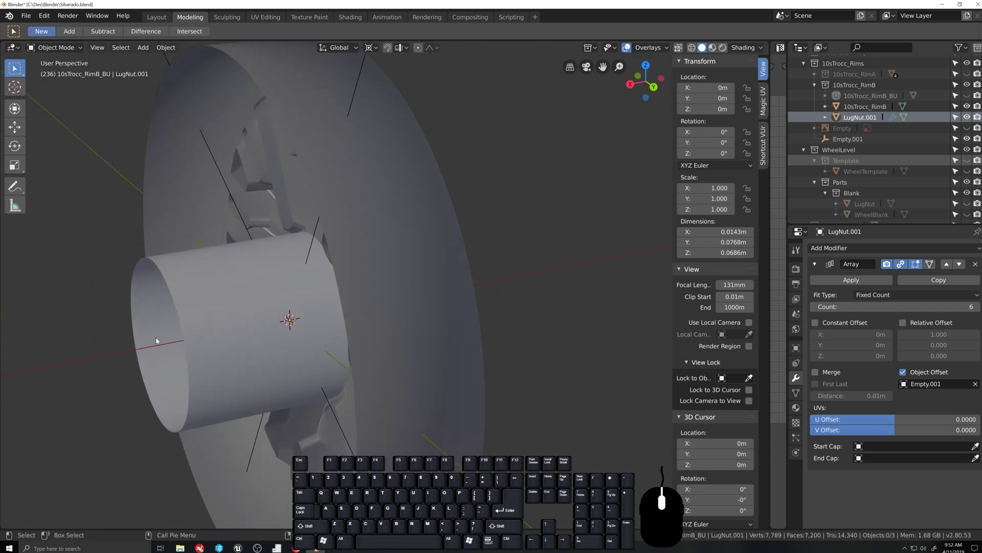
Step: Enter Edit Mode on 10sTrocc_RimB and select all faces of the inner hub cylinder by growing its open-end edge loop
click(162, 342)
key(Tab)
alt+click(188, 330)
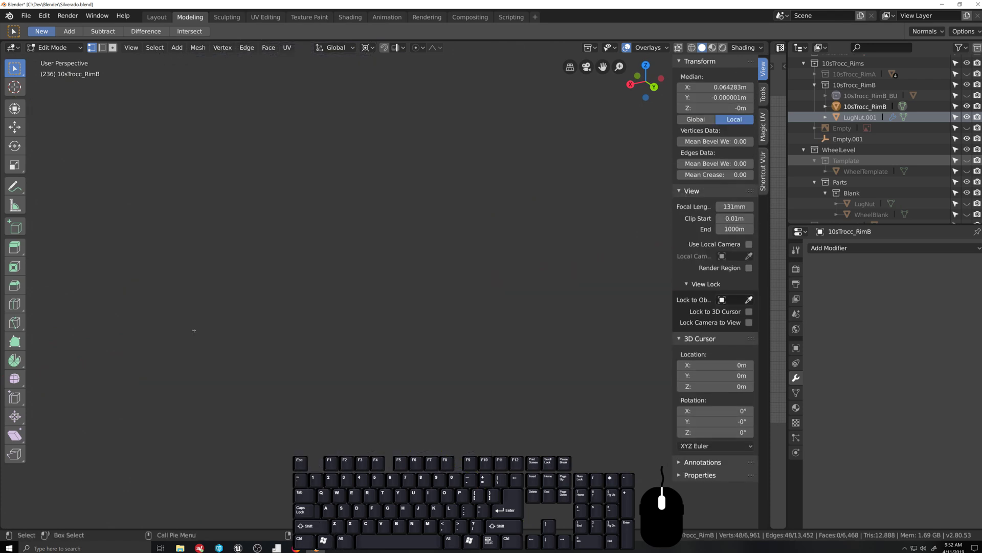
key(ctrl+z)
scroll(339, 364, down, 10)
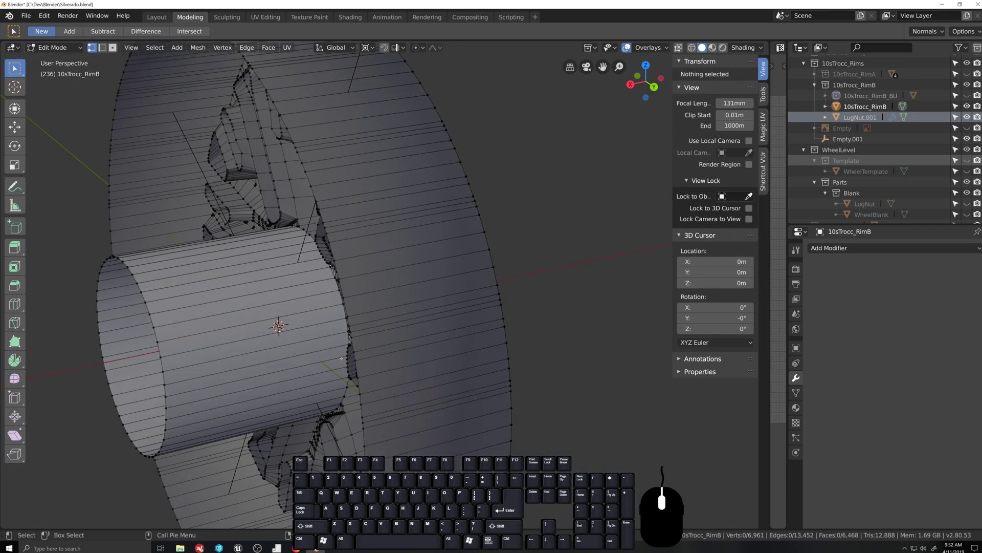
shift+middle_drag(342, 358, 349, 327)
scroll(438, 369, up, 4)
scroll(291, 317, down, 4)
scroll(291, 317, down, 1)
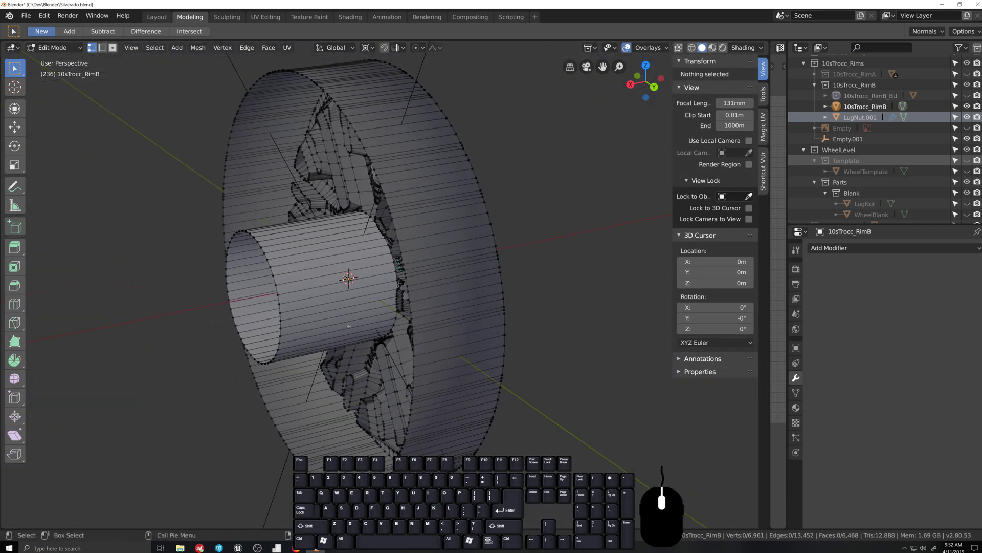
alt+click(284, 290)
key(ctrl+KP_Add)
scroll(291, 290, up, 2)
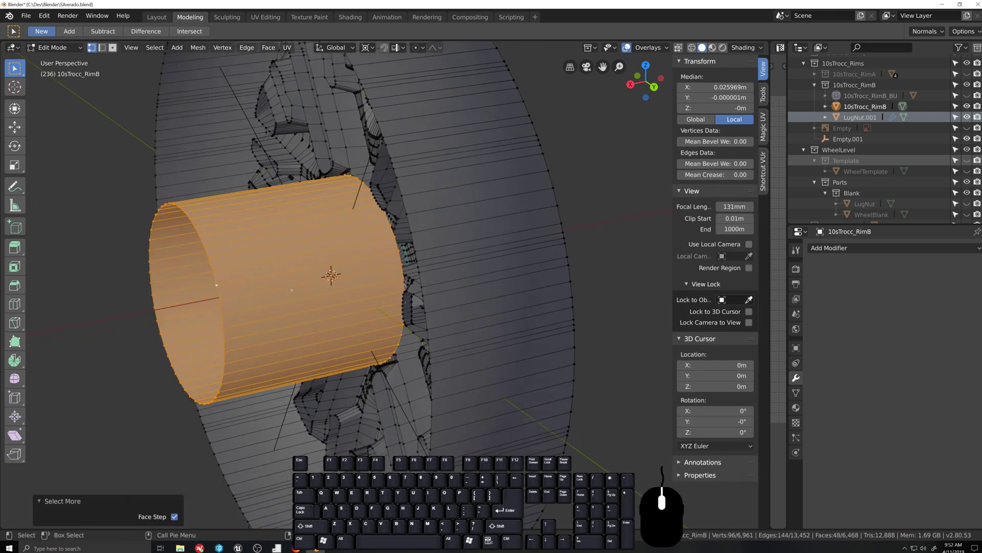
Step: Assign the Panel_2 material to the selected hub cylinder faces and clear the selection
scroll(292, 290, up, 3)
click(796, 407)
click(839, 261)
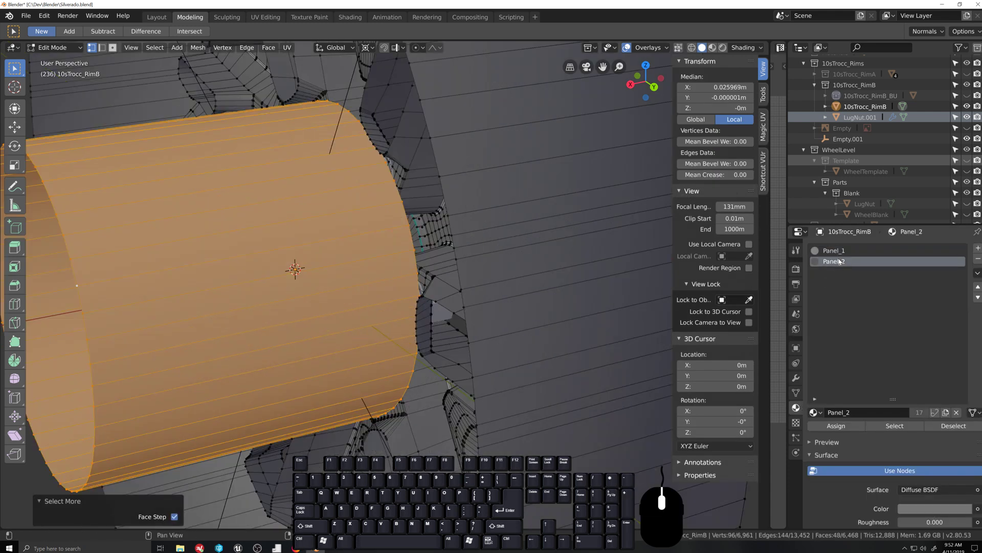
click(835, 426)
scroll(428, 372, down, 9)
key(alt+a)
Step: Return to Object Mode, select LugNut.001 and hide Empty.001
middle_drag(537, 300, 493, 323)
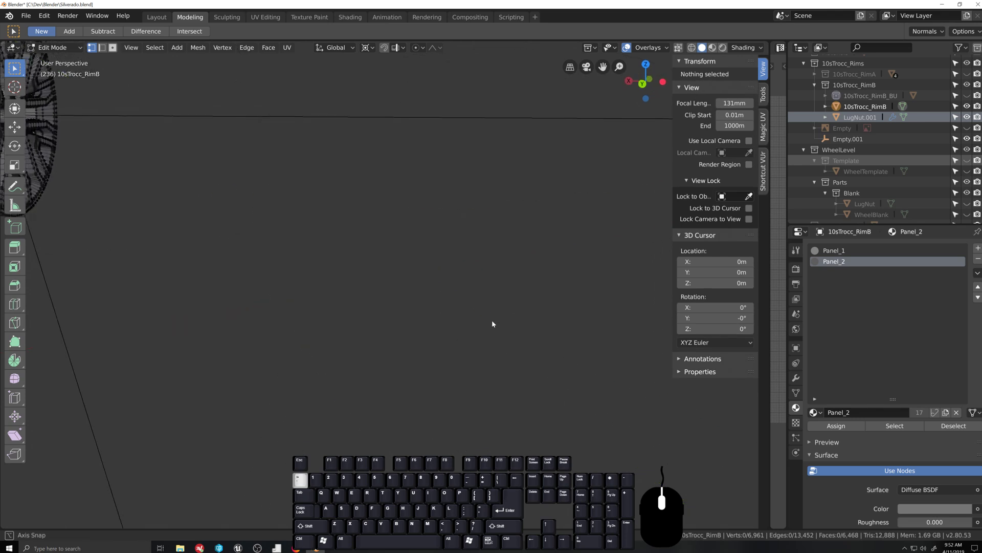
scroll(492, 322, down, 4)
click(207, 218)
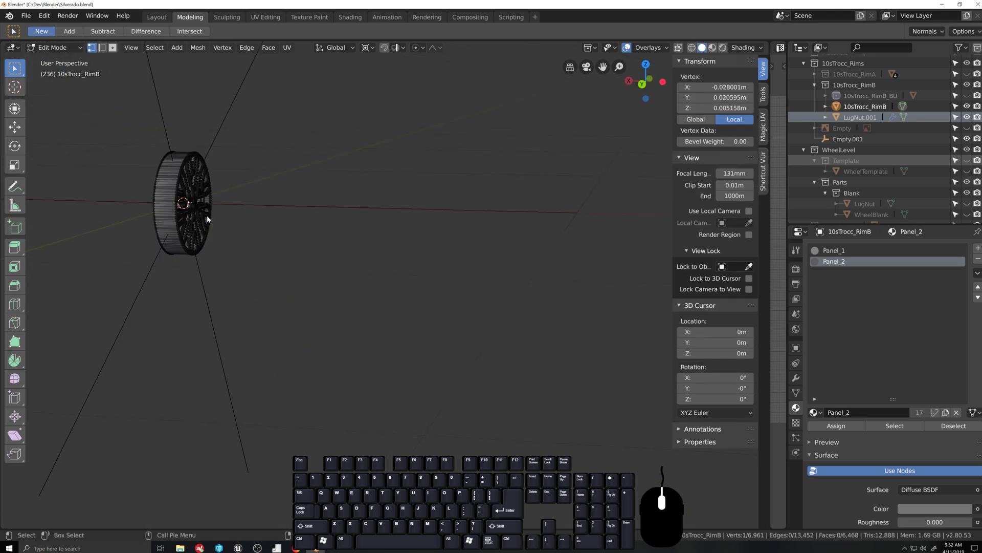
key(KP_Decimal)
scroll(218, 230, down, 20)
key(grave)
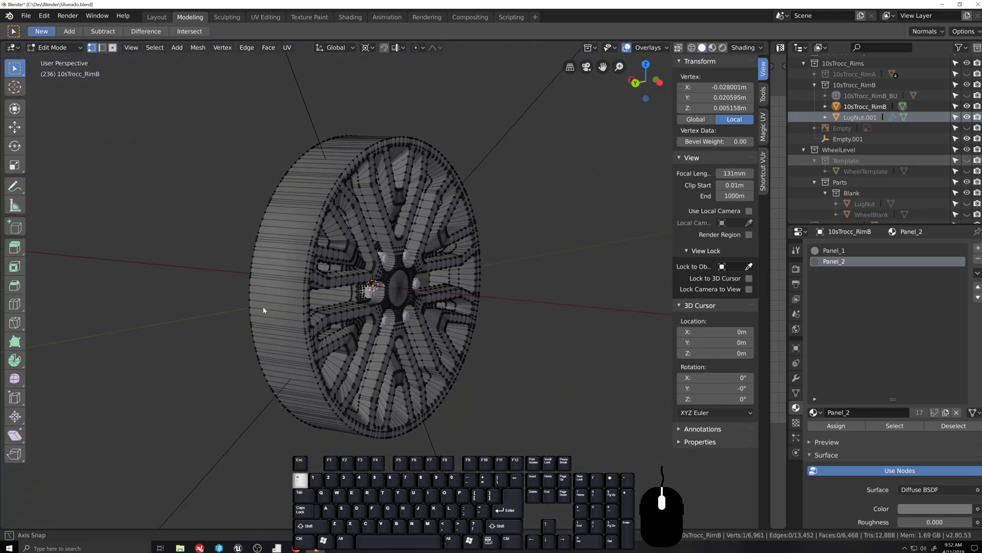
key(Tab)
click(377, 288)
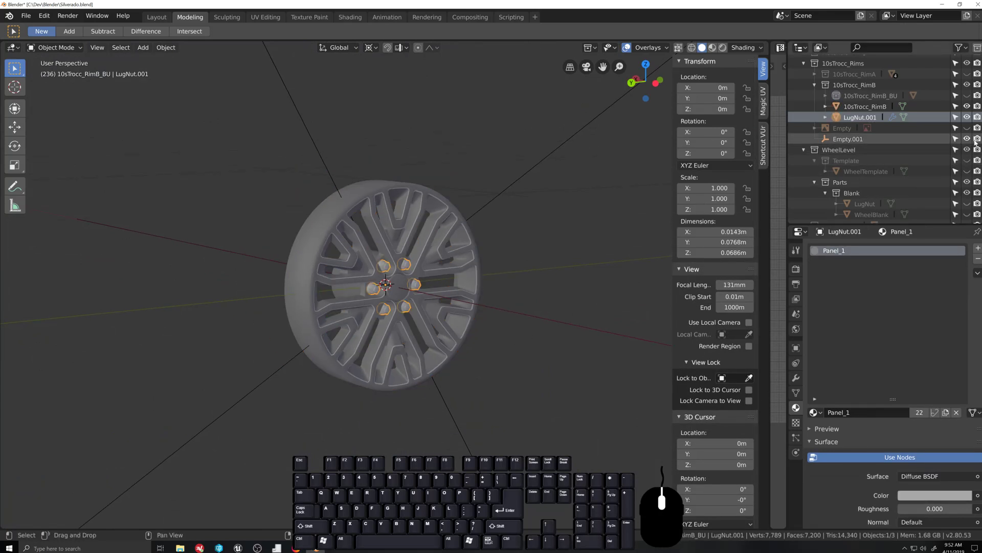
click(968, 138)
Step: Apply the lug nuts' Array modifier and join them into the 10sTrocc_RimB object
click(796, 393)
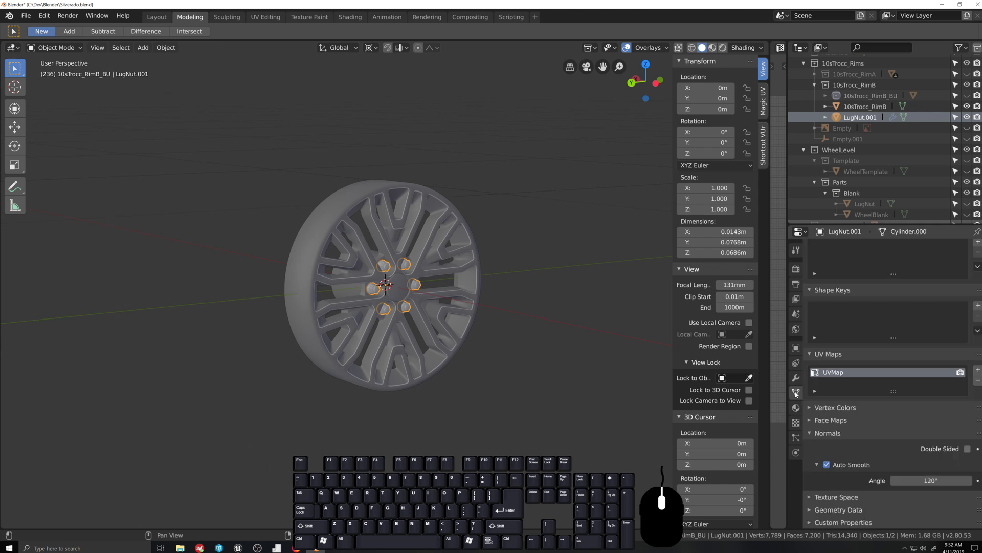
click(796, 378)
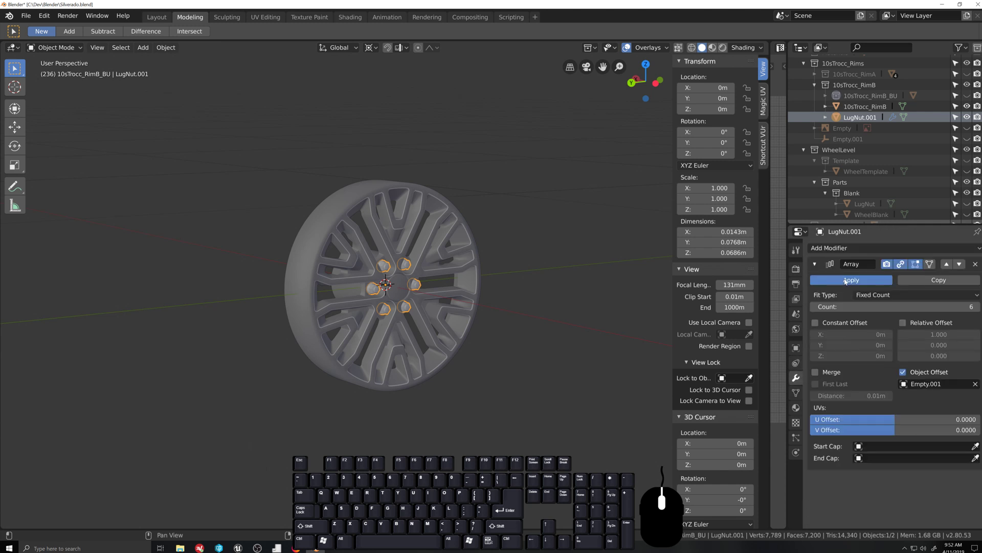
click(850, 279)
scroll(412, 308, up, 3)
shift+click(450, 235)
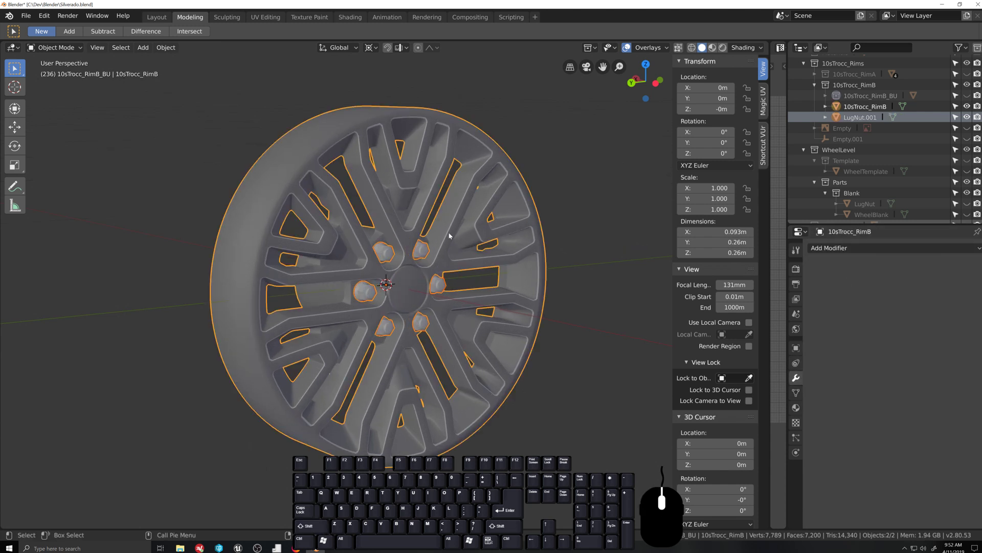
key(ctrl+j)
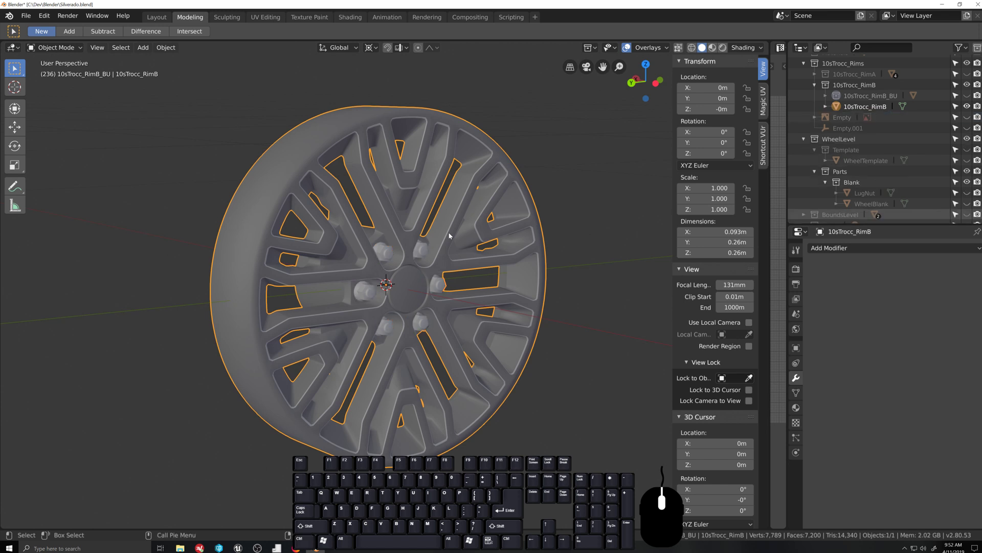
Step: Examine the joined rim and lug nut mesh in Edit Mode and again in Object Mode
scroll(381, 265, down, 1)
key(Tab)
middle_drag(415, 351, 390, 350)
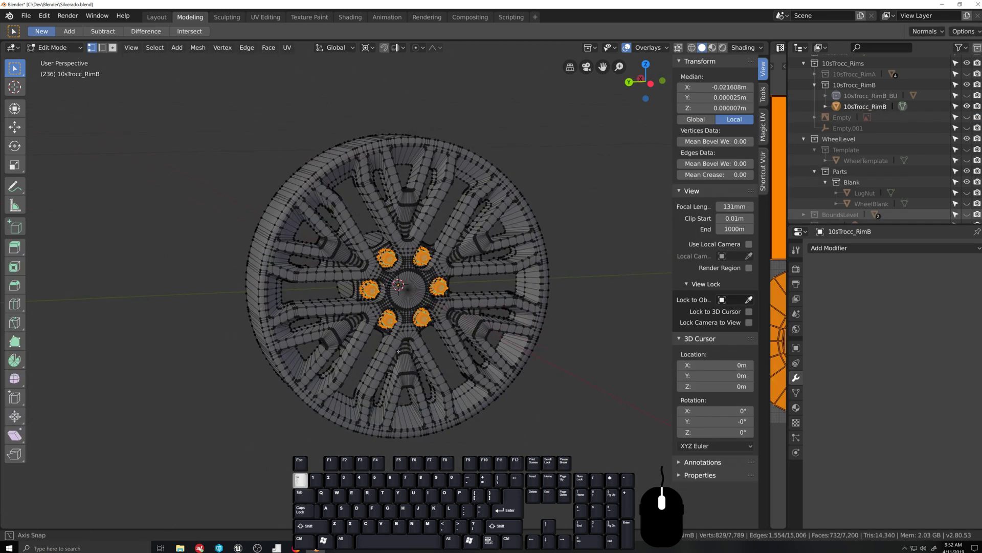
click(198, 343)
scroll(487, 442, down, 2)
key(Tab)
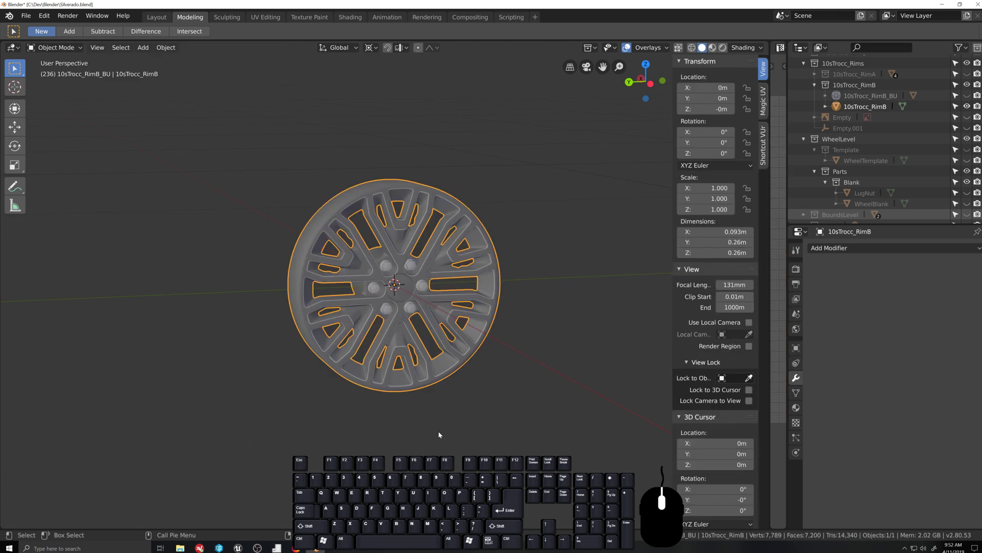
scroll(401, 397, up, 3)
scroll(378, 285, down, 4)
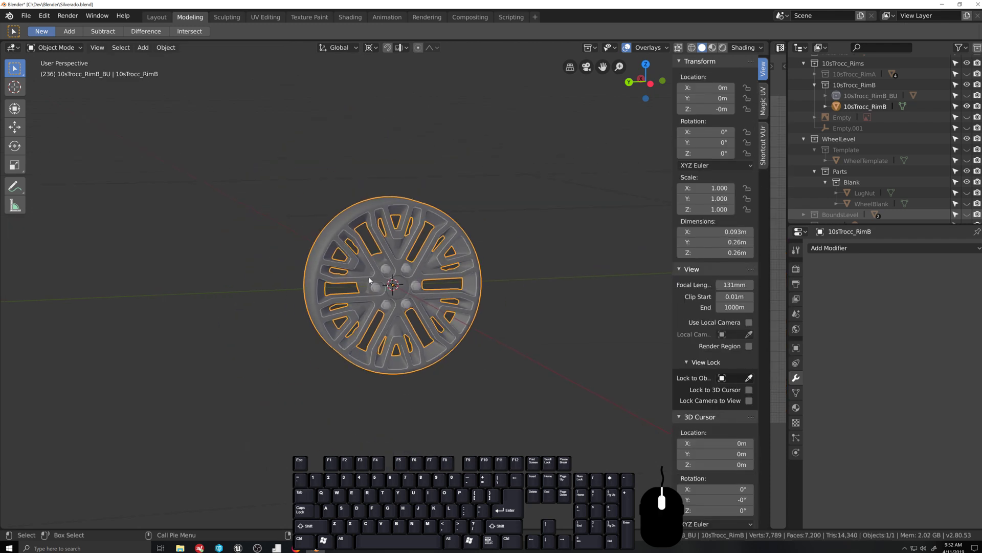
Step: Make the Template collection and its WheelTemplate object visible around the rim
click(967, 160)
click(967, 149)
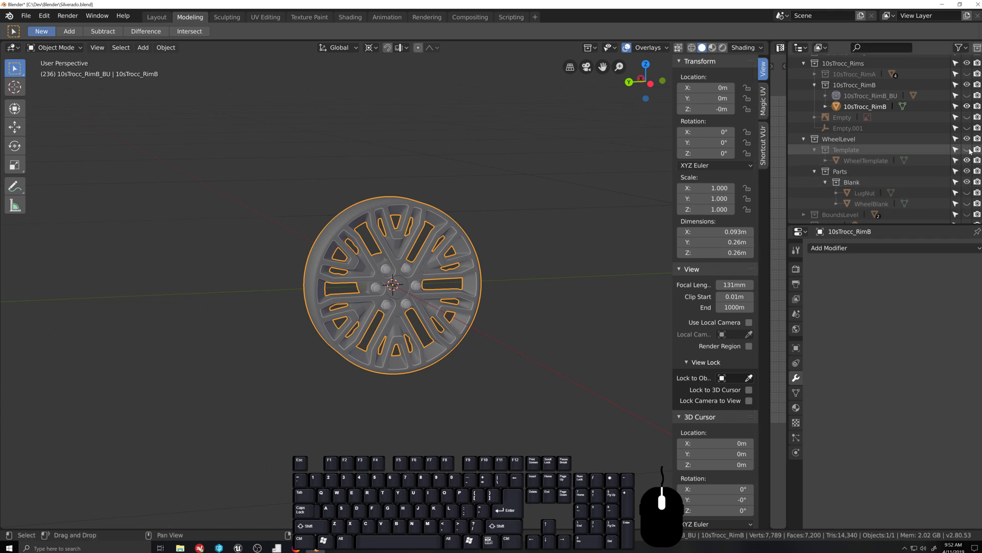
scroll(408, 340, up, 2)
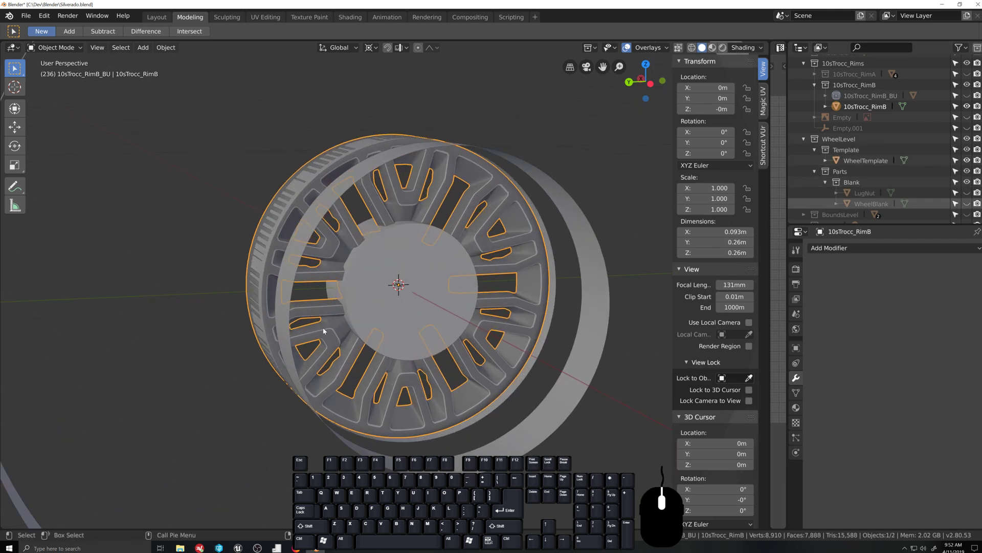
Step: Enter Edit Mode on 10sTrocc_RimB and move its whole mesh about -0.0154 m along global X to line up with the WheelTemplate
key(Tab)
key(grave)
key(a)
scroll(348, 353, up, 4)
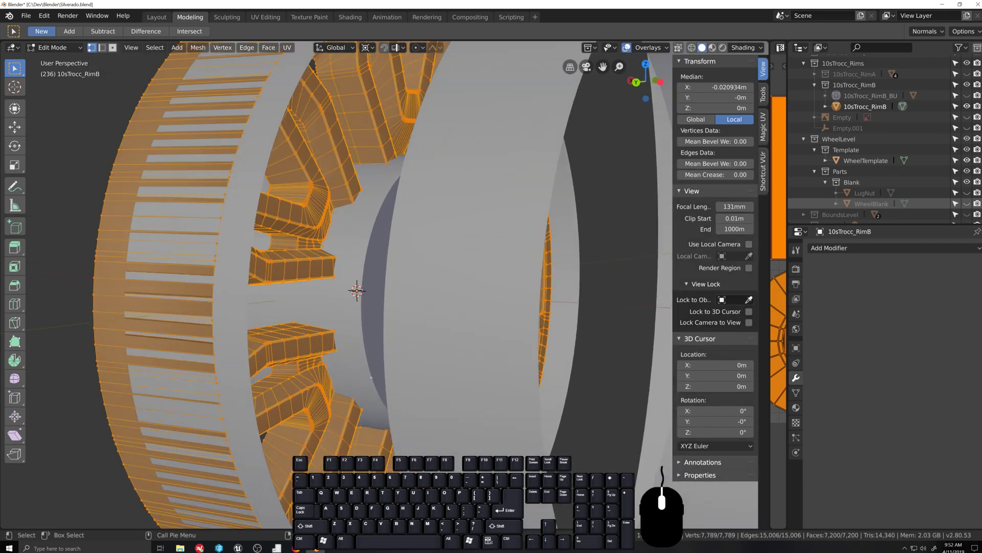
key(grave)
key(g)
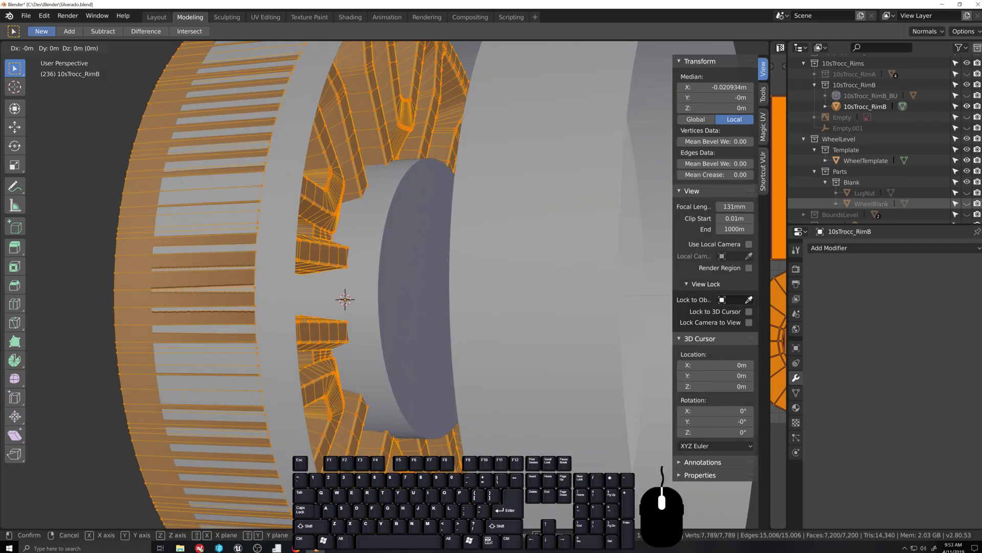
key(x)
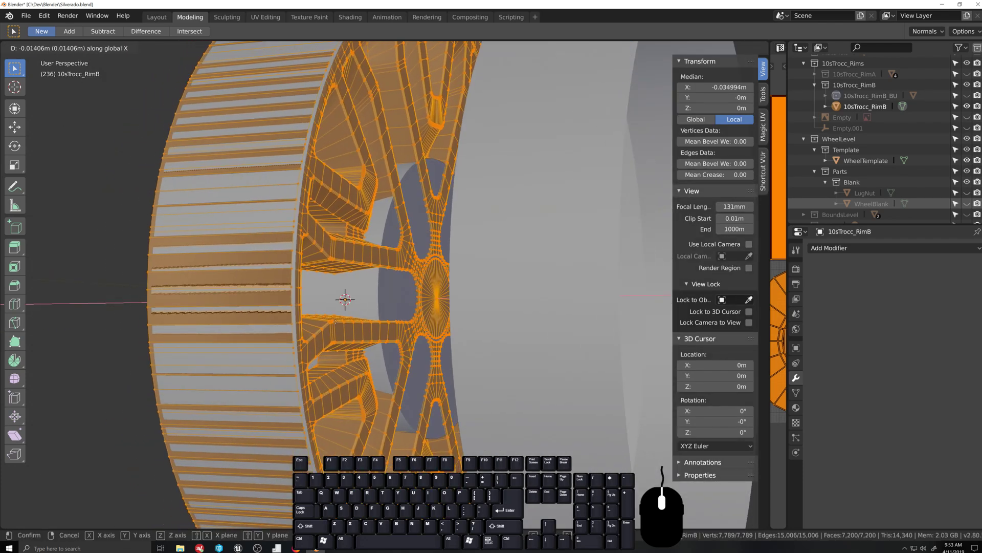
shift+click(345, 321)
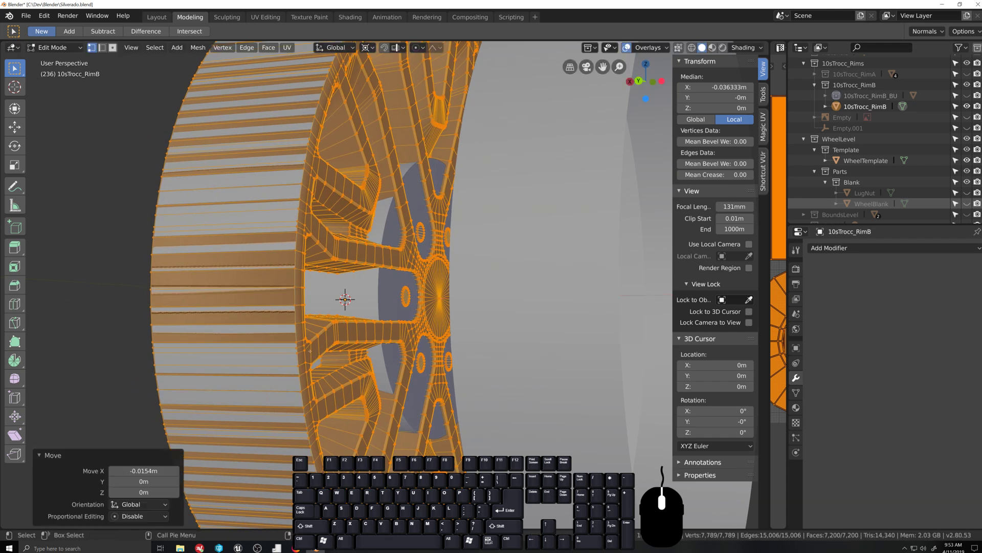
Step: Edge-slide the rear end loop of the central hub cylinder inward by factor 0.275, and move it 0.000259 m along X
scroll(345, 322, down, 2)
key(grave)
middle_drag(312, 338, 307, 337)
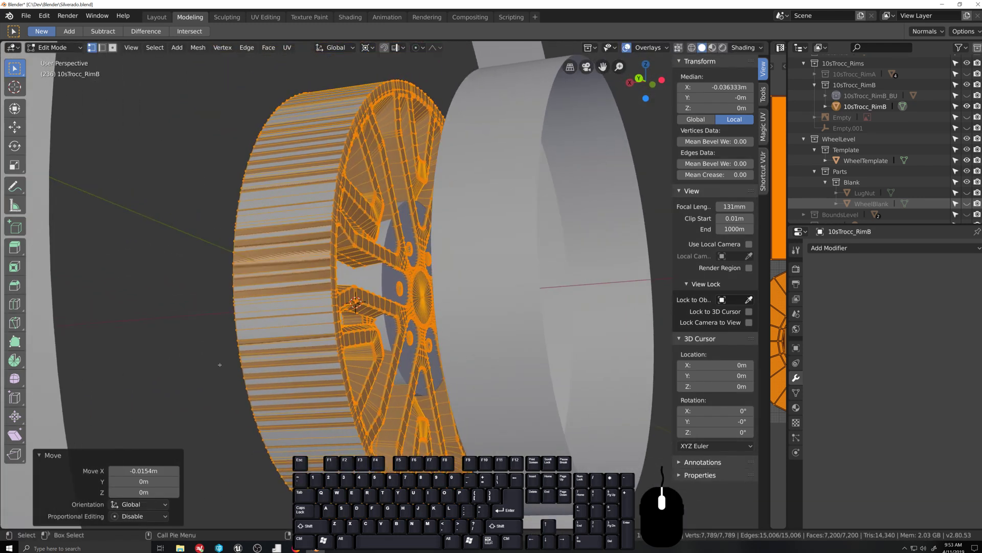
middle_drag(220, 365, 262, 365)
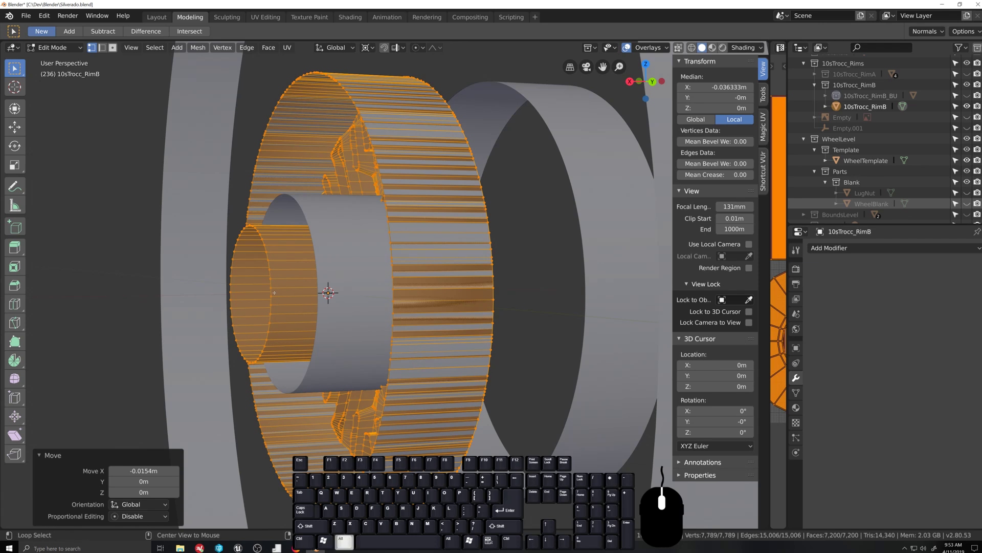
alt+click(274, 293)
middle_drag(274, 293, 285, 326)
scroll(286, 321, up, 5)
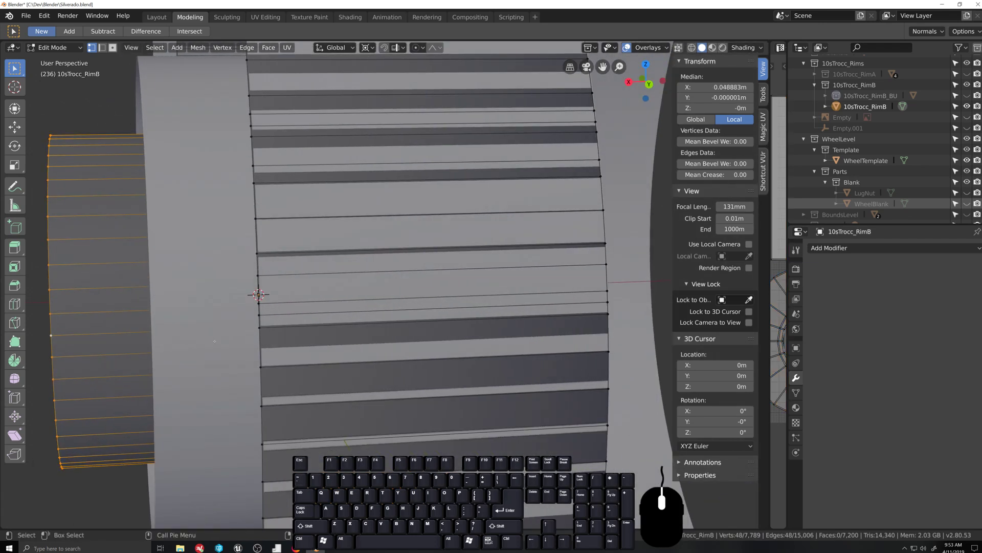
key(g)
key(g)
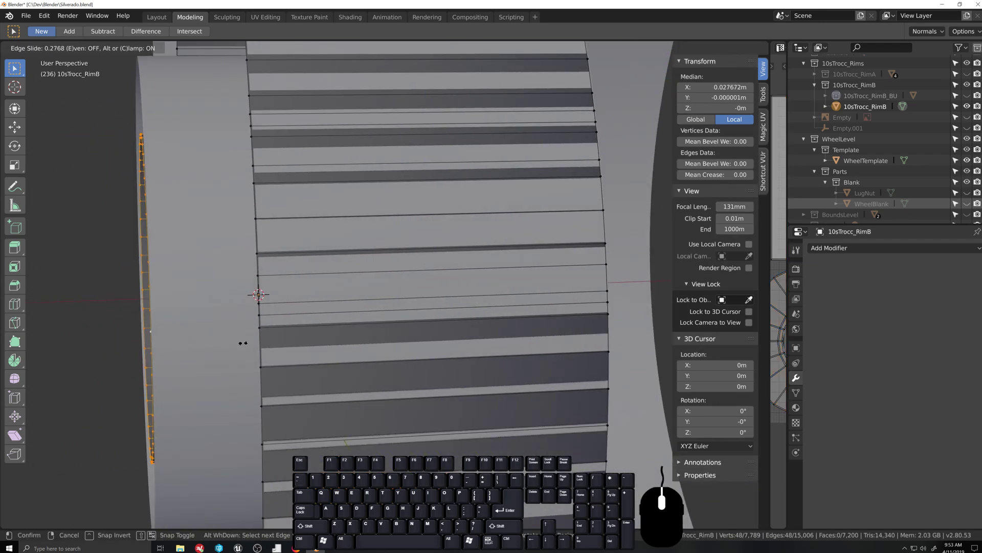
click(242, 342)
middle_drag(243, 343, 241, 341)
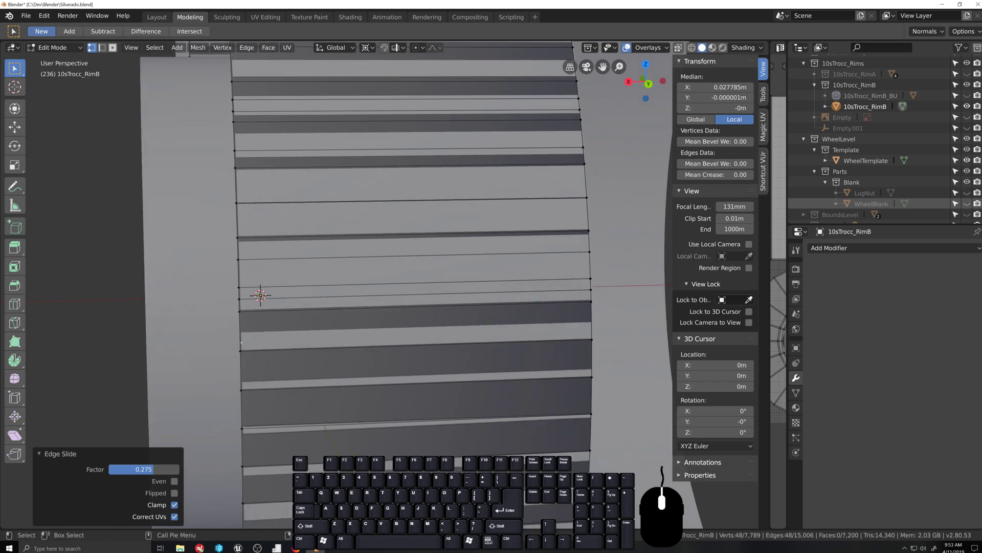
key(g)
click(240, 341)
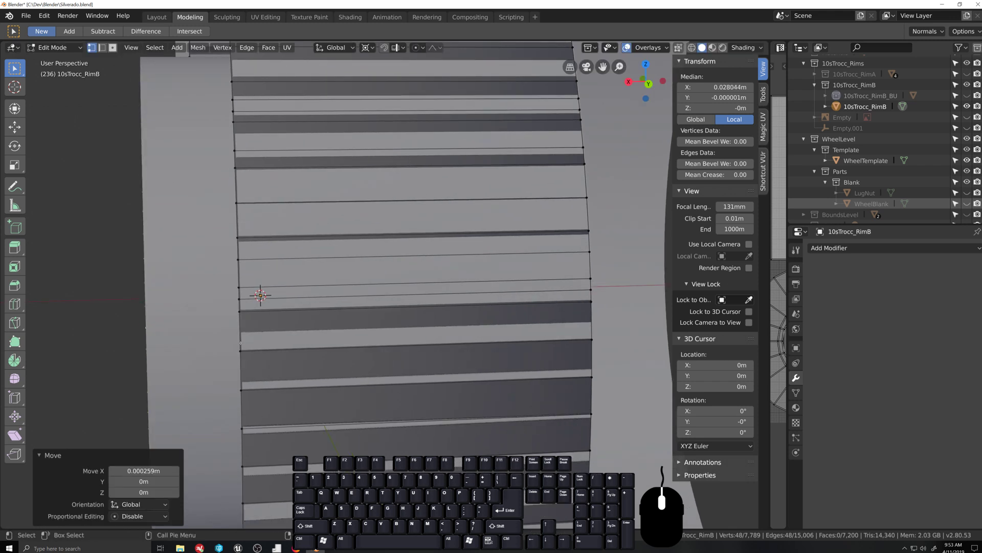
Step: Hide the WheelTemplate object to uncover the rim's hub and lug nuts
scroll(316, 383, down, 10)
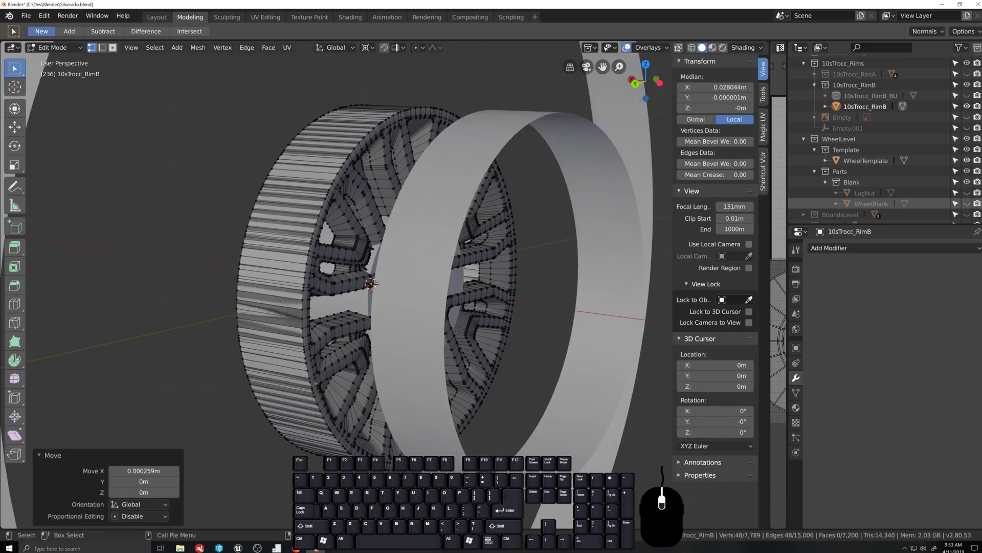
middle_drag(315, 384, 440, 336)
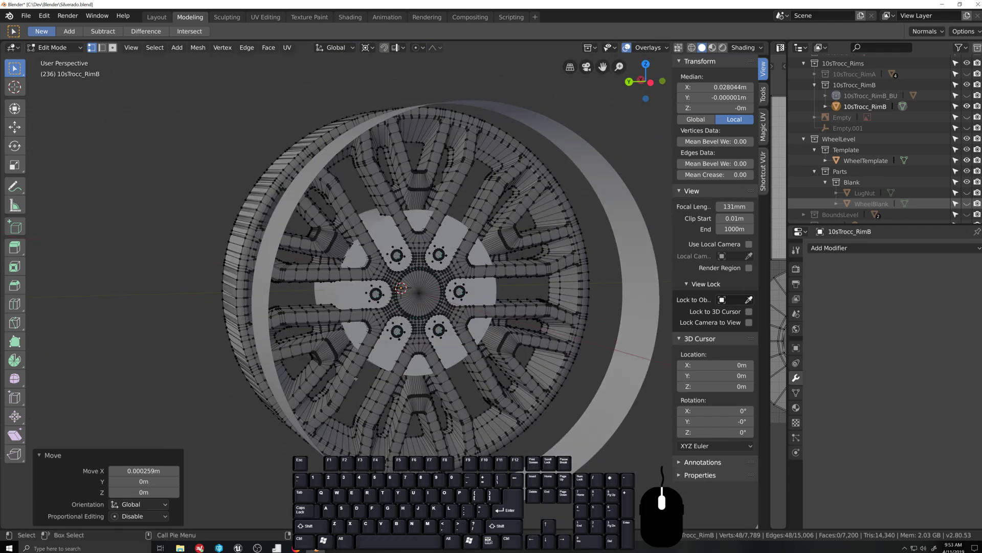
scroll(444, 334, up, 5)
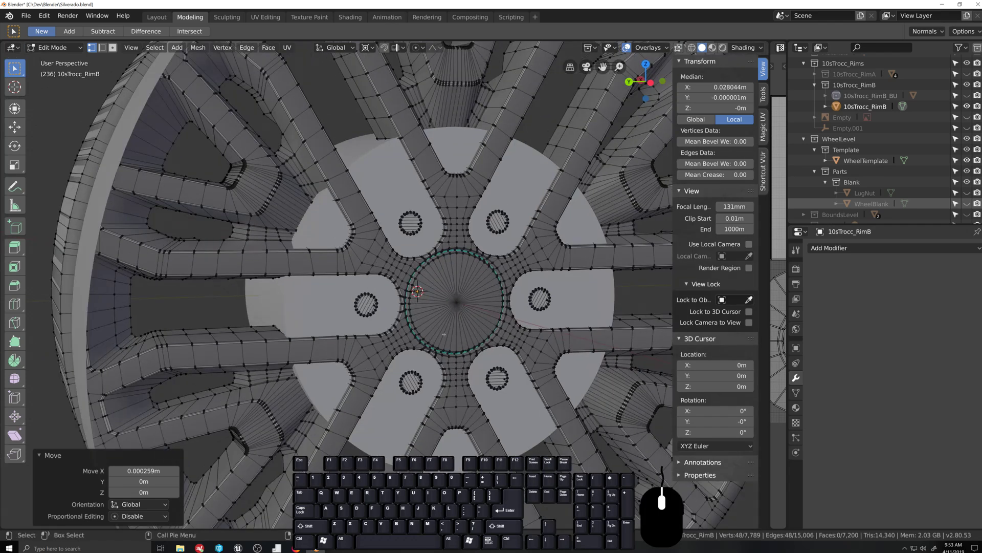
click(967, 160)
Step: Select the hub's centre vertex and grow the selection across the hub face and the inner ends of the spokes
click(457, 302)
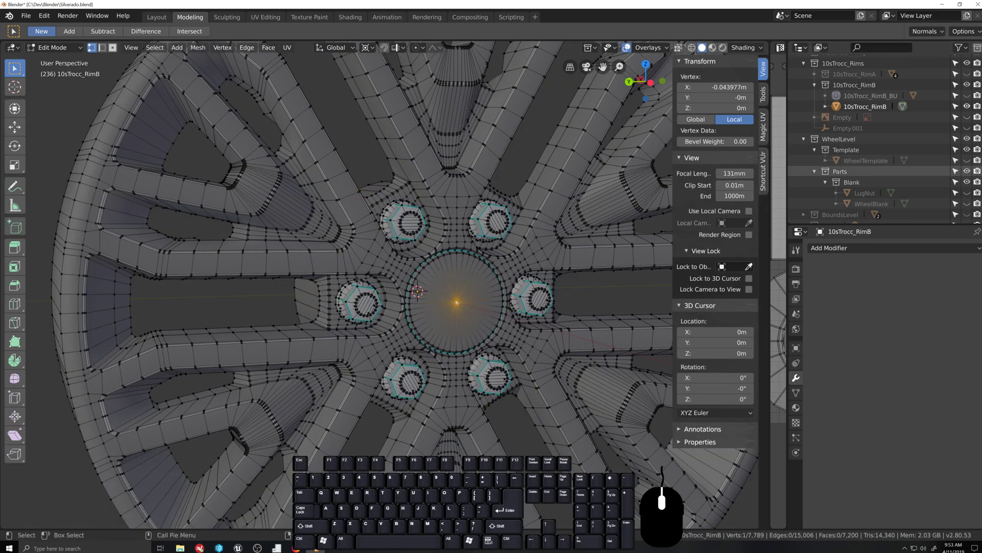
key(ctrl+KP_Add)
key(ctrl+KP_Add)
key(ctrl+KP_Add)
key(ctrl+KP_Add)
key(ctrl+KP_Add)
key(ctrl+KP_Add)
key(ctrl+KP_Add)
key(ctrl+KP_Add)
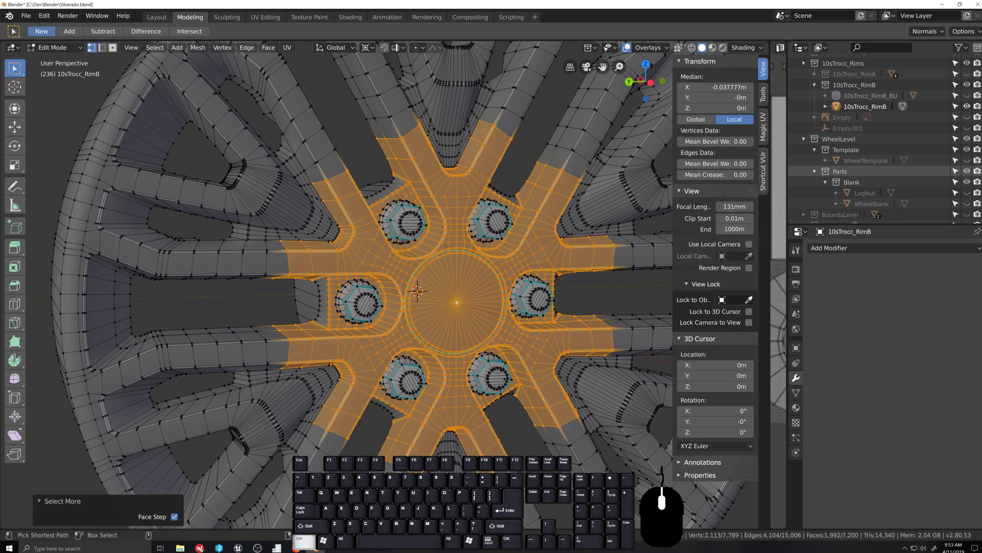
Step: In left orthographic X-ray view, remove the ten spoke sections from the selection with Circle Select, keeping the hub area
key(ctrl+KP_3)
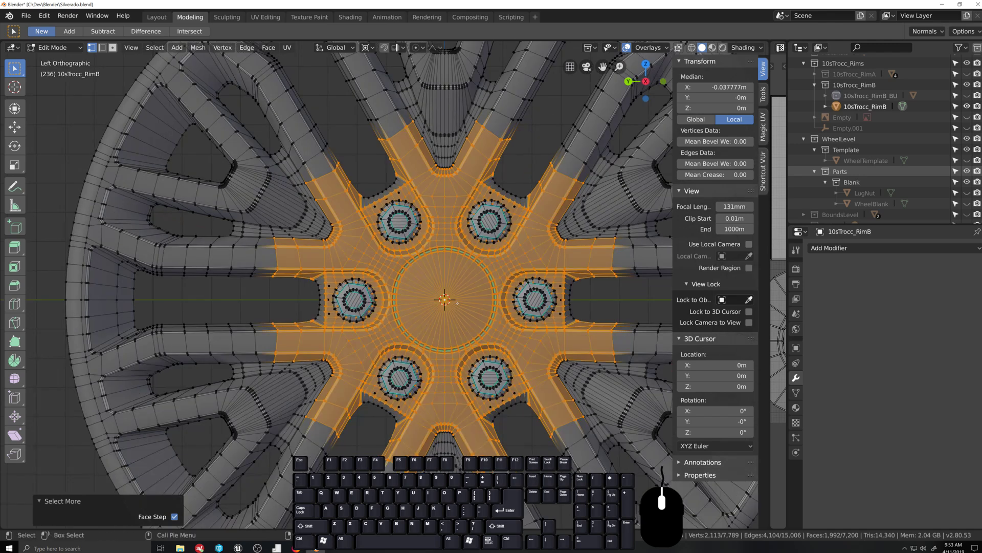
key(alt+z)
scroll(465, 184, down, 2)
key(c)
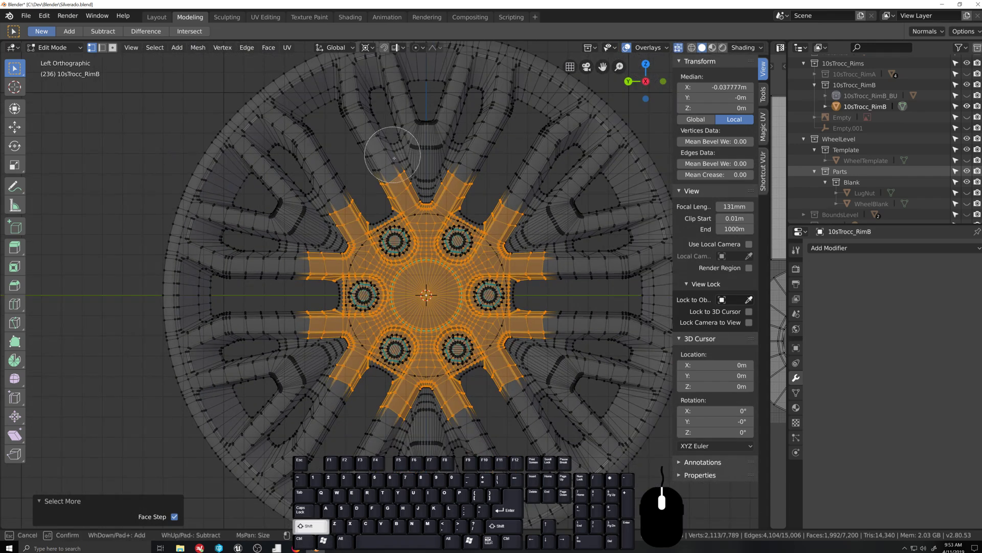
mouse_move(395, 174)
shift+mouse_down()
mouse_move(385, 172)
mouse_move(449, 171)
mouse_move(567, 216)
mouse_move(542, 266)
mouse_move(566, 287)
mouse_move(545, 322)
mouse_move(550, 331)
shift+mouse_up()
shift+drag(518, 393, 508, 392)
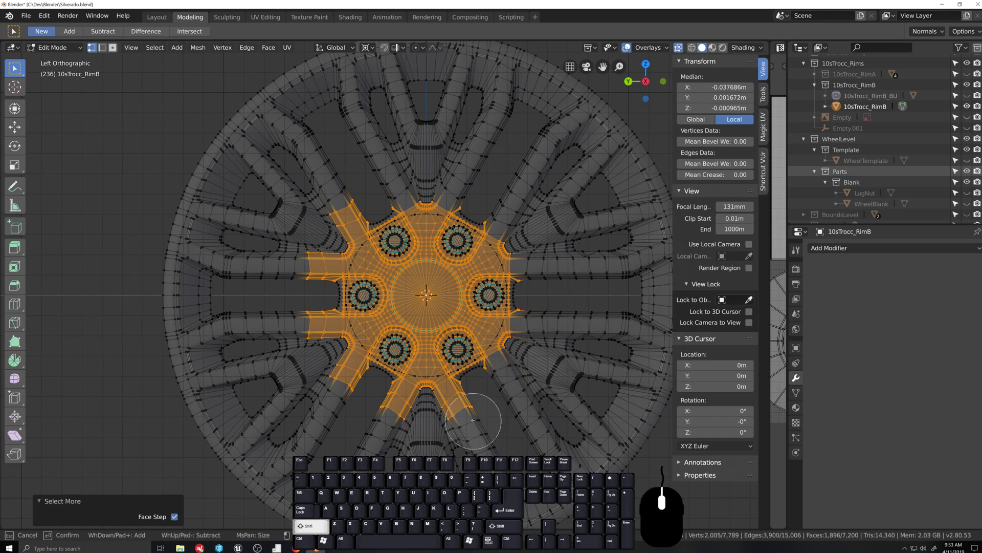
shift+drag(474, 421, 455, 418)
shift+drag(394, 432, 388, 417)
shift+drag(337, 394, 336, 389)
shift+drag(294, 341, 285, 312)
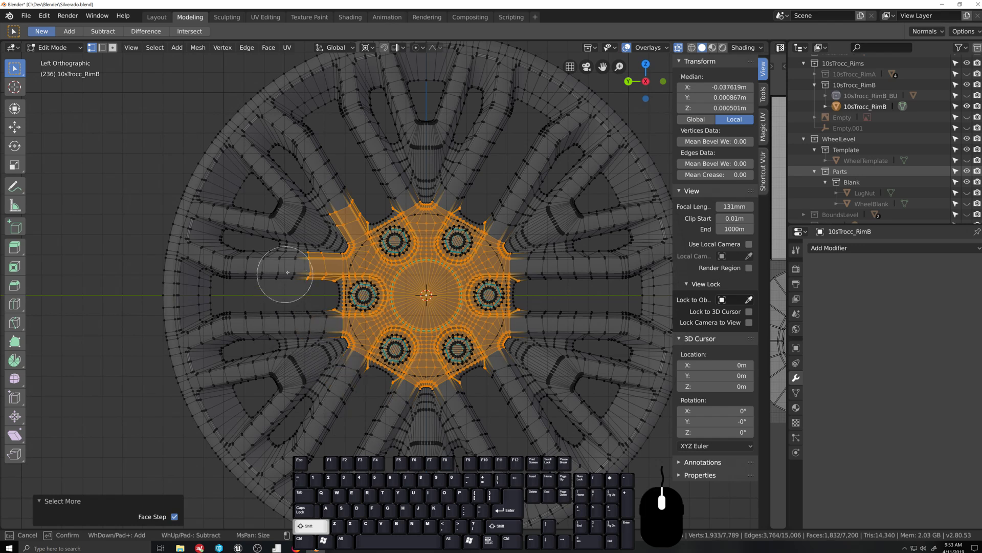
shift+drag(286, 275, 303, 269)
shift+drag(337, 214, 337, 201)
right_click(322, 195)
scroll(431, 227, up, 3)
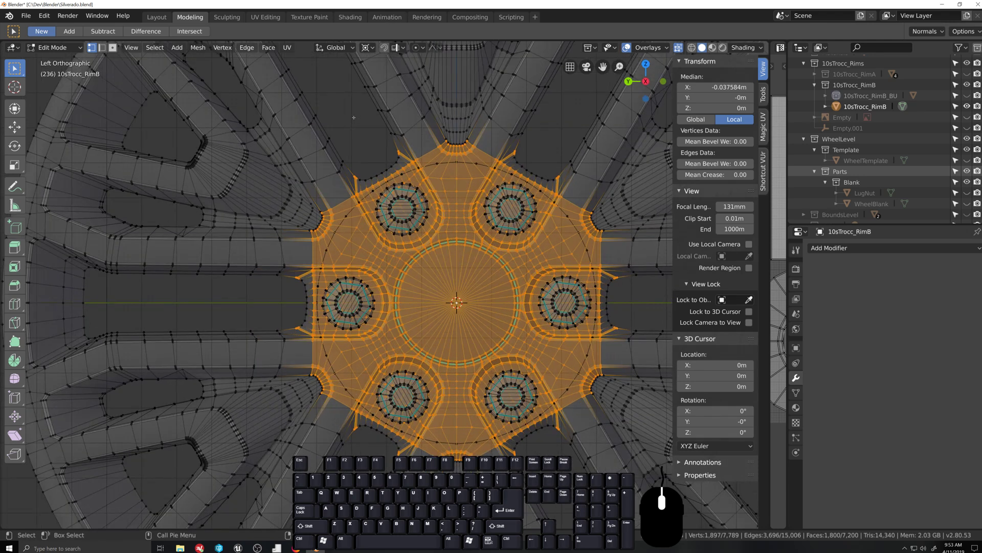
Step: Deselect the remaining stray vertices at the spoke roots around the hub with Circle Select, leaving a clean hexagonal hub selection
key(c)
mouse_move(340, 133)
shift+mouse_down()
mouse_move(340, 149)
mouse_move(377, 143)
shift+mouse_up()
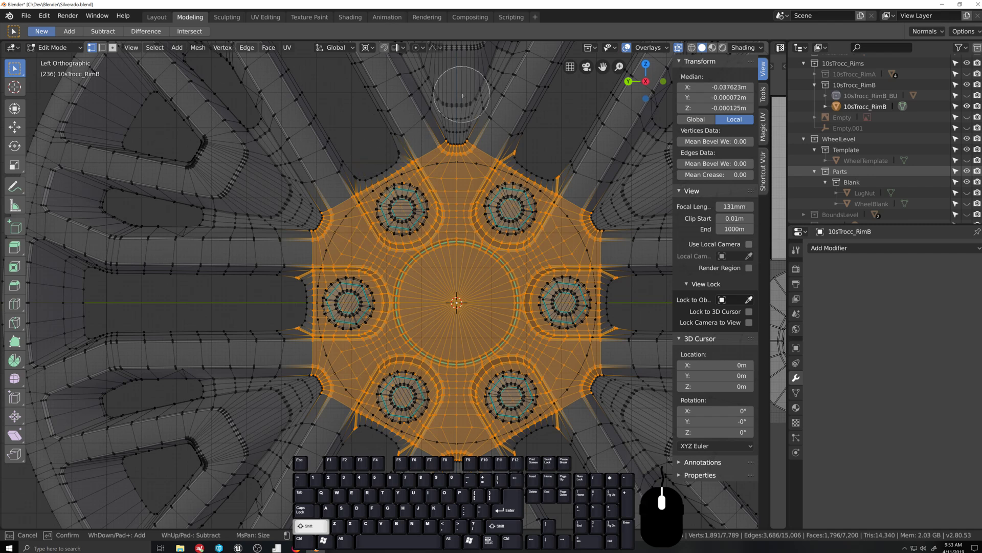
mouse_move(529, 135)
shift+mouse_down()
mouse_move(450, 99)
mouse_move(459, 116)
shift+mouse_up()
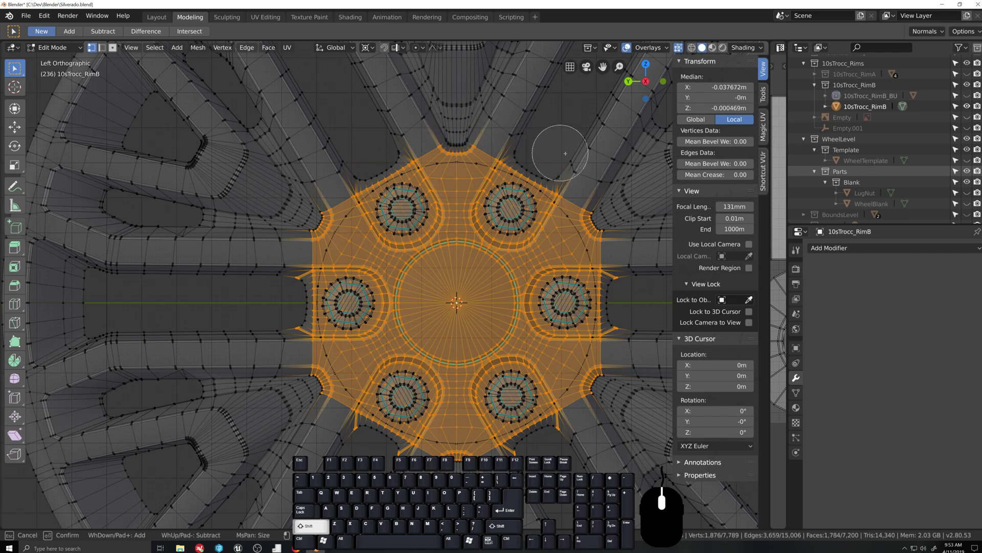
shift+drag(616, 210, 609, 214)
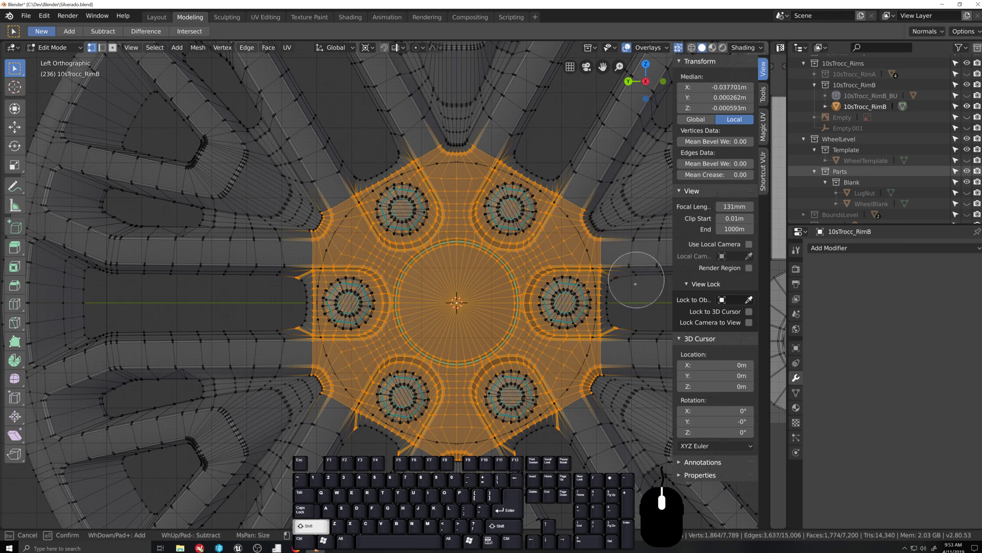
mouse_move(634, 401)
shift+mouse_down()
mouse_move(617, 397)
mouse_move(552, 448)
shift+mouse_up()
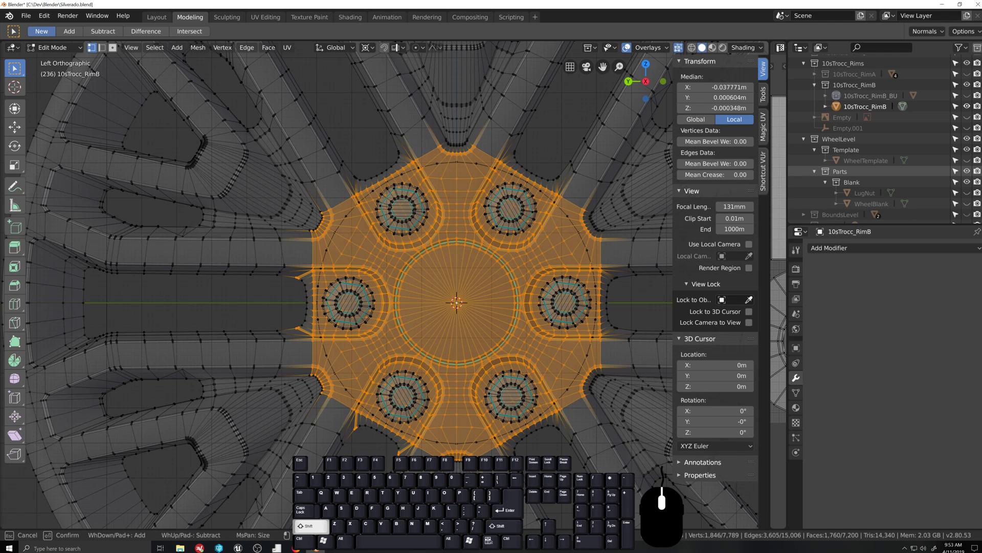
shift+drag(359, 455, 330, 445)
shift+drag(290, 396, 295, 395)
shift+click(274, 335)
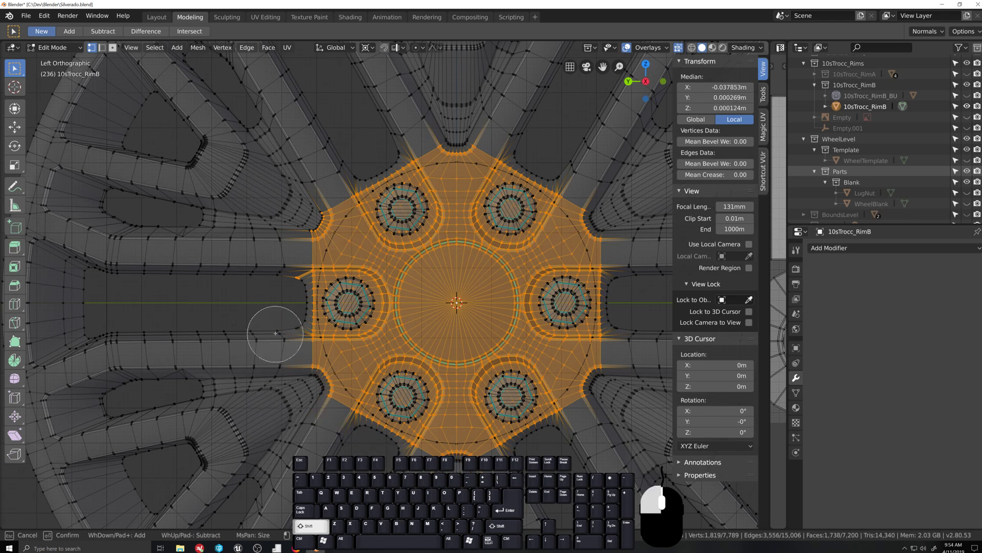
shift+click(279, 295)
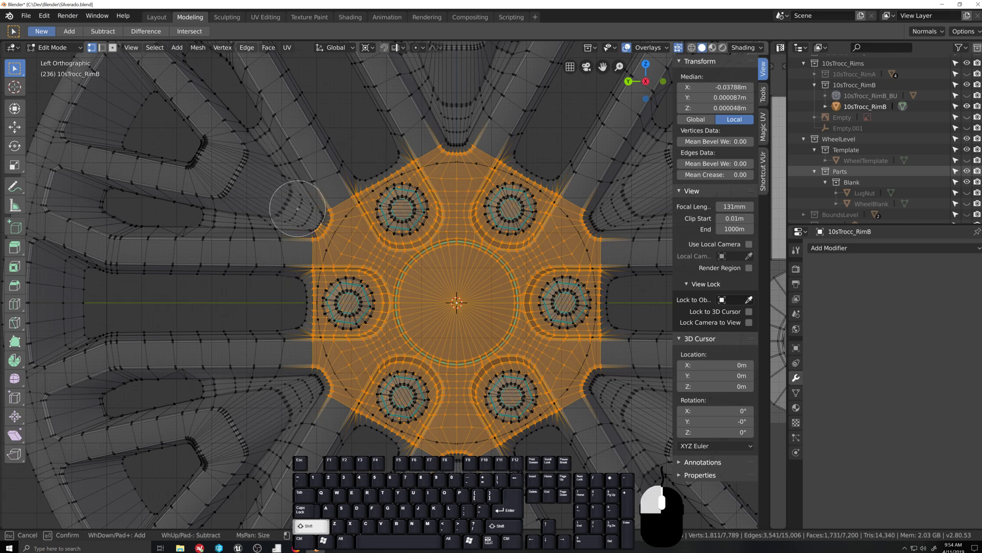
shift+drag(298, 209, 296, 212)
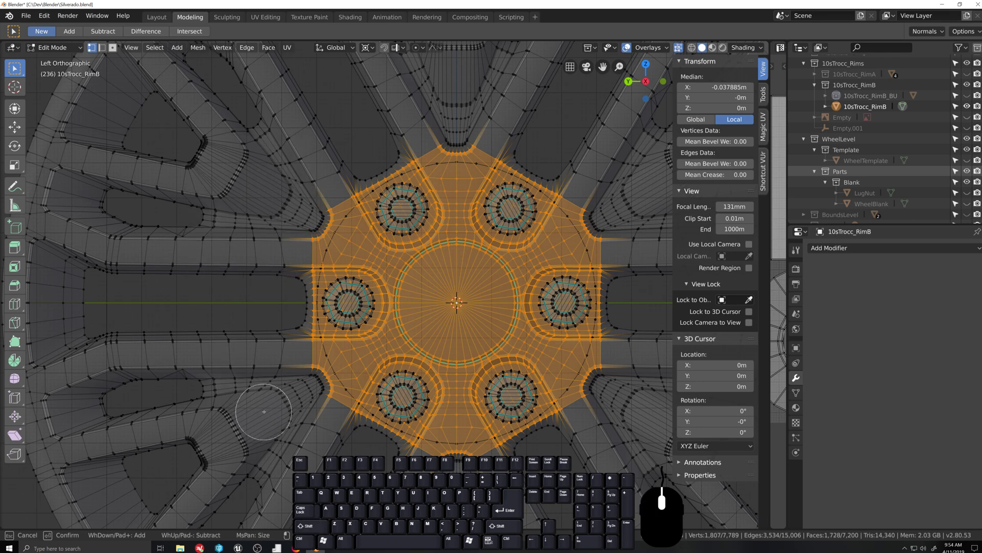
key(Escape)
Step: Add a vertex group to the rim mesh and assign the selected hub vertices to it
scroll(384, 284, down, 3)
click(796, 393)
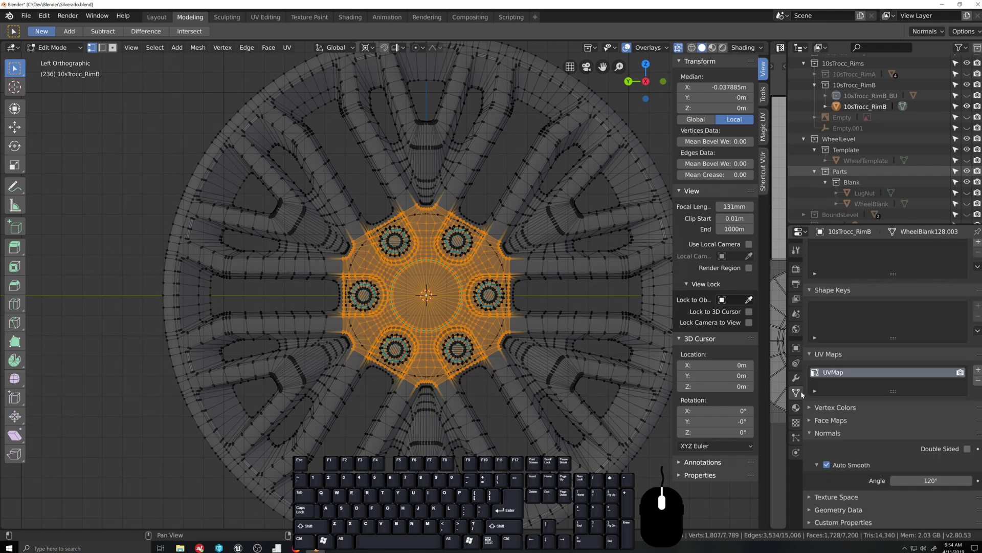
scroll(854, 317, up, 2)
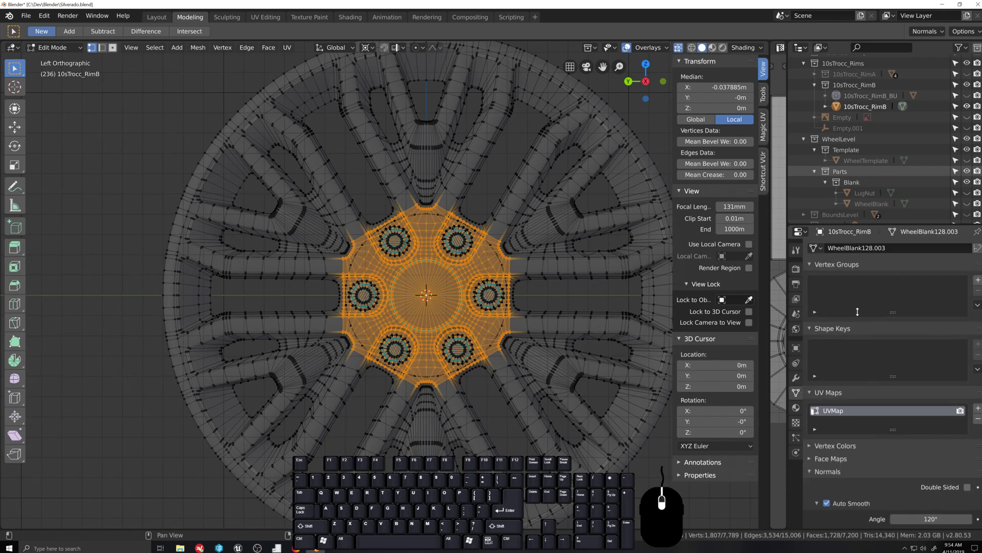
click(977, 280)
click(834, 349)
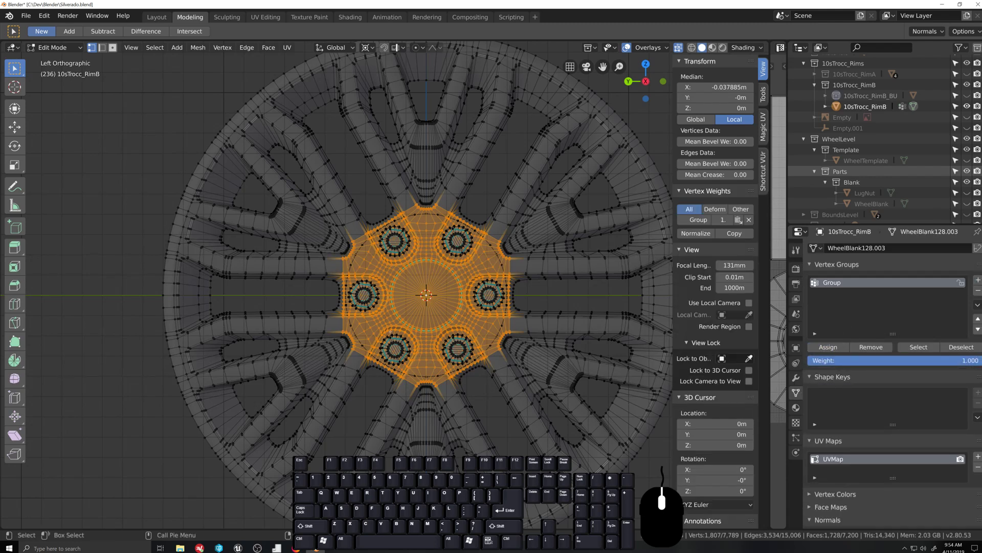
Step: Select the edge loop at the rear end of the central hub cylinder and hide it, revealing and re-hiding it once
scroll(317, 320, down, 3)
key(grave)
scroll(412, 327, up, 4)
key(grave)
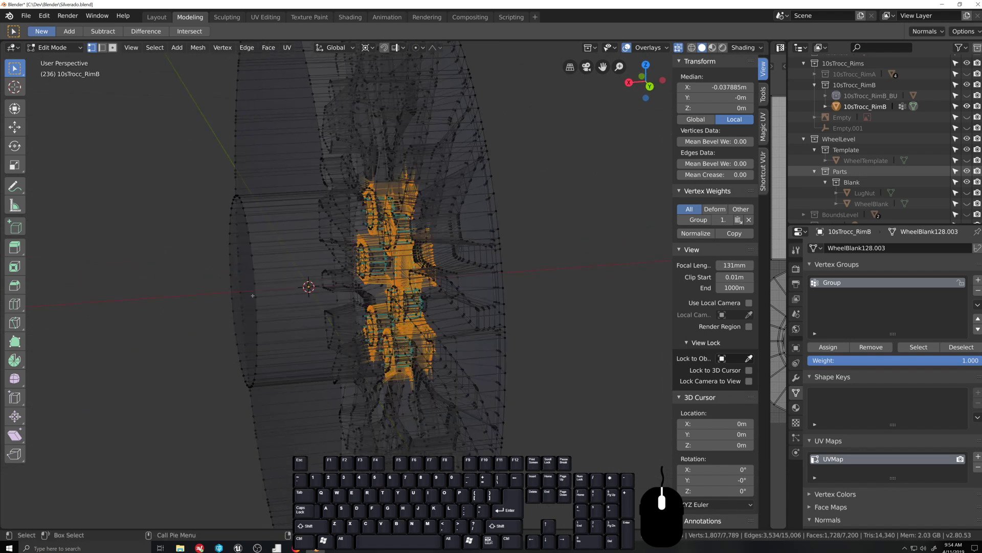
alt+click(257, 292)
alt+click(232, 271)
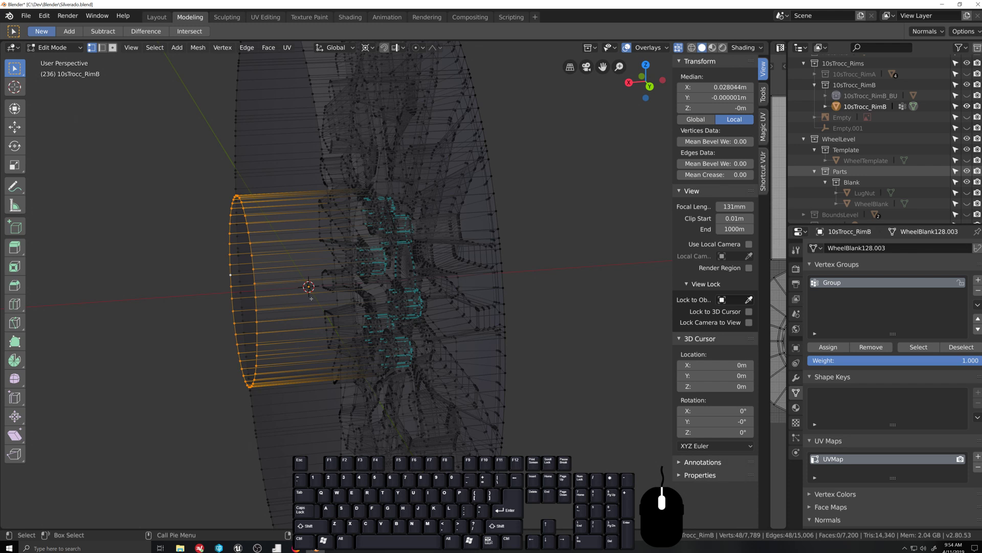
key(h)
key(grave)
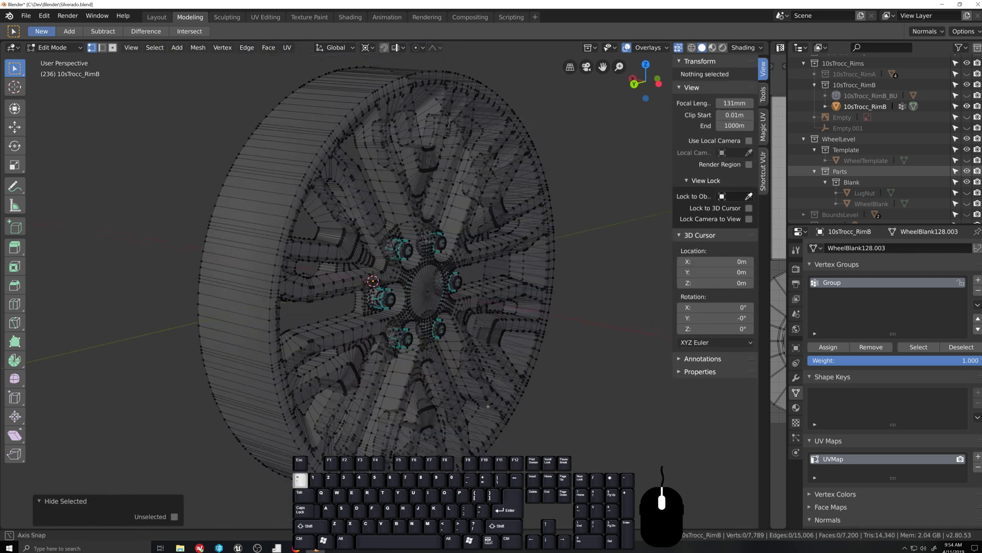
mouse_move(482, 407)
middle_down()
mouse_move(529, 410)
mouse_move(506, 393)
mouse_move(481, 396)
middle_up()
key(alt+h)
key(h)
Step: Select the hub vertices stored in the vertex group named Group
scroll(480, 396, up, 3)
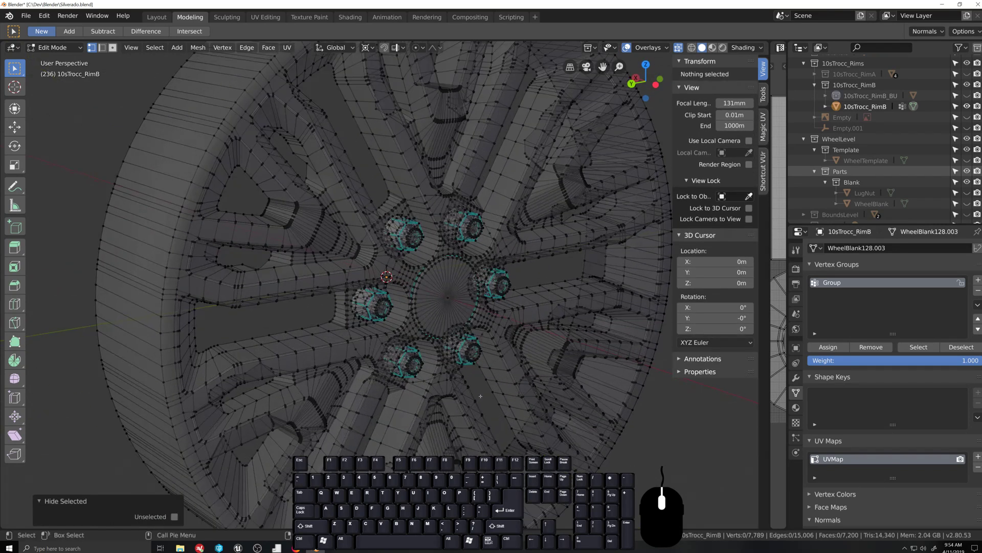
click(914, 349)
scroll(376, 336, down, 2)
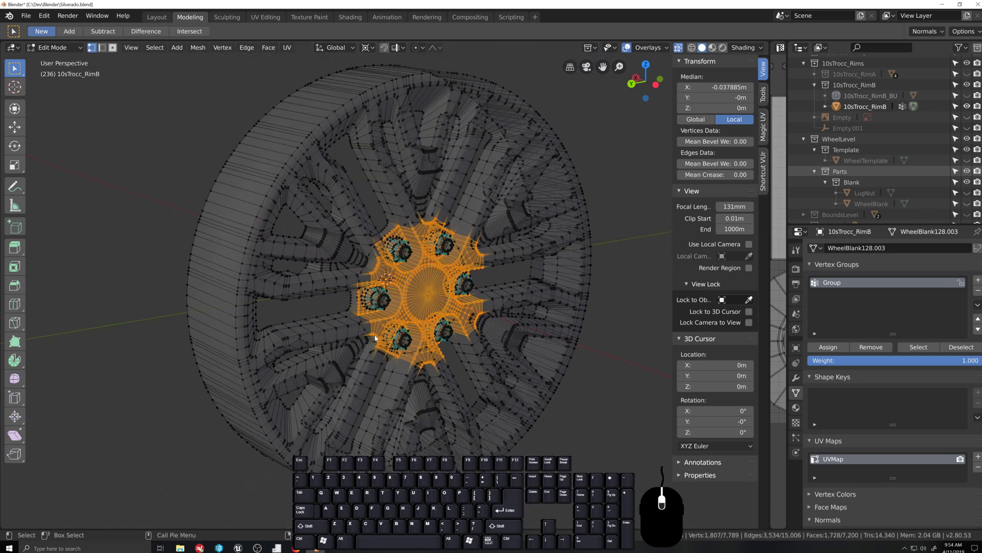
Step: Add the six linked lug nuts to the hub selection and assign them to the vertex group named Group
middle_drag(375, 338, 397, 242)
scroll(397, 261, up, 3)
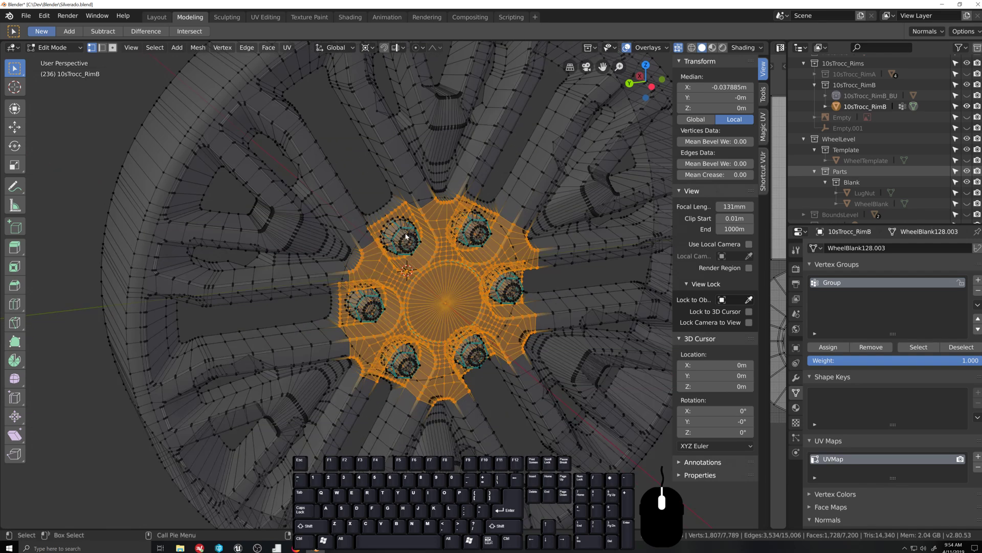
key(l)
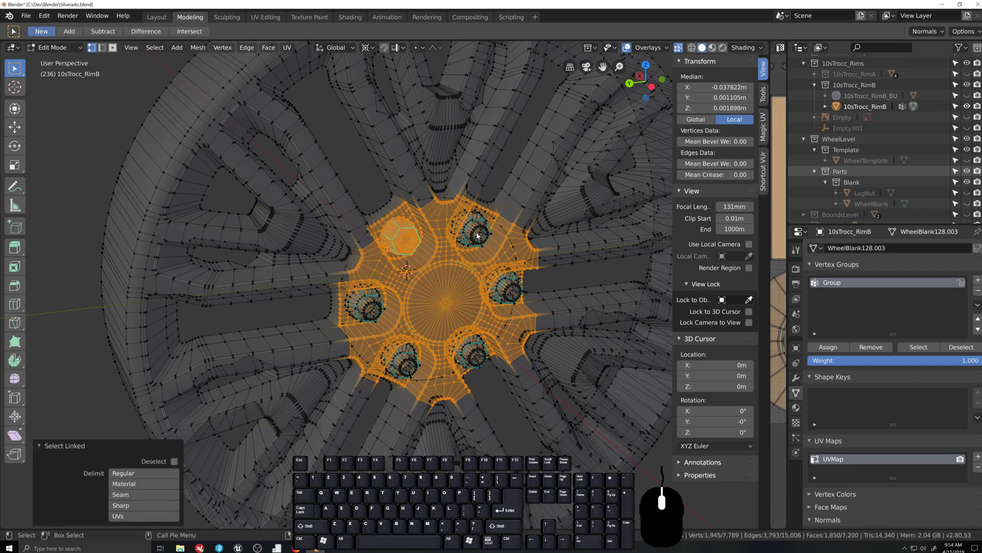
key(alt+z)
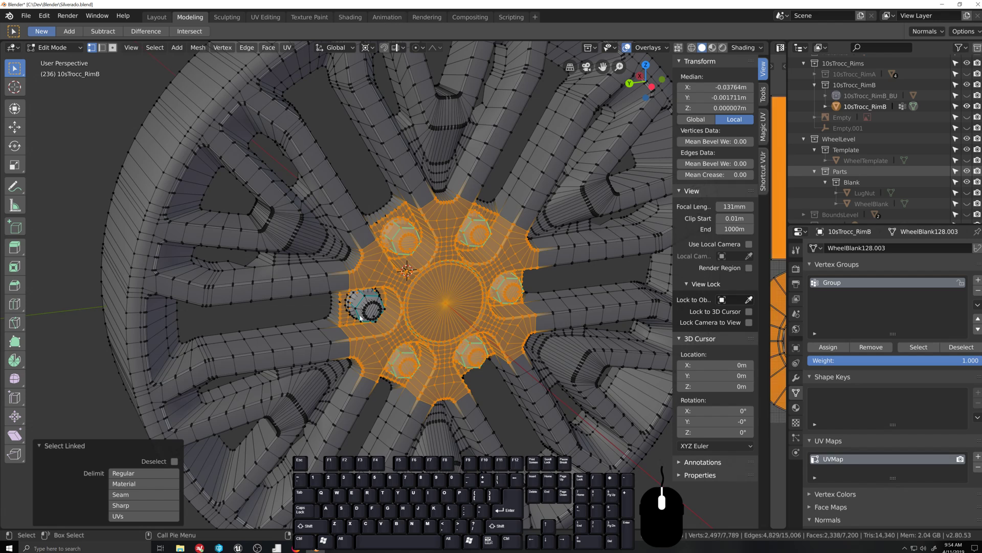
key(l)
key(l)
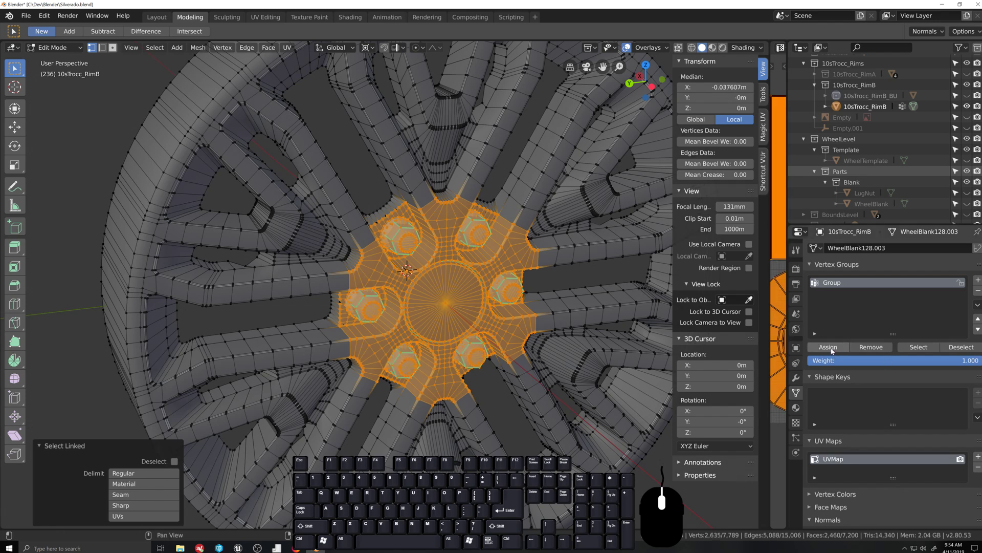
Step: Show the WheelTemplate object to compare the rim with its reference rings
scroll(473, 349, down, 5)
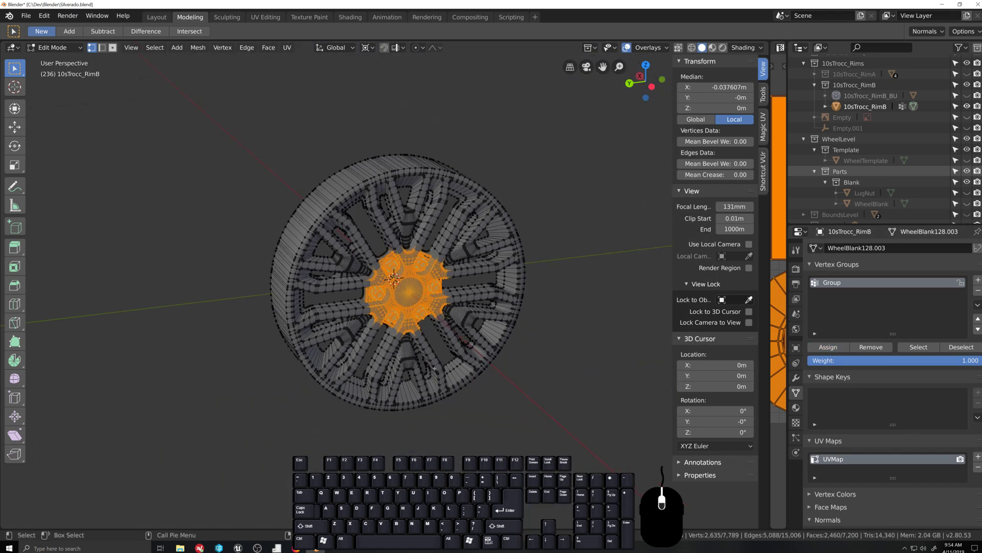
middle_drag(472, 348, 492, 348)
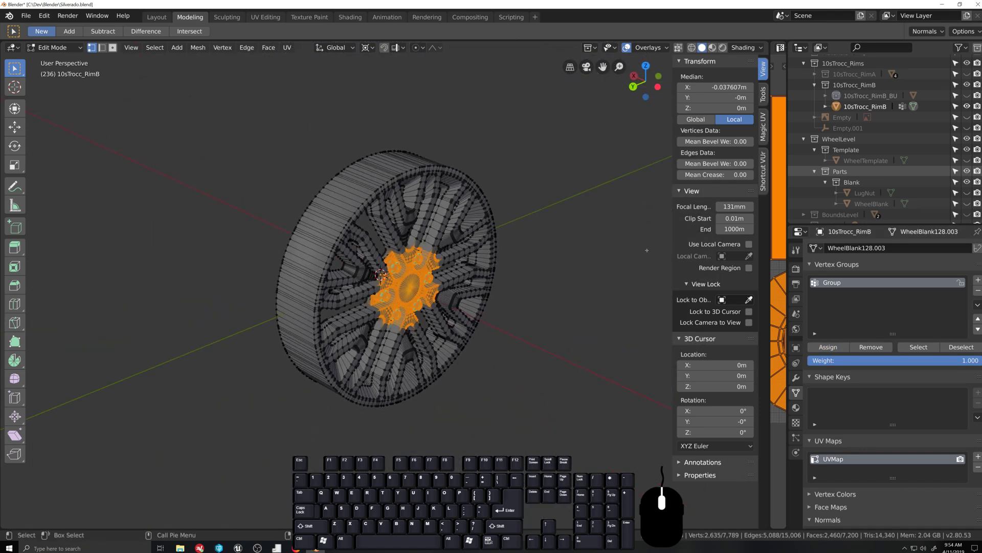
click(967, 162)
scroll(492, 384, up, 3)
mouse_move(491, 402)
middle_down()
mouse_move(507, 387)
mouse_move(480, 392)
middle_up()
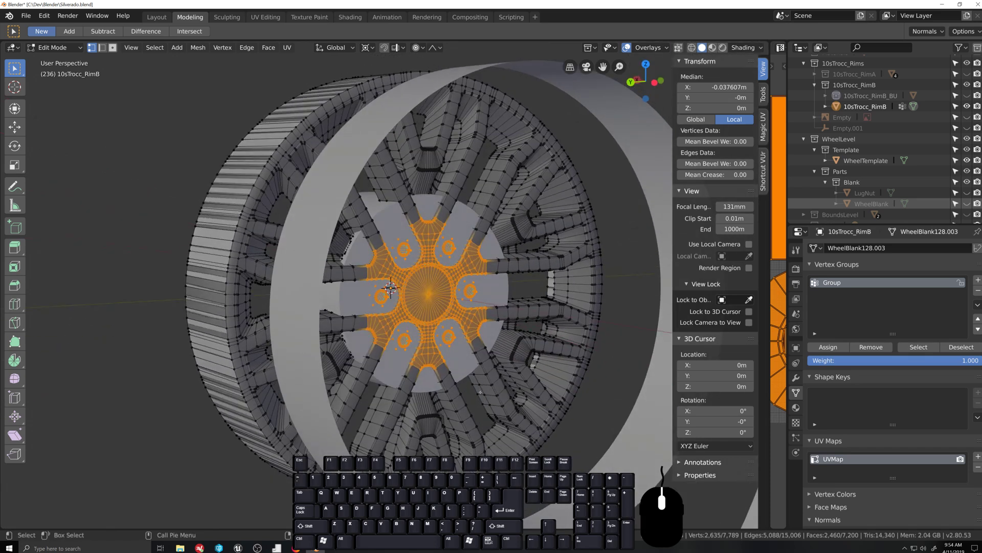
Step: Try moving the hub and lug nuts about -0.017 m along X using proportional editing with linear falloff
key(g)
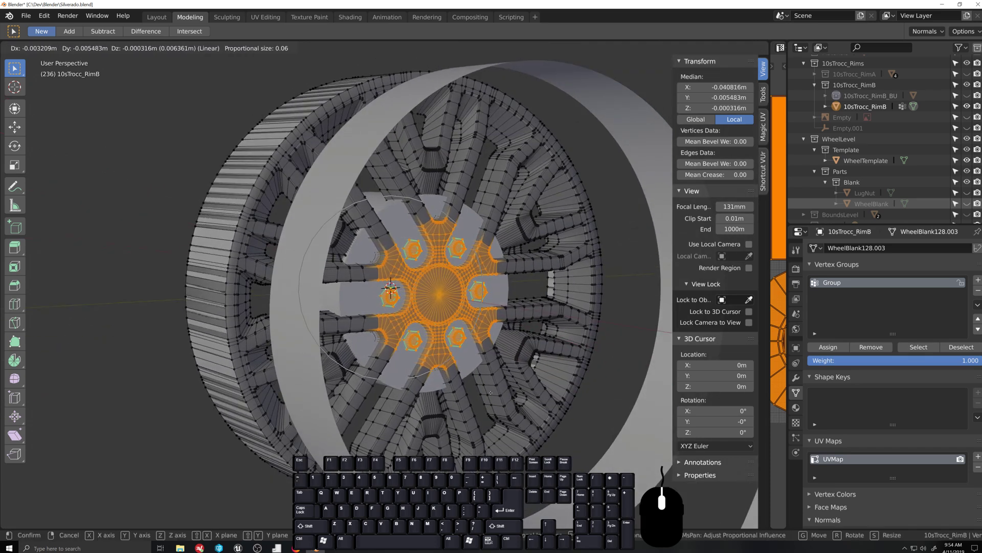
key(x)
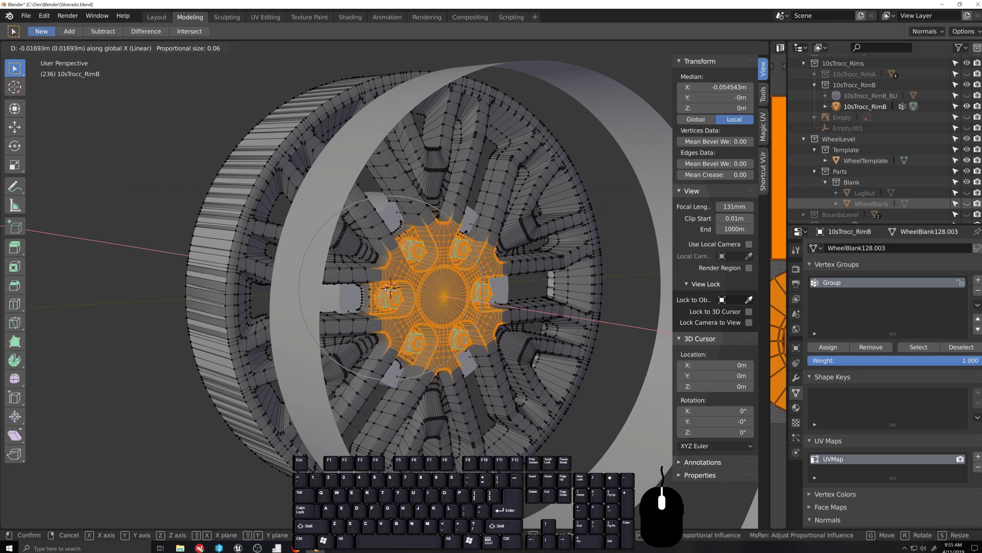
click(495, 387)
Step: Set the proportional falloff to Inverse Square and move the hub with its lug nuts about -0.013 m along X
middle_drag(494, 387, 427, 406)
scroll(439, 412, up, 4)
mouse_move(367, 352)
middle_down()
mouse_move(366, 391)
mouse_move(361, 366)
middle_up()
scroll(366, 391, down, 1)
key(grave)
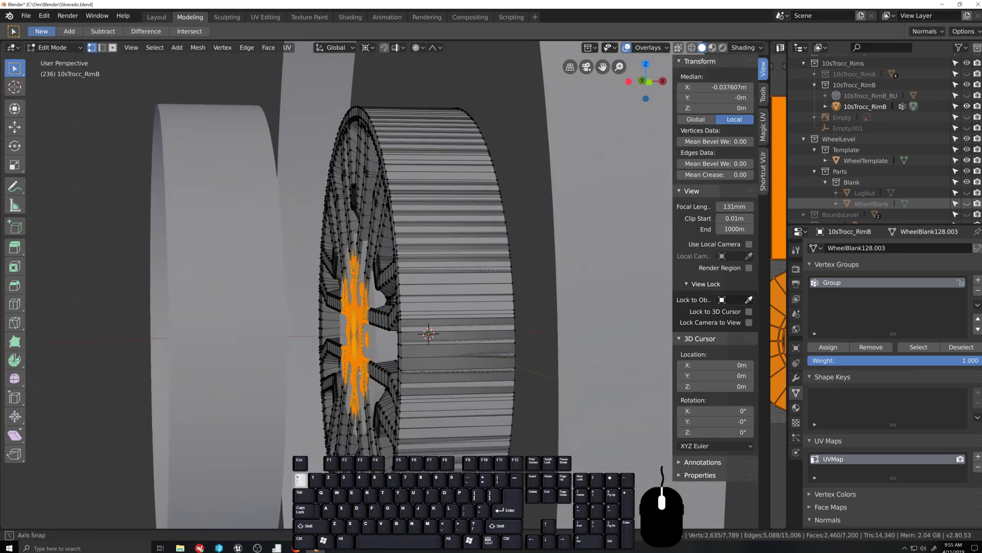
click(436, 48)
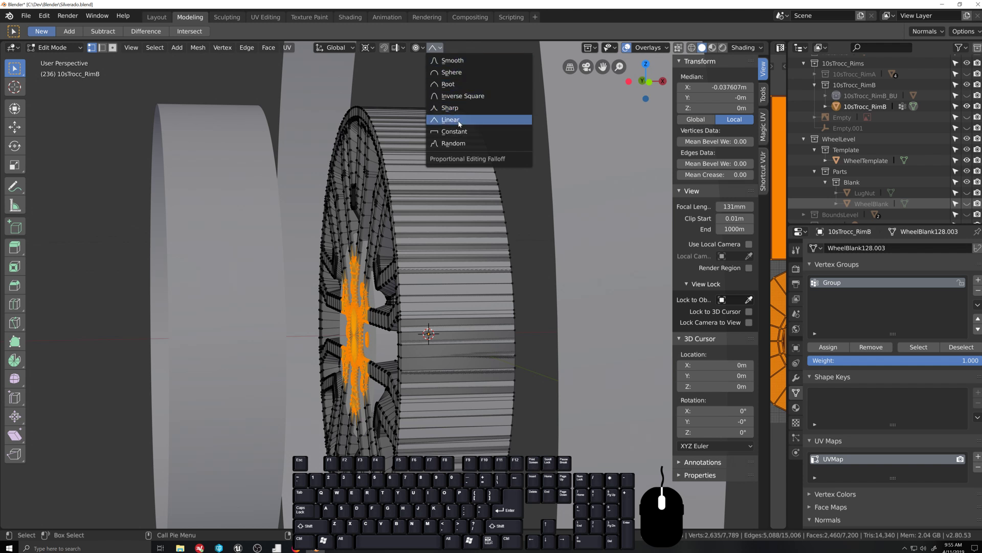
click(453, 96)
key(g)
key(x)
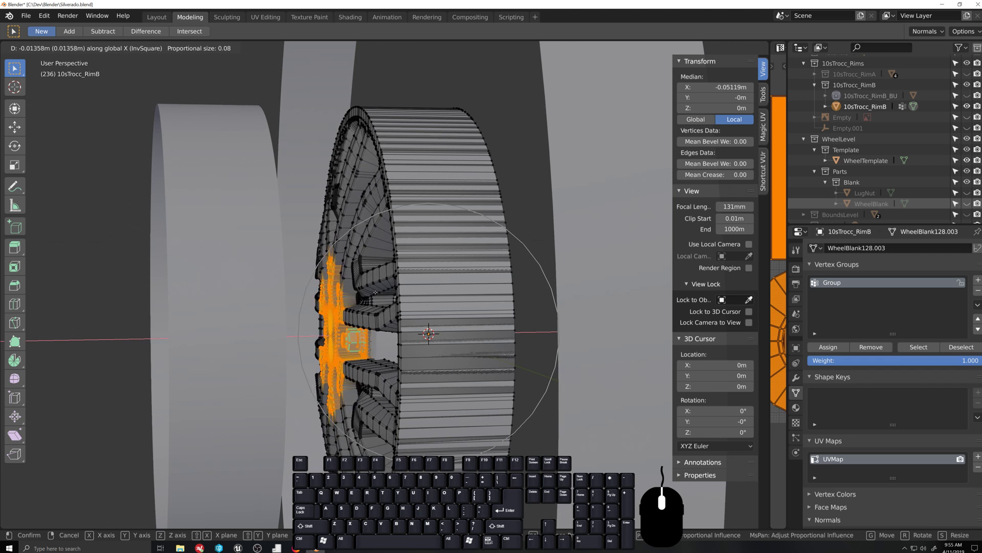
scroll(374, 294, down, 2)
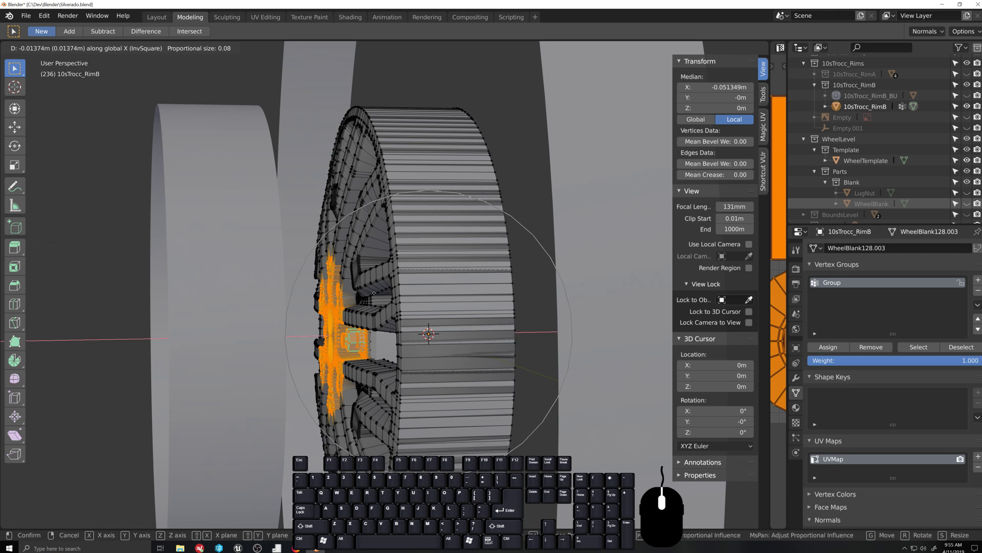
scroll(374, 291, up, 1)
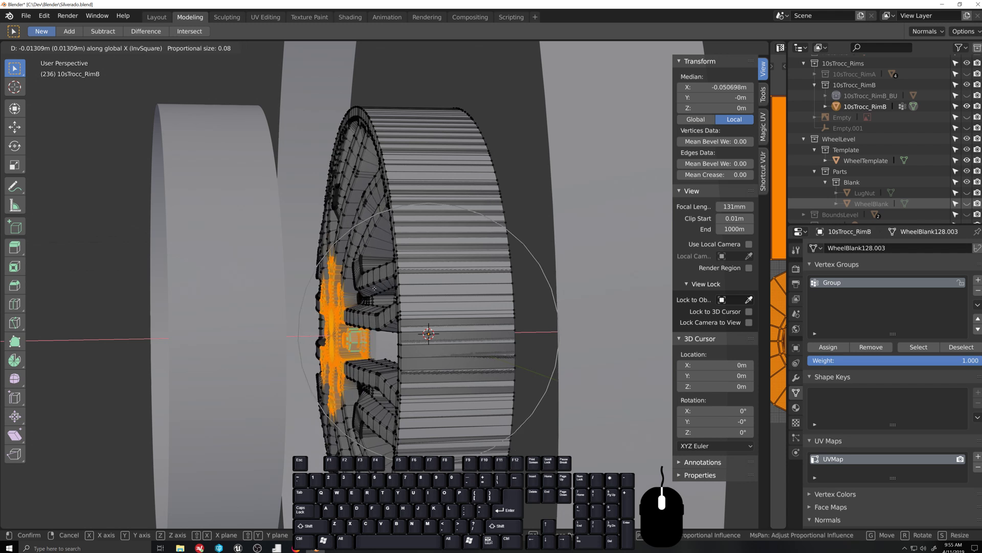
click(371, 288)
Step: Leave Edit Mode and add a Basis plus two shape keys named Scale and Offset to the rim
middle_drag(371, 288, 381, 306)
key(Tab)
scroll(424, 346, down, 4)
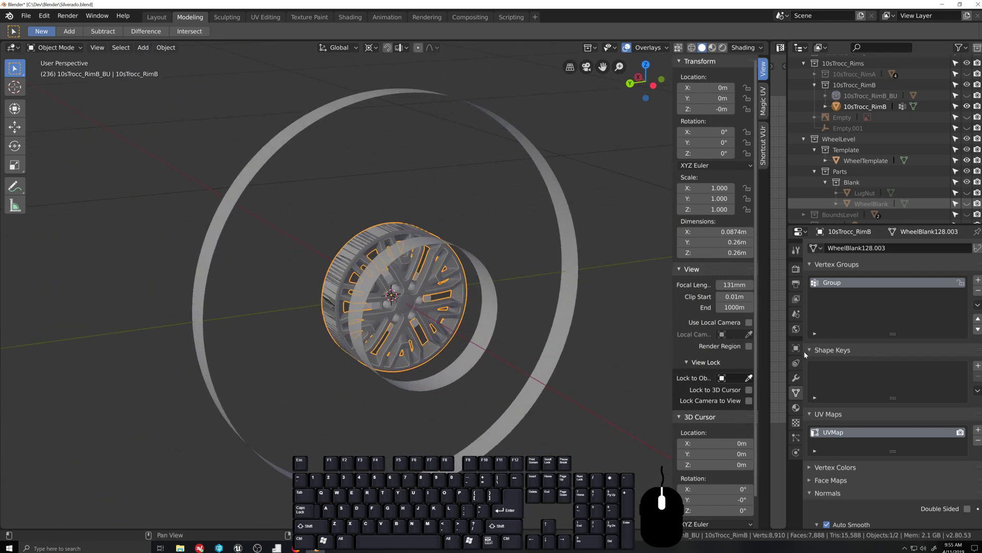
click(977, 366)
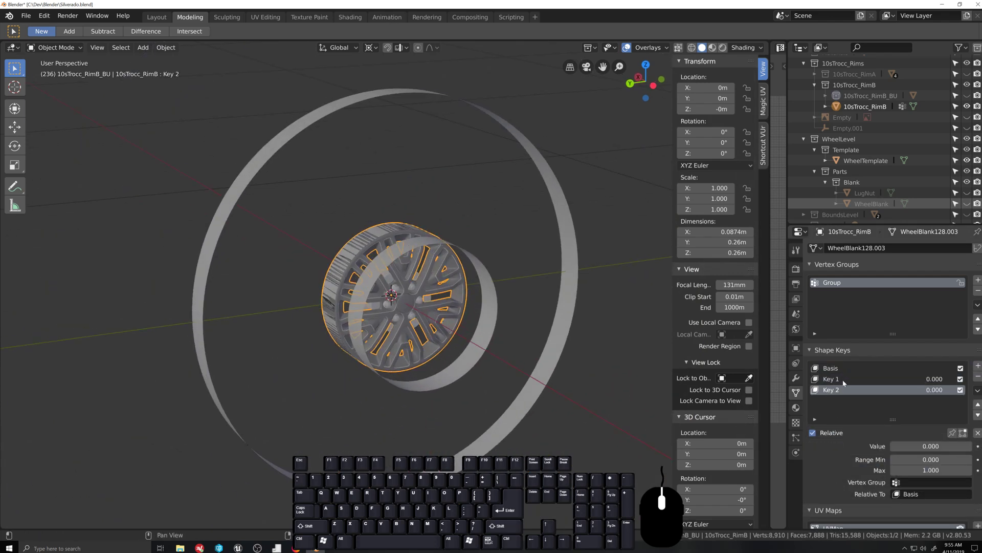
click(841, 379)
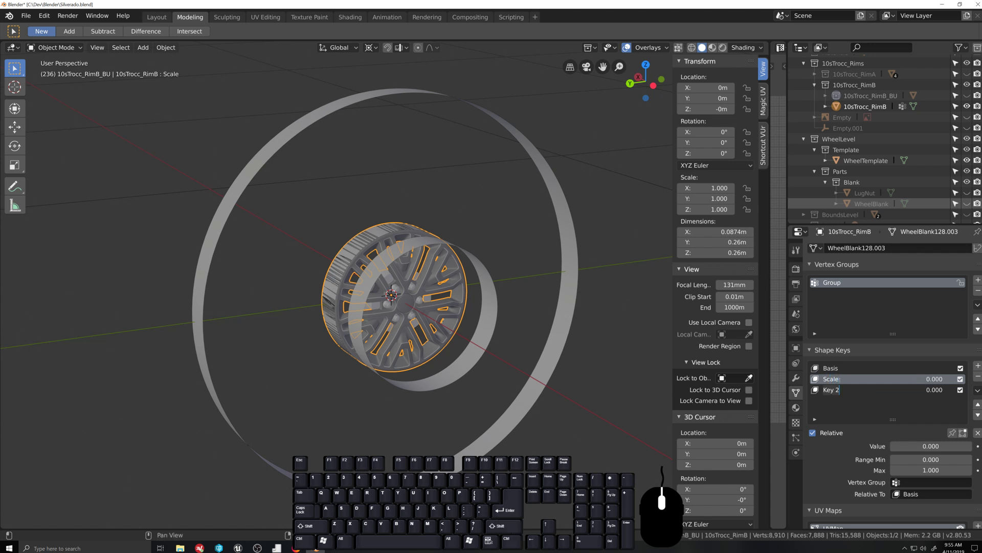
text(t)
key(Return)
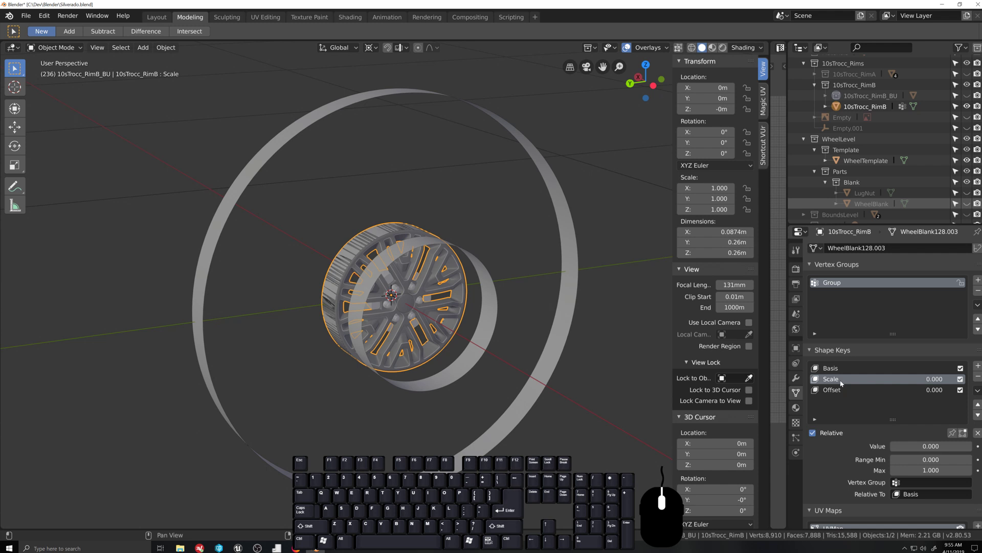
Step: In the Scale shape key, reveal all hidden vertices and scale the whole rim uniformly by about 2.835
key(Tab)
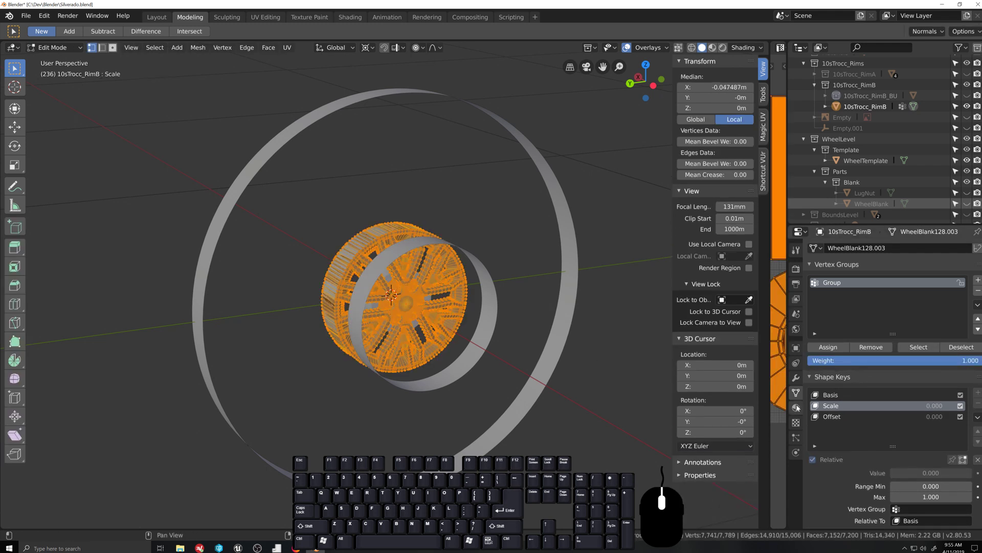
scroll(404, 381, up, 2)
middle_drag(404, 382, 465, 370)
key(alt+h)
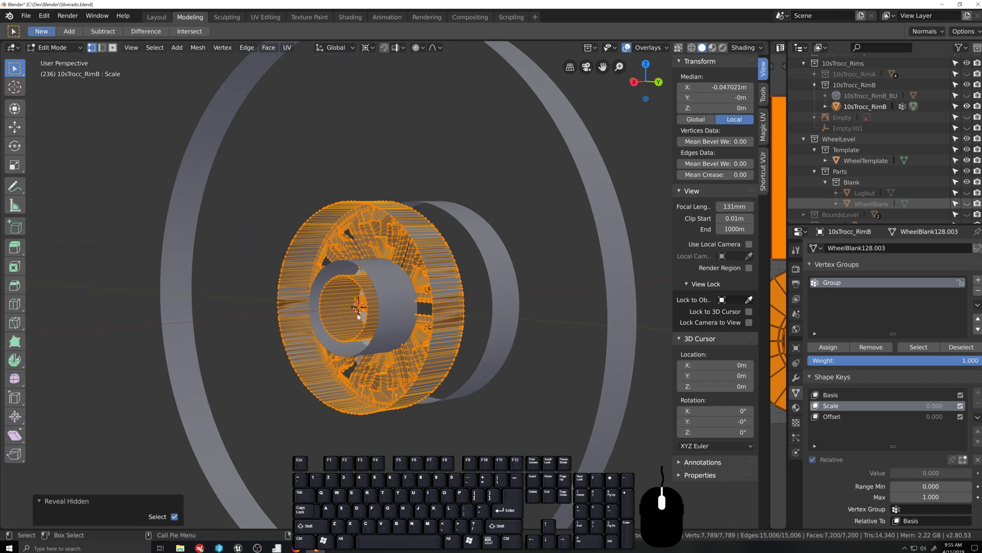
scroll(358, 315, down, 5)
middle_drag(347, 366, 377, 358)
key(s)
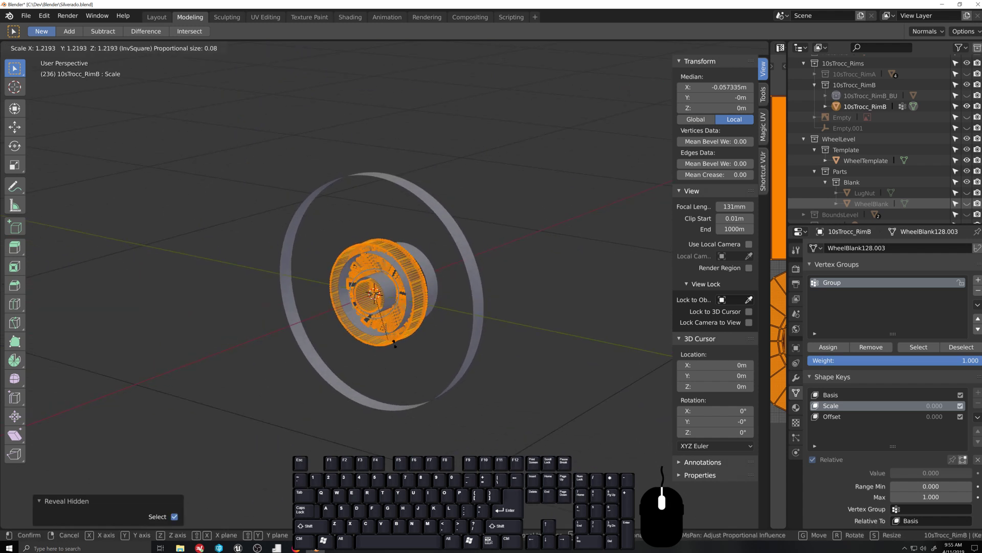
key(shift)
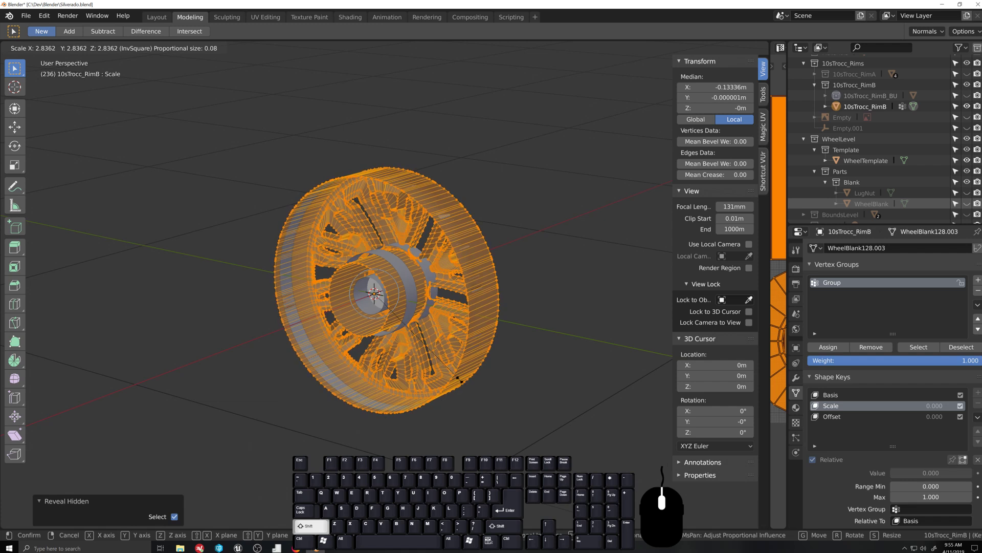
click(461, 380)
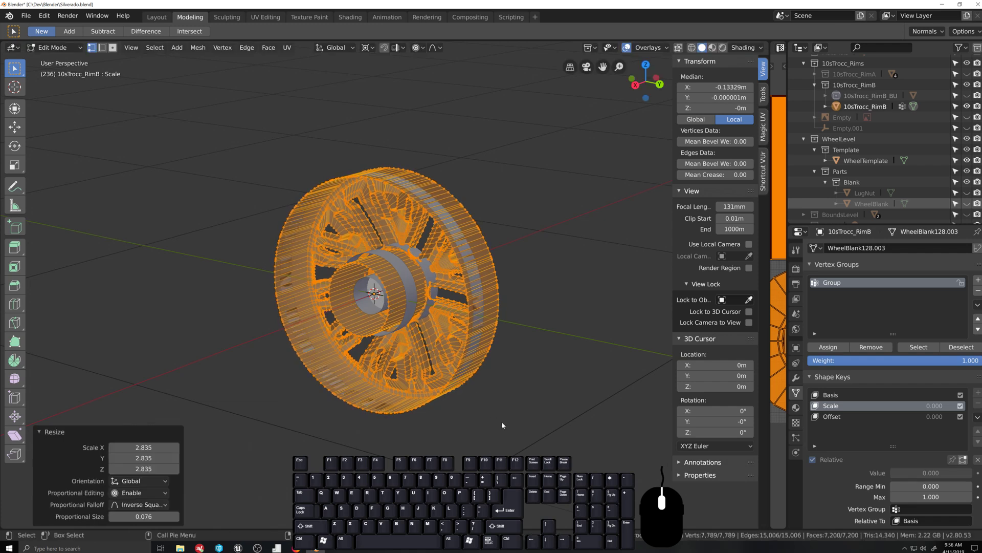
Step: Disable proportional editing and move the whole rim about -0.025 m along X, aligning its rear edge with the template ring
key(ctrl+KP_3)
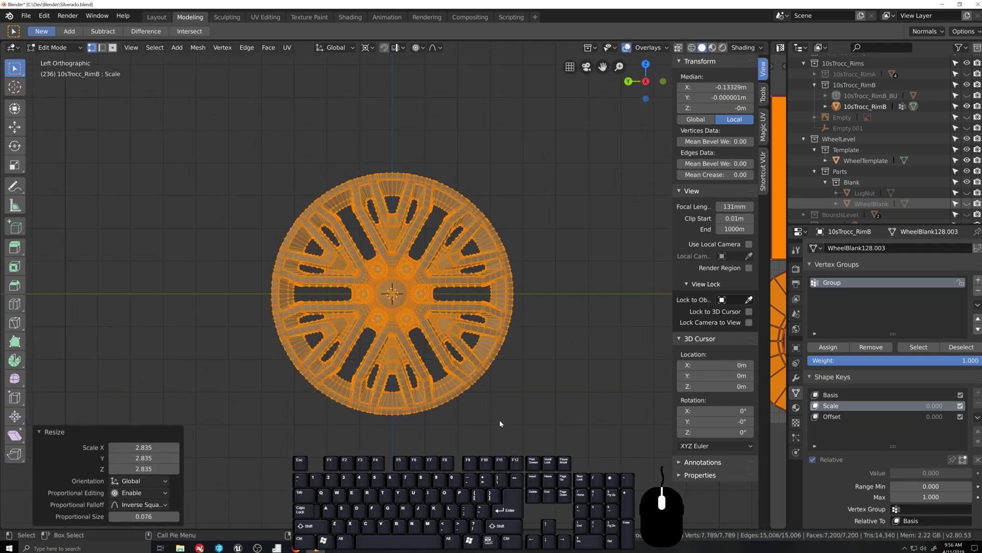
key(ctrl+KP_1)
scroll(371, 354, up, 6)
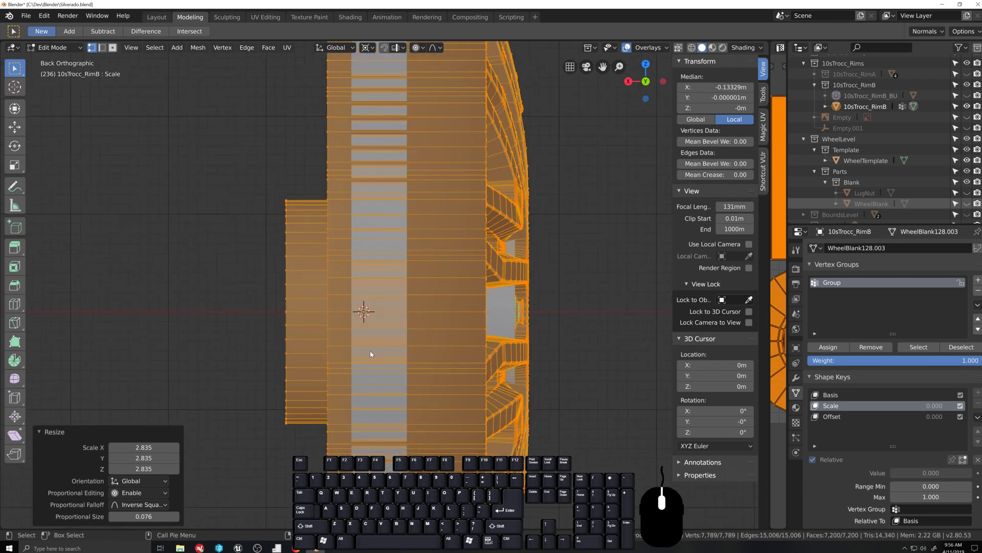
key(g)
key(x)
right_click(362, 341)
key(o)
key(g)
key(x)
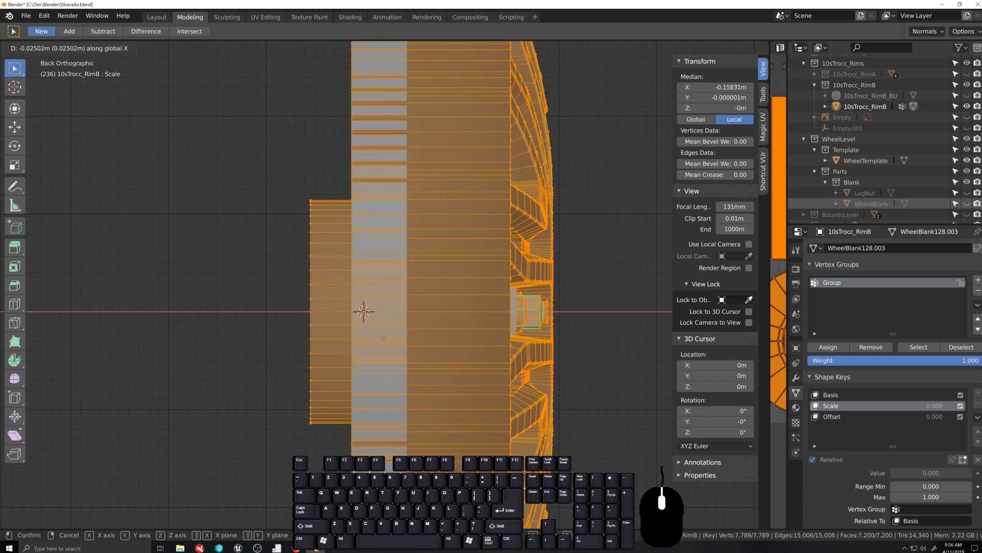
click(382, 339)
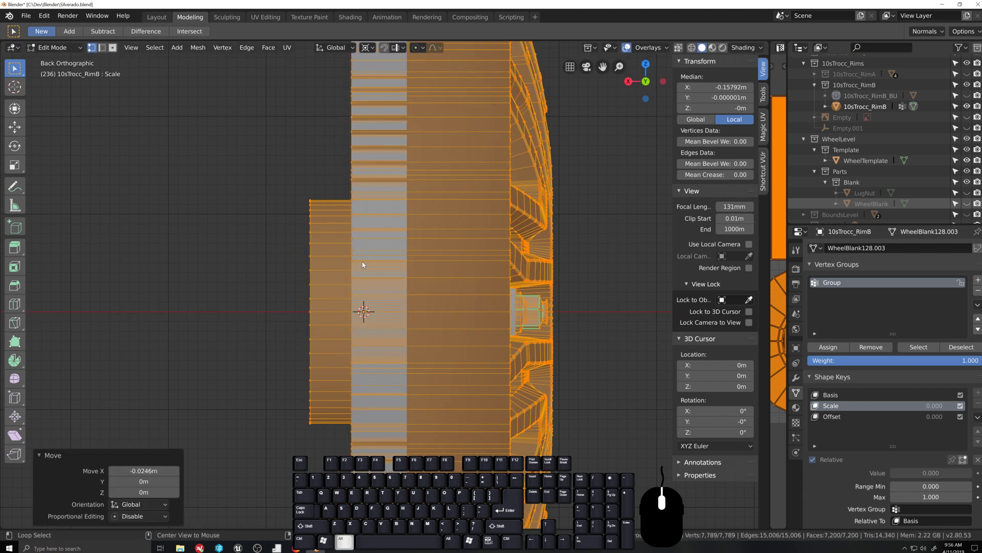
Step: Deselect the rim barrel's rear edge loop and move the remaining vertices about -0.027 m along X
alt+shift+click(353, 244)
scroll(346, 306, up, 3)
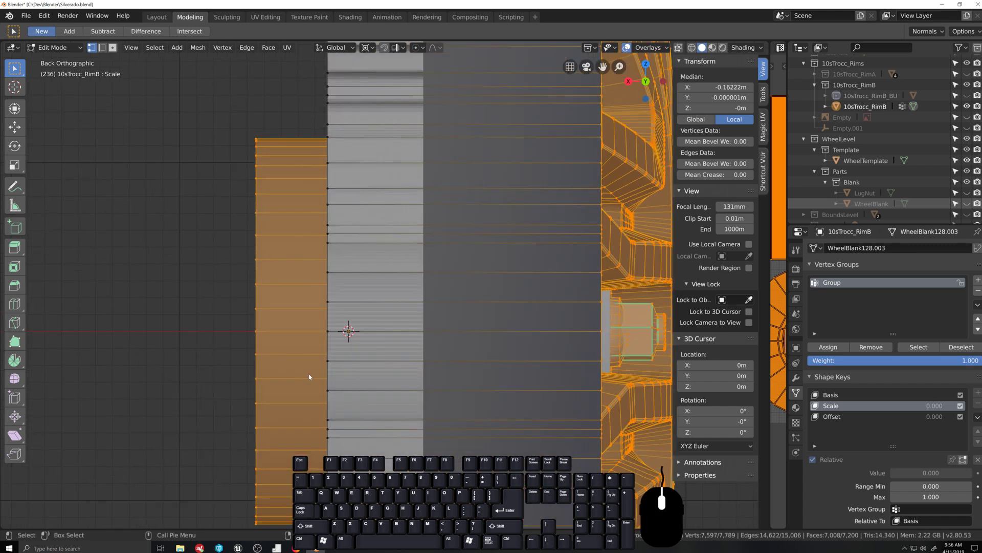
key(g)
key(x)
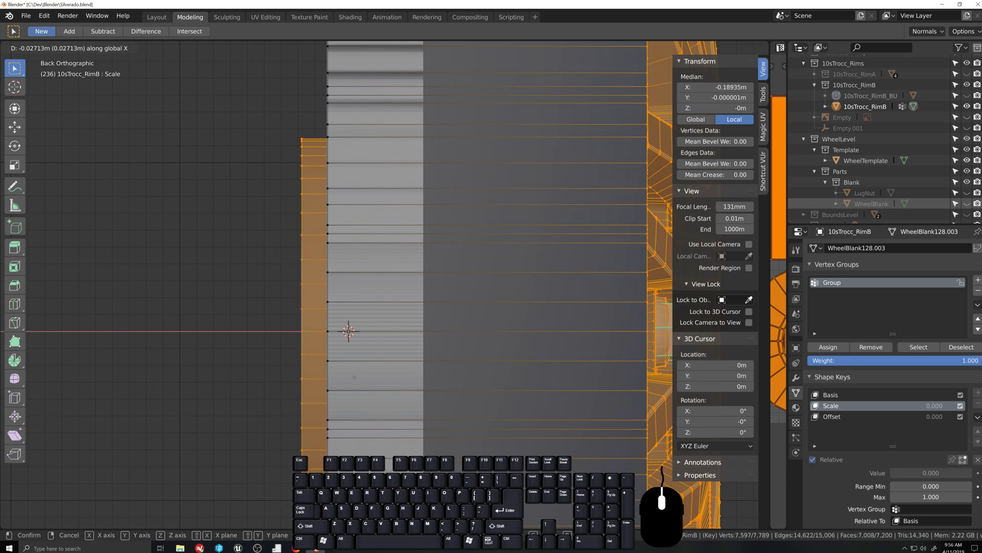
click(354, 377)
Step: Deselect the hub cylinder's rear loop, move the wheel face about 0.132 m along X to the template's front edge, and leave Edit Mode
alt+shift+click(299, 303)
middle_drag(302, 302, 366, 378)
scroll(366, 378, up, 2)
key(g)
key(x)
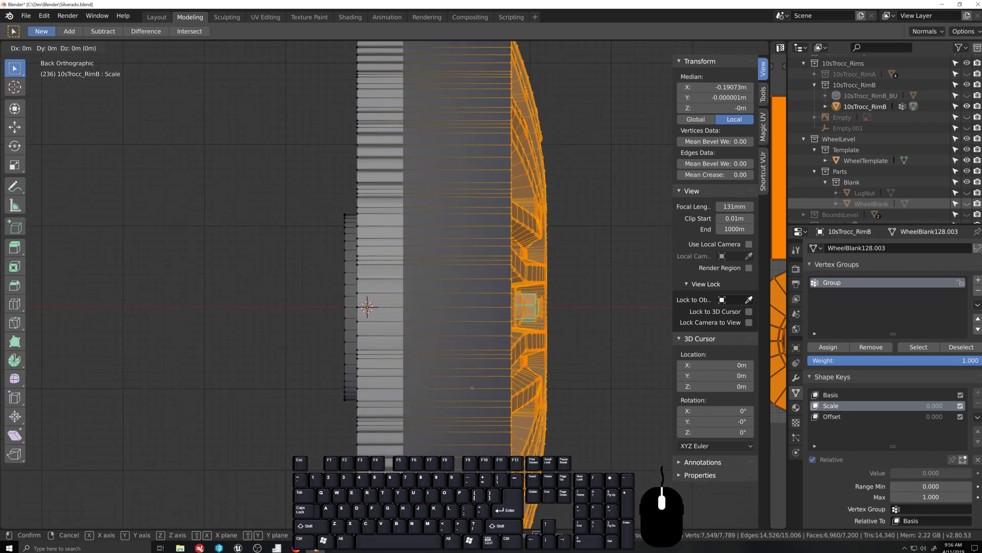
key(shift)
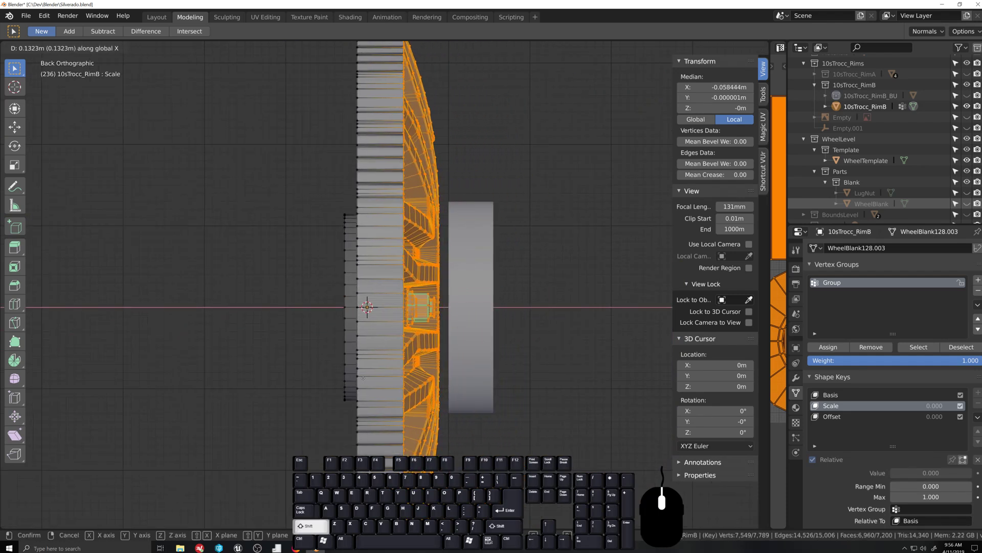
click(362, 377)
middle_drag(362, 377, 445, 396)
key(Tab)
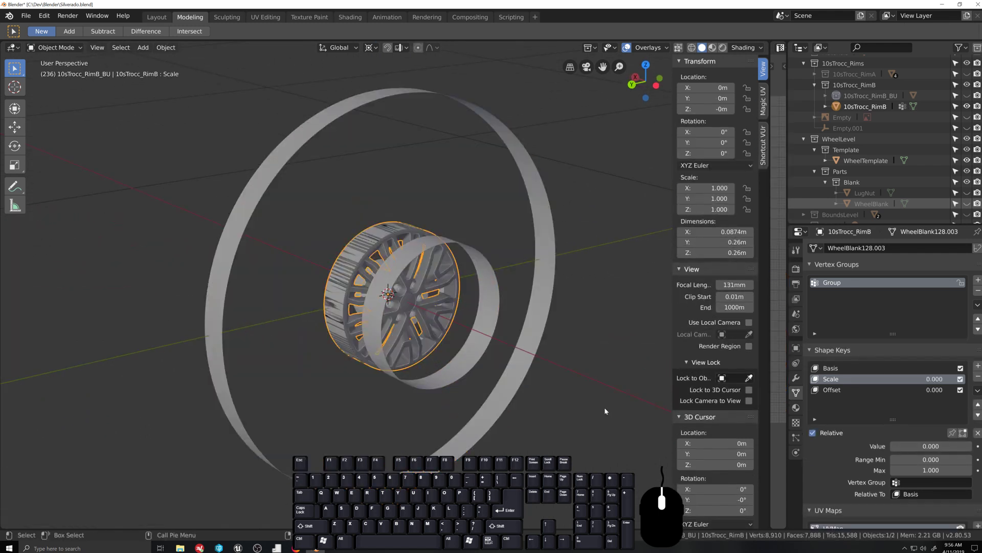
Step: In the Offset shape key, hide the rear edge loop of the central hub cylinder and select all remaining vertices
click(836, 391)
scroll(504, 438, up, 3)
key(Tab)
middle_drag(350, 442, 348, 333)
scroll(383, 434, up, 3)
key(a)
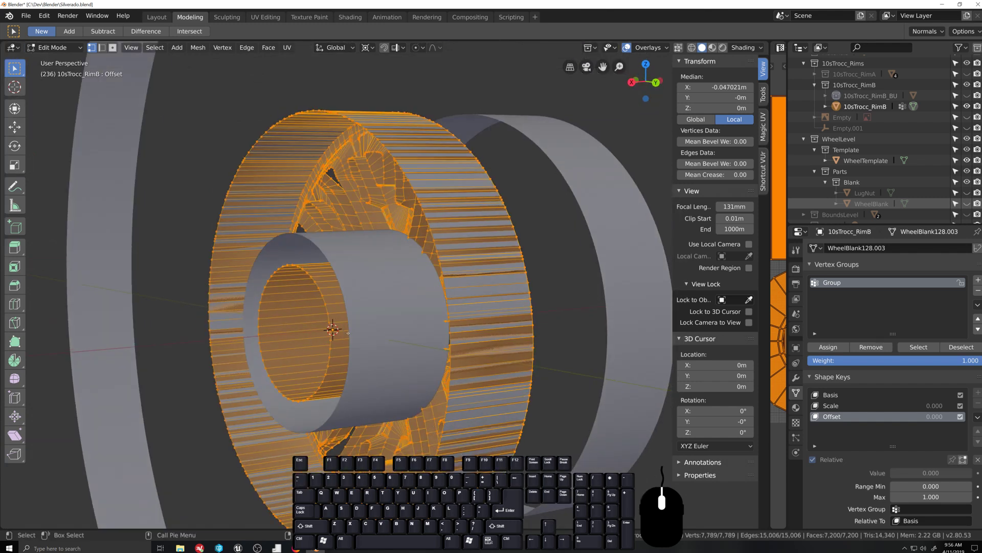
alt+click(326, 314)
key(h)
key(a)
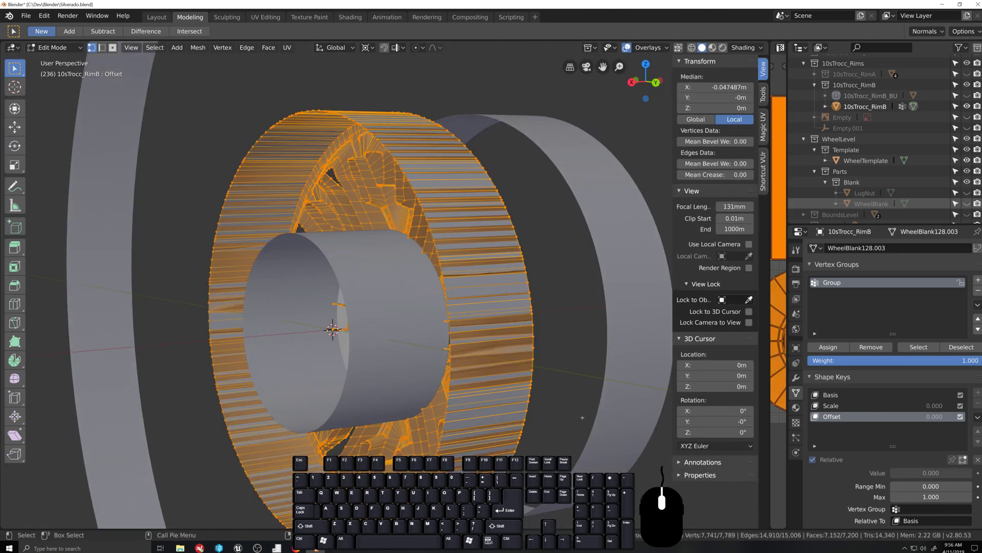
middle_drag(582, 417, 538, 427)
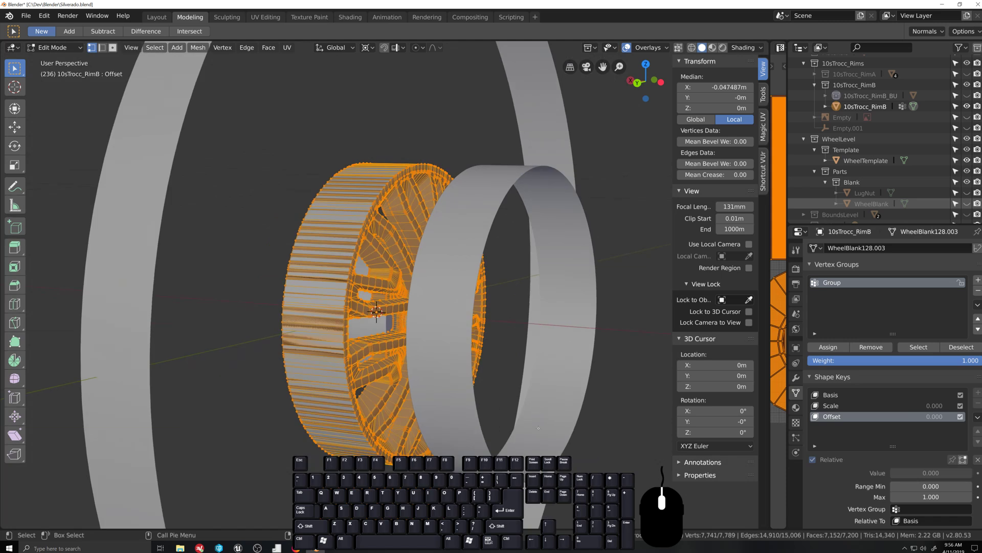
Step: Hide the WheelTemplate object and select only the hub vertices stored in the Group vertex group
scroll(538, 428, up, 2)
scroll(507, 401, down, 1)
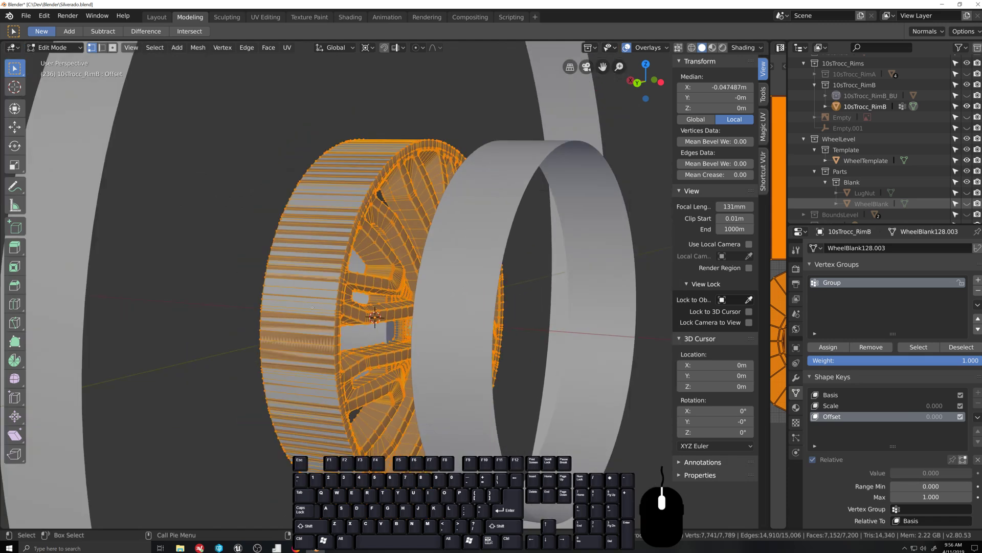
scroll(455, 359, up, 2)
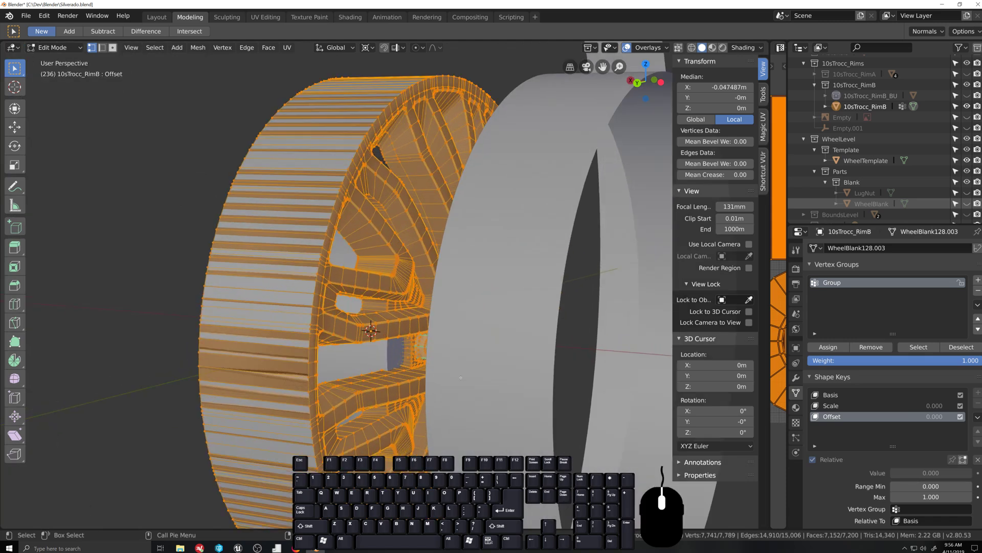
scroll(463, 375, down, 1)
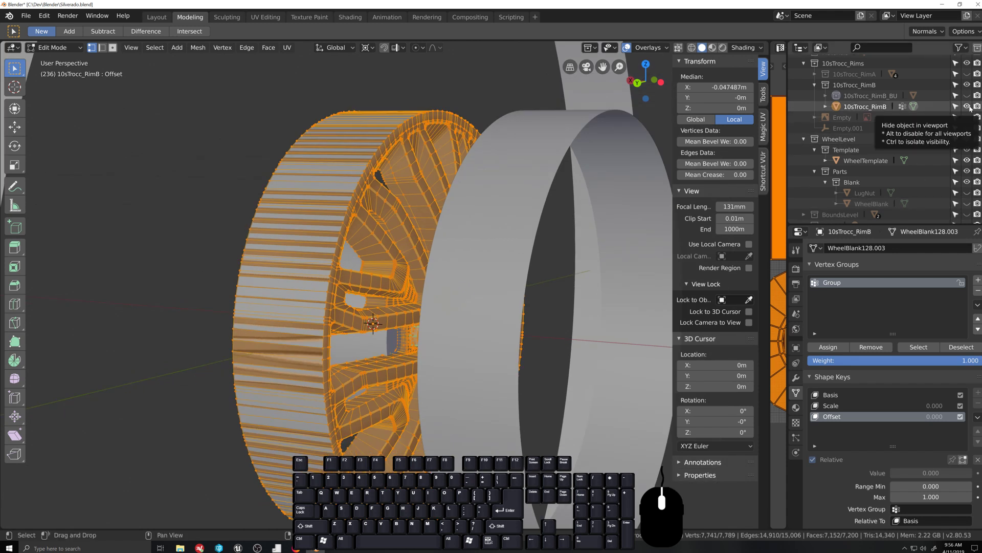
click(967, 160)
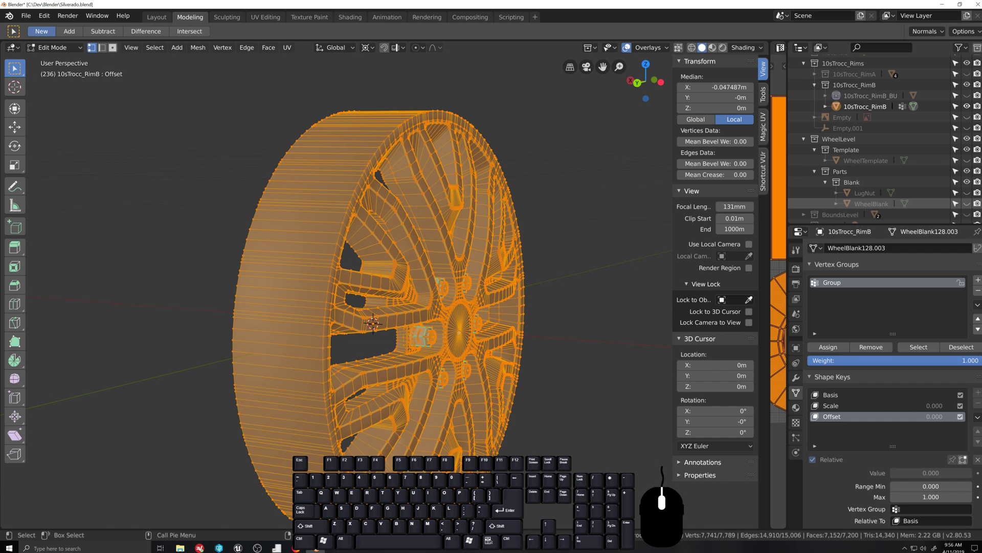
click(373, 323)
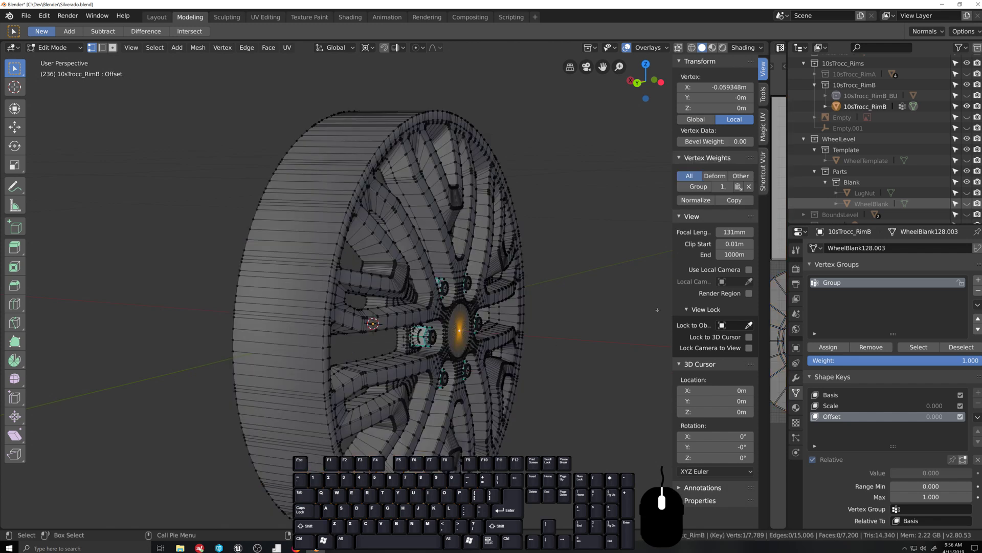
click(918, 347)
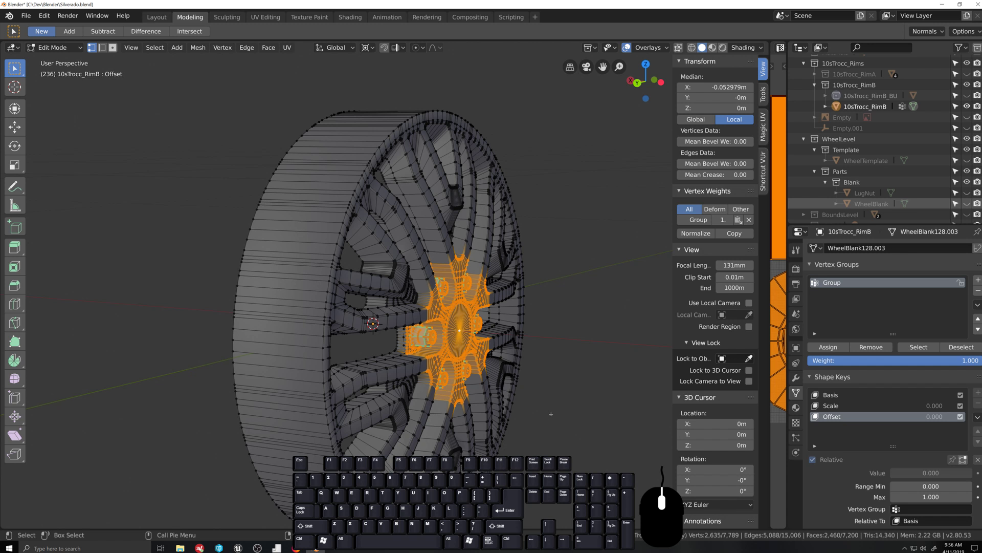
key(g)
key(x)
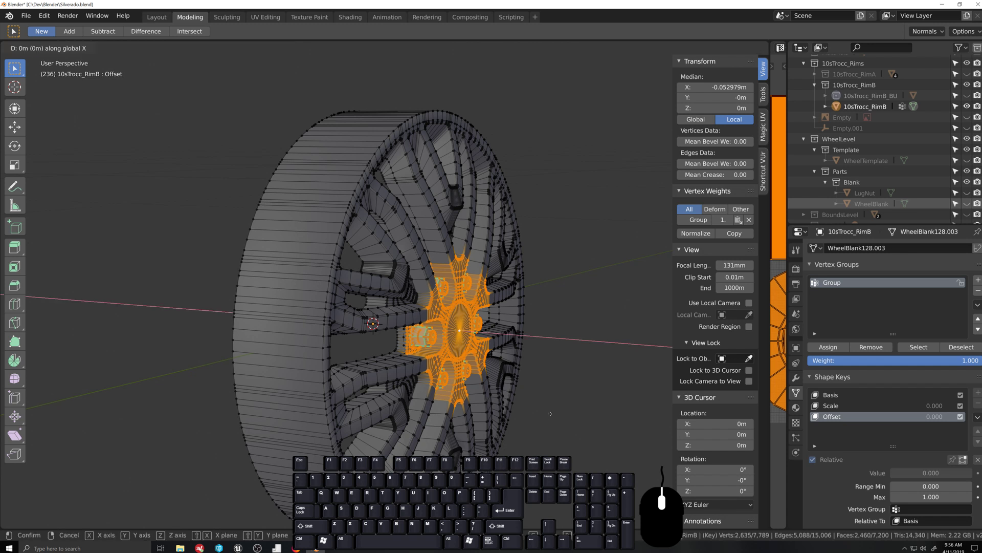
right_click(545, 415)
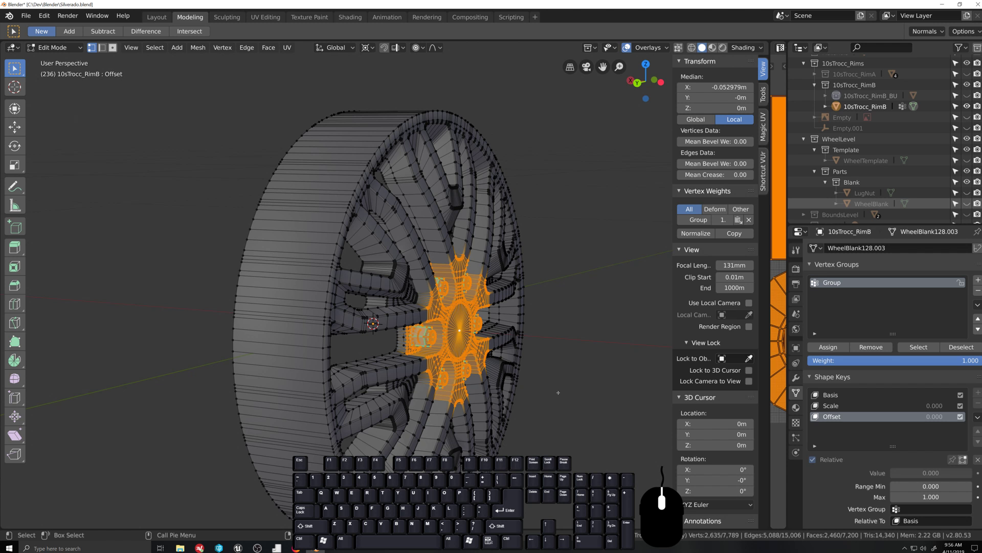
Step: Enable proportional editing and move the selected hub about 0.0123 m along X with Inverse Square falloff and a proportional size of 0.076
key(g)
key(x)
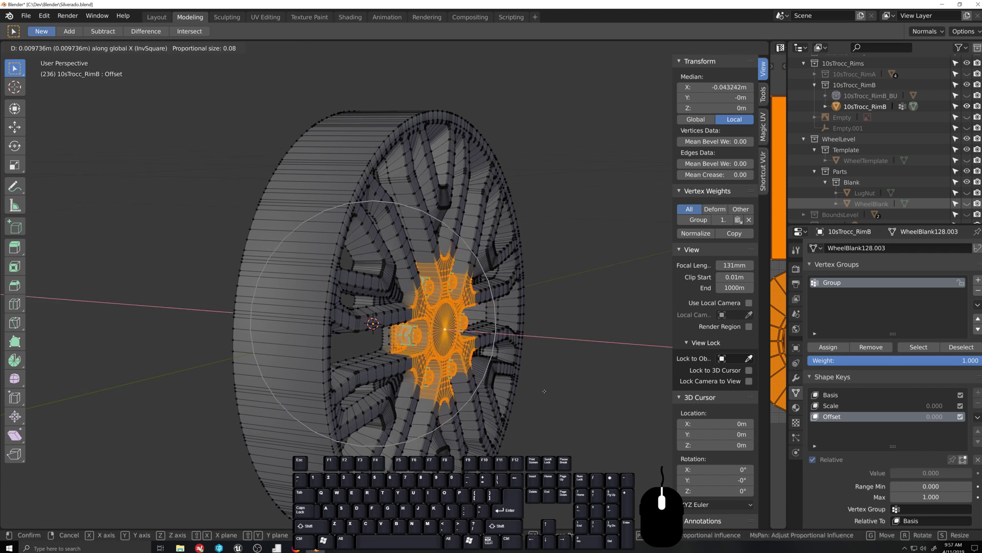
click(536, 384)
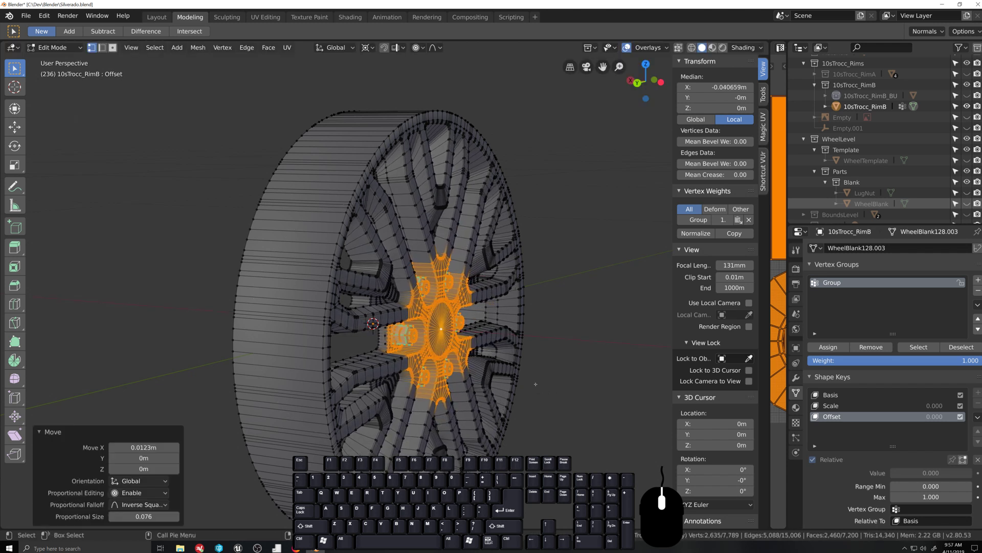
Step: Change the proportional falloff to Linear and move the hub about 0.04 m farther along X with a proportional size of 0.052
key(shift+o)
click(461, 120)
key(g)
key(x)
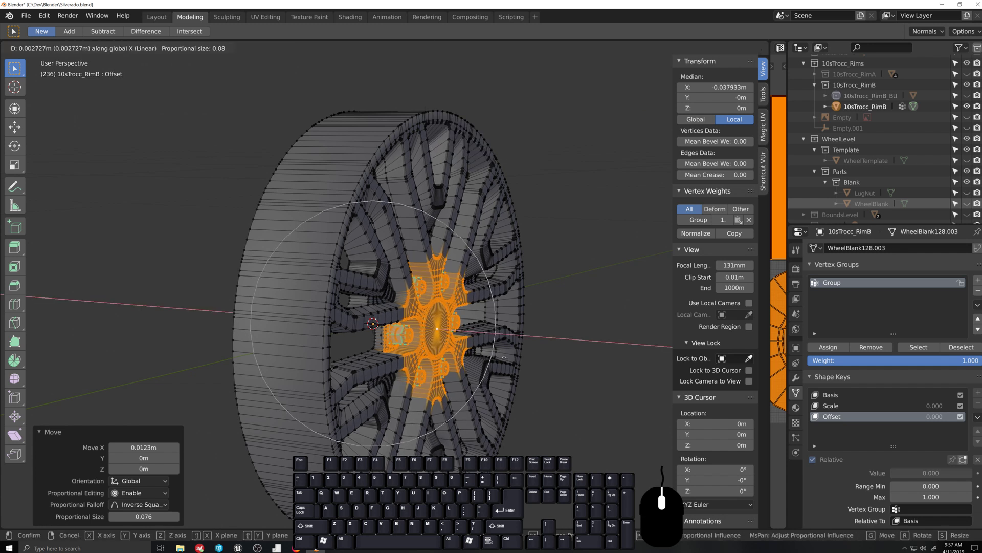
scroll(492, 355, down, 2)
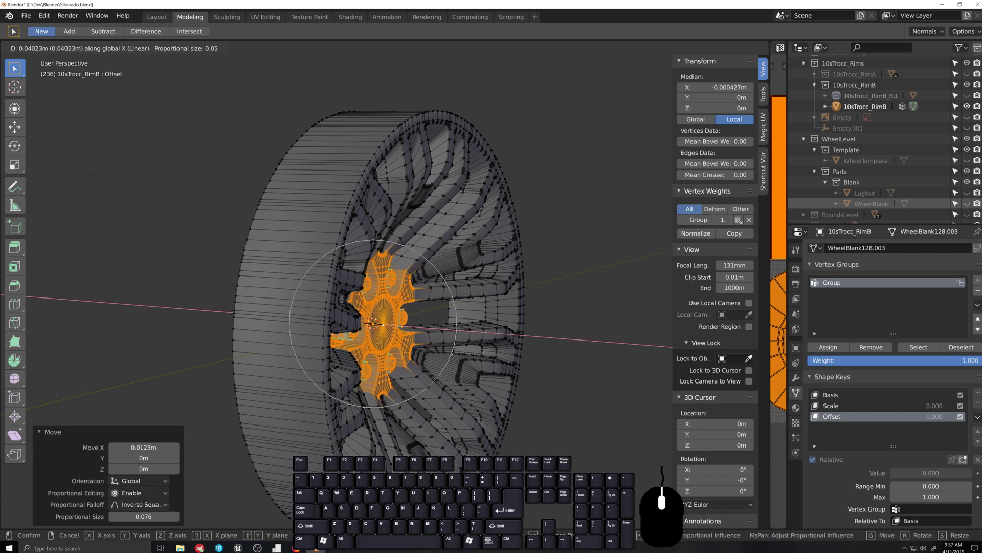
click(453, 352)
scroll(465, 376, down, 2)
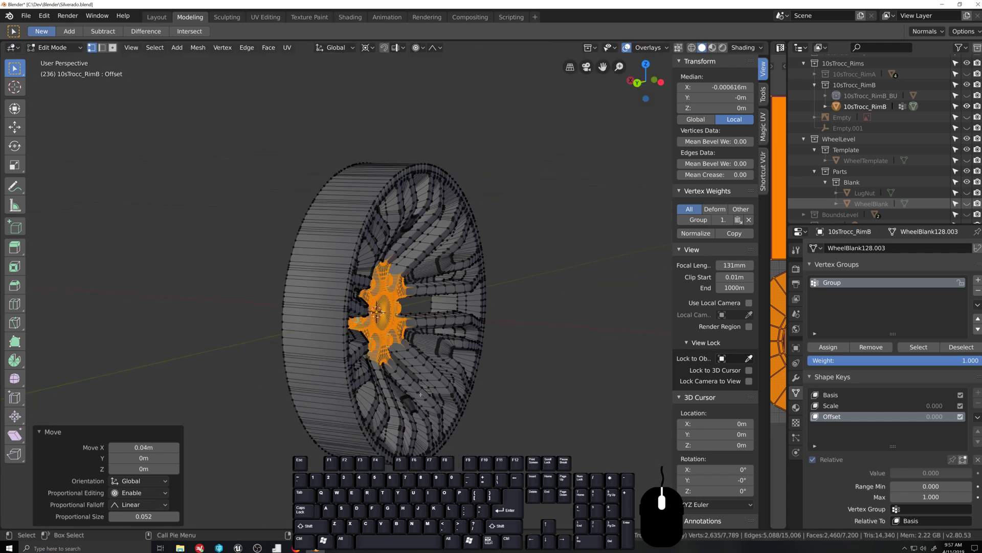
Step: Select all visible rim vertices and show the WheelTemplate object again
scroll(421, 394, down, 4)
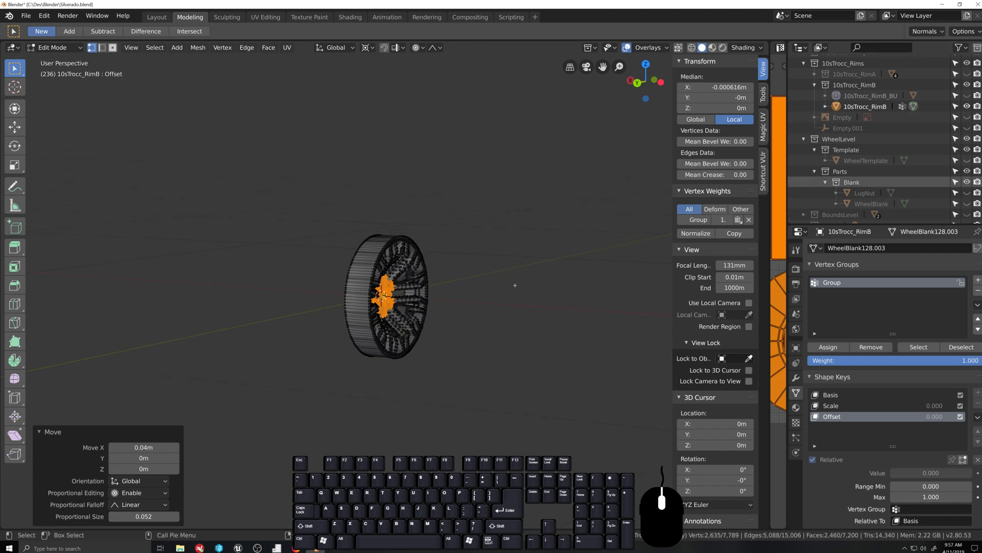
key(a)
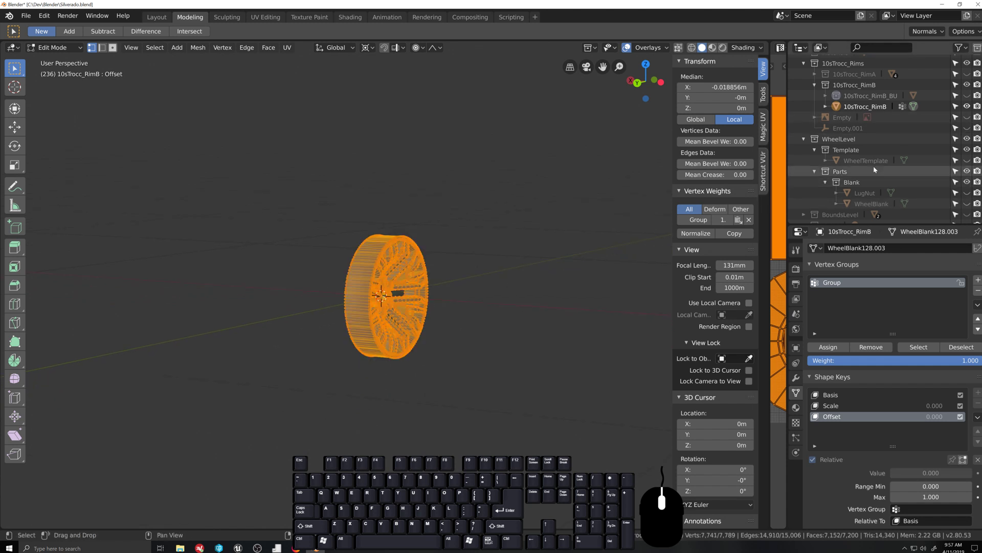
click(967, 160)
scroll(432, 376, up, 3)
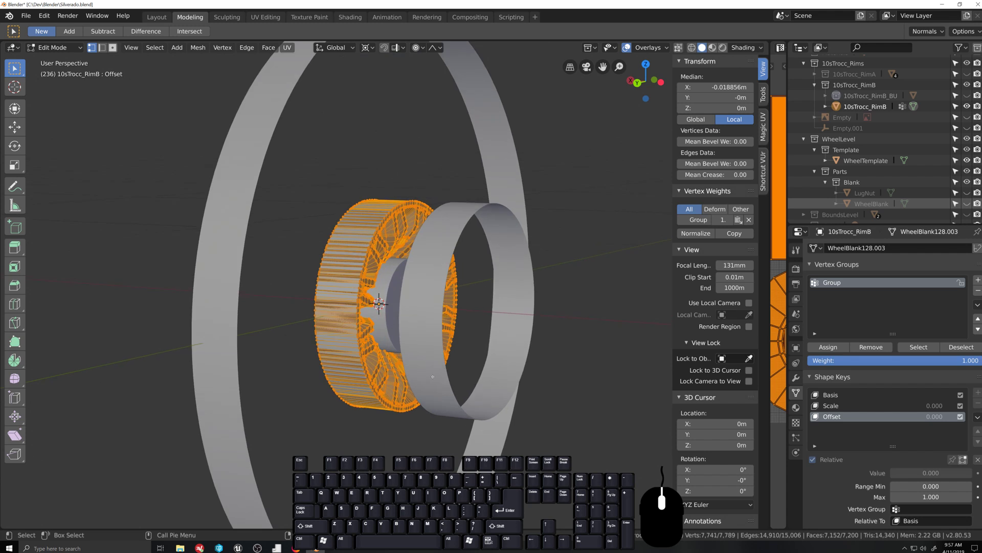
Step: Try to move all visible rim vertices about -0.104 m along X to the template's front ring with proportional editing enabled
key(g)
key(x)
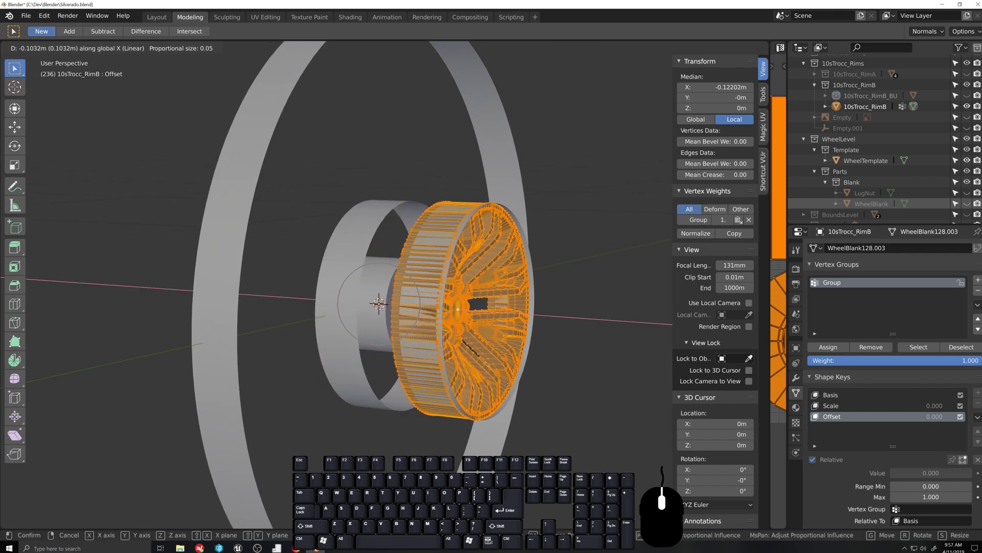
click(529, 399)
scroll(529, 399, up, 3)
scroll(512, 378, down, 2)
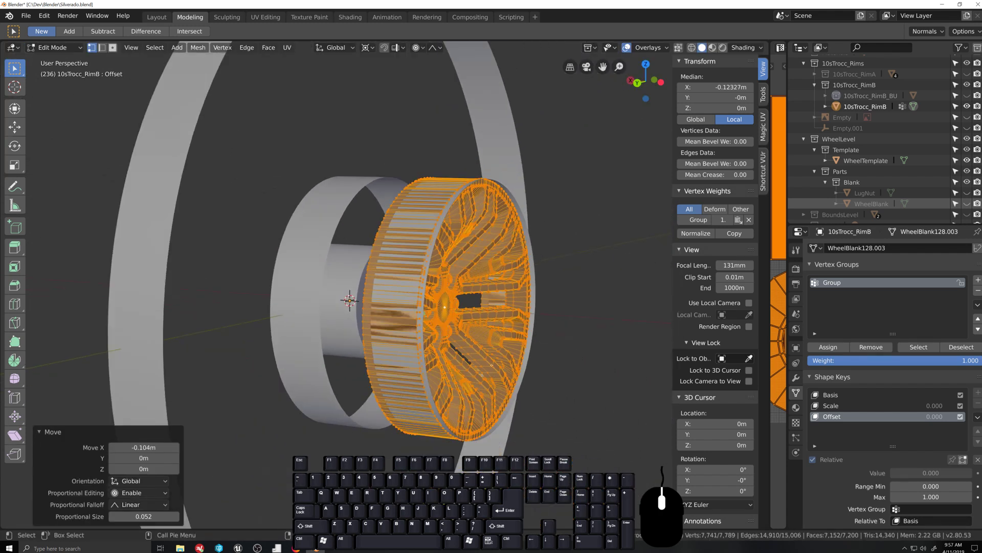
key(ctrl+z)
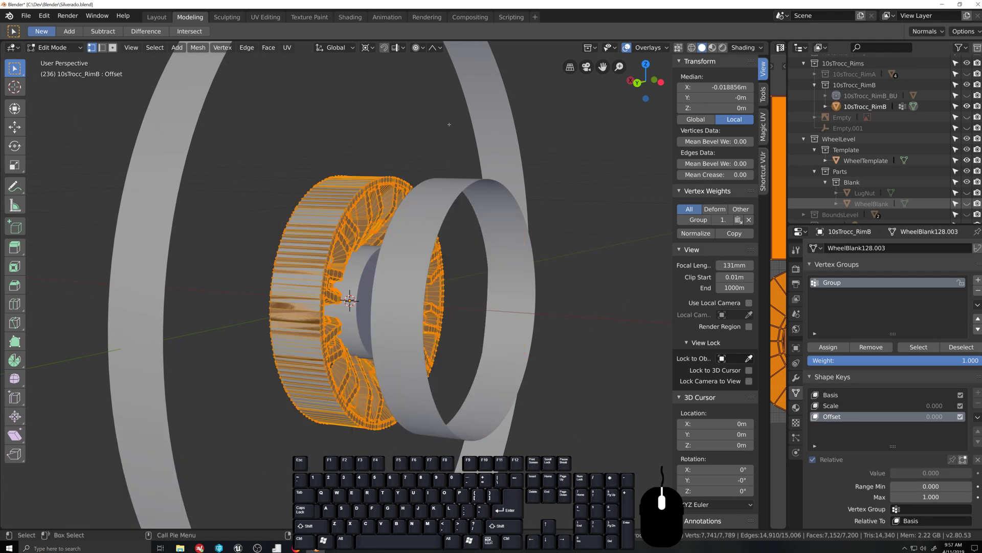
Step: Disable proportional editing and move all visible rim vertices about -0.111 m along X, aligning them with the template's front ring
scroll(449, 122, up, 4)
key(g)
key(x)
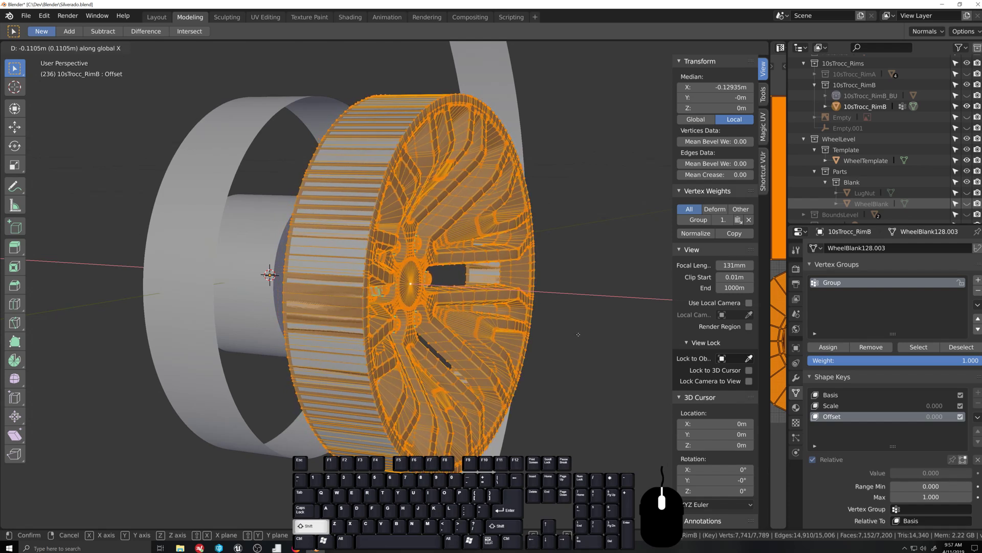
click(581, 334)
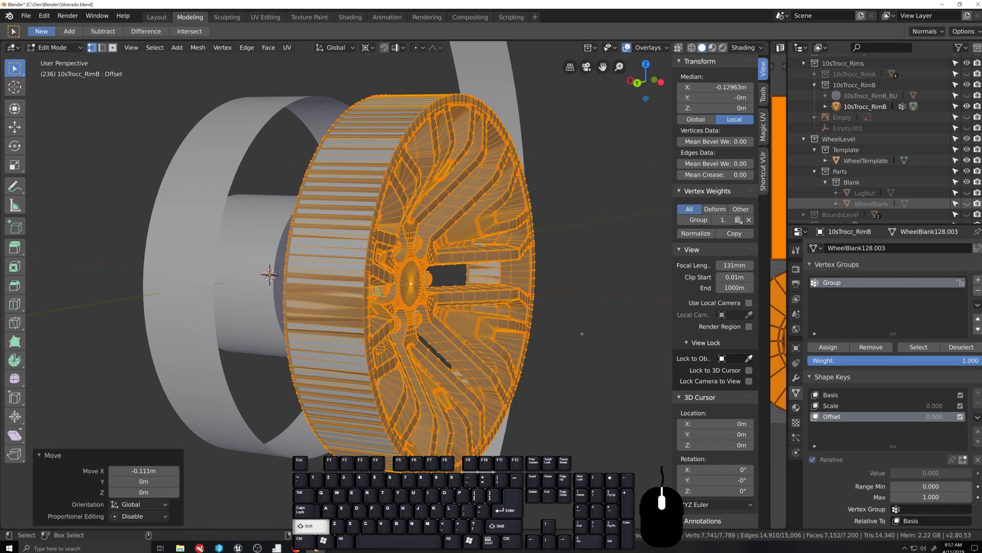
Step: Reveal the hidden rear edge loop of the hub cylinder and leave Edit Mode
scroll(413, 246, down, 4)
middle_drag(458, 368, 500, 368)
key(alt+h)
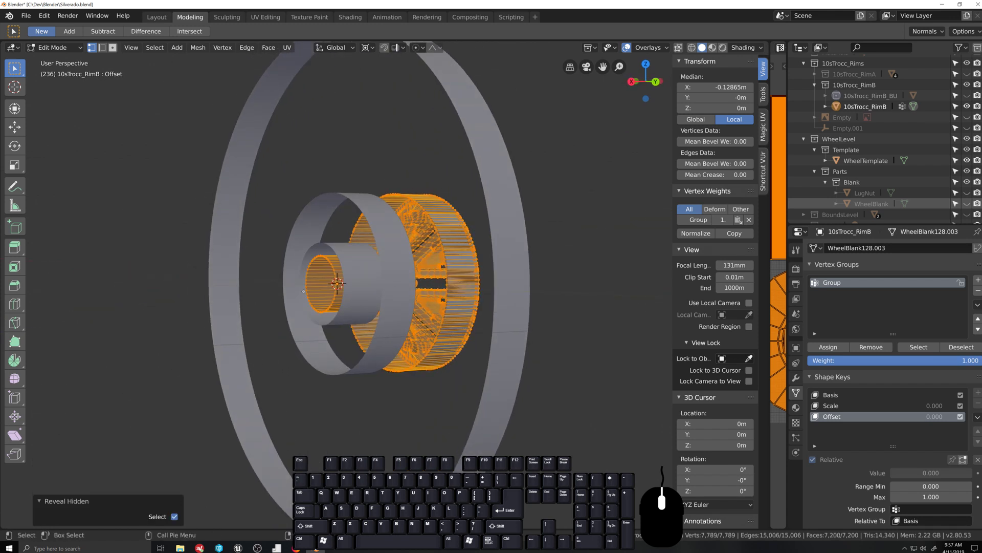
middle_drag(320, 264, 466, 406)
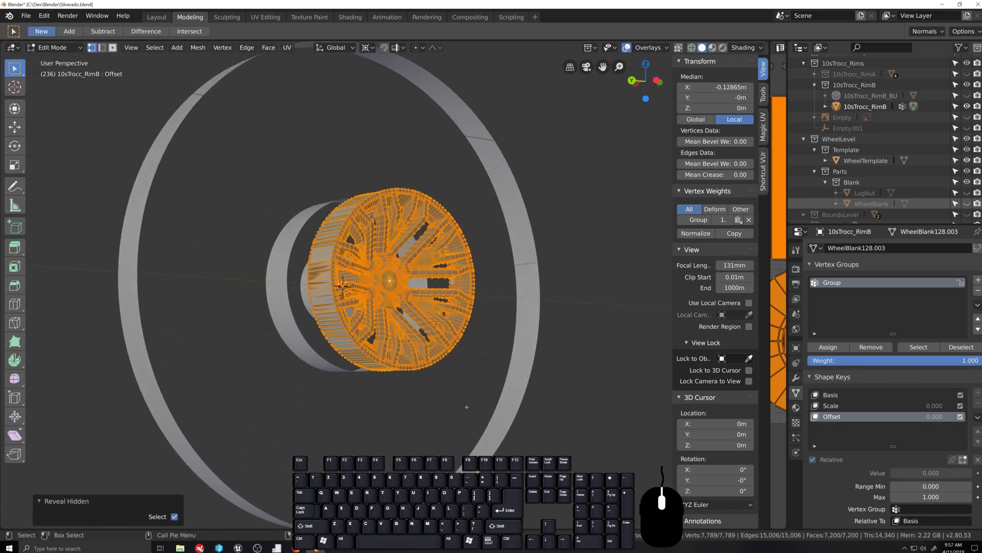
key(Tab)
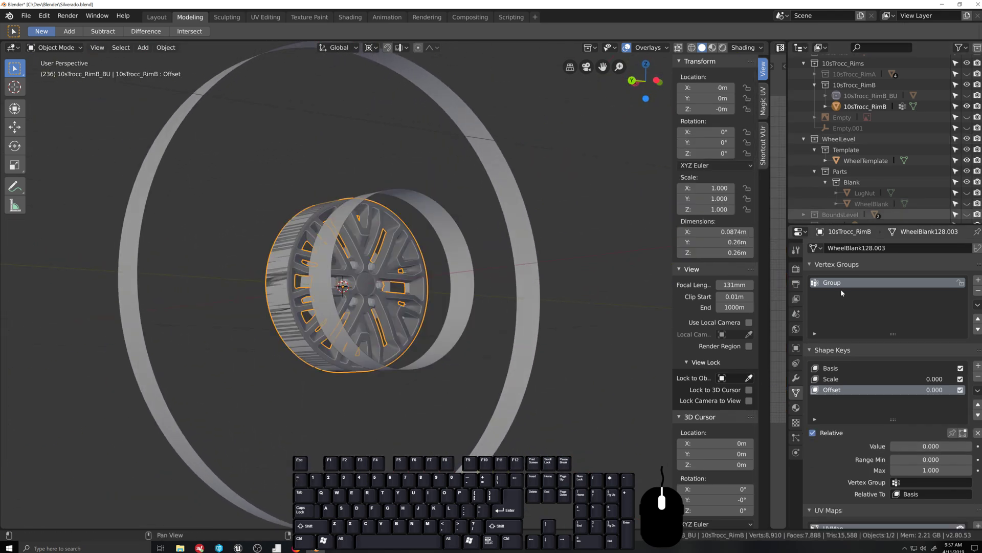
Step: Hide the WheelTemplate object and set the Offset shape key's value to 1.000 to check the deformed rim
middle_drag(443, 299, 460, 327)
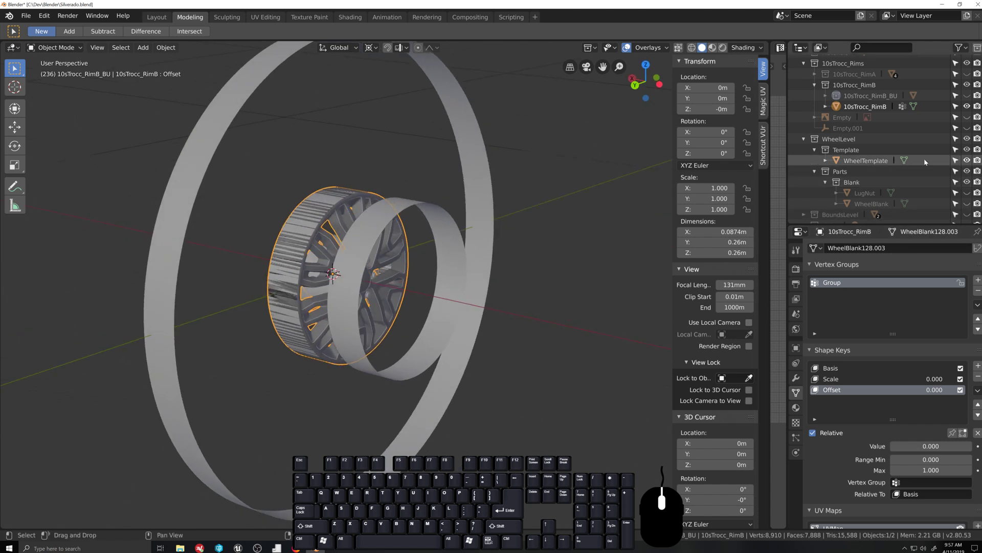
click(967, 161)
drag(909, 445, 971, 444)
scroll(529, 448, up, 2)
middle_drag(529, 447, 539, 432)
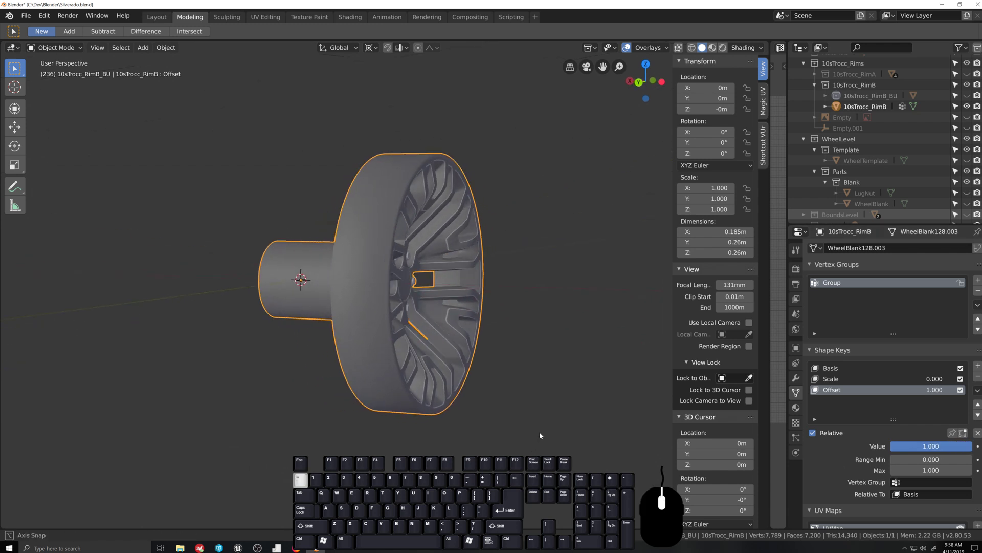
Step: Test both shape keys together by lowering Offset to about 0.522 and raising Scale to about 0.561
drag(967, 446, 932, 446)
middle_drag(384, 440, 409, 435)
click(839, 381)
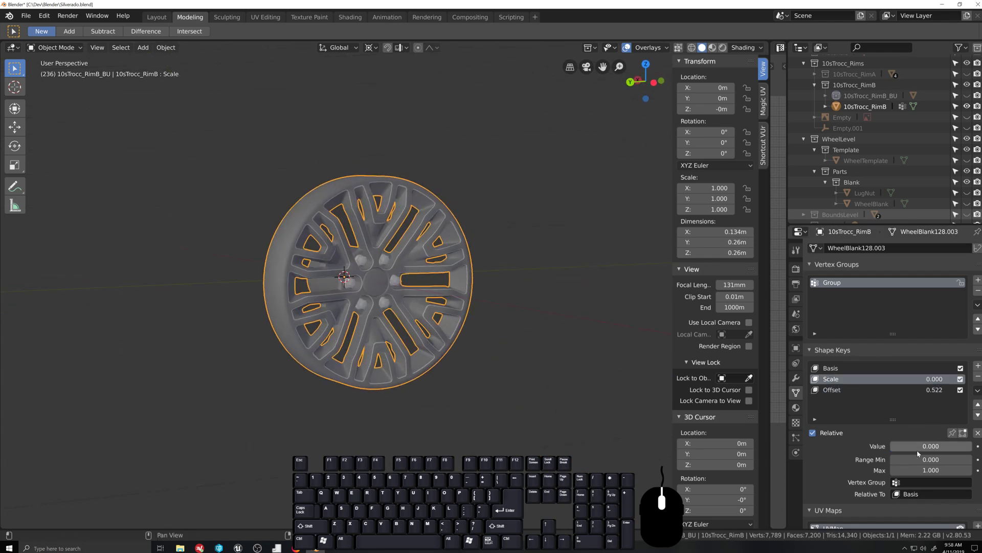
drag(916, 448, 956, 447)
middle_drag(444, 385, 481, 395)
mouse_move(931, 450)
mouse_down()
mouse_move(891, 449)
mouse_move(974, 448)
mouse_move(932, 449)
mouse_move(946, 448)
mouse_up()
Step: Reset the Offset and Scale shape keys' values to 0.000
click(822, 389)
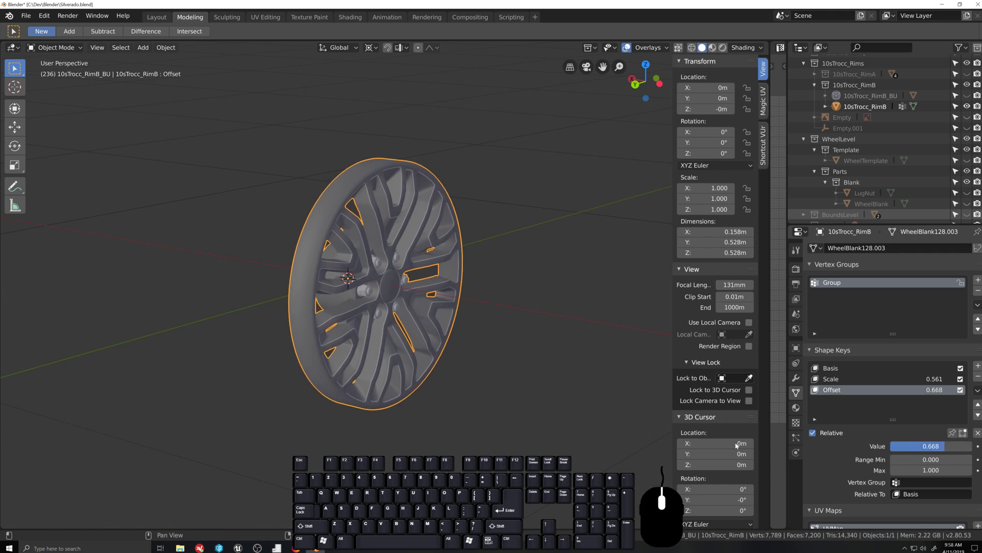
scroll(471, 436, up, 2)
middle_drag(454, 435, 423, 439)
drag(943, 447, 893, 446)
click(841, 379)
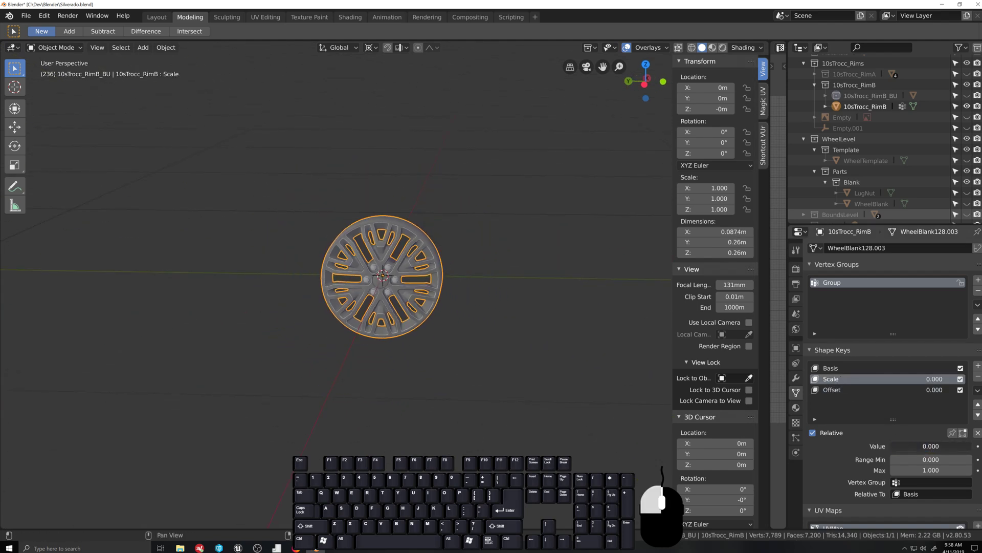
Step: Make Basis the rim's active shape key in Edit Mode, inspect its mesh, and return to Object Mode
scroll(483, 318, up, 2)
middle_drag(441, 344, 464, 355)
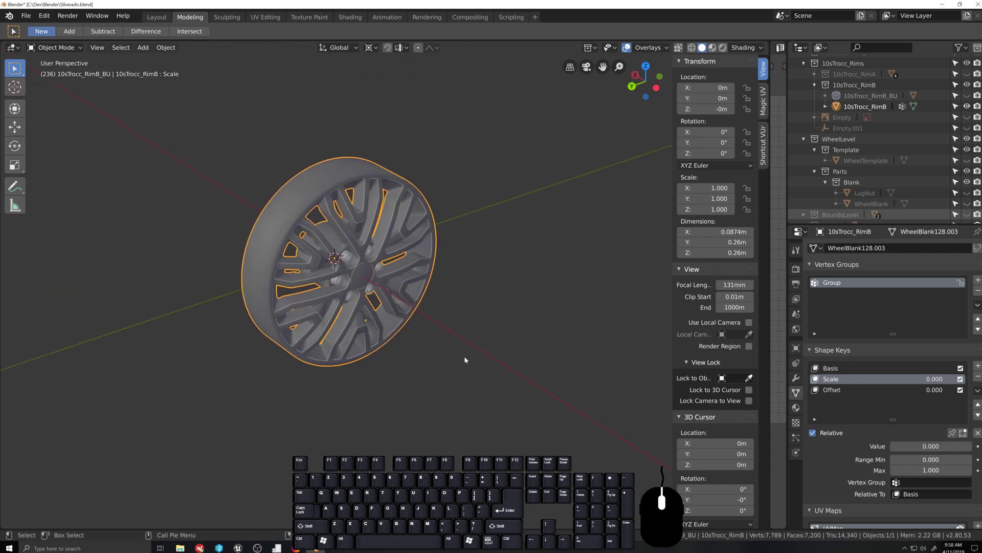
key(Tab)
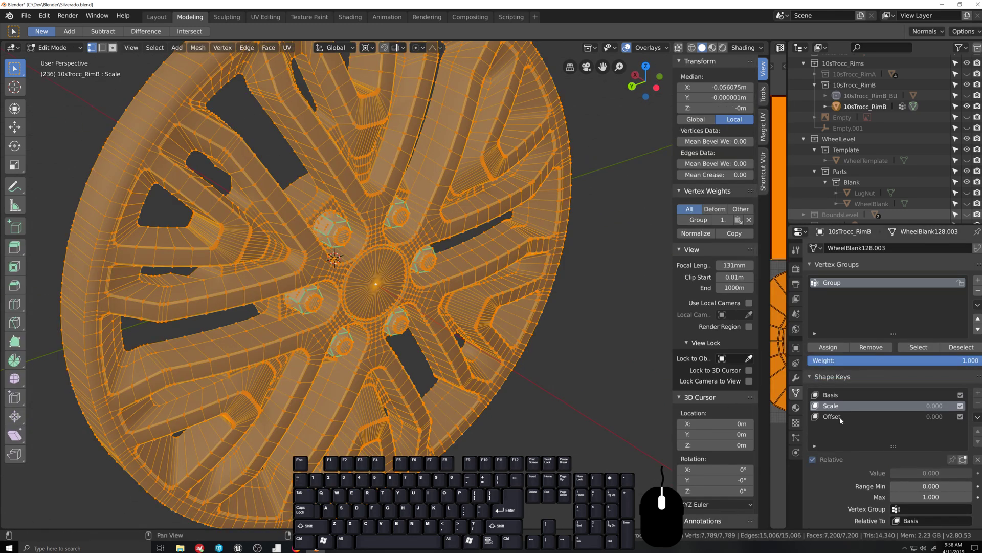
click(831, 395)
scroll(428, 366, up, 2)
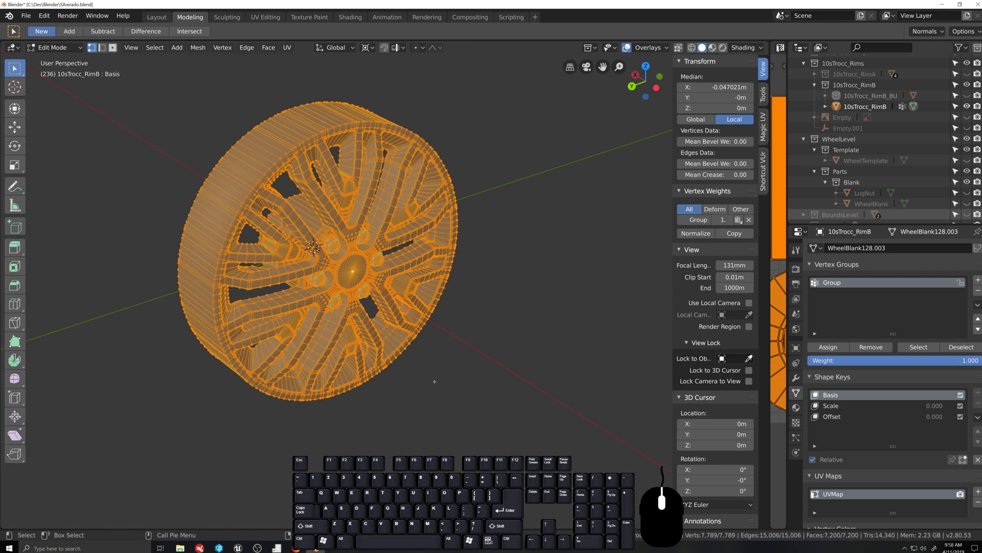
scroll(434, 380, down, 3)
click(415, 374)
key(Tab)
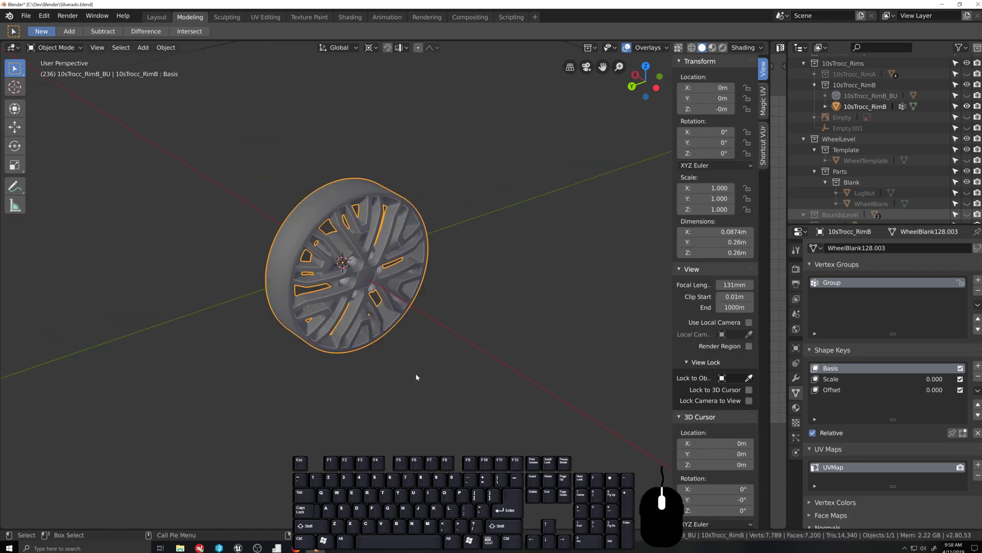
Step: Duplicate the 10sTrocc_RimB object in place and hide the copy
scroll(397, 358, down, 3)
scroll(400, 352, up, 1)
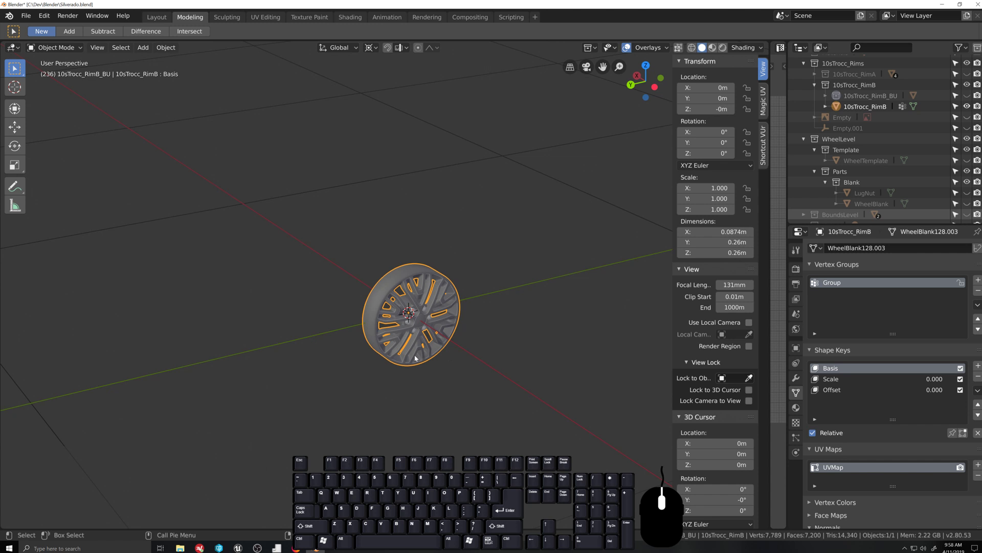
key(shift+d)
key(Escape)
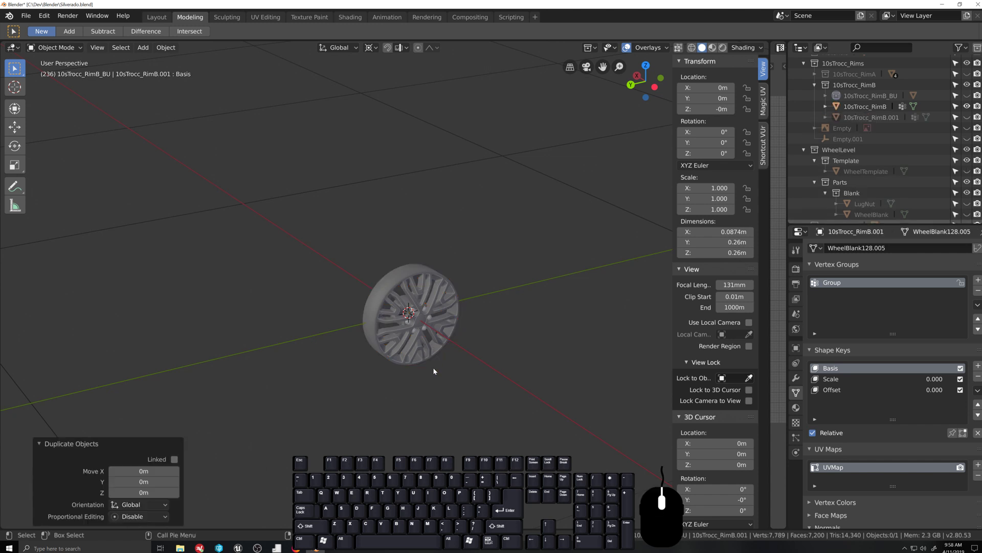
Step: Rename the duplicated rim as 10sTrocc_RimB_PreTriBU and move it into the 10sTrocc_RimB_BU collection
click(404, 333)
click(863, 121)
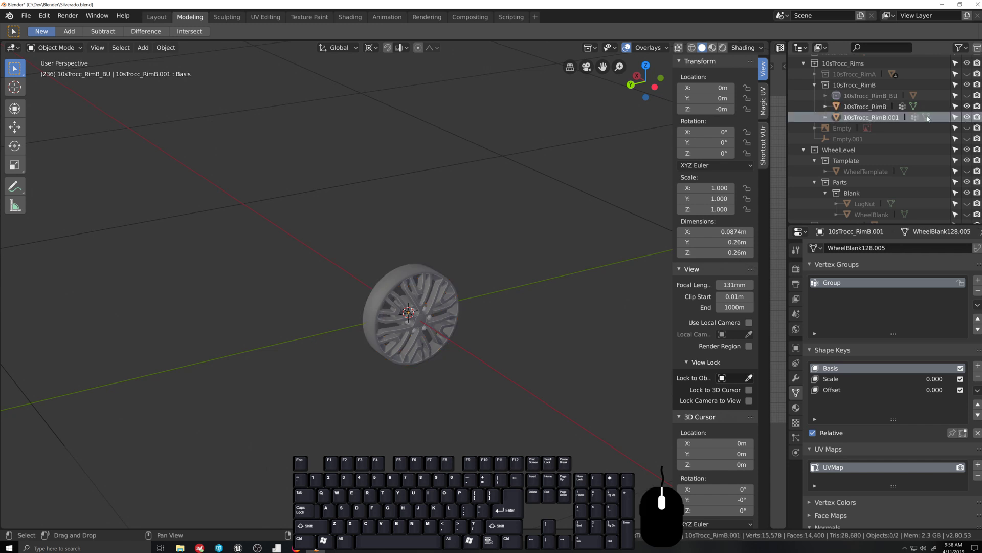
click(839, 117)
key(g)
right_click(346, 277)
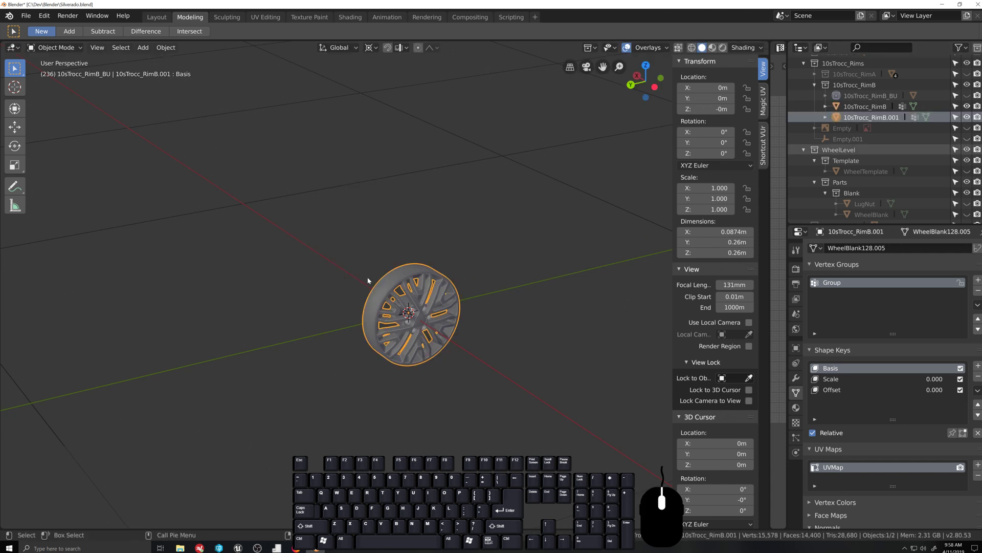
double_click(871, 119)
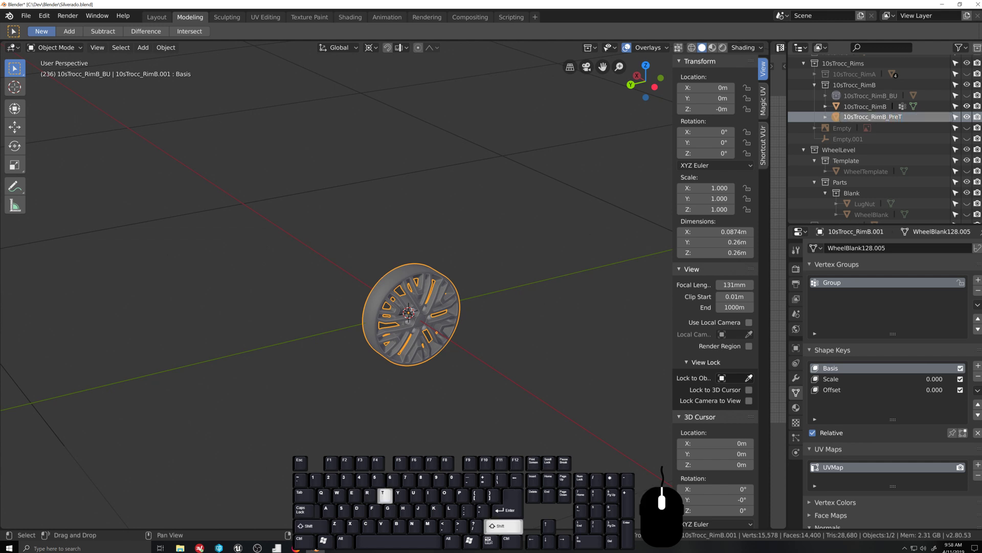
text(_PreTriBU)
key(Return)
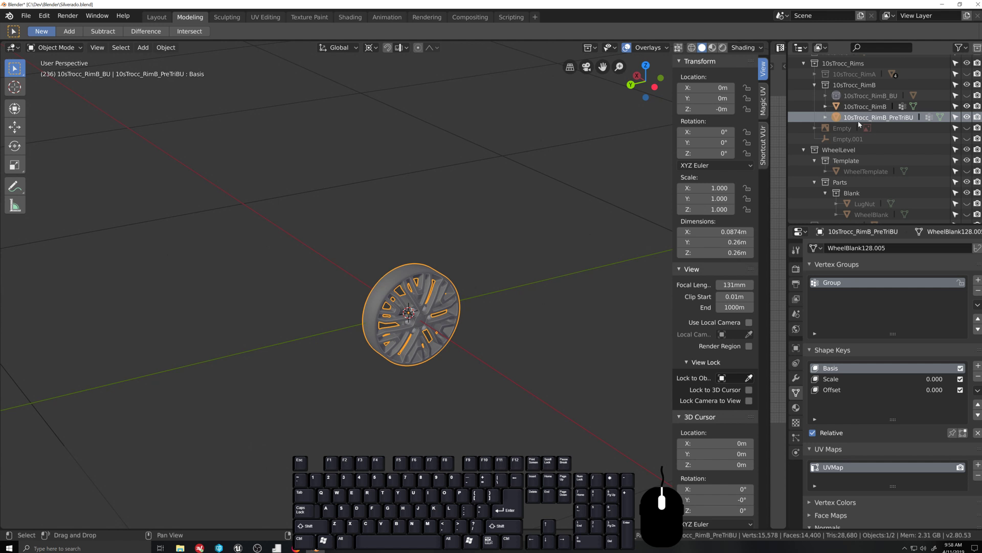
drag(830, 123, 870, 96)
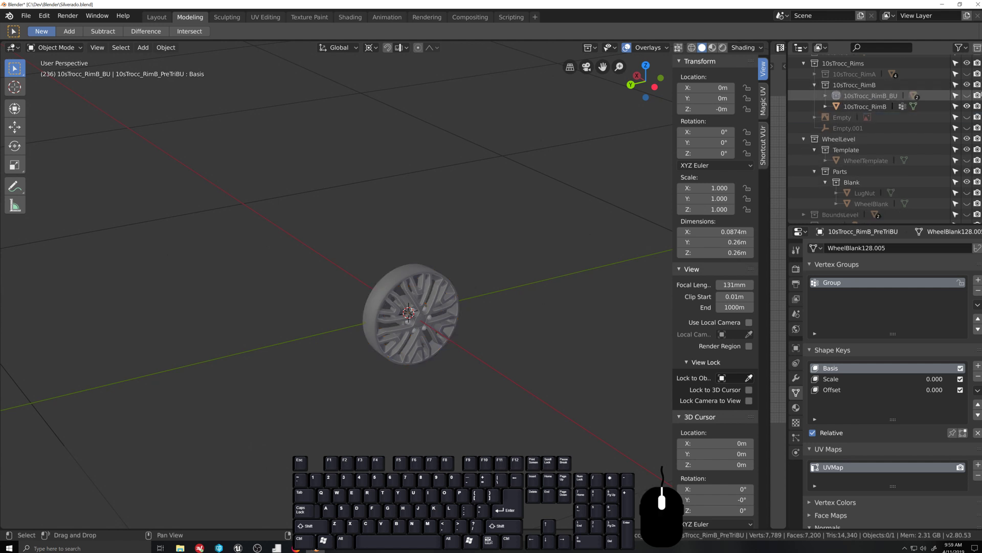
Step: Triangulate all faces of the 10sTrocc_RimB mesh using the Fixed quad method and the Beauty polygon method
click(427, 321)
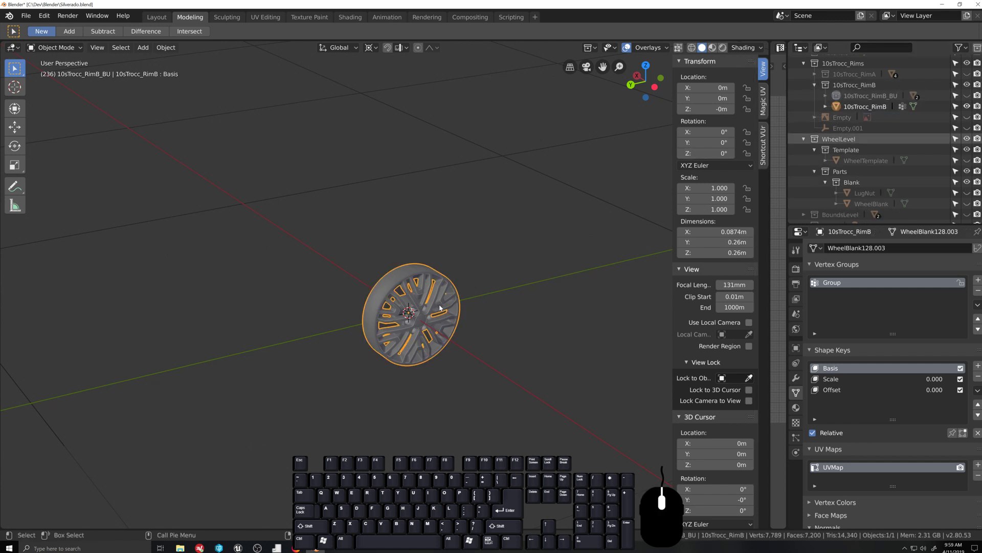
key(Tab)
key(a)
key(ctrl+t)
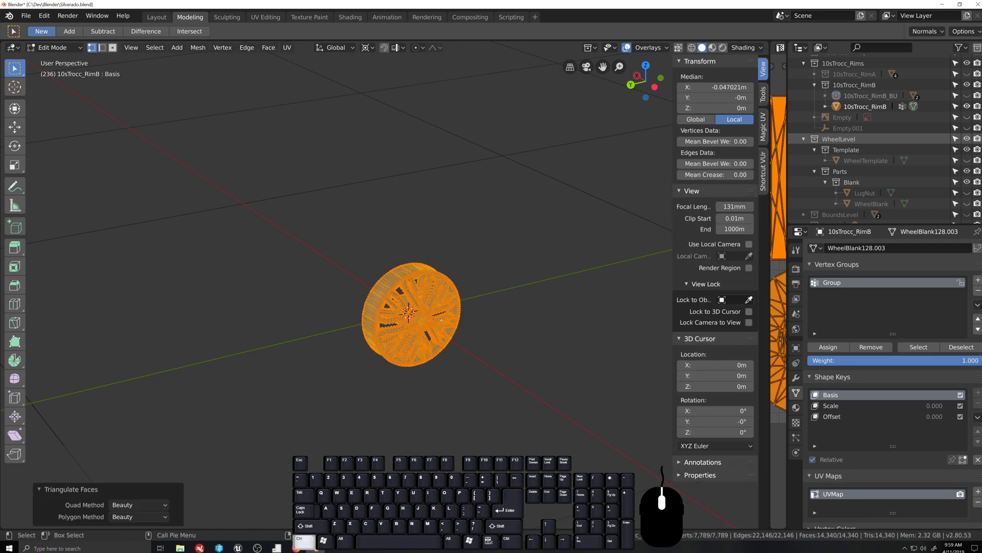
click(124, 505)
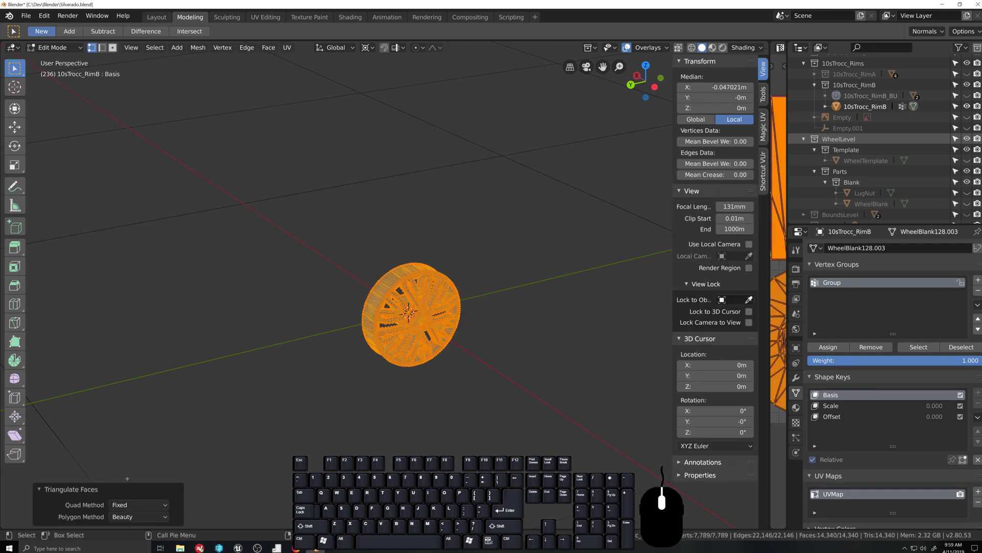
scroll(466, 420, up, 3)
key(Tab)
key(Tab)
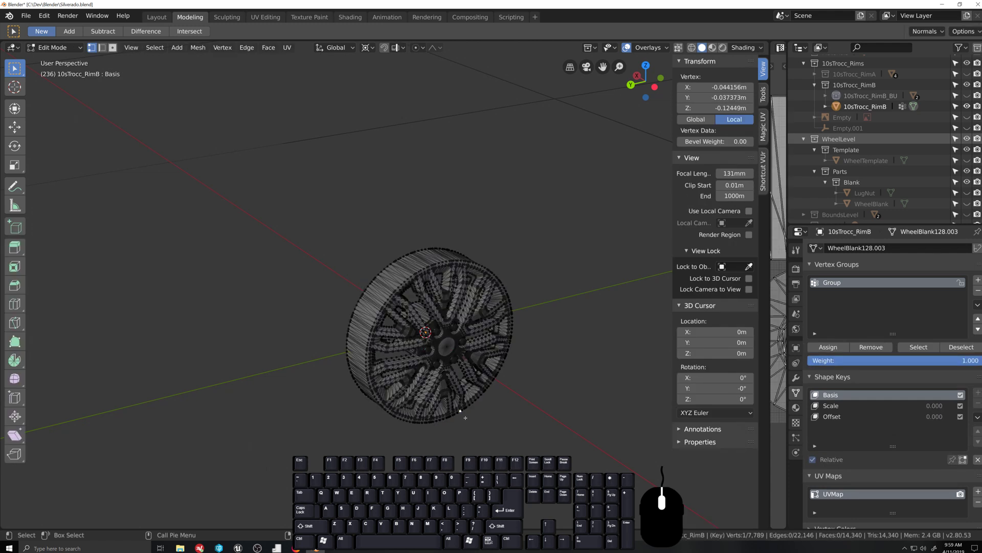
Step: Unwrap the whole 10sTrocc_RimB mesh with a Cube Projection at cube size 2 and return to Object Mode
key(a)
key(u)
mouse_move(425, 379)
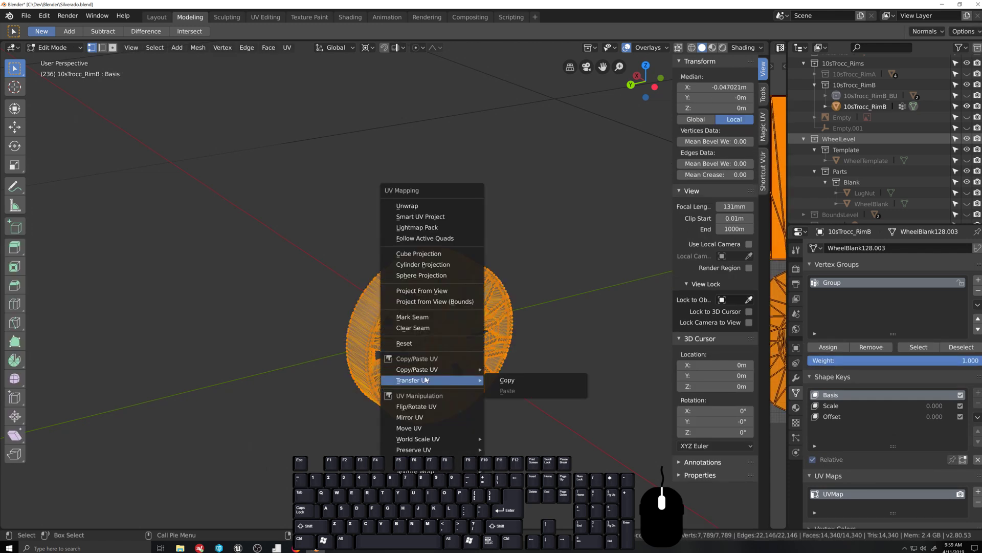
click(419, 254)
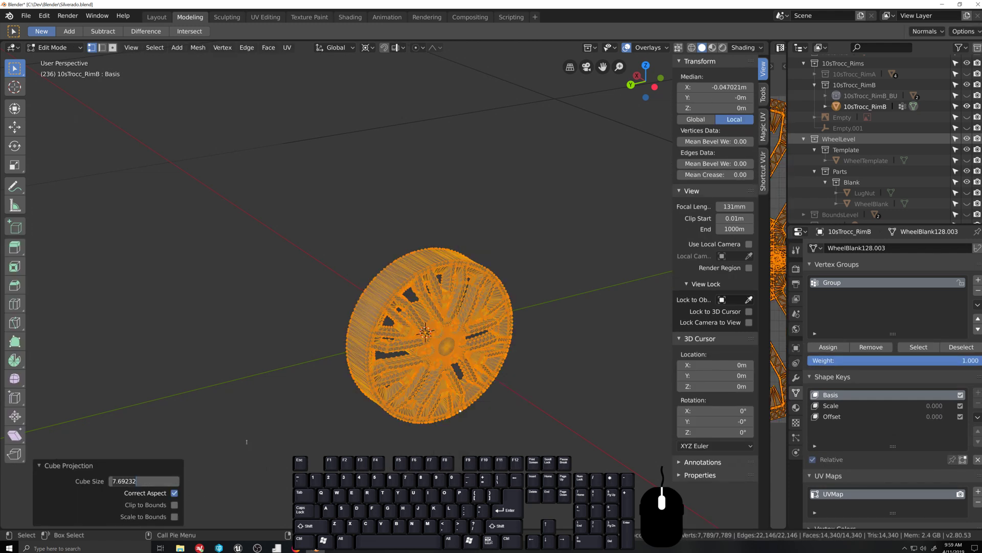
text(2)
key(Return)
key(Tab)
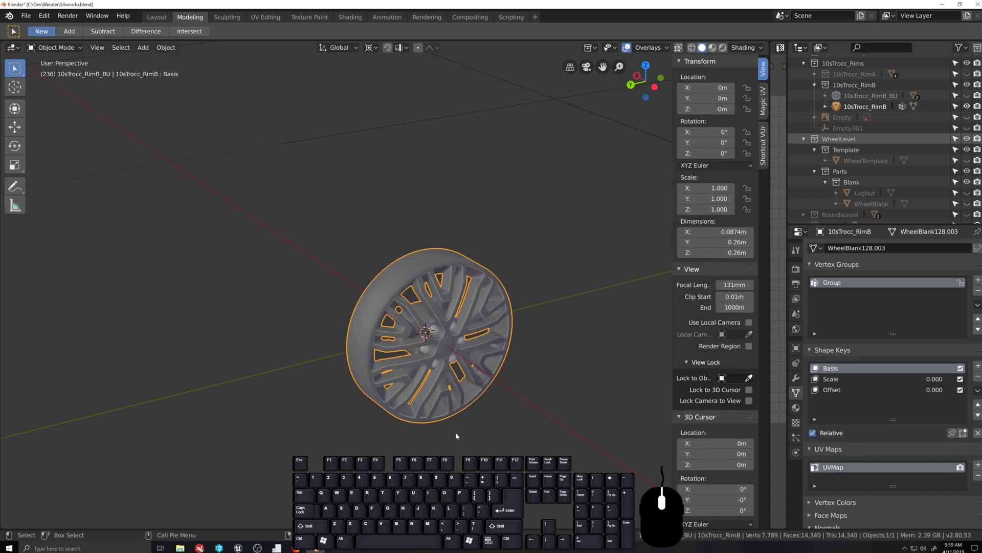
Step: Start an FBX export of the selected 10sTrocc_RimB object
click(405, 306)
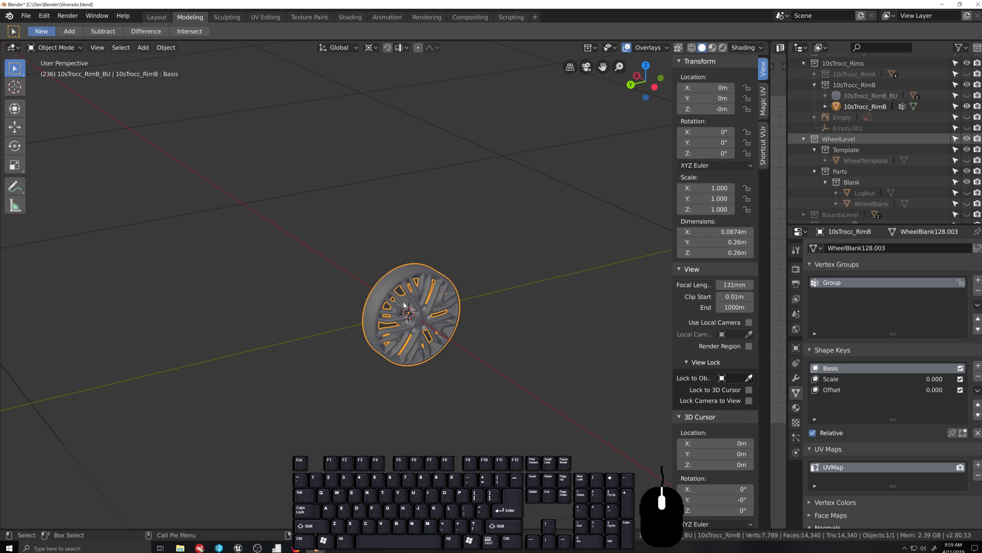
key(F4)
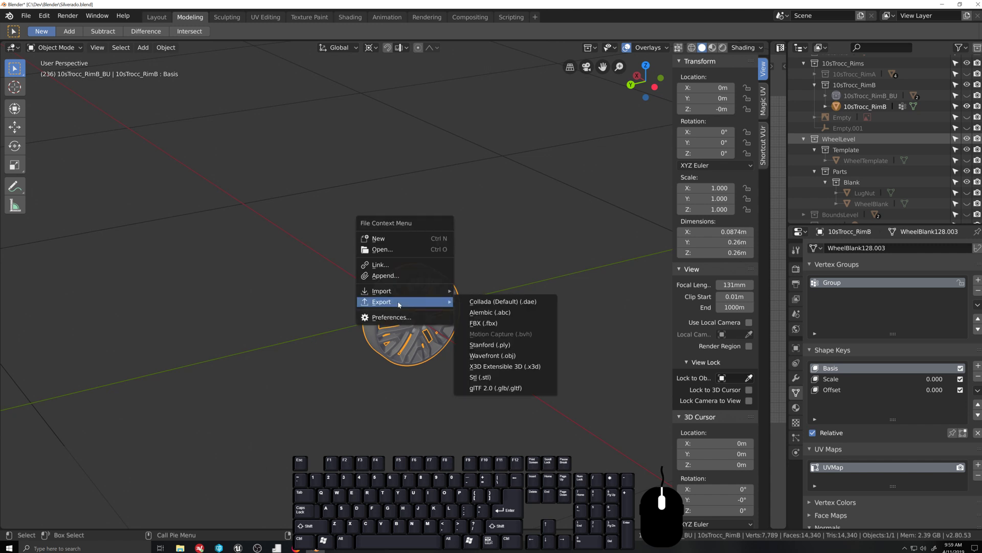
click(487, 324)
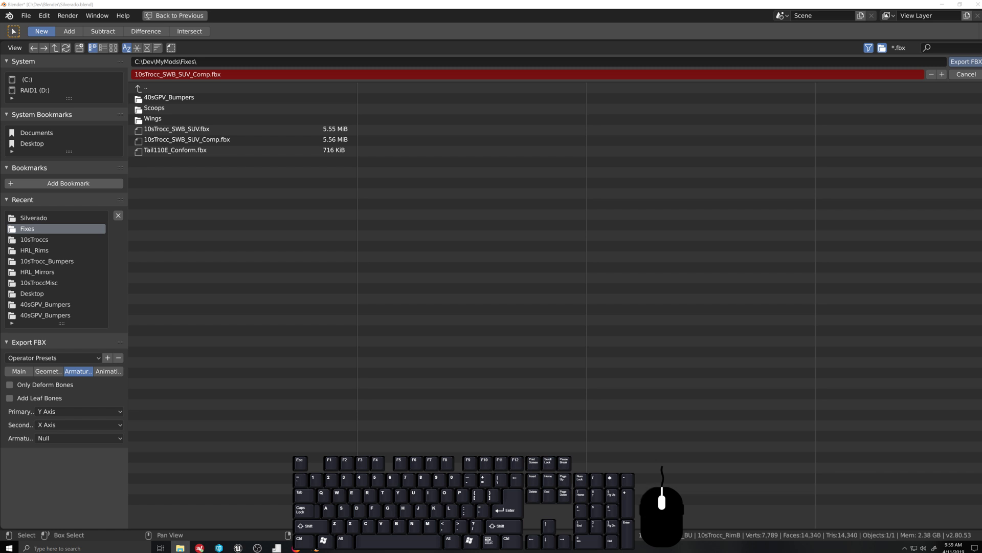
Step: Replace the suggested export file name with 10sTroccRim.fbx
click(193, 75)
text(10s)
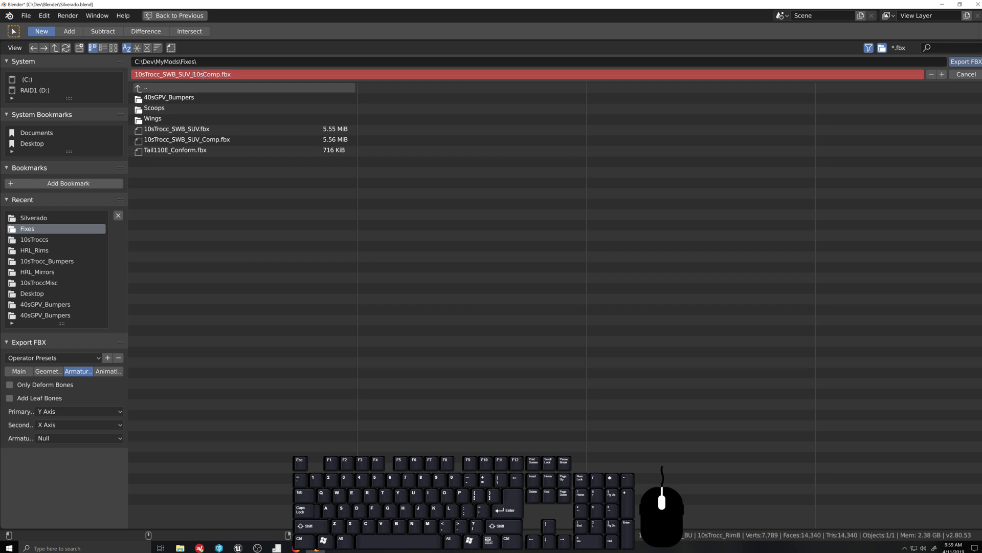
key(BackSpace)
key(BackSpace)
key(BackSpace)
key(BackSpace)
key(BackSpace)
key(BackSpace)
key(BackSpace)
key(BackSpace)
key(BackSpace)
key(BackSpace)
key(BackSpace)
key(BackSpace)
key(BackSpace)
key(BackSpace)
key(BackSpace)
key(BackSpace)
key(BackSpace)
key(BackSpace)
key(BackSpace)
key(BackSpace)
key(Right)
key(Right)
key(Right)
key(Right)
key(Right)
key(Right)
key(Right)
key(Right)
key(BackSpace)
key(BackSpace)
key(BackSpace)
key(BackSpace)
key(BackSpace)
key(BackSpace)
key(BackSpace)
key(BackSpace)
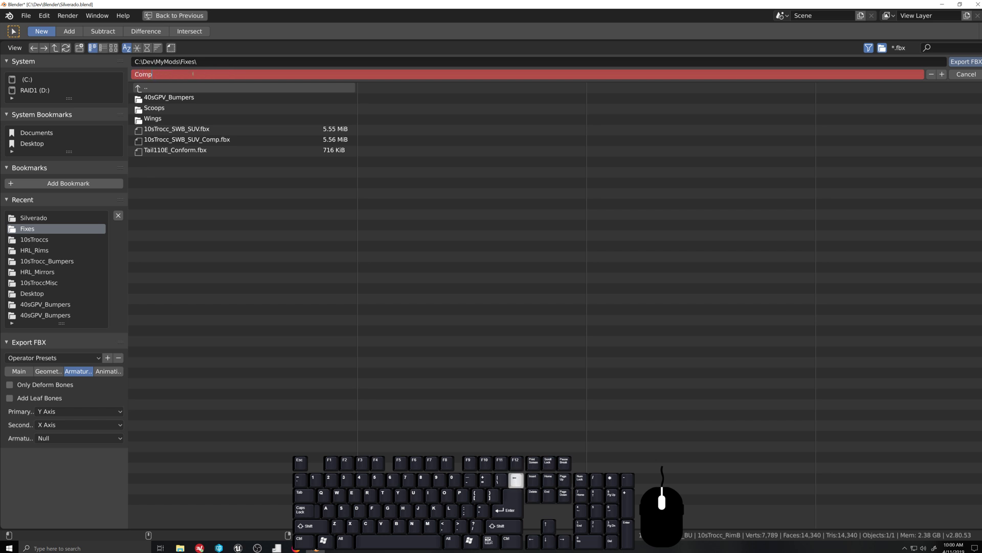
text(10sTr)
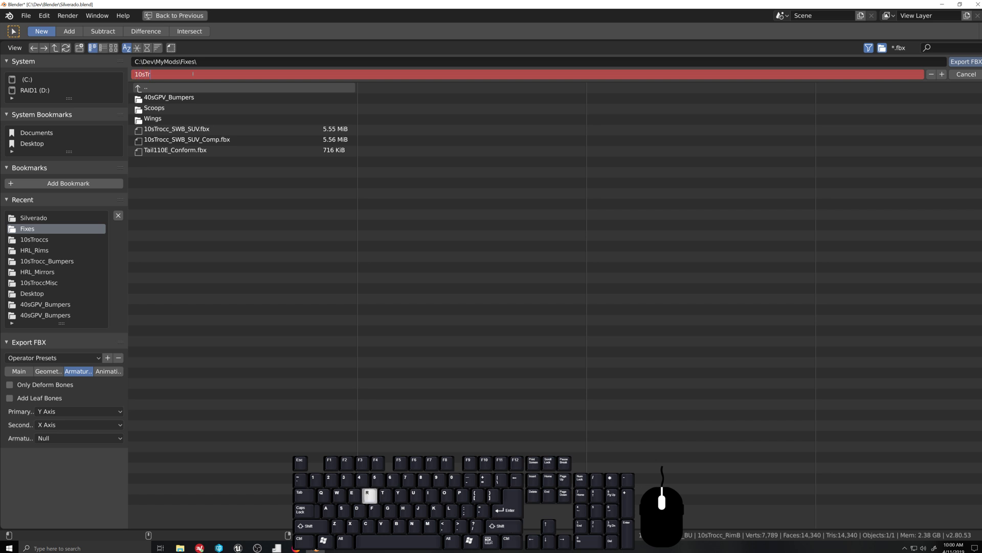
text(occRim)
key(Return)
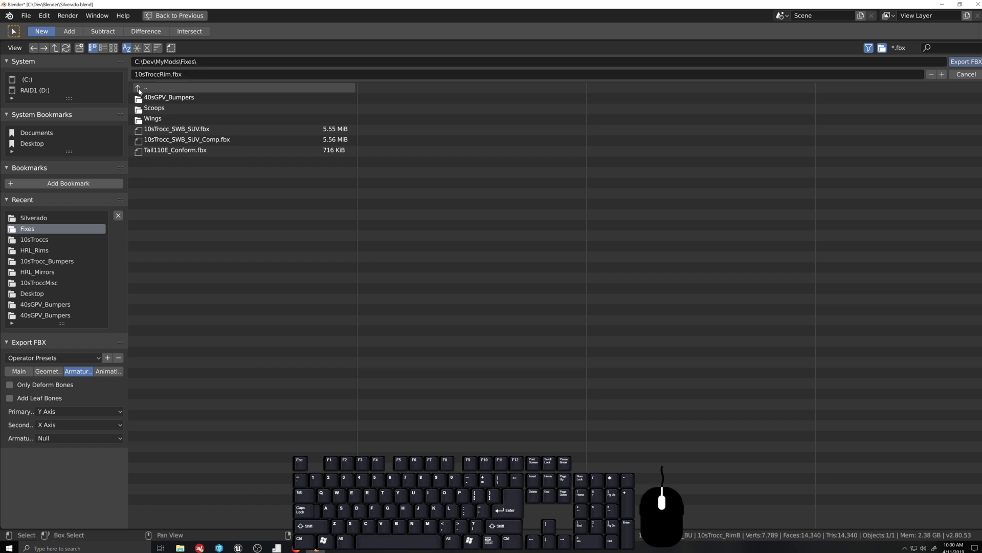
Step: Set the export folder to C:\Dev\P4V\Assets\Bodies\HRL_Rims
click(139, 90)
click(138, 90)
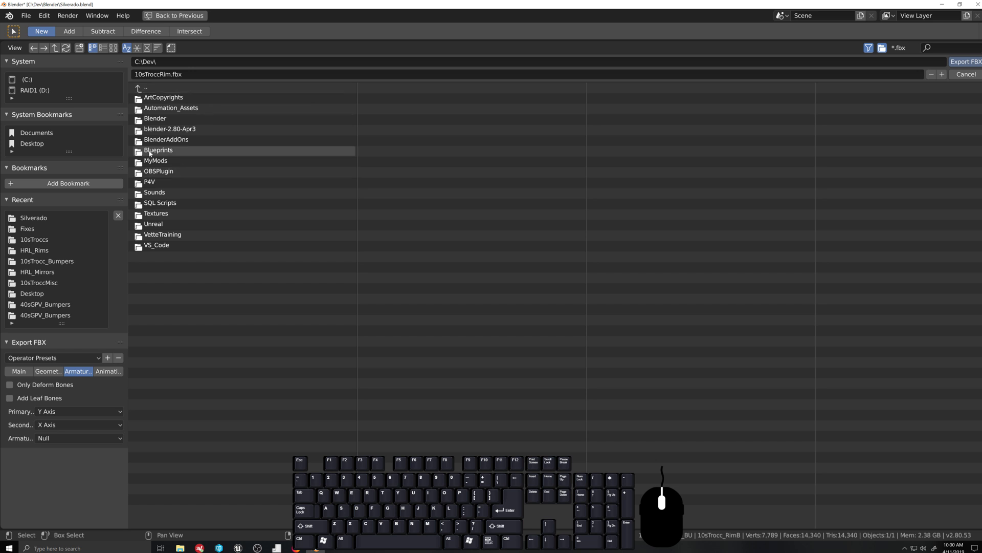
click(143, 185)
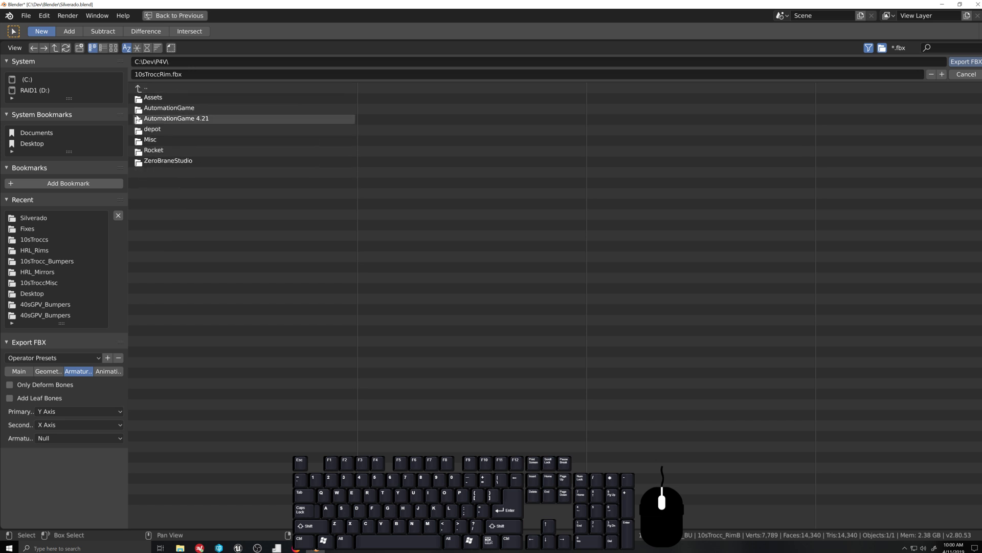
click(138, 98)
click(139, 100)
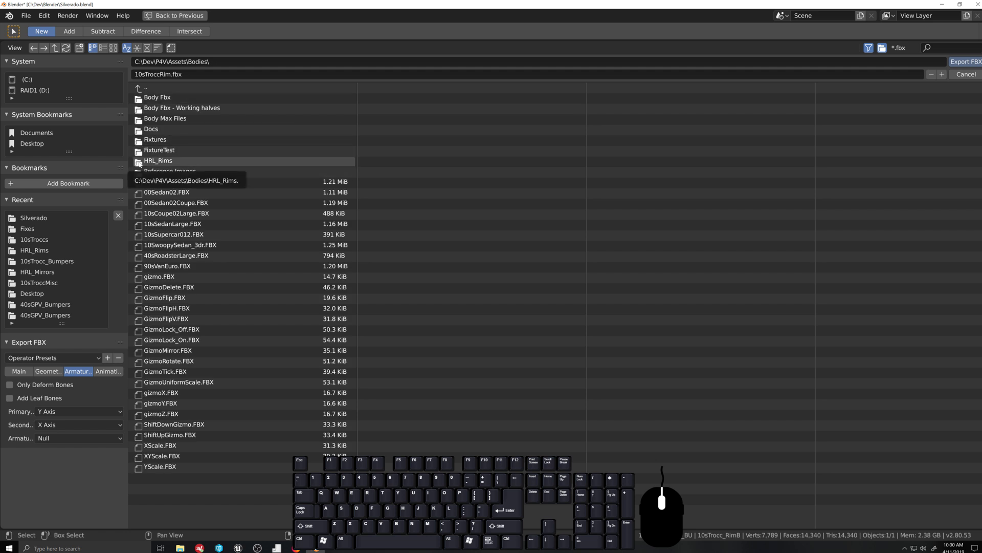
click(139, 162)
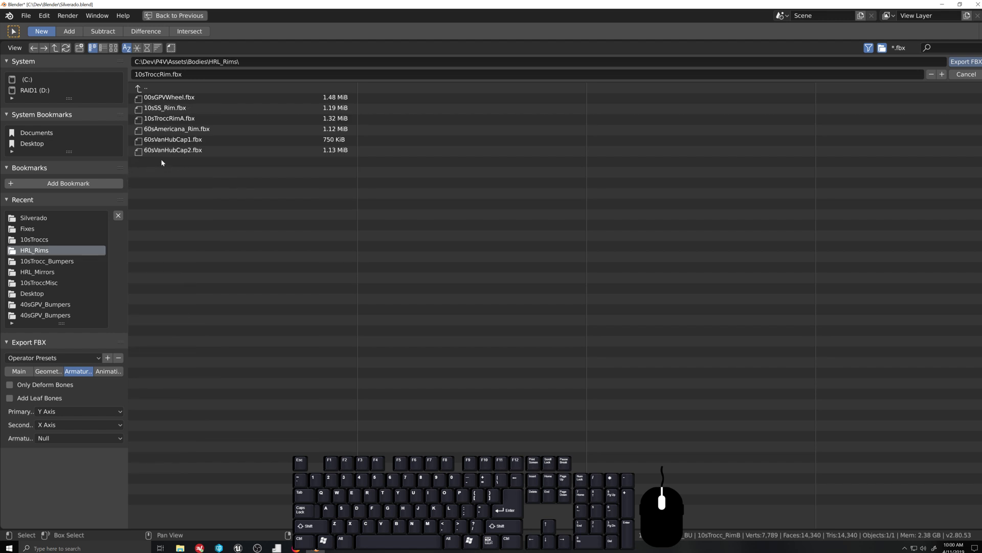
Step: Take the existing 10sTroccRimA.fbx file name for the export and change it to 10sTroccRimB.fbx
click(166, 118)
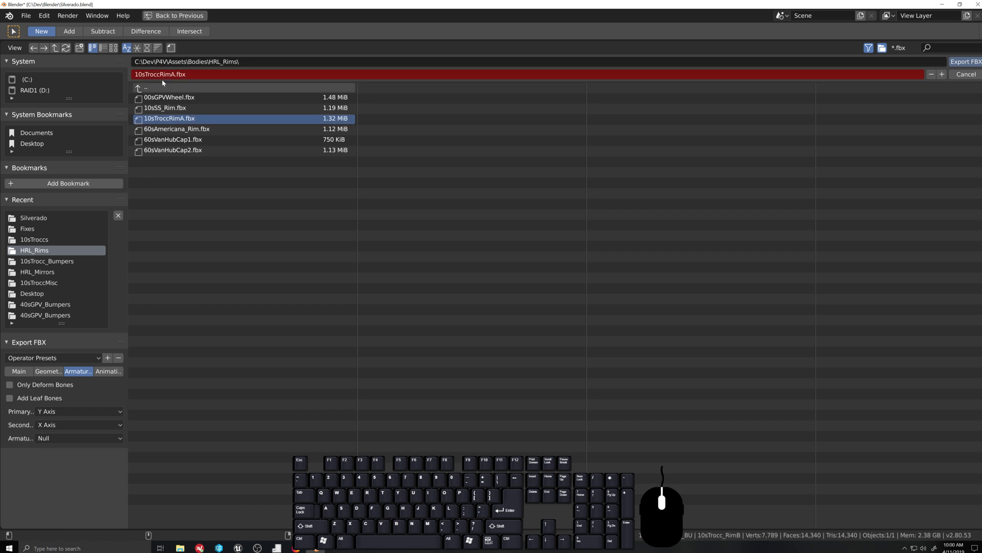
click(174, 77)
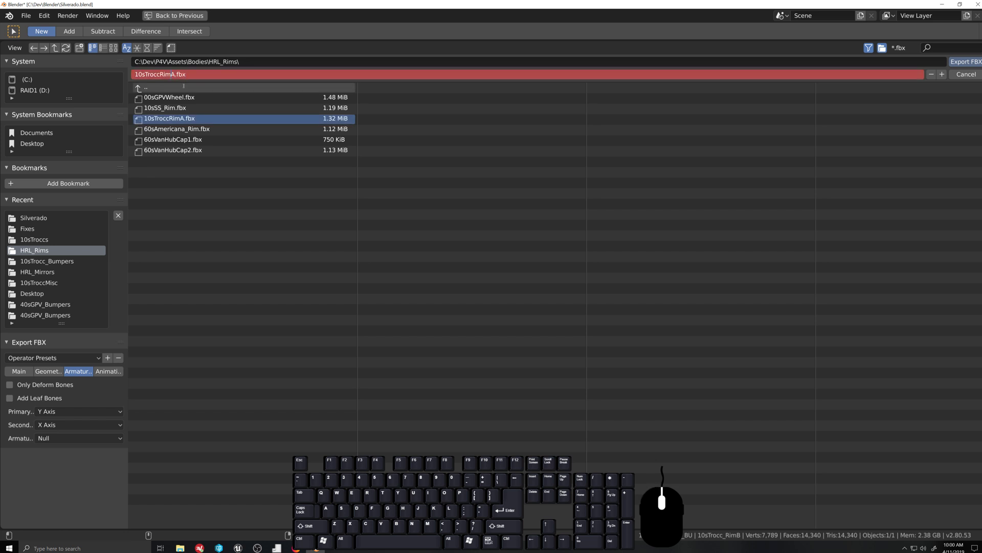
key(BackSpace)
text(B)
Step: Check the main, geometry and armature FBX options, export the rim, and deselect it in the viewport
click(58, 375)
click(56, 373)
click(19, 372)
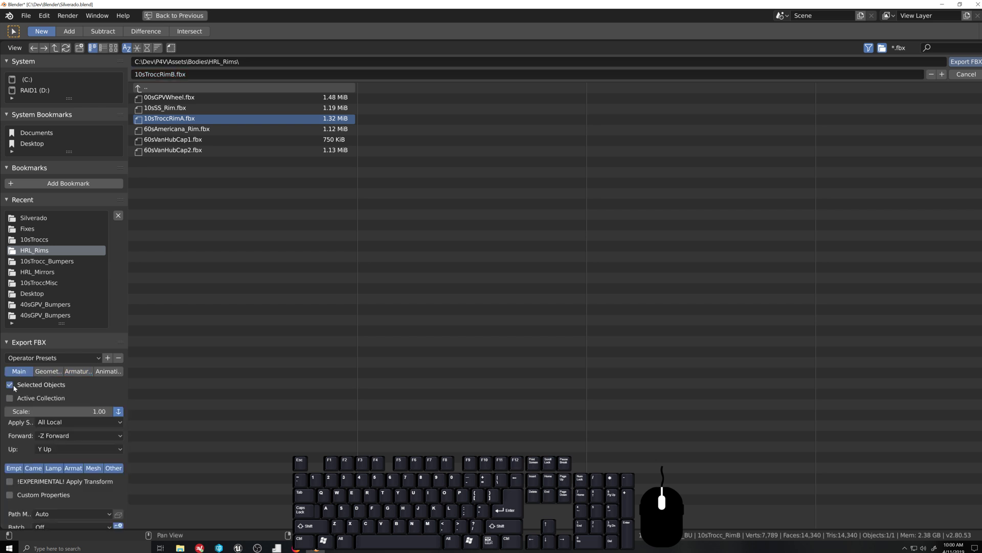
click(48, 372)
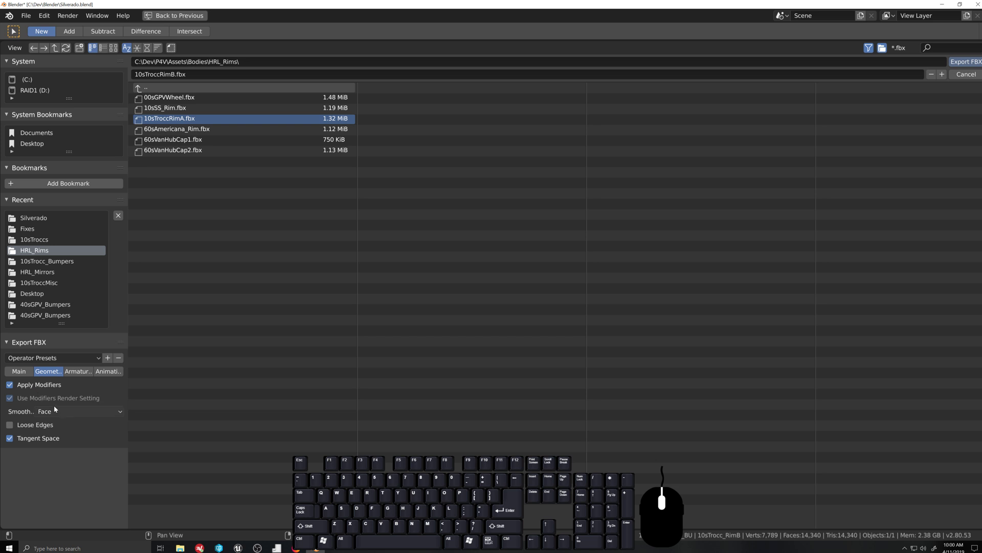
click(80, 374)
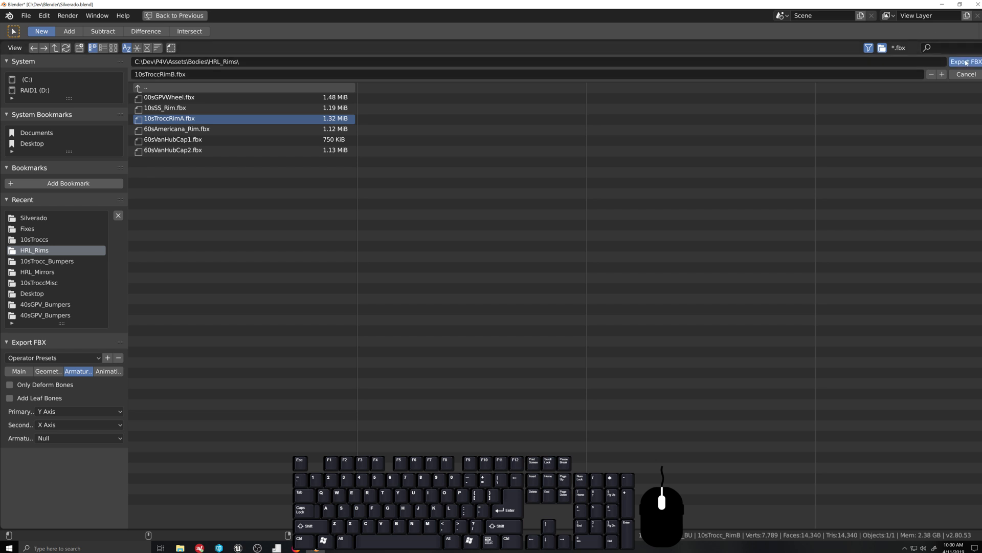
click(966, 62)
scroll(466, 346, down, 2)
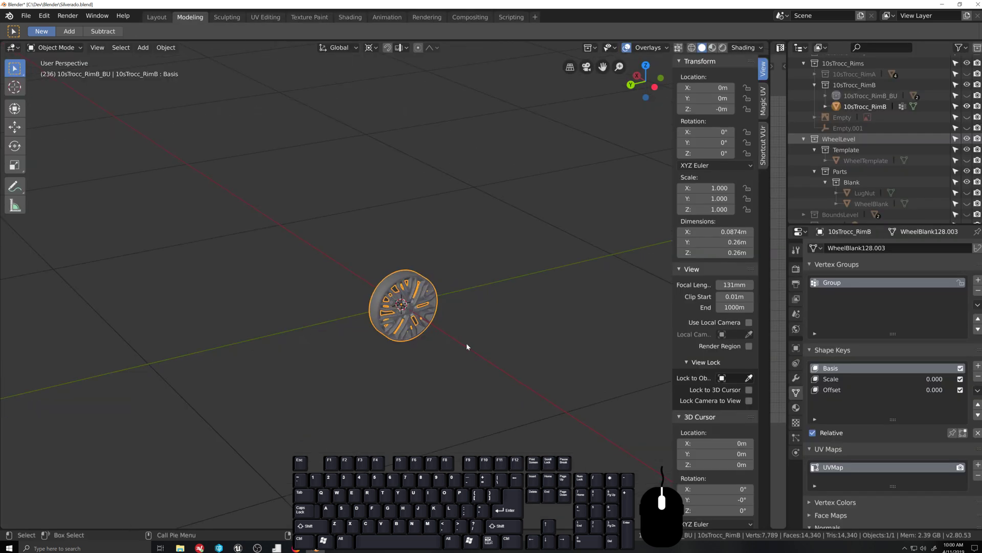
click(427, 431)
scroll(414, 390, up, 2)
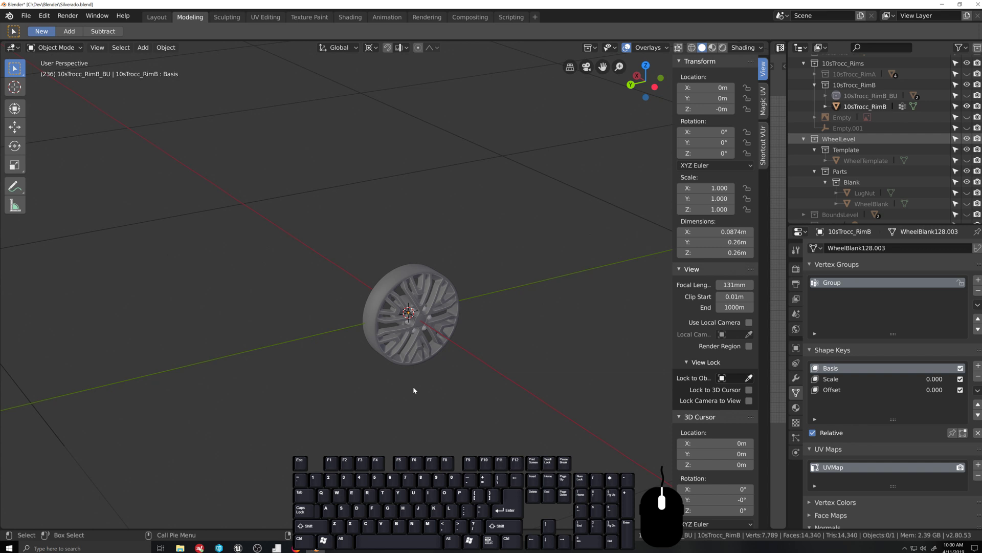
Step: Switch to the Firefox window and show the t_3173.jpg wheel reference photo
mouse_move(296, 547)
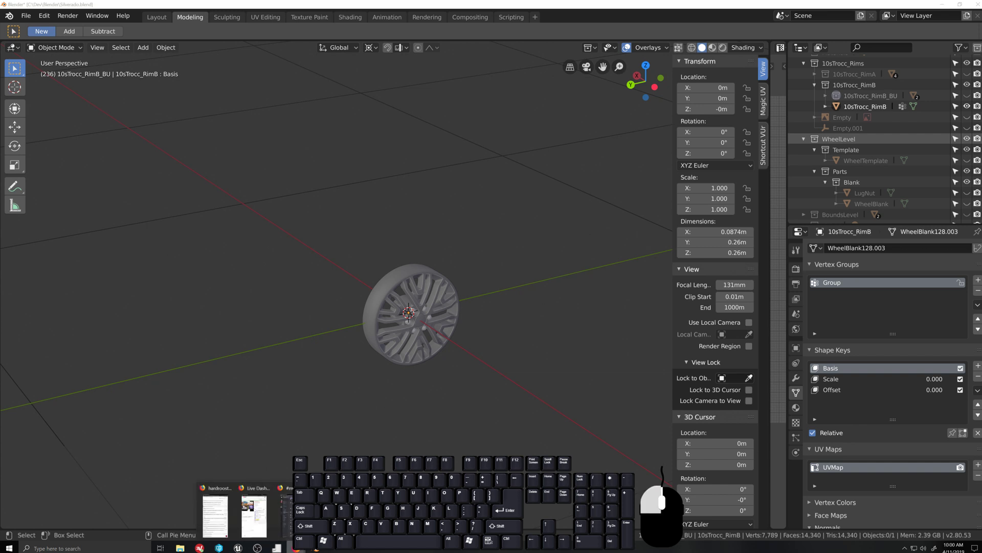
click(283, 512)
click(143, 9)
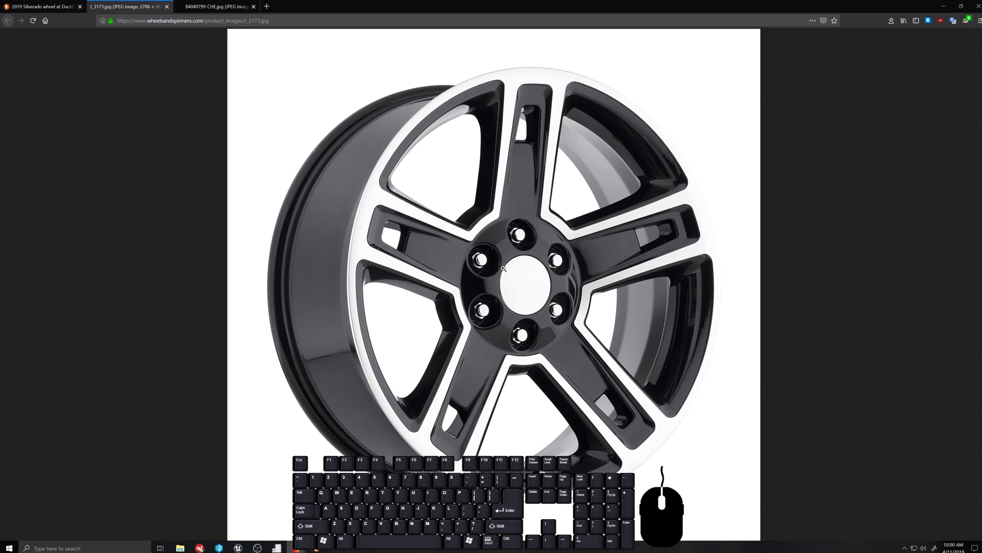